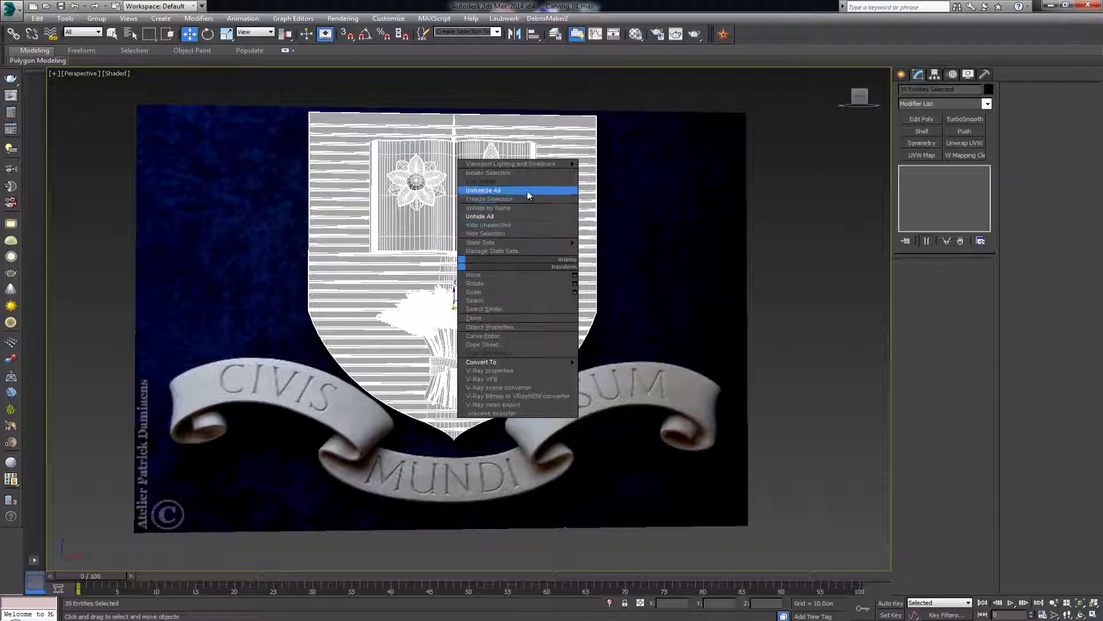
- Hide the selected shield geometry and show the reference image in a maximized front view
left_click(508, 233)
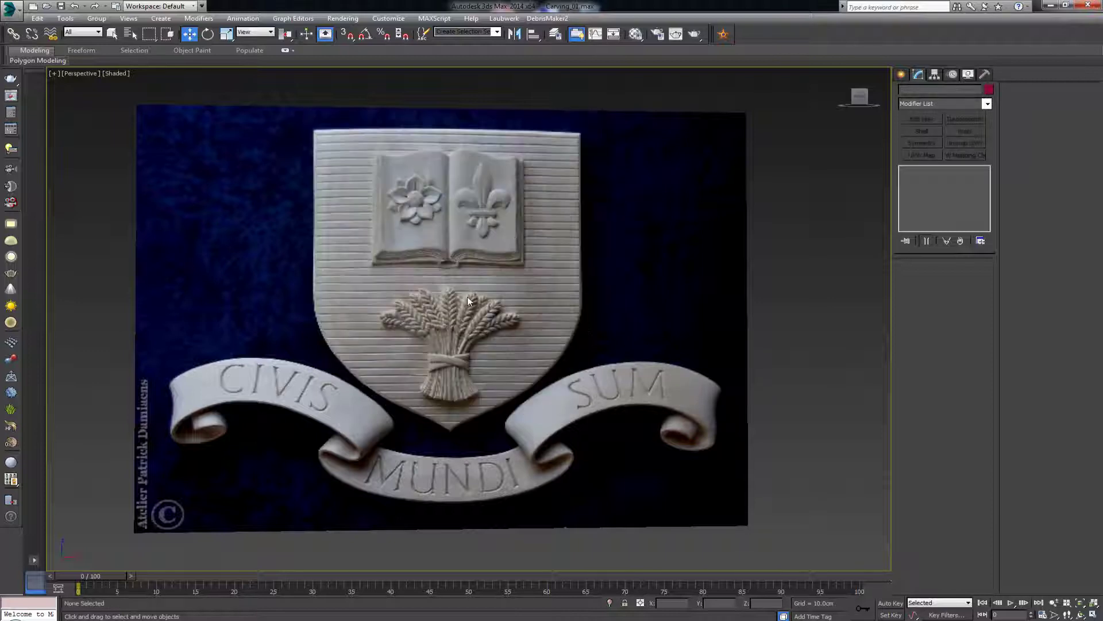
key("alt+w")
left_click(520, 264)
key("alt+w")
scroll(519, 265, "up", 2)
scroll(519, 265, "up", 2)
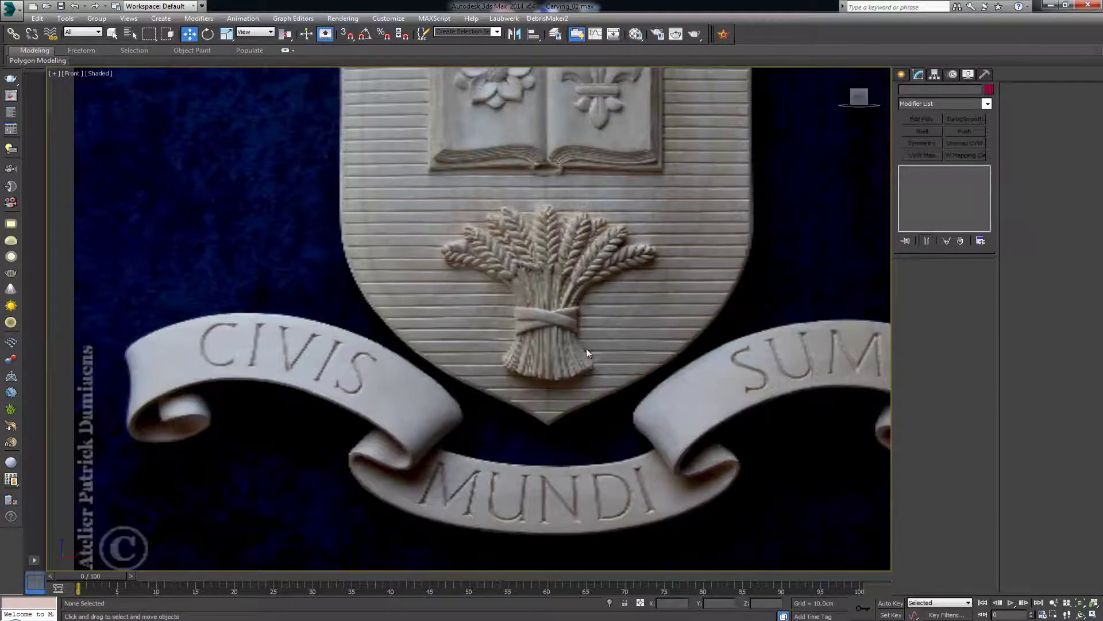
middle_click_drag(586, 348, 497, 353)
scroll(515, 344, "down", 2)
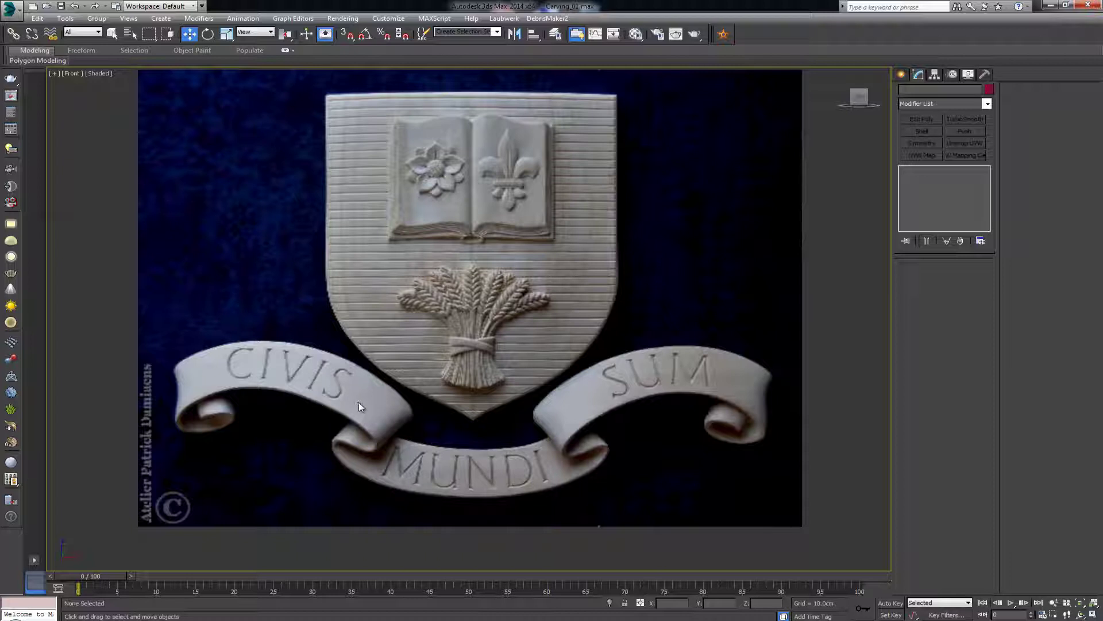
- Start the Line tool near the CIVIS ribbon and disable Enable In Renderer and Enable In Viewport for new splines
scroll(347, 359, "up", 5)
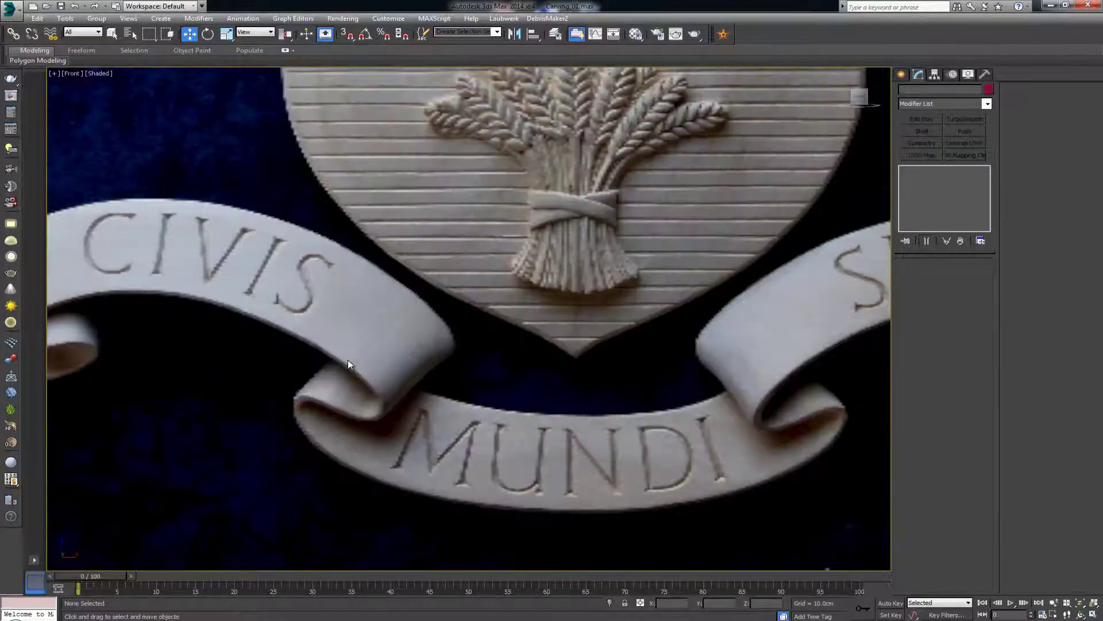
middle_click_drag(285, 365, 392, 375)
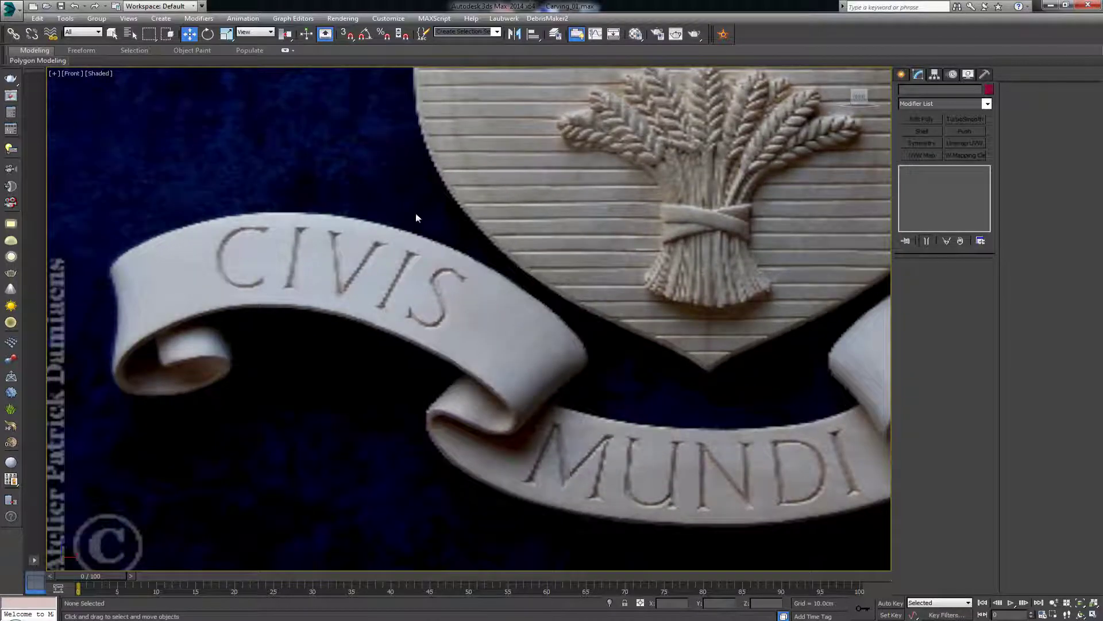
right_click(441, 205)
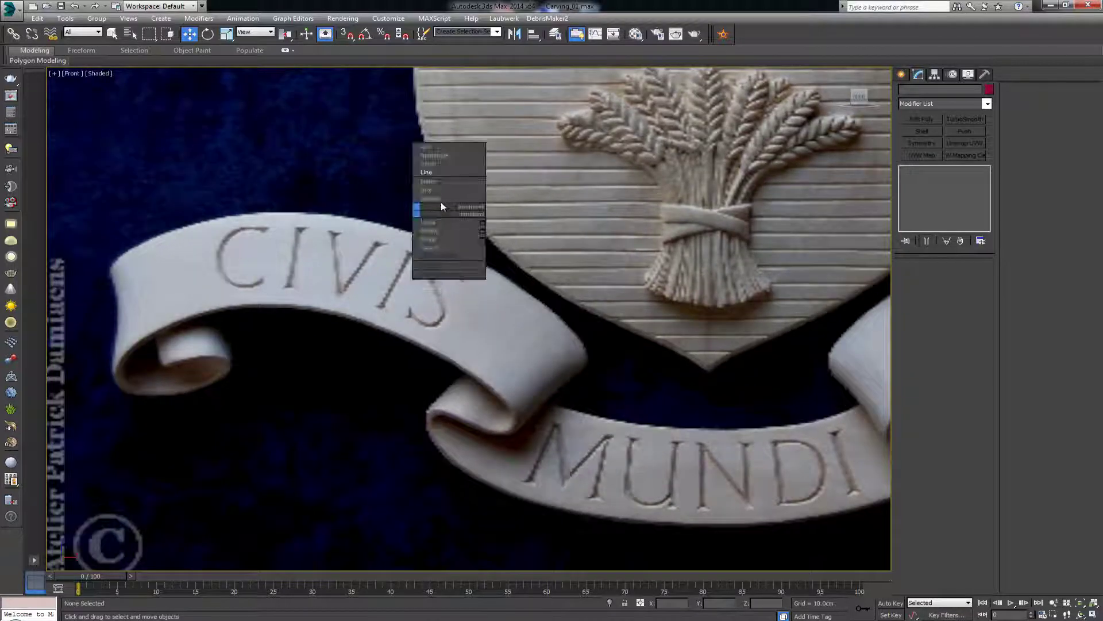
left_click(450, 172)
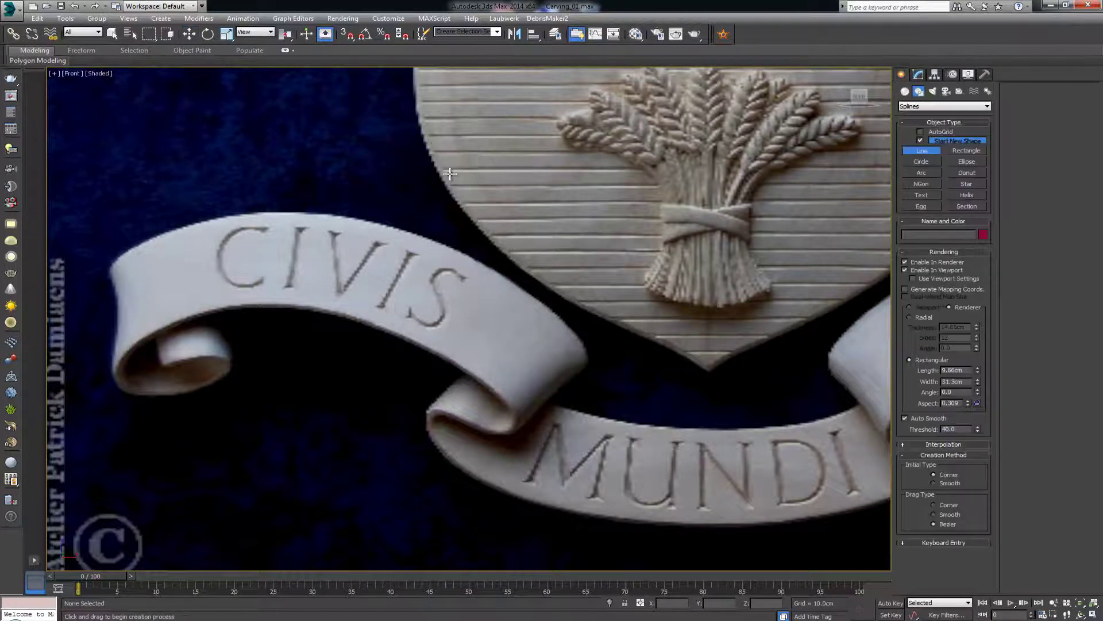
left_click(164, 364)
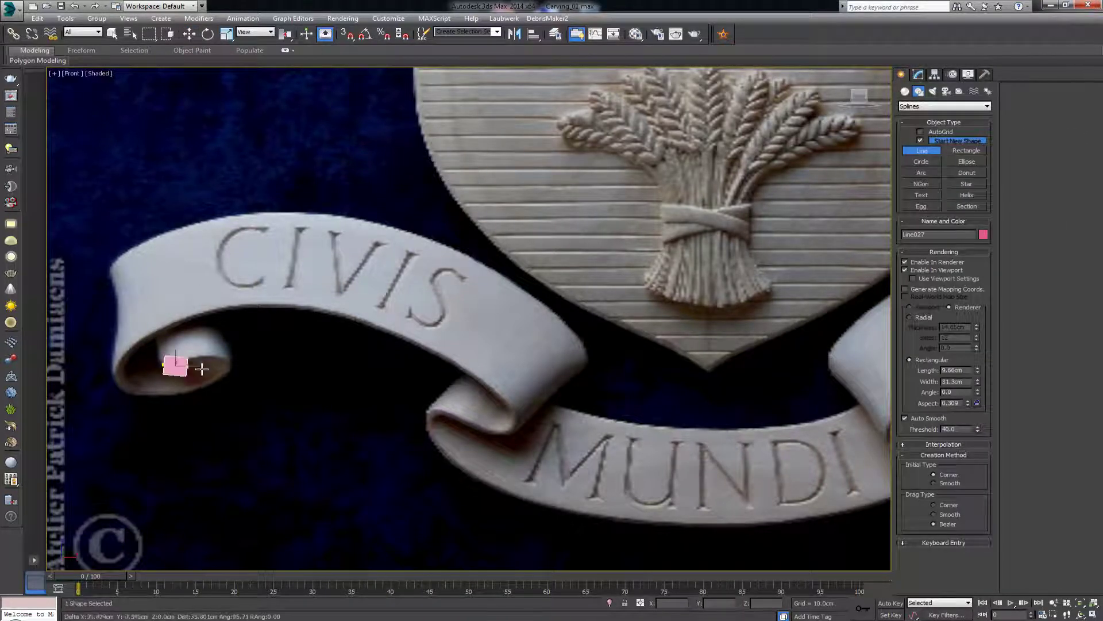
right_click(943, 266)
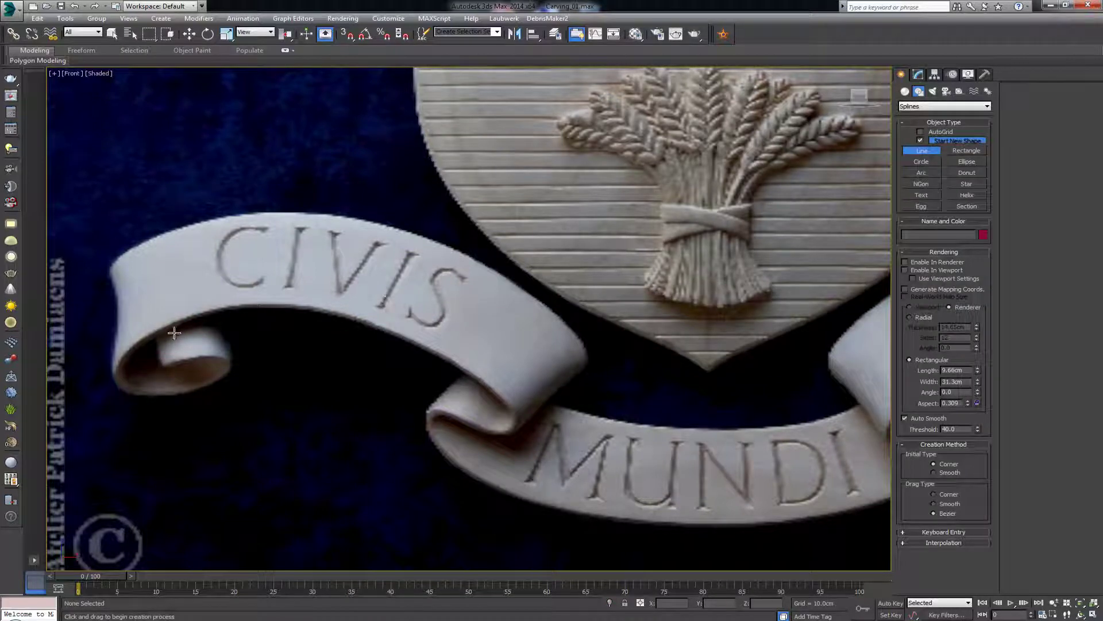
- Trace a straight-segment spline from the inner end of the CIVIS ribbon's curl along its lower edge to the fold
left_click(164, 365)
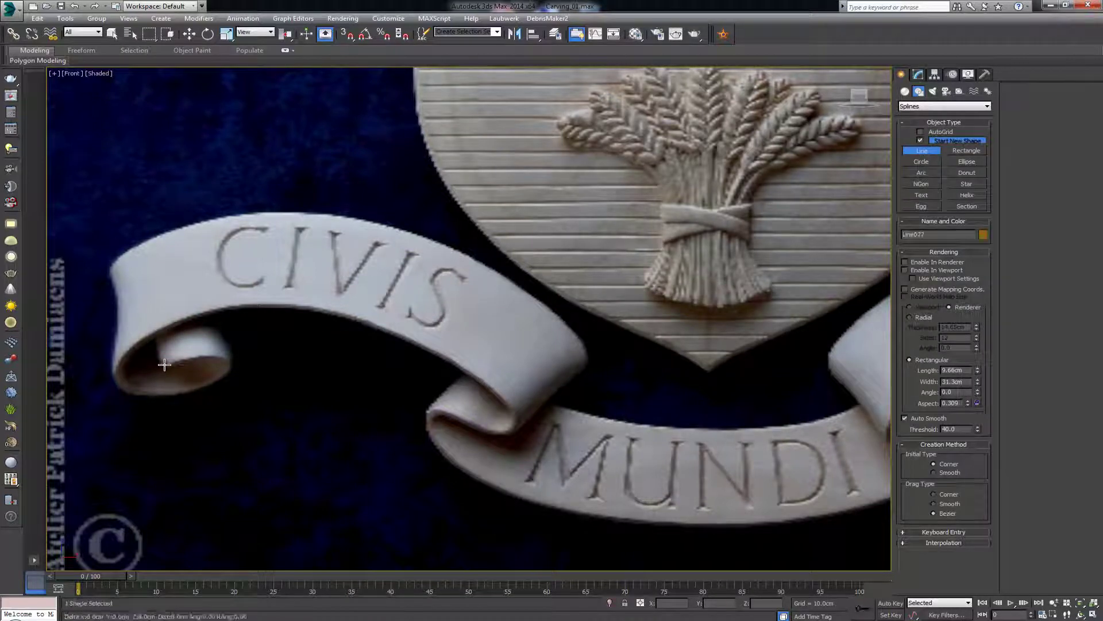
left_click(227, 361)
left_click(205, 379)
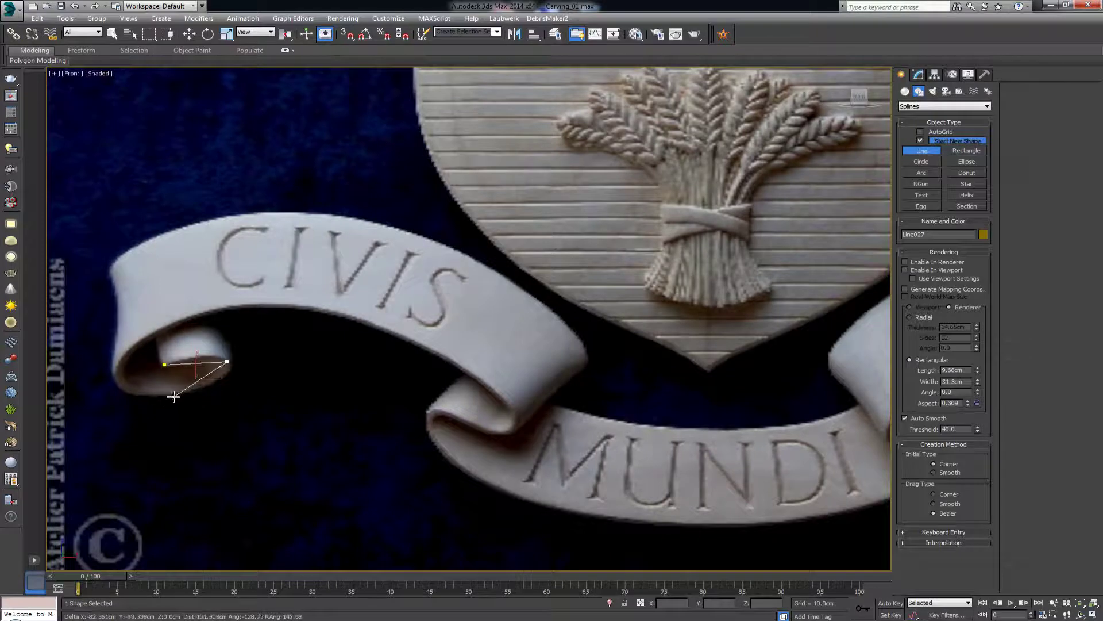
left_click(174, 394)
left_click(119, 365)
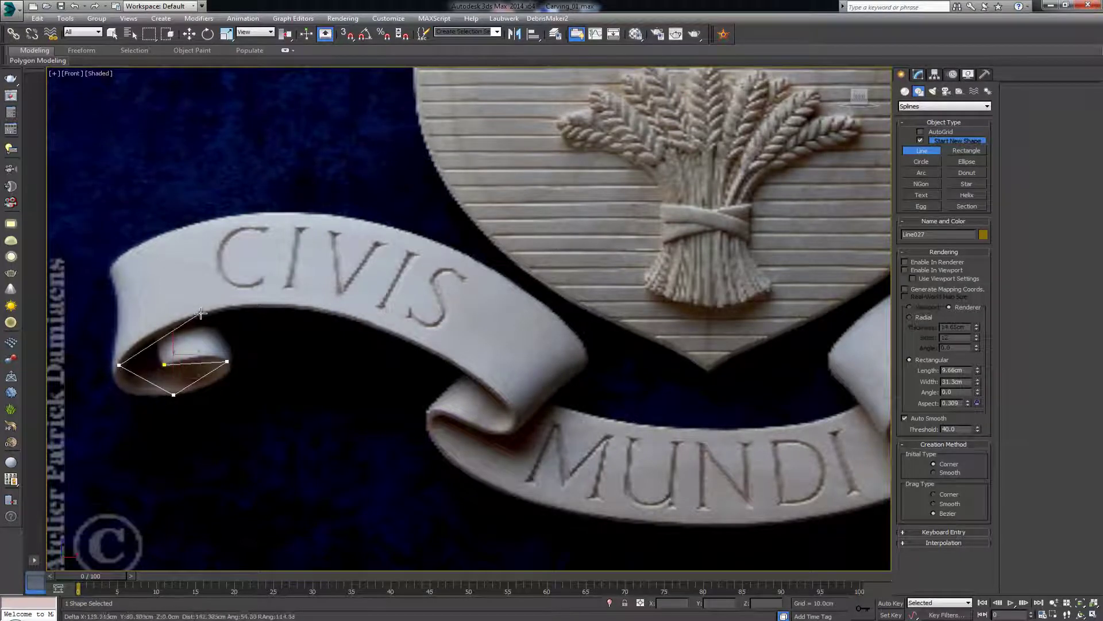
left_click(200, 313)
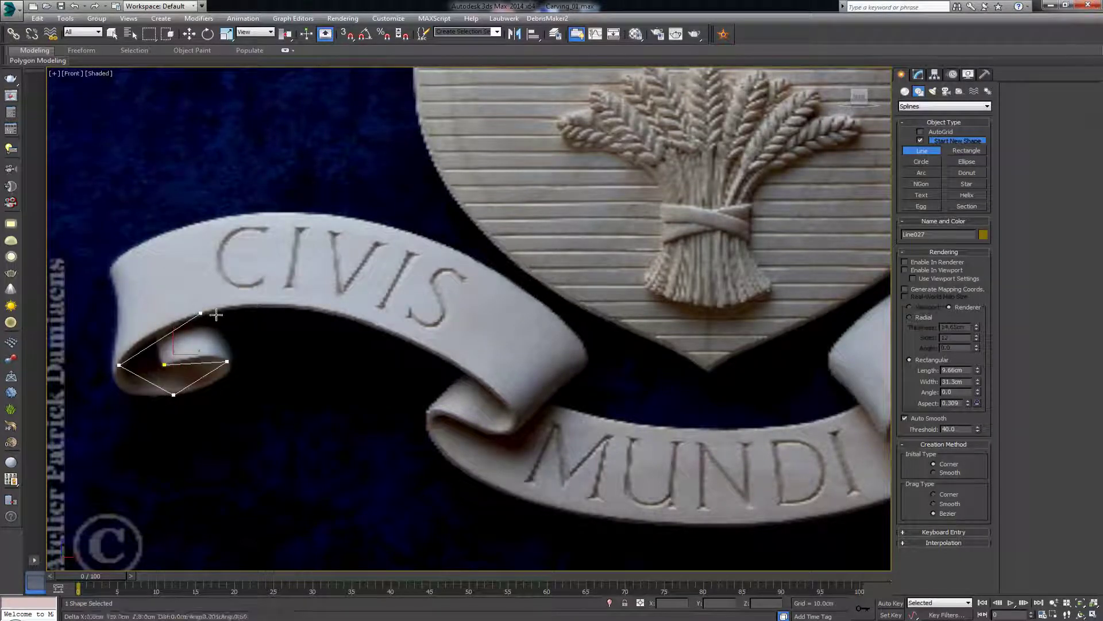
left_click(375, 323)
left_click(504, 398)
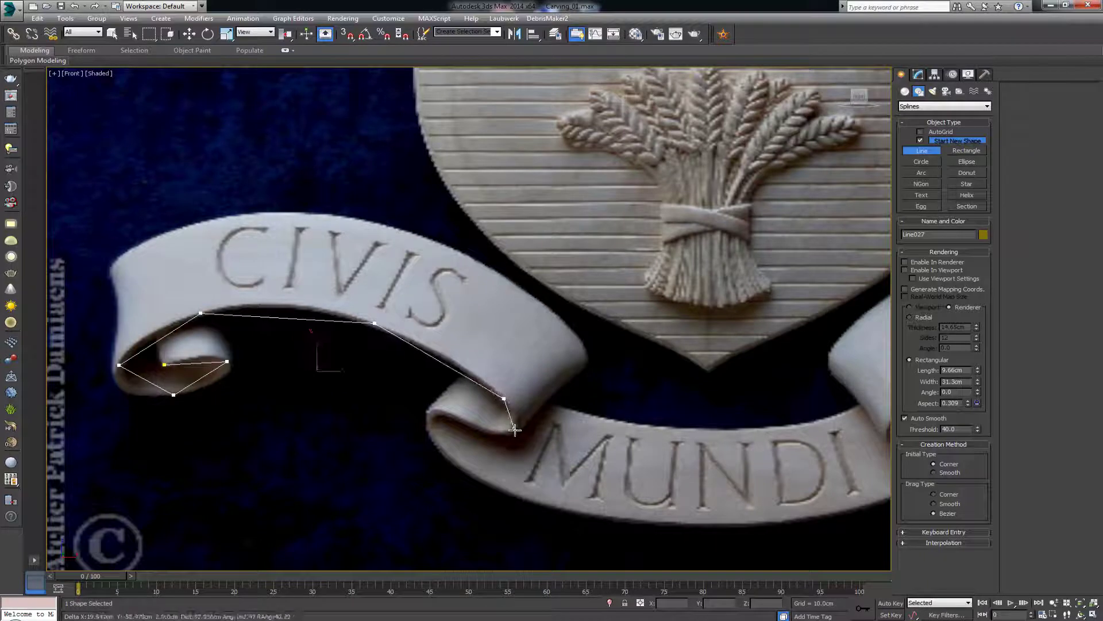
- Continue the spline around the fold and along the lower edge of the MUNDI ribbon, ending at its middle
left_click(512, 426)
left_click(472, 422)
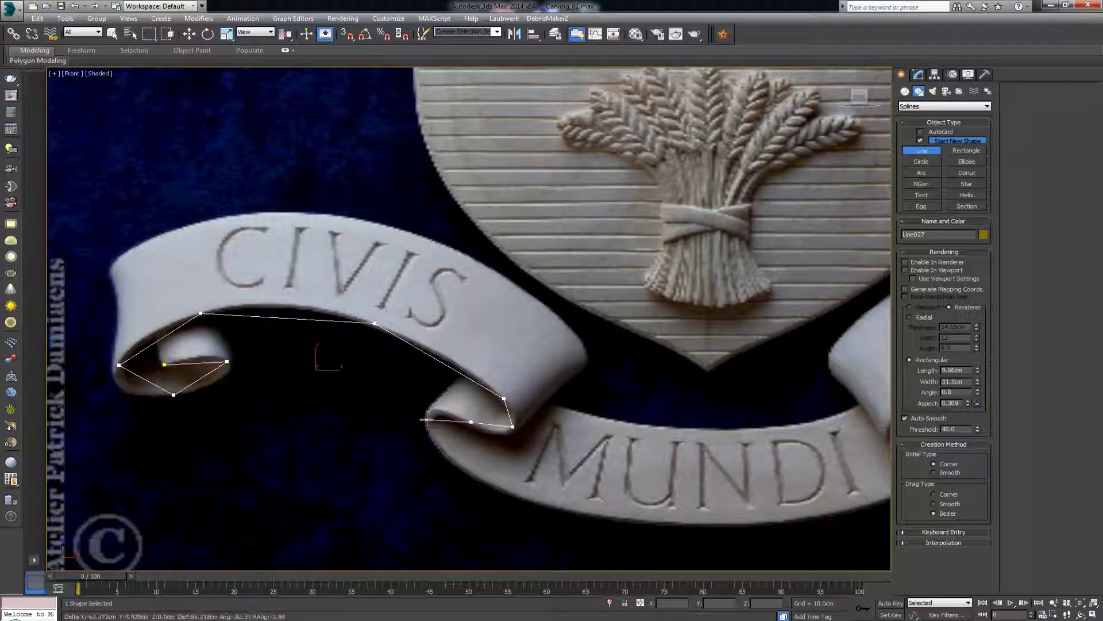
left_click(431, 416)
left_click(457, 464)
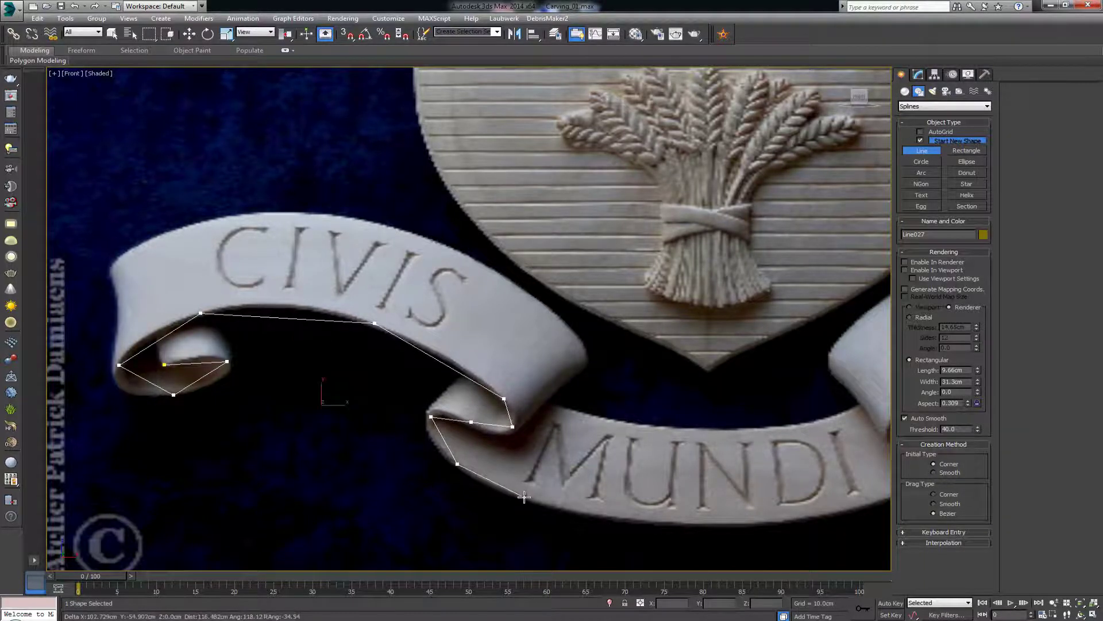
left_click(524, 497)
left_click(709, 522)
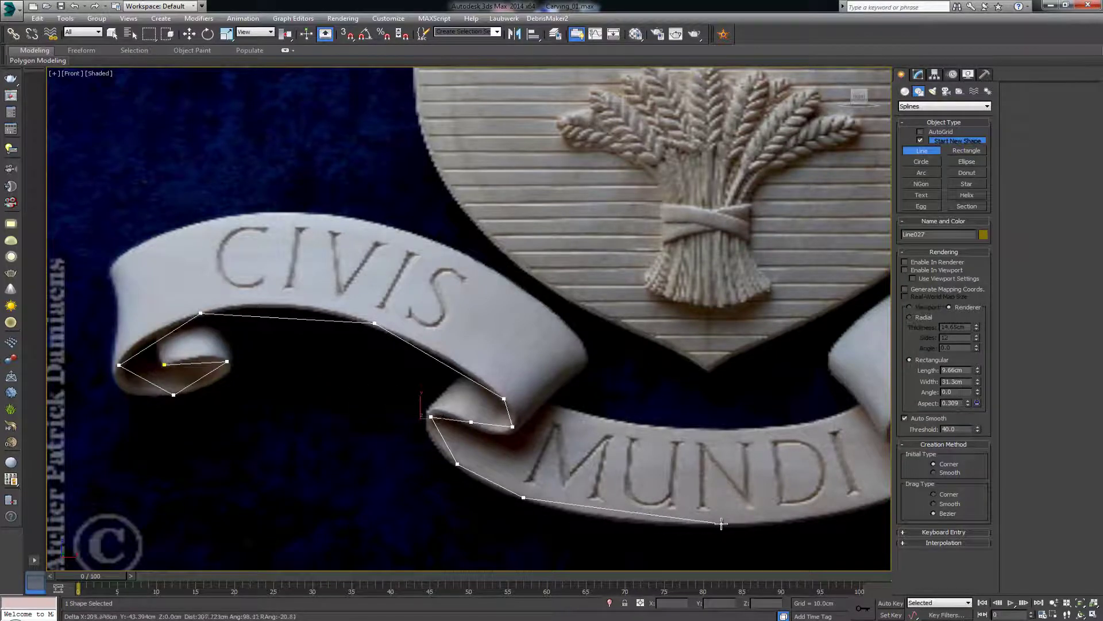
right_click(713, 477)
- Rotate the ribbon spline 90 degrees about its X axis with angle snap enabled so it lies flat
scroll(542, 451, "down", 3)
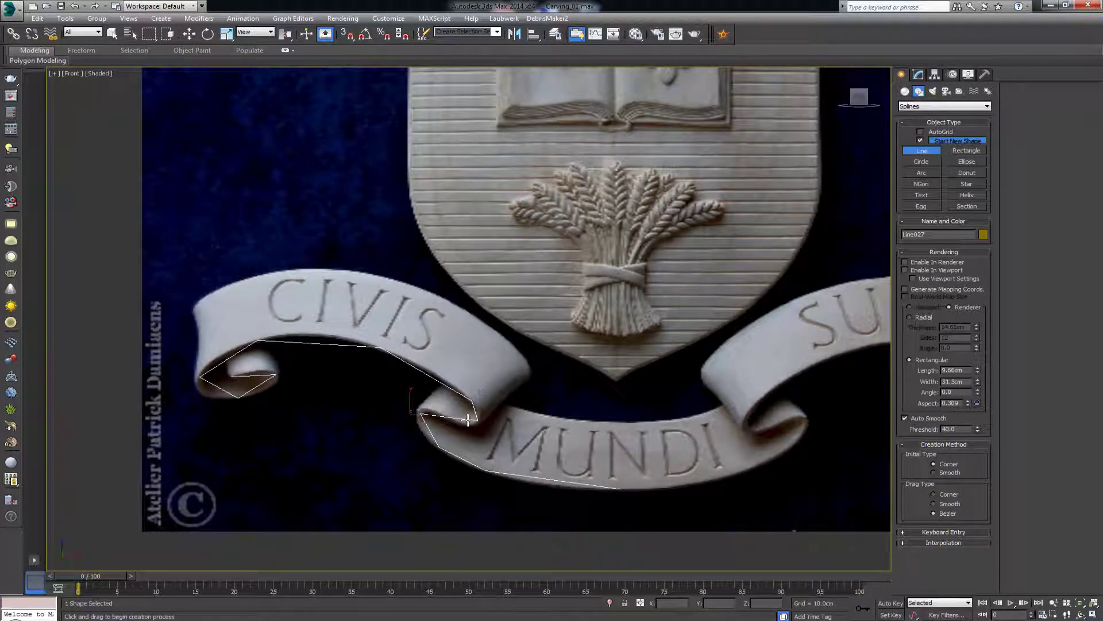
key("alt+w")
right_click(670, 458)
key("alt+w")
key("z")
middle_click_drag(501, 404, 516, 344, "alt")
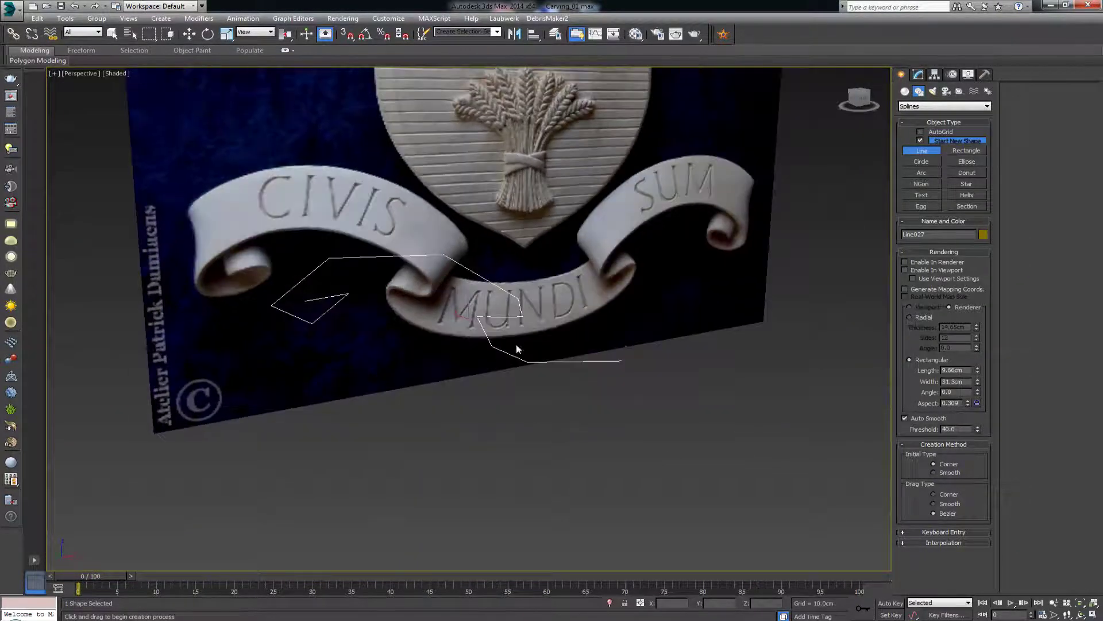
key("e")
key("a")
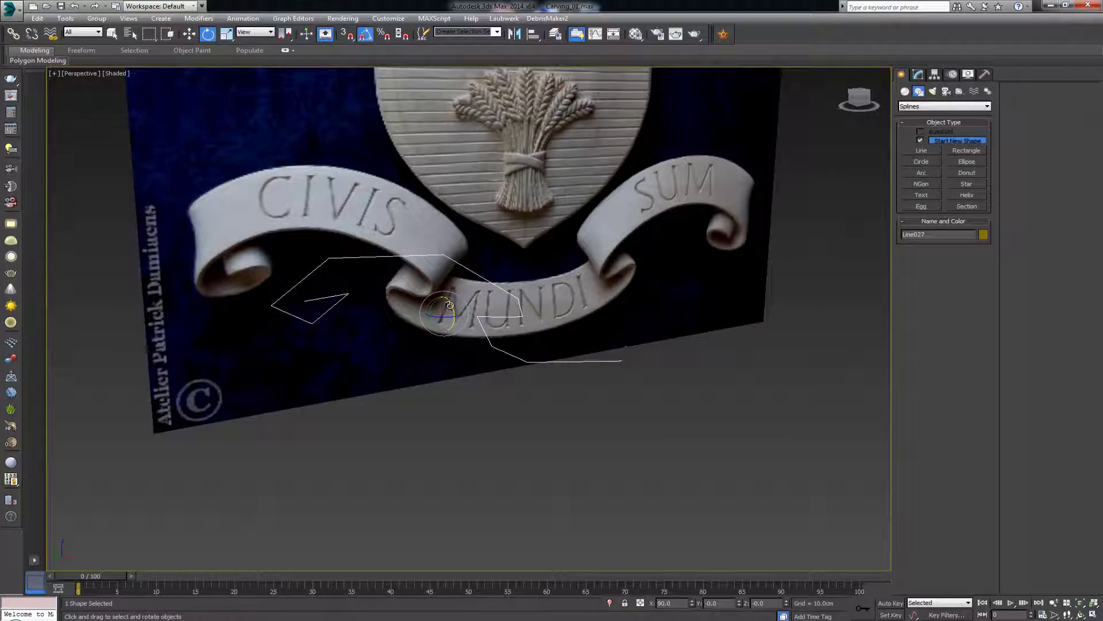
left_click_drag(450, 305, 463, 350)
- Raise the flat spline vertically in the front view to the level just below the CIVIS lettering
key("alt+w")
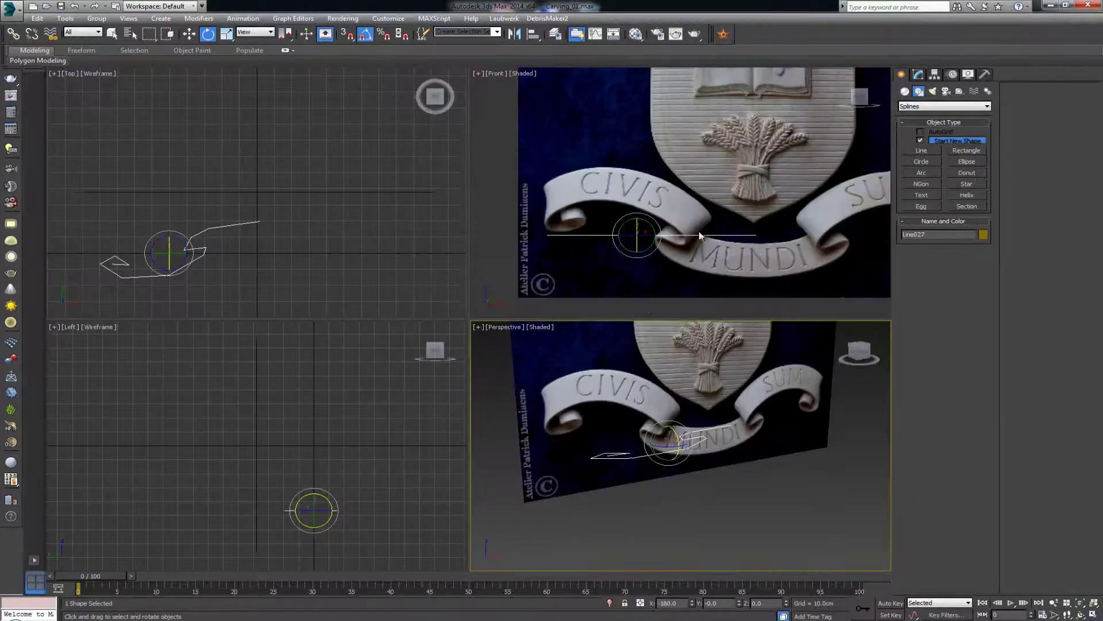
key("alt+w")
key("w")
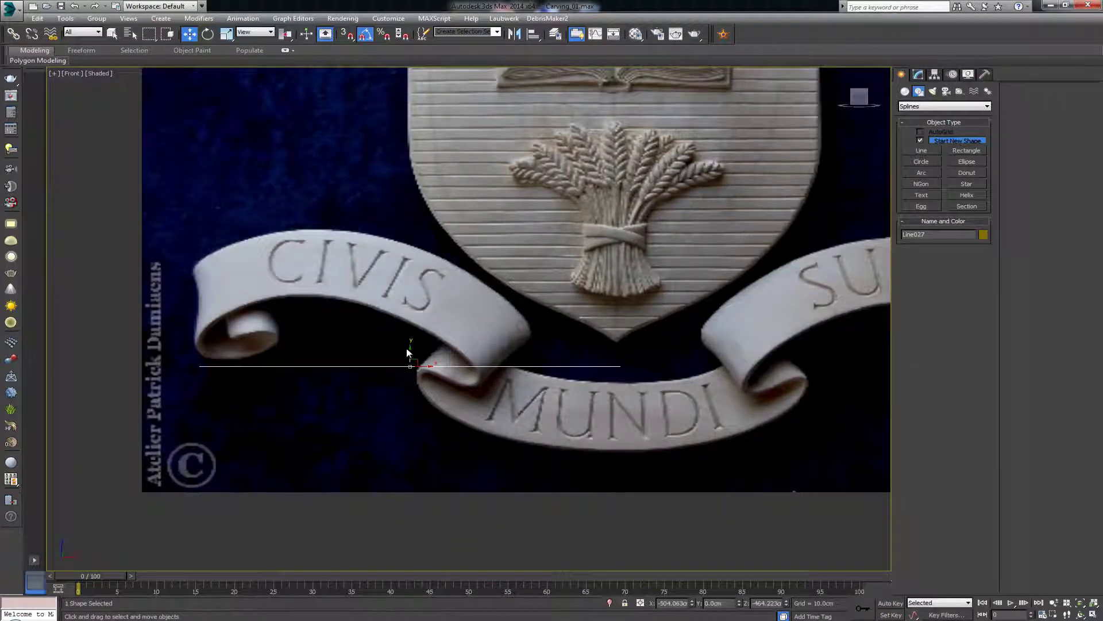
left_click_drag(410, 347, 414, 301)
- Edit the spline's vertices and lower the first vertex to the inner end of the CIVIS ribbon's curl
key("alt+w")
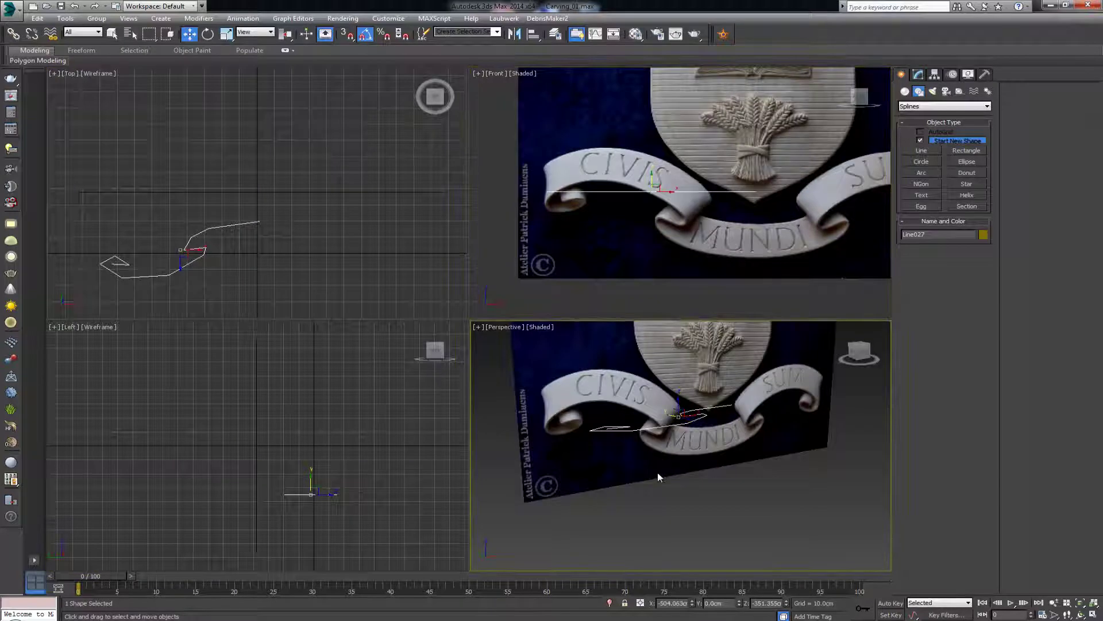
middle_click_drag(658, 472, 656, 451)
scroll(656, 451, "up", 4)
key("1")
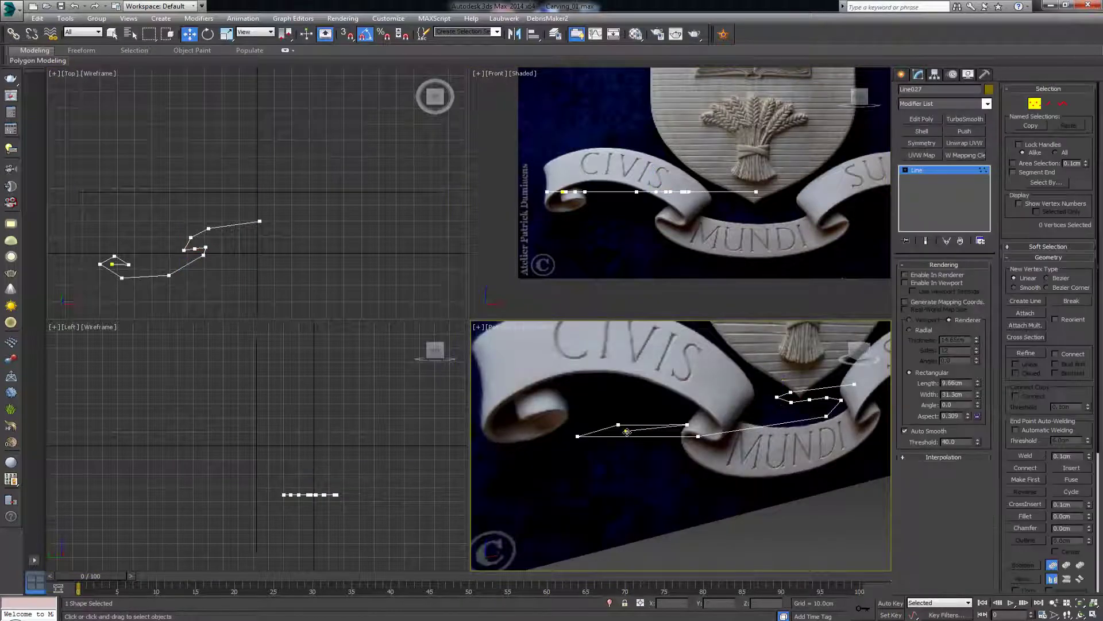
left_click(629, 430)
middle_click_drag(784, 423, 740, 439)
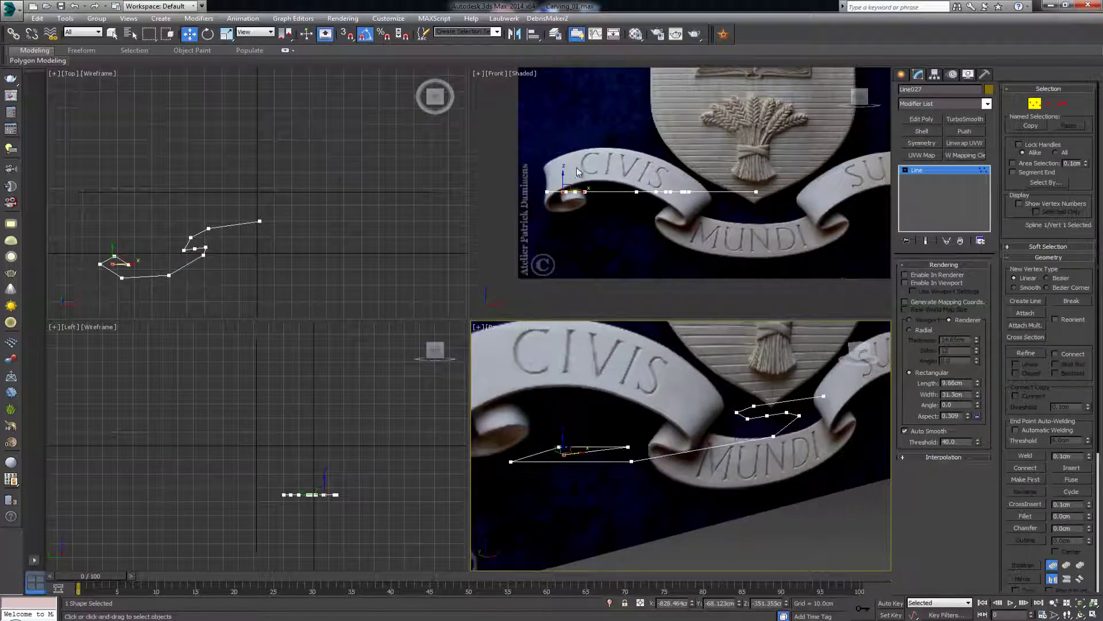
scroll(602, 204, "up", 3)
scroll(601, 210, "up", 2)
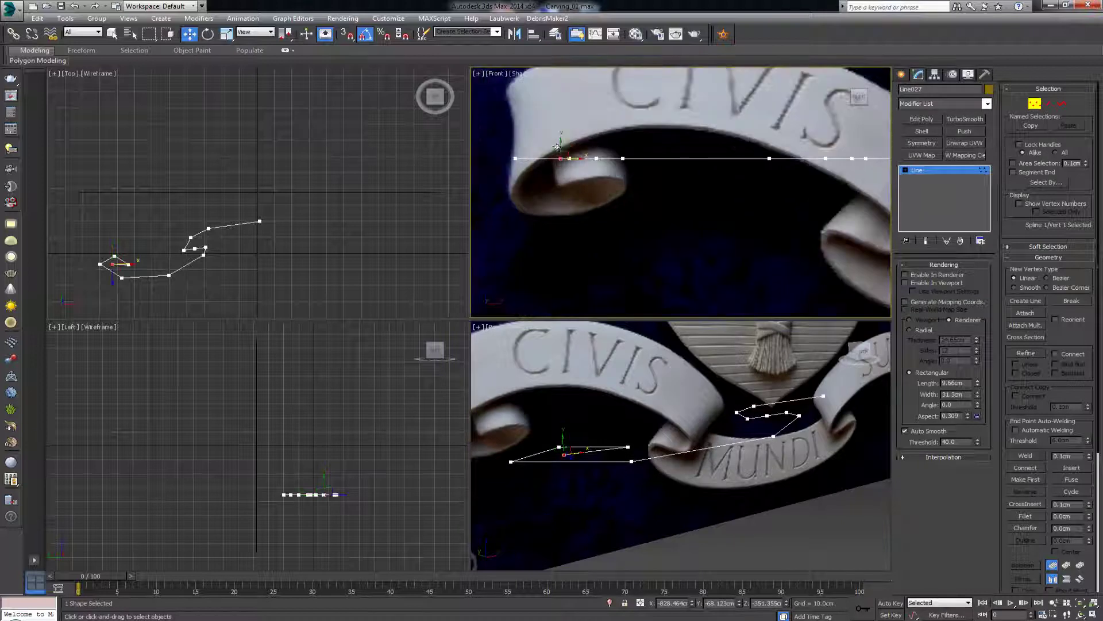
left_click_drag(557, 147, 558, 173)
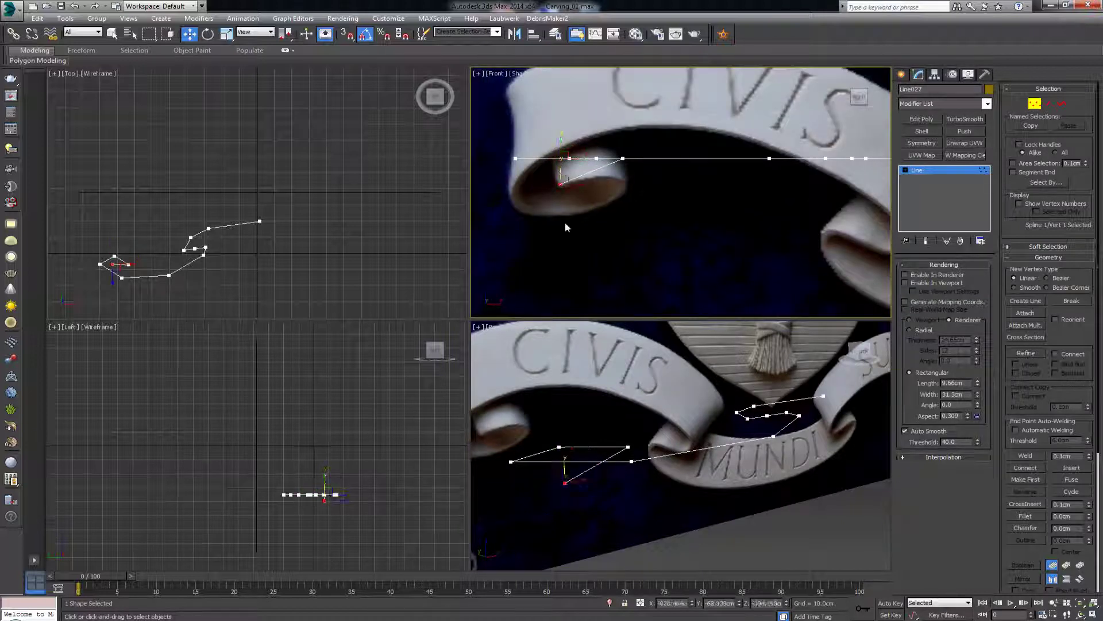
- Lower the second, third and fourth vertices in the front view to follow the lower edge of the CIVIS ribbon's curl
left_click(624, 159)
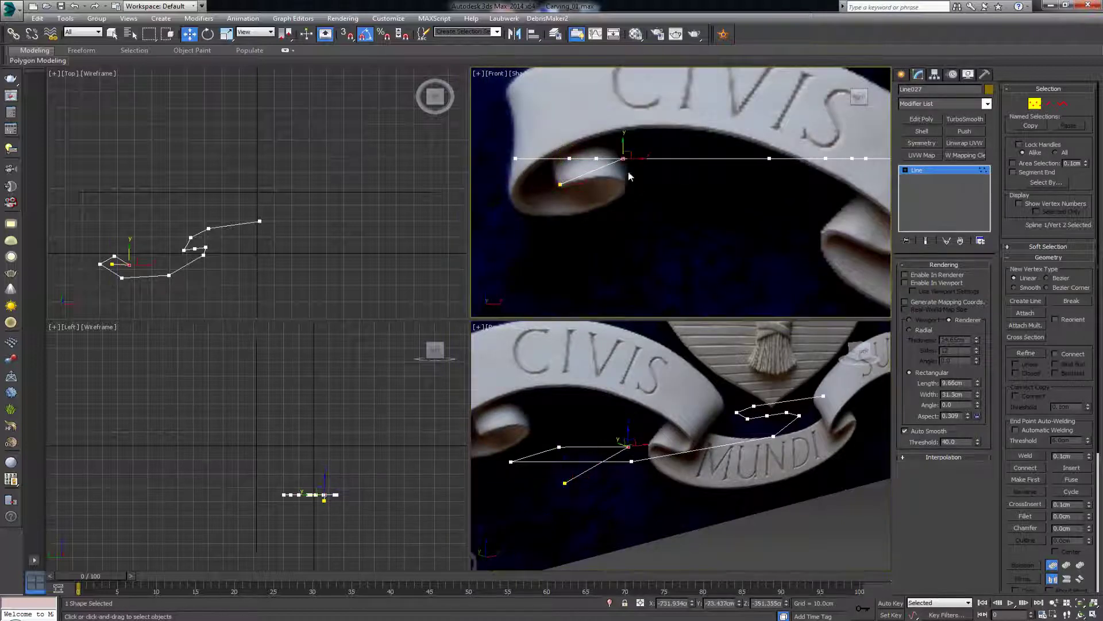
left_click_drag(625, 147, 625, 170)
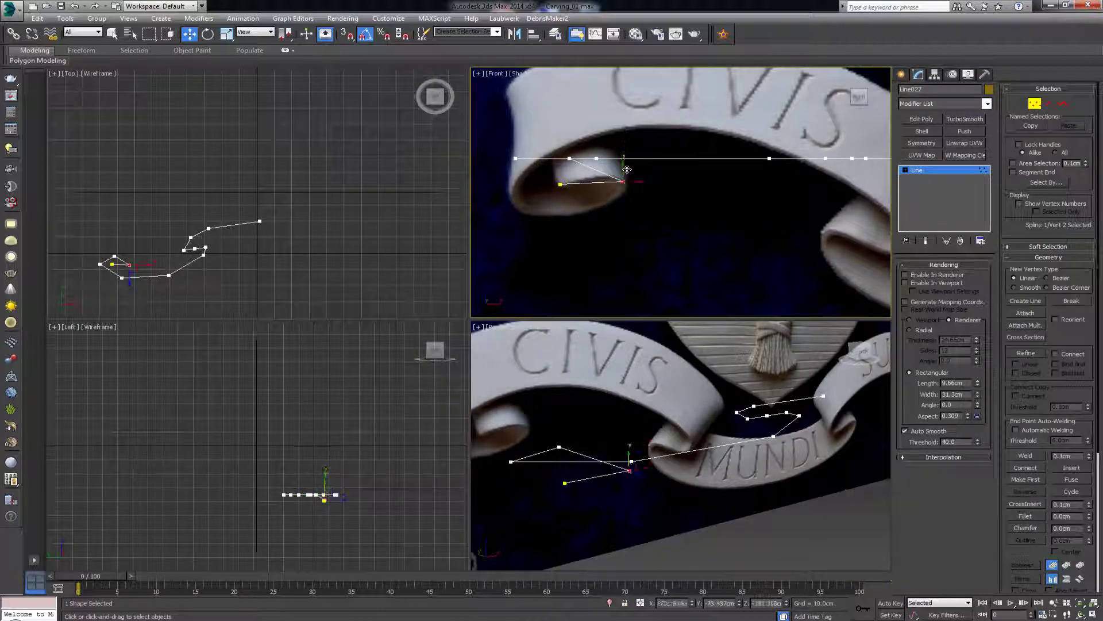
left_click(560, 446)
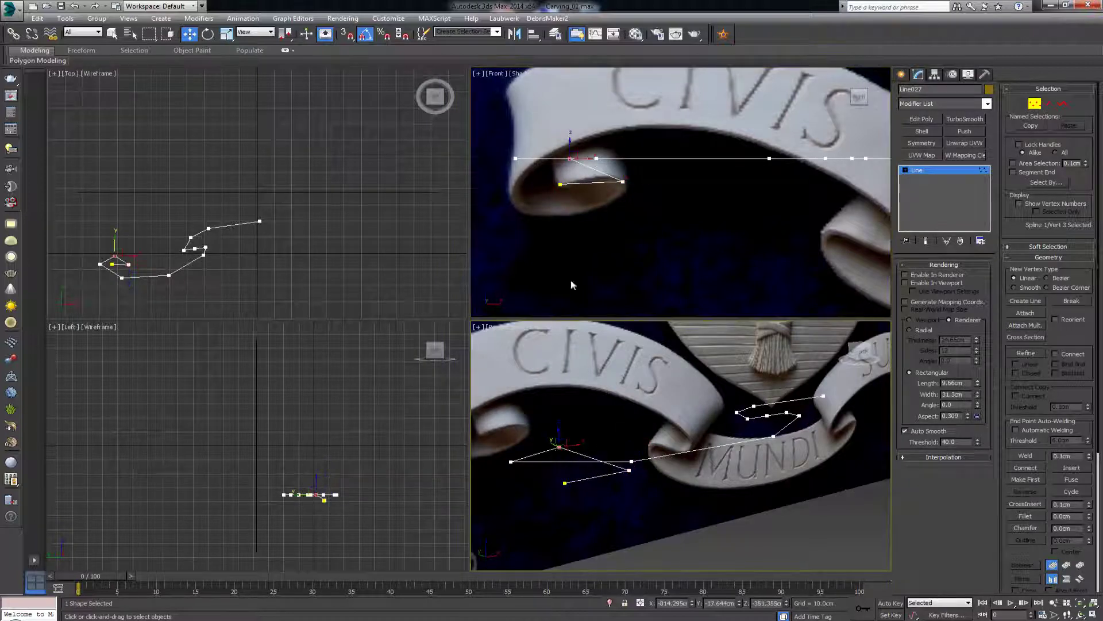
left_click_drag(571, 140, 578, 203)
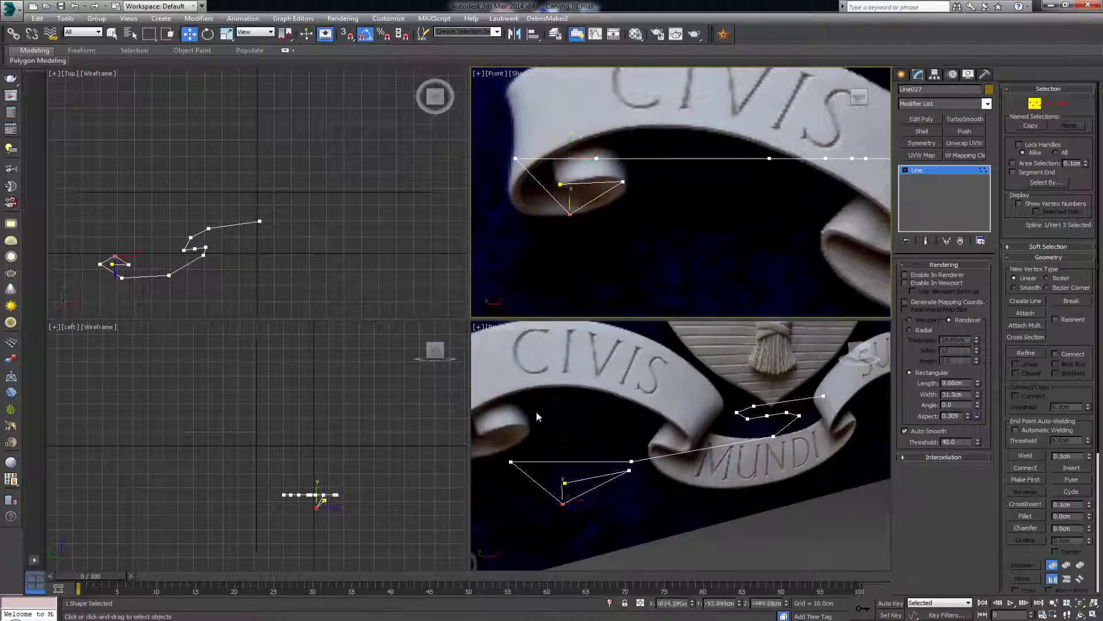
left_click(516, 157)
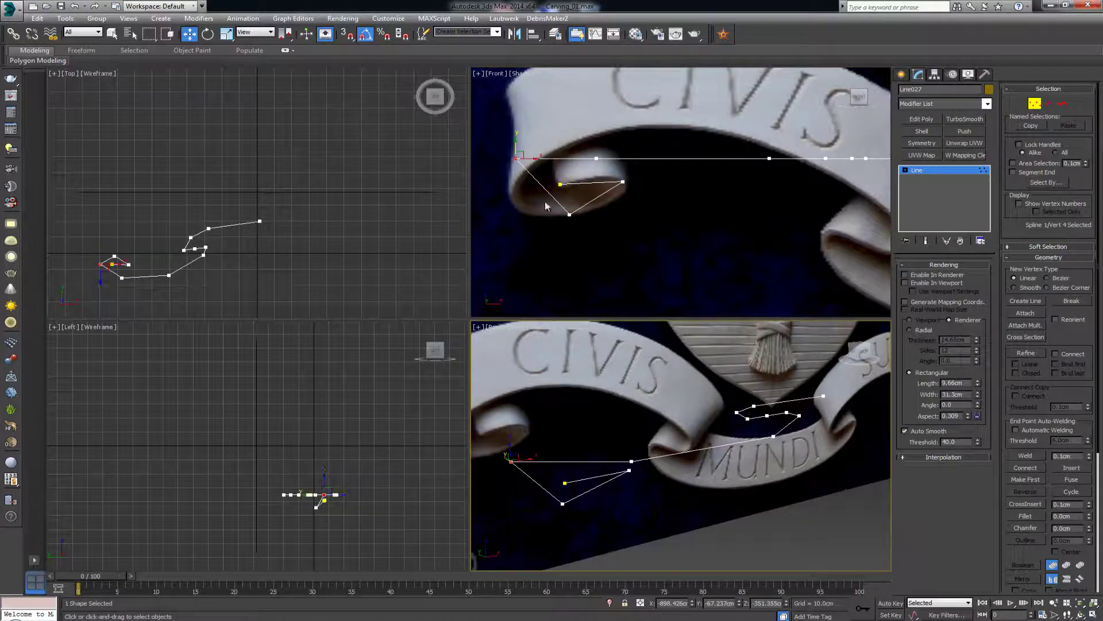
left_click_drag(516, 145, 516, 178)
- Raise the fifth and sixth vertices in the front view towards the lower edge of the CIVIS ribbon
left_click(633, 460)
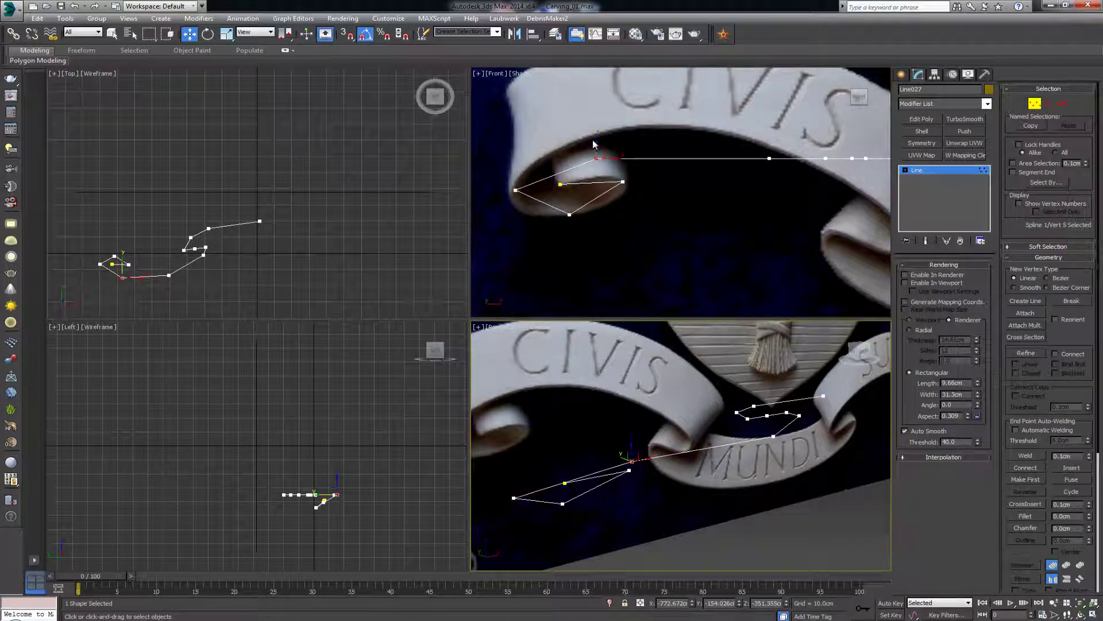
left_click_drag(594, 144, 600, 114)
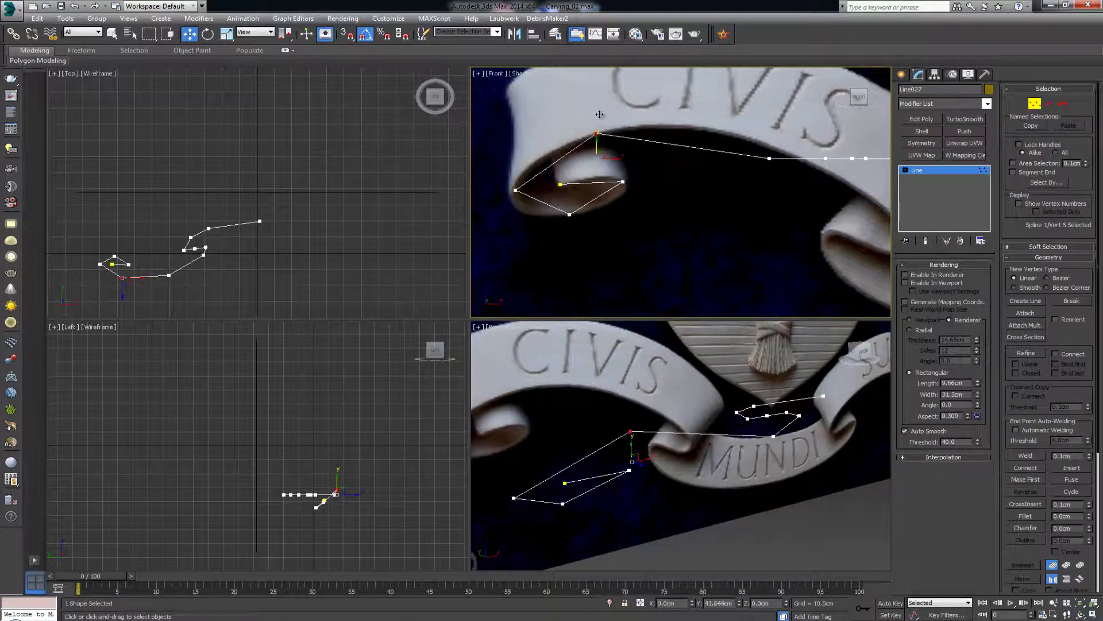
left_click(774, 153)
left_click_drag(771, 142, 771, 128)
middle_click_drag(800, 197, 603, 189)
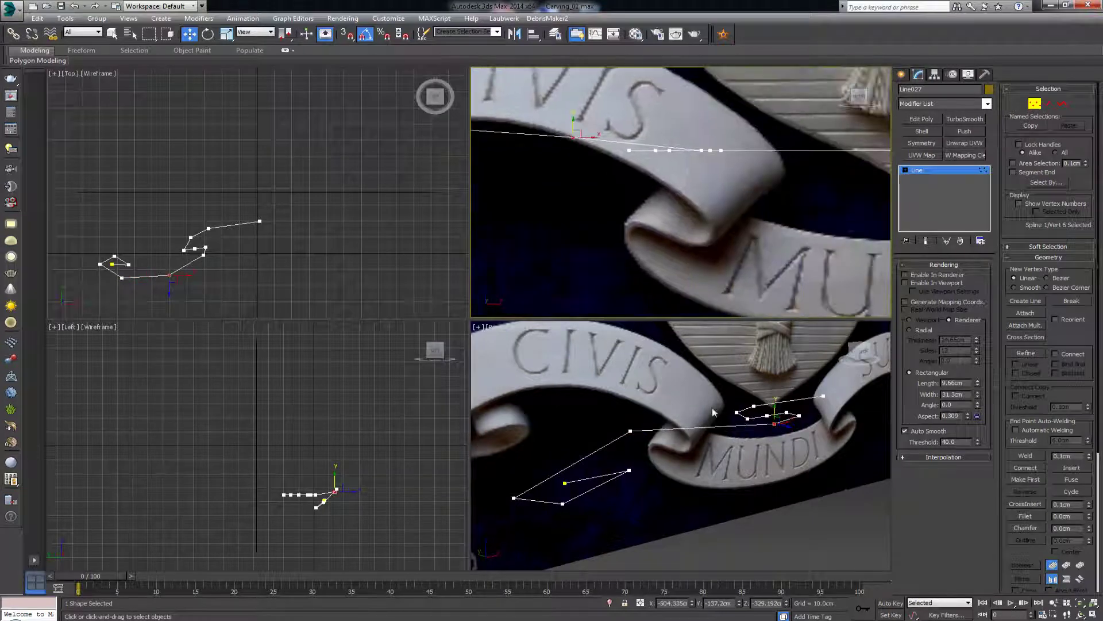
- Lower the seventh and eighth vertices in the front view to the fold where the CIVIS ribbon meets the MUNDI ribbon
left_click(799, 415)
middle_click_drag(732, 165, 674, 176)
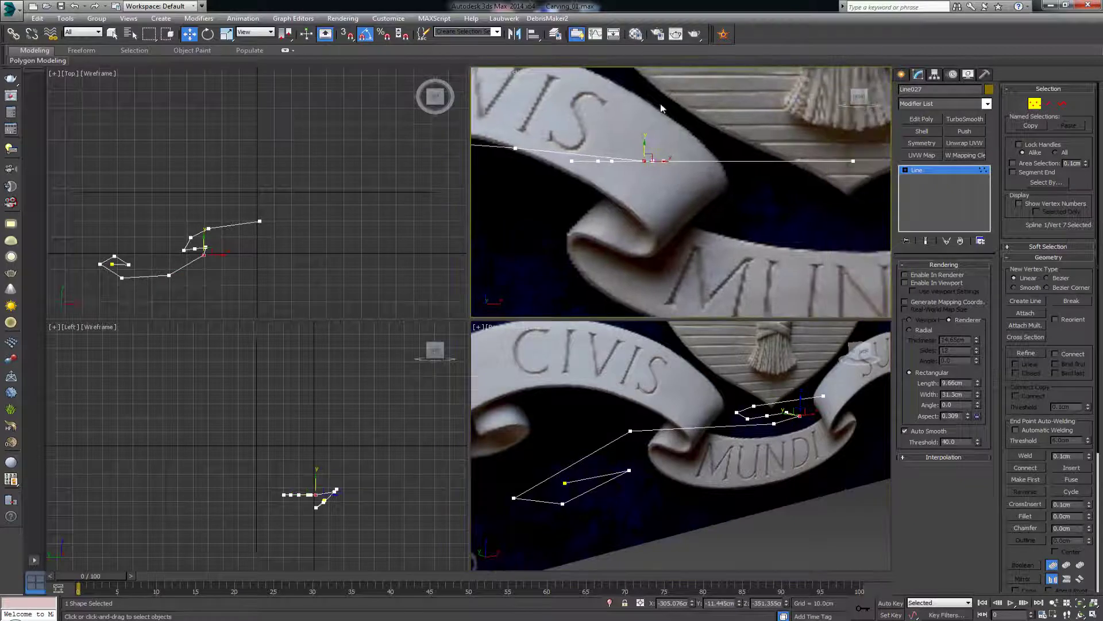
left_click_drag(644, 147, 643, 205)
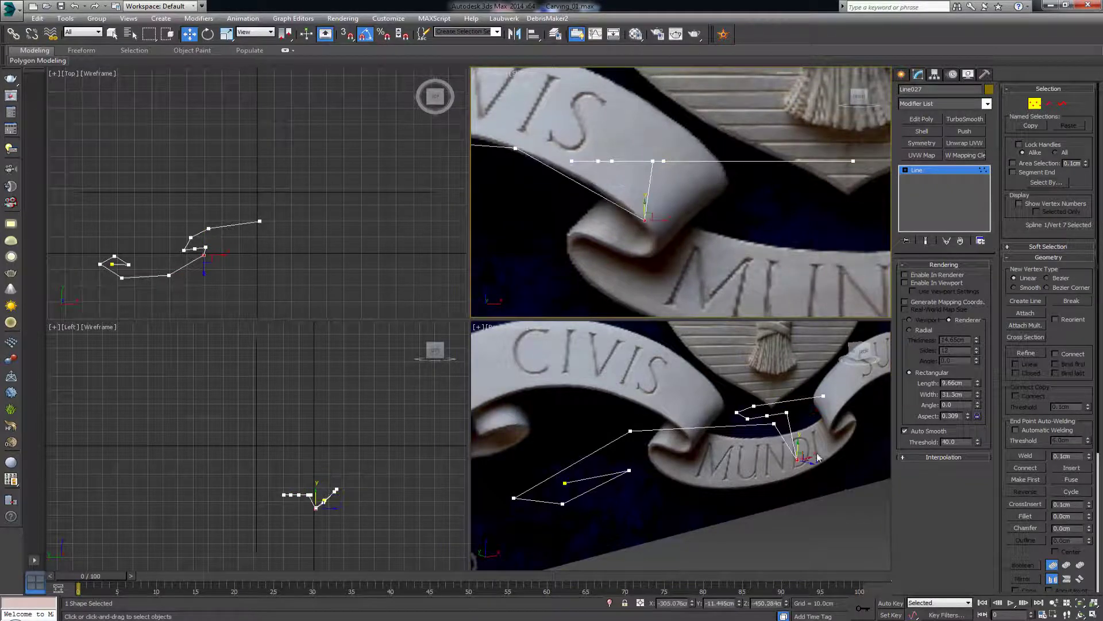
middle_click_drag(796, 443, 777, 455)
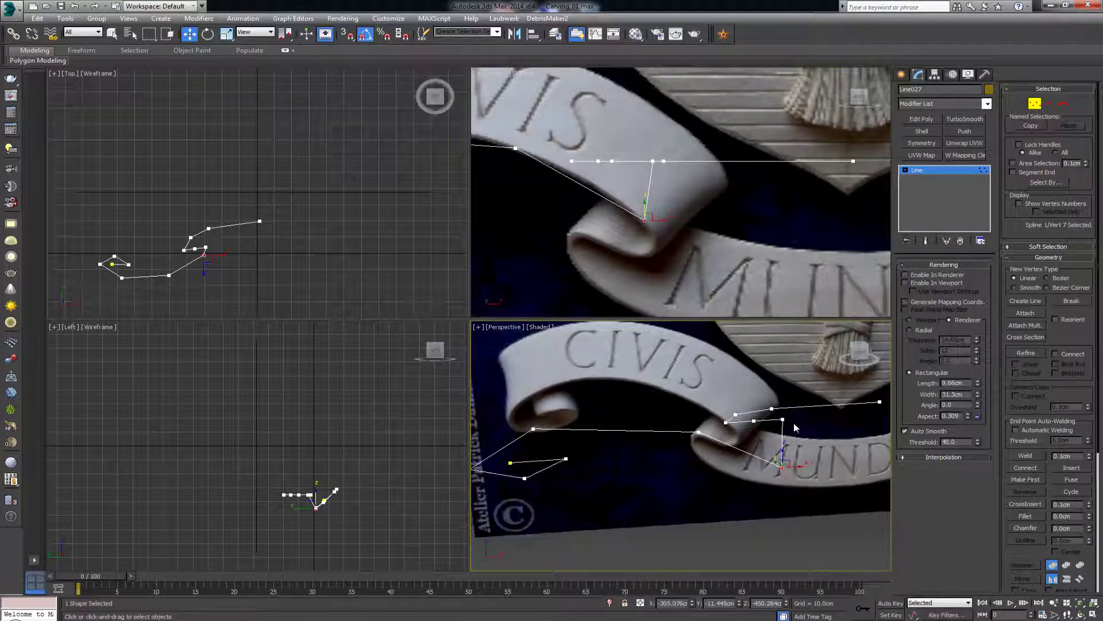
left_click(653, 162)
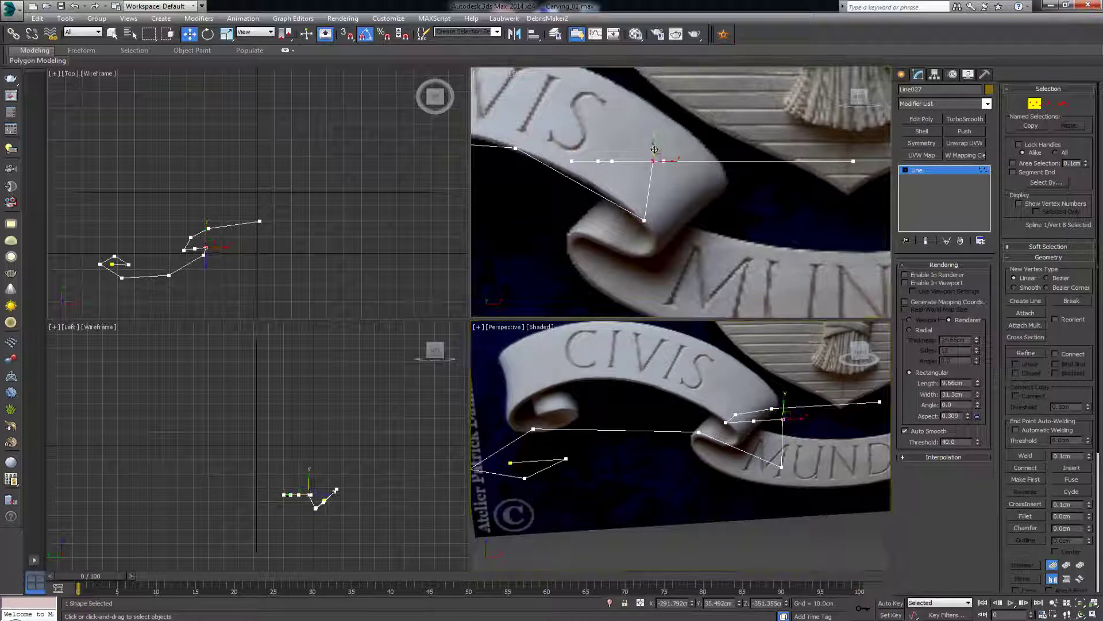
left_click_drag(659, 146, 661, 230)
- Lower the ninth and tenth vertices in the front view to follow the fold's lower edge to its outer turn
left_click(755, 421)
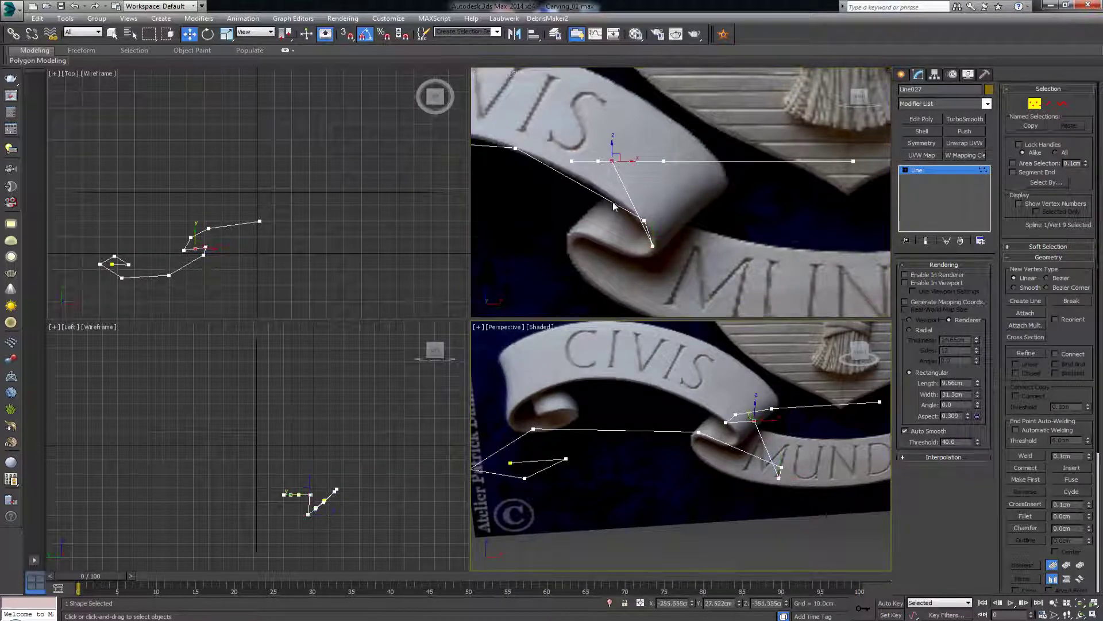
left_click_drag(613, 154, 613, 238)
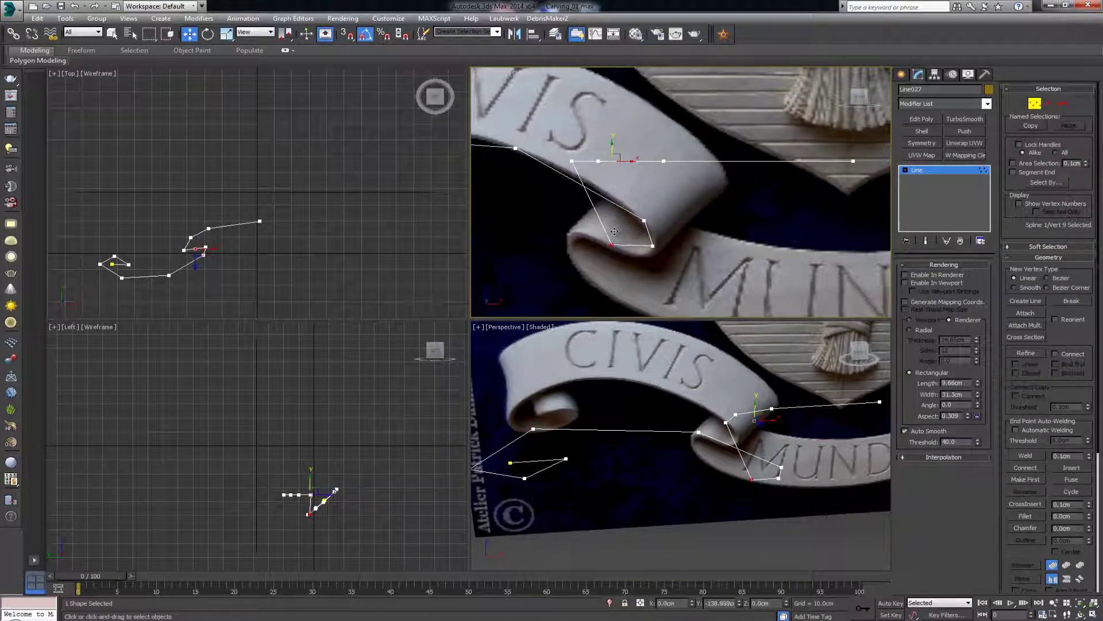
left_click(723, 422)
left_click(726, 422)
right_click(592, 198)
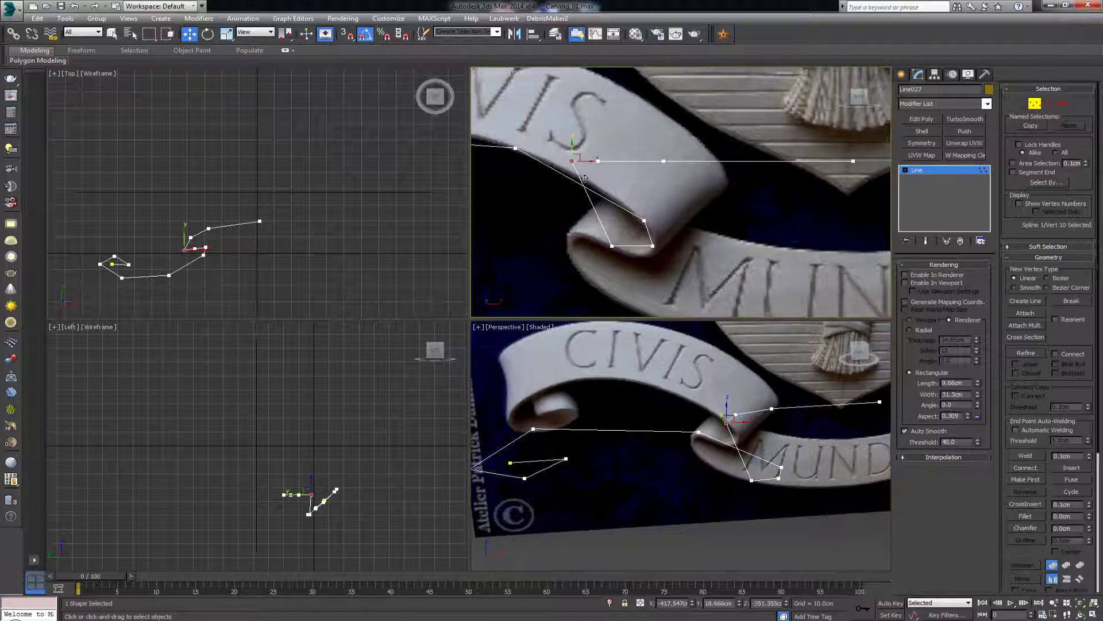
left_click_drag(571, 146, 570, 224)
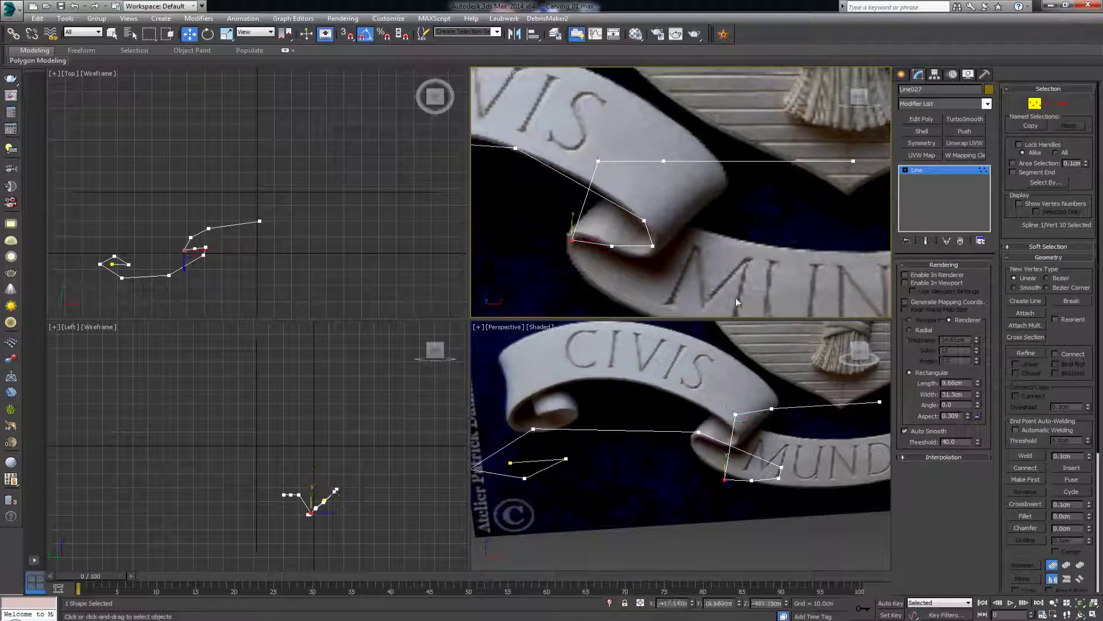
- Lower the eleventh, twelfth and thirteenth vertices in the front view onto the lower edge of the MUNDI ribbon
left_click(736, 415)
left_click_drag(599, 146, 596, 271)
middle_click_drag(615, 277, 600, 262)
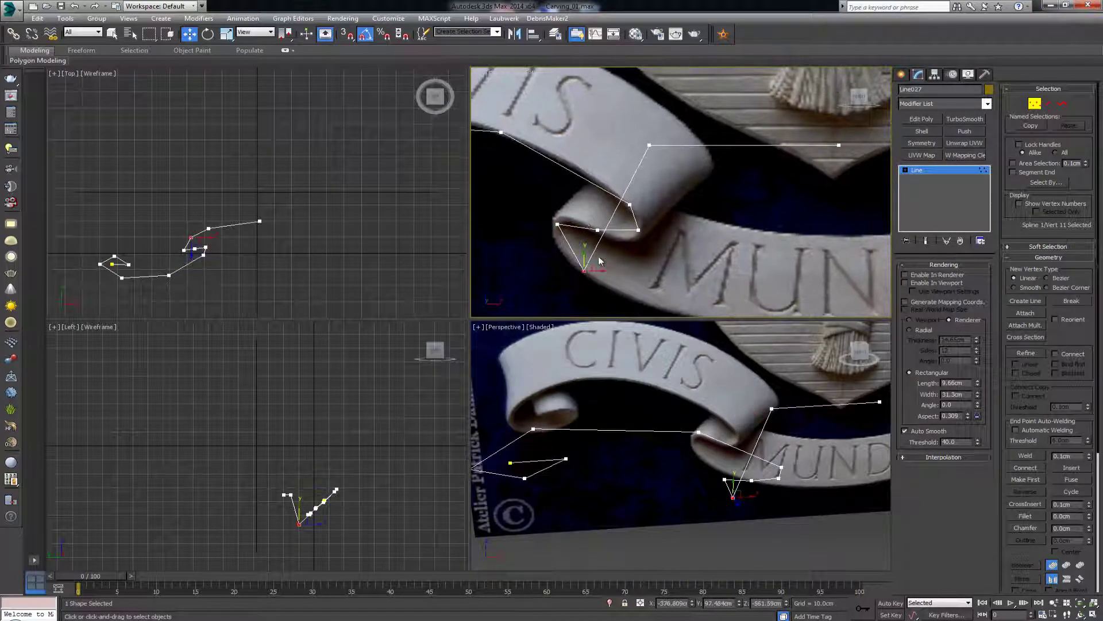
left_click(650, 146)
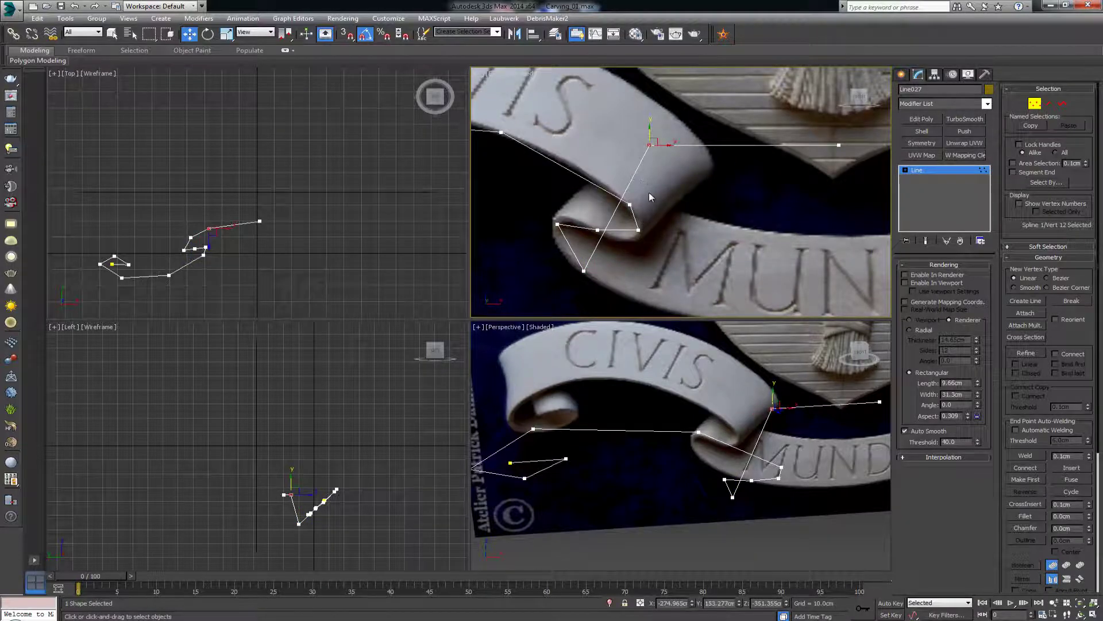
left_click_drag(648, 130, 660, 290)
middle_click_drag(660, 291, 592, 280)
scroll(609, 253, "down", 2)
left_click_drag(699, 162, 724, 298)
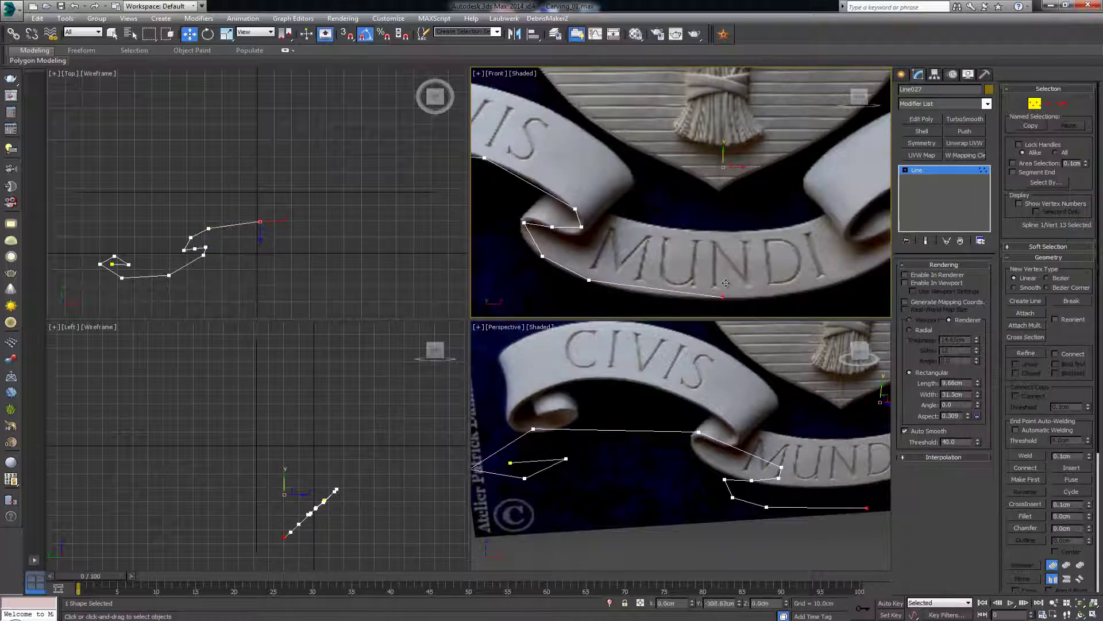
key("alt+w")
scroll(511, 202, "down", 2)
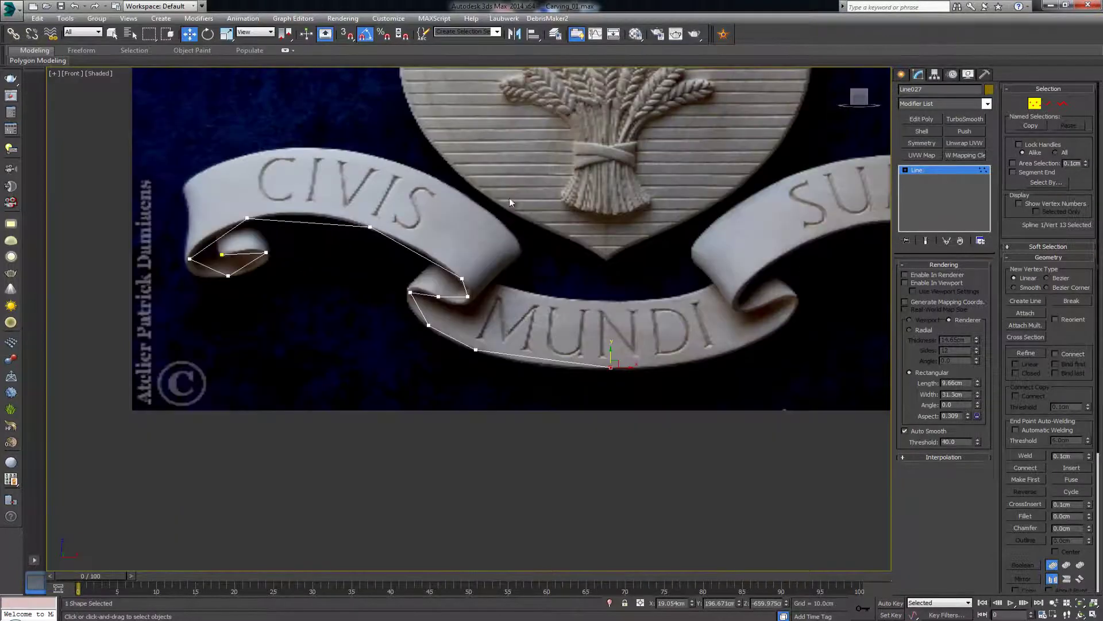
left_click(1034, 103)
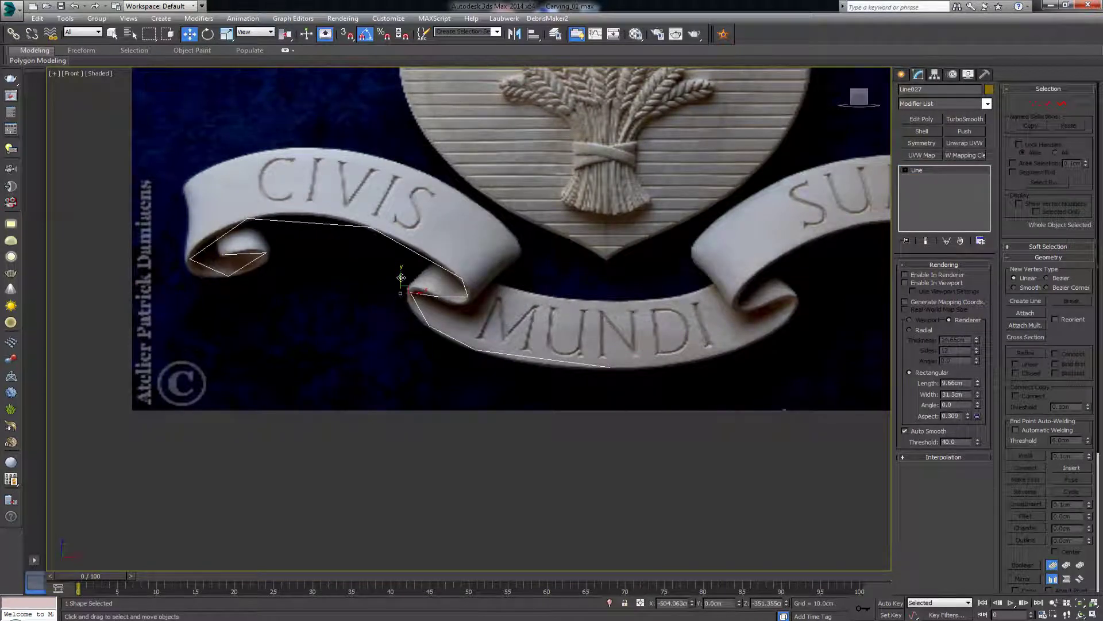
left_click_drag(401, 277, 419, 207, "shift")
left_click(552, 360)
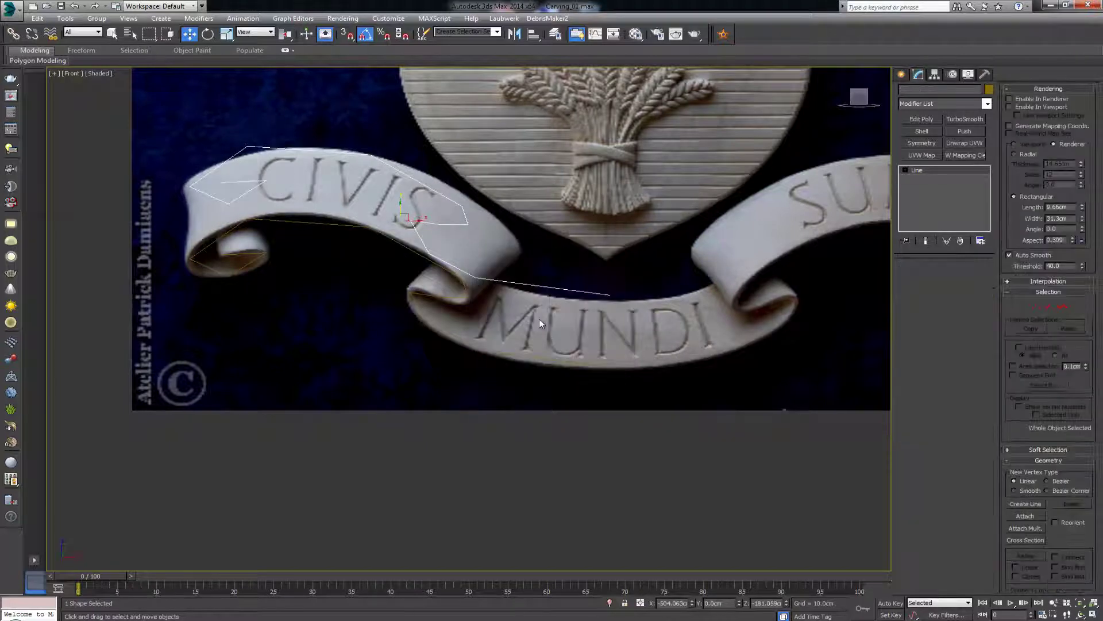
scroll(534, 299, "up", 3)
key("1")
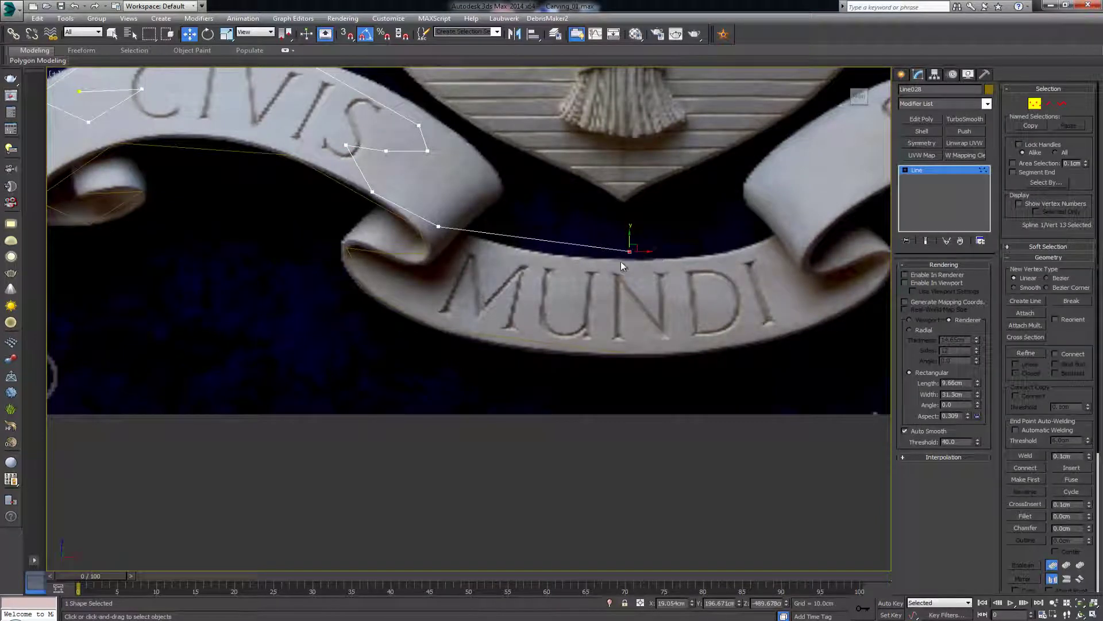
middle_click_drag(427, 119, 563, 183)
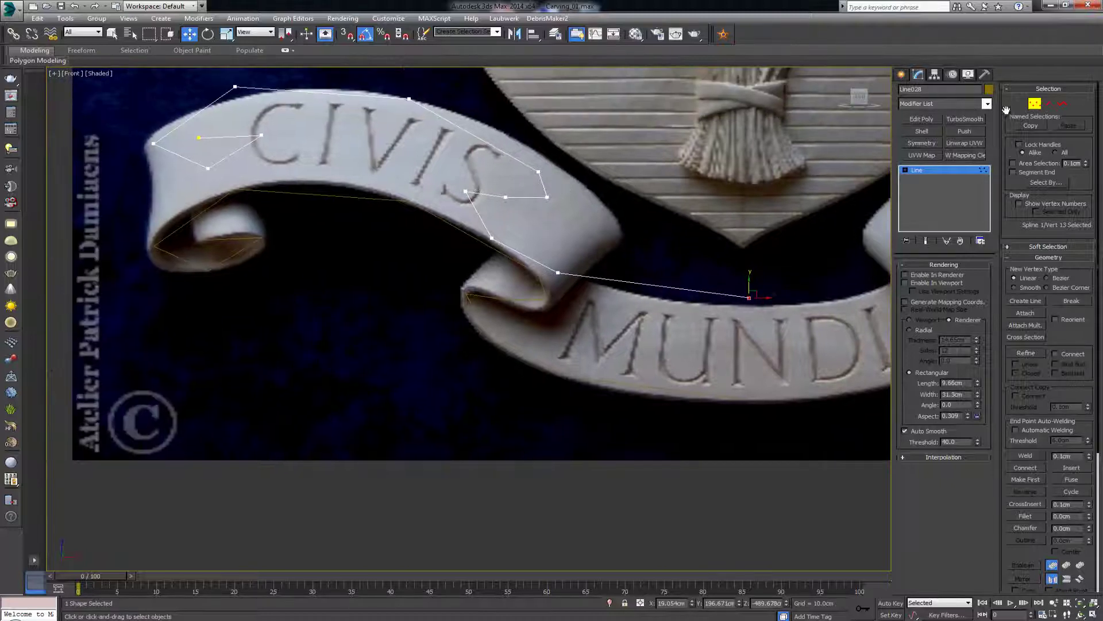
left_click(1035, 105)
key("Delete")
- Convert all vertices of the ribbon's lower-edge spline to Bezier Corner
left_click_drag(593, 236, 522, 282)
key("1")
middle_click_drag(487, 289, 572, 292)
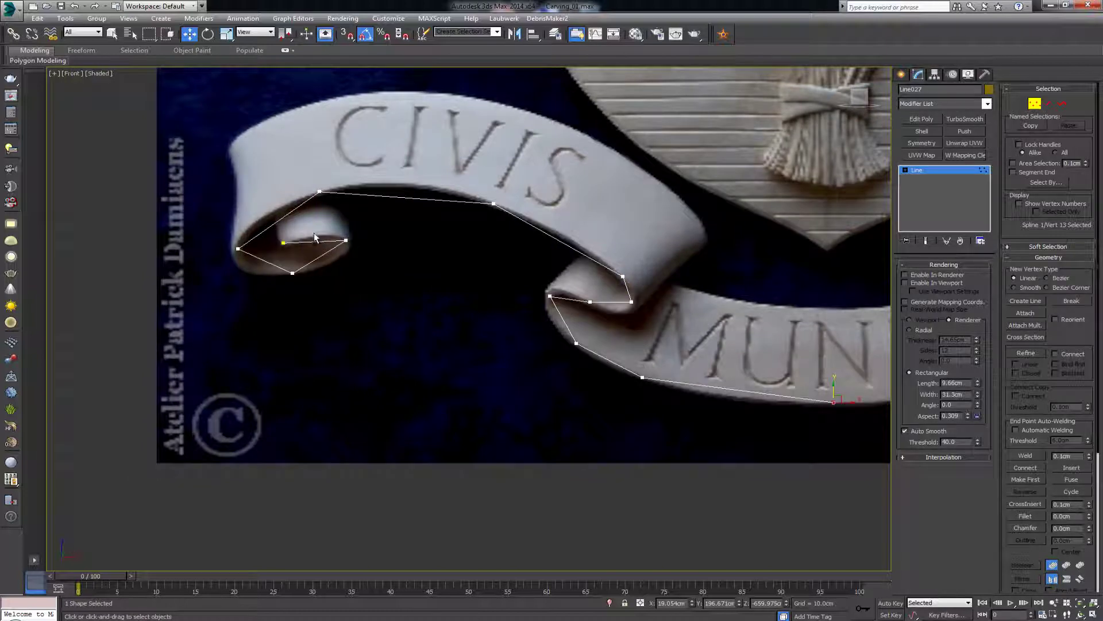
key("ctrl+a")
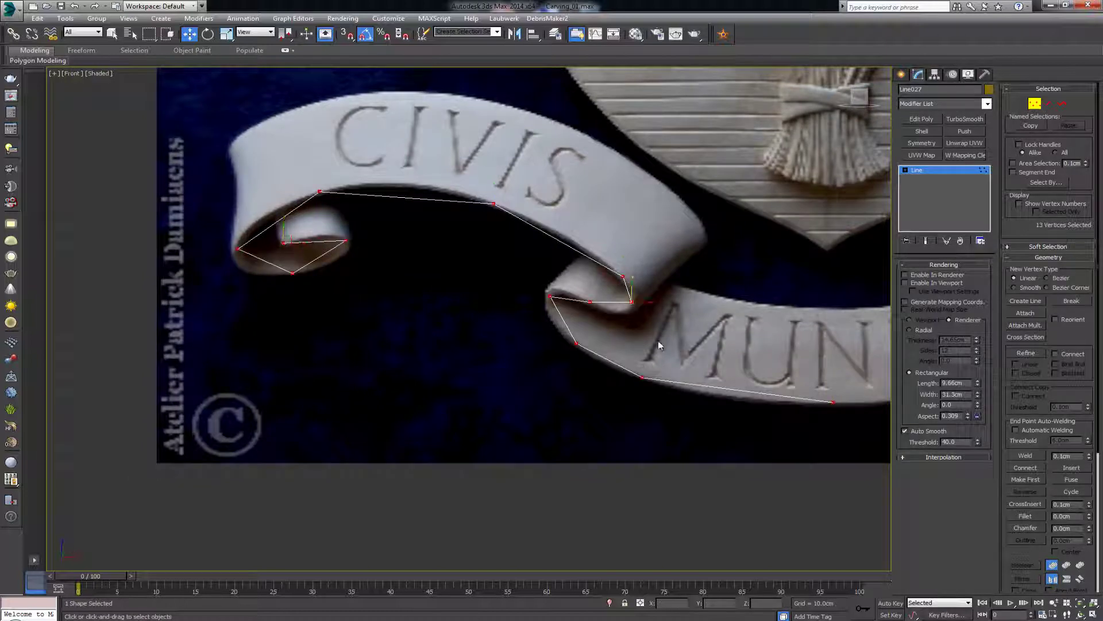
right_click(562, 283)
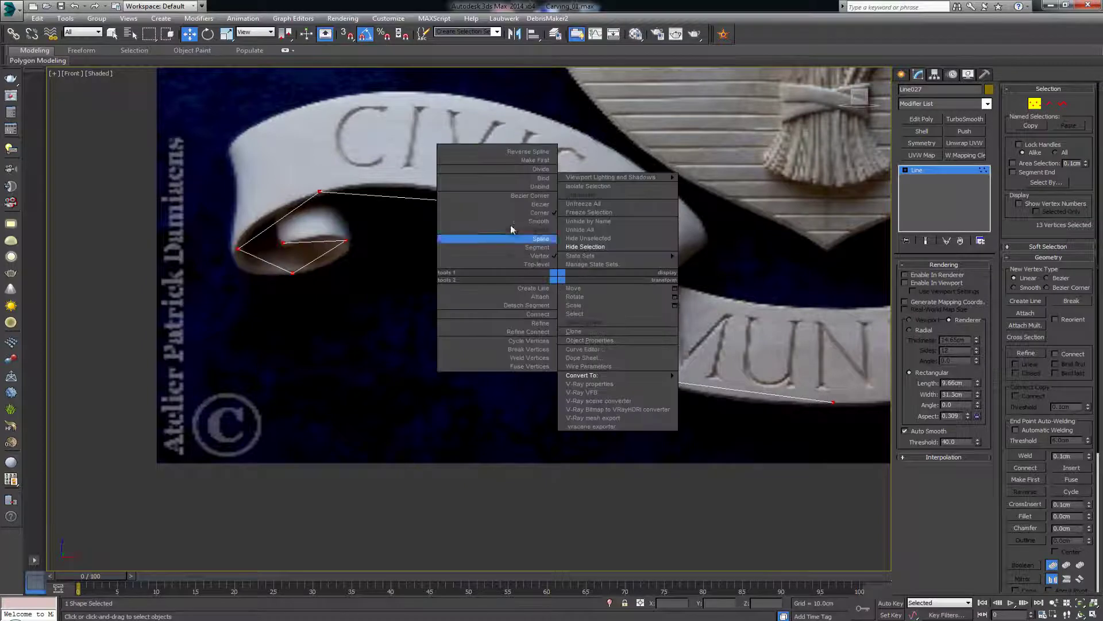
left_click(515, 206)
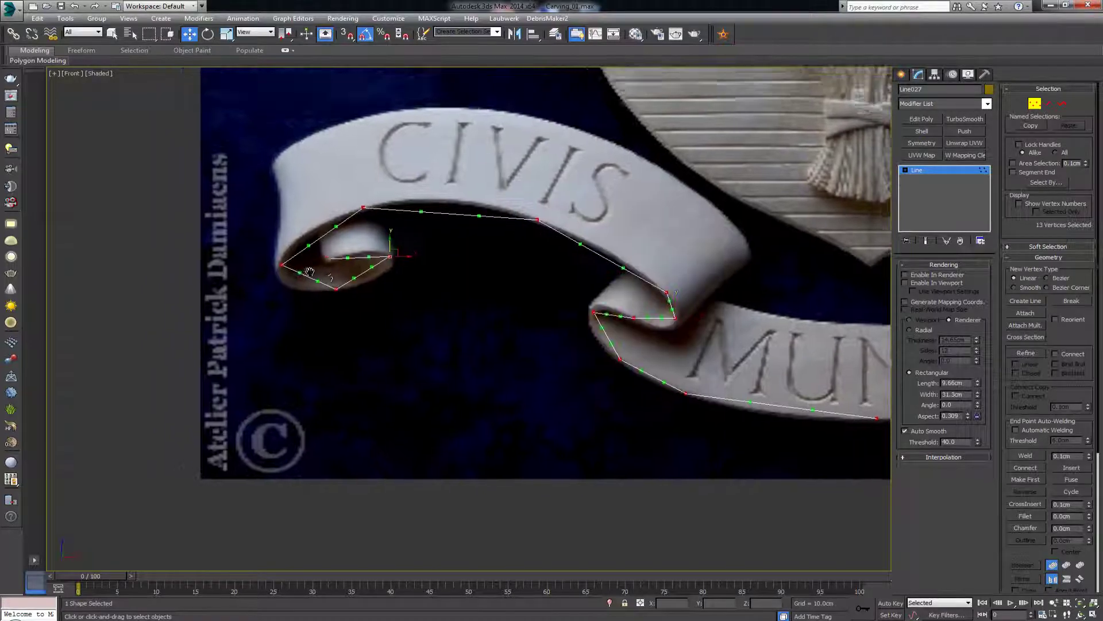
- Adjust the Bezier handles around the CIVIS ribbon's curl so the spline follows its rounded lower edge and inner end
scroll(213, 235, "up", 3)
left_click_drag(321, 222, 377, 162)
left_click_drag(546, 154, 553, 112)
left_click_drag(661, 163, 691, 134)
left_click_drag(303, 278, 255, 311)
left_click_drag(338, 294, 320, 315)
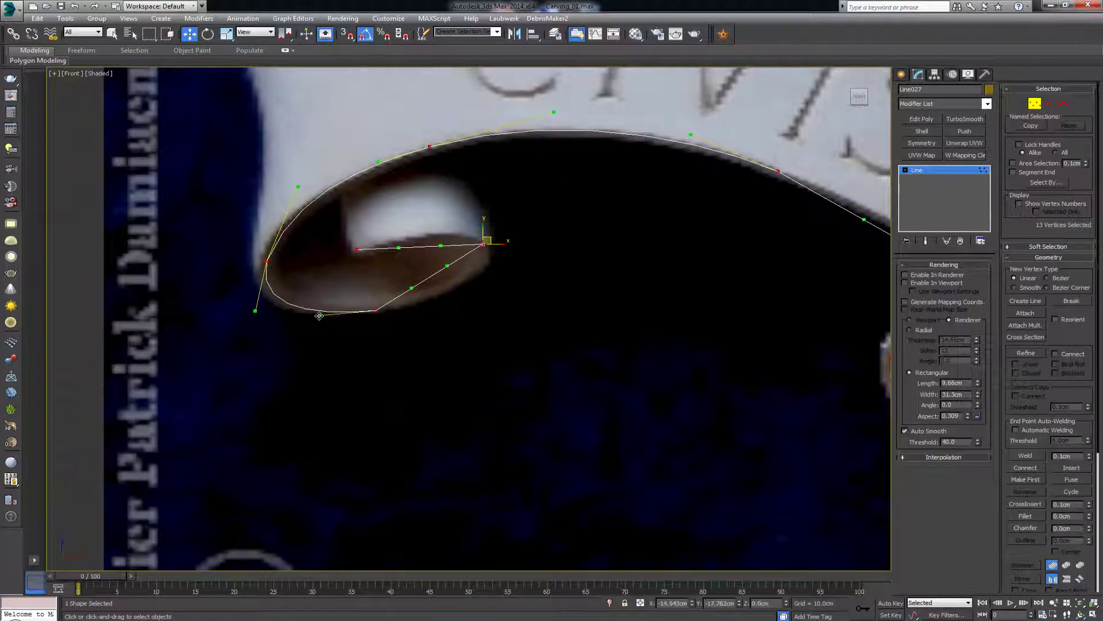
left_click_drag(413, 288, 447, 217)
left_click_drag(399, 248, 401, 241)
- Adjust the Bezier handles along the sloping end of the CIVIS ribbon and through the fold to match the reference edge
scroll(569, 212, "down", 2)
middle_click_drag(568, 212, 347, 242)
middle_click_drag(568, 249, 476, 247)
scroll(476, 248, "up", 2)
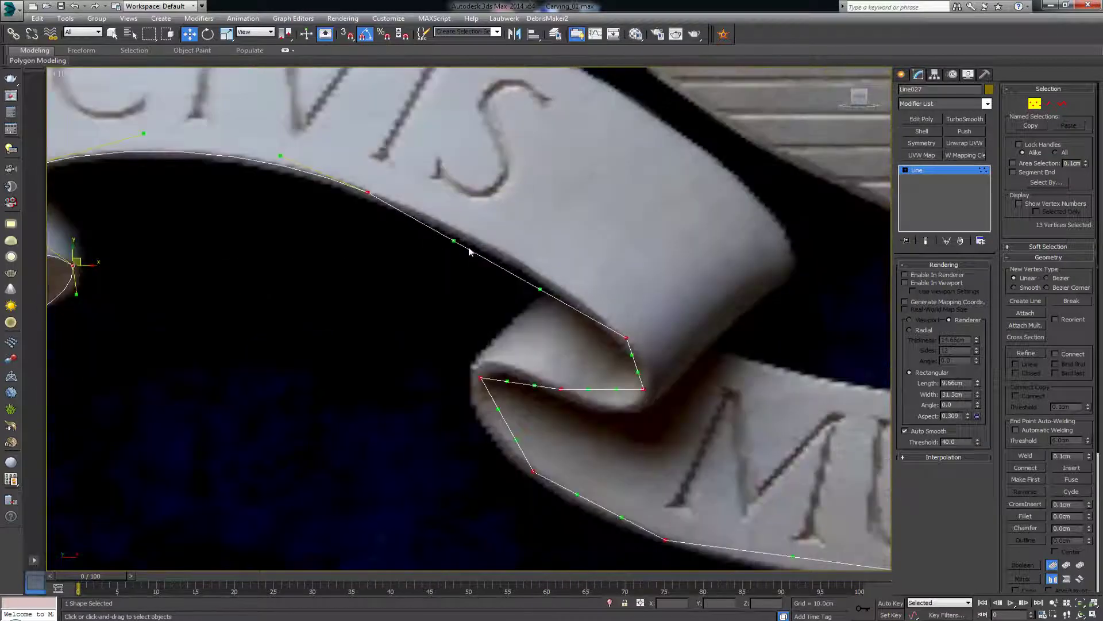
left_click_drag(458, 241, 479, 231)
left_click_drag(539, 288, 551, 282)
left_click_drag(632, 354, 626, 425)
left_click_drag(589, 391, 594, 402)
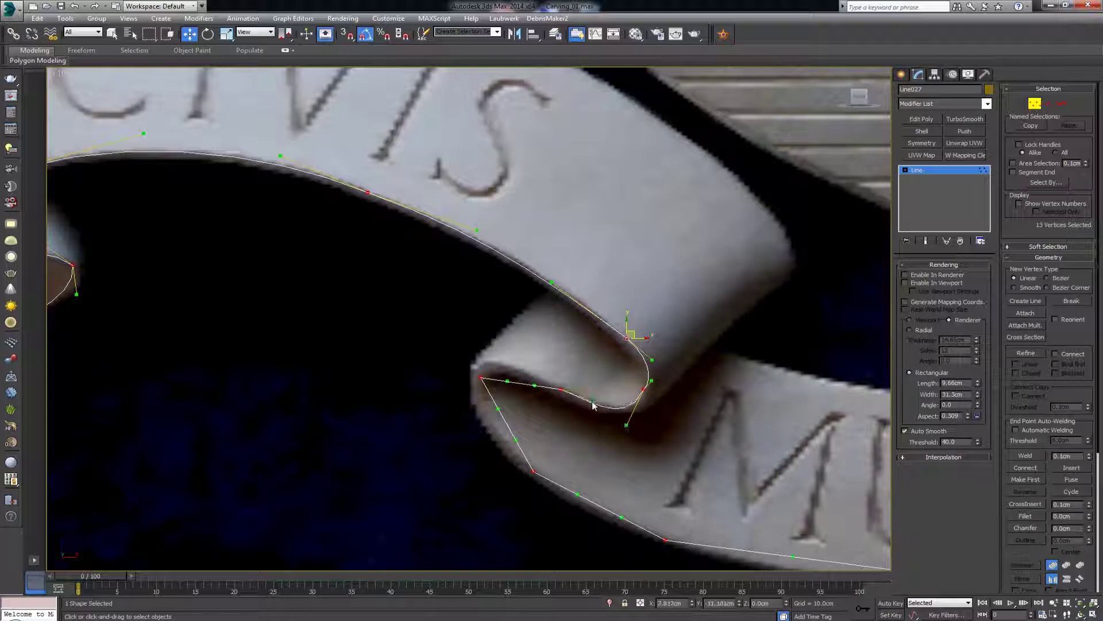
left_click_drag(534, 385, 482, 350)
- Adjust the Bezier handles from the fold's outer turn along the lower edge of the MUNDI ribbon to match its curve
middle_click_drag(508, 395, 487, 344)
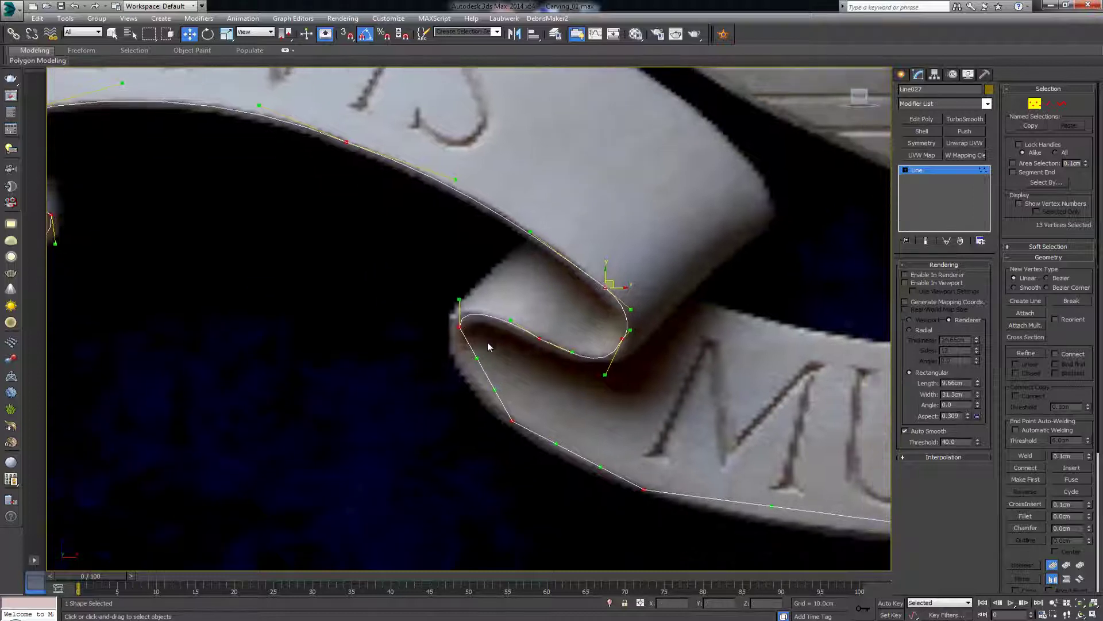
left_click_drag(477, 358, 493, 406)
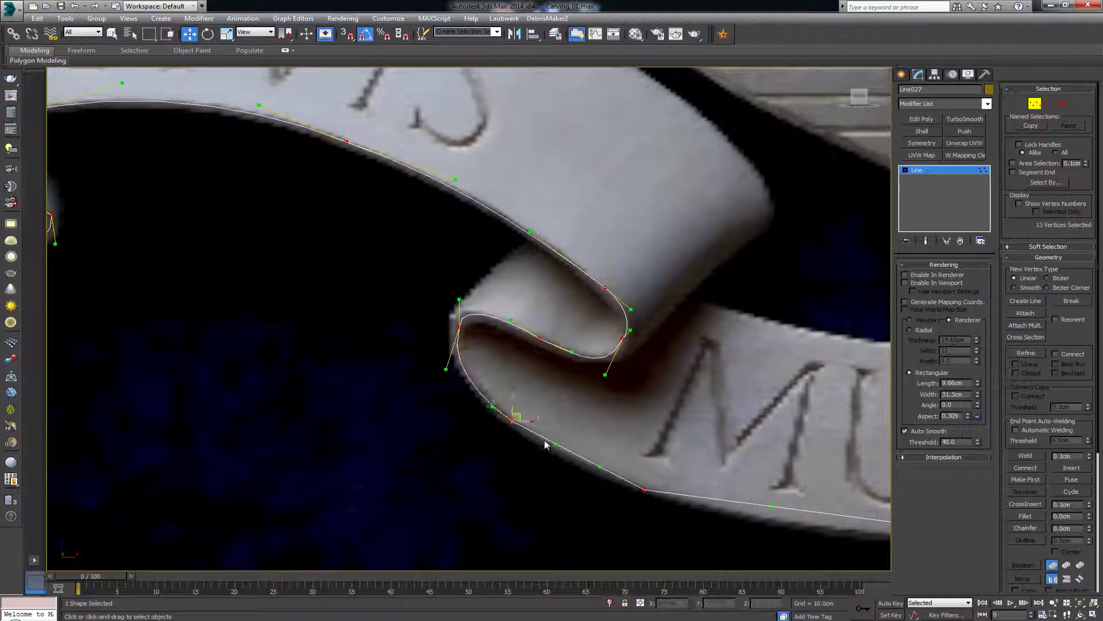
left_click_drag(560, 445, 601, 472)
middle_click_drag(601, 473, 477, 374)
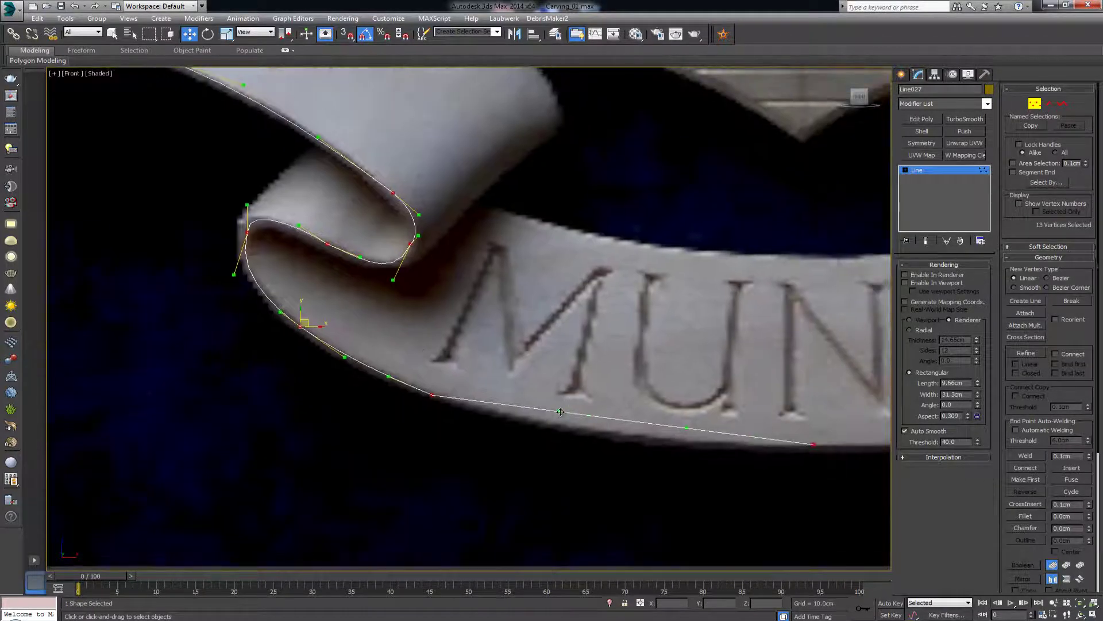
left_click_drag(561, 412, 565, 438)
left_click_drag(686, 427, 690, 441)
- Make one Copy clone of the finished spline and raise it to the upper edge of the CIVIS and MUNDI ribbons
middle_click_drag(378, 264, 536, 343)
scroll(538, 350, "down", 3)
middle_click_drag(343, 254, 498, 303)
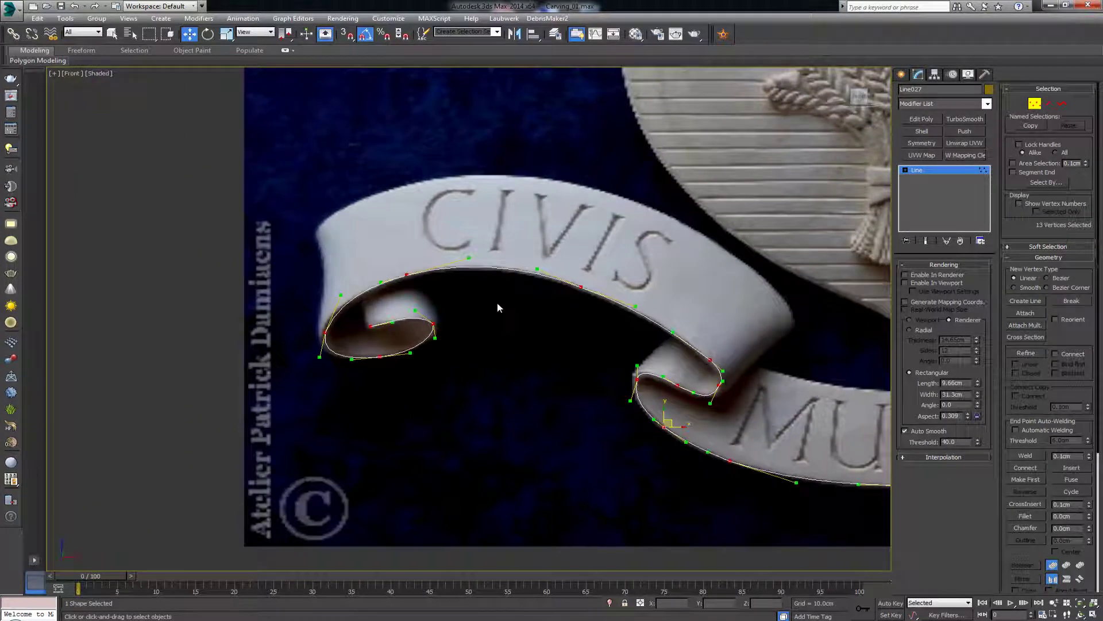
left_click(1035, 104)
scroll(581, 287, "up", 2)
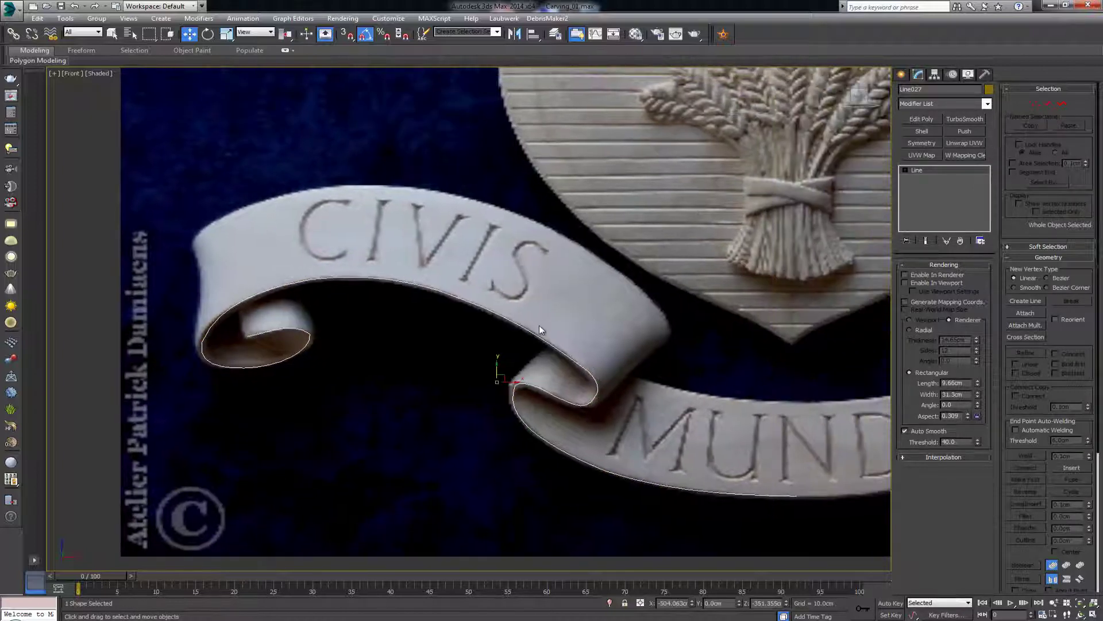
middle_click_drag(539, 329, 468, 285)
middle_click_drag(433, 326, 385, 348)
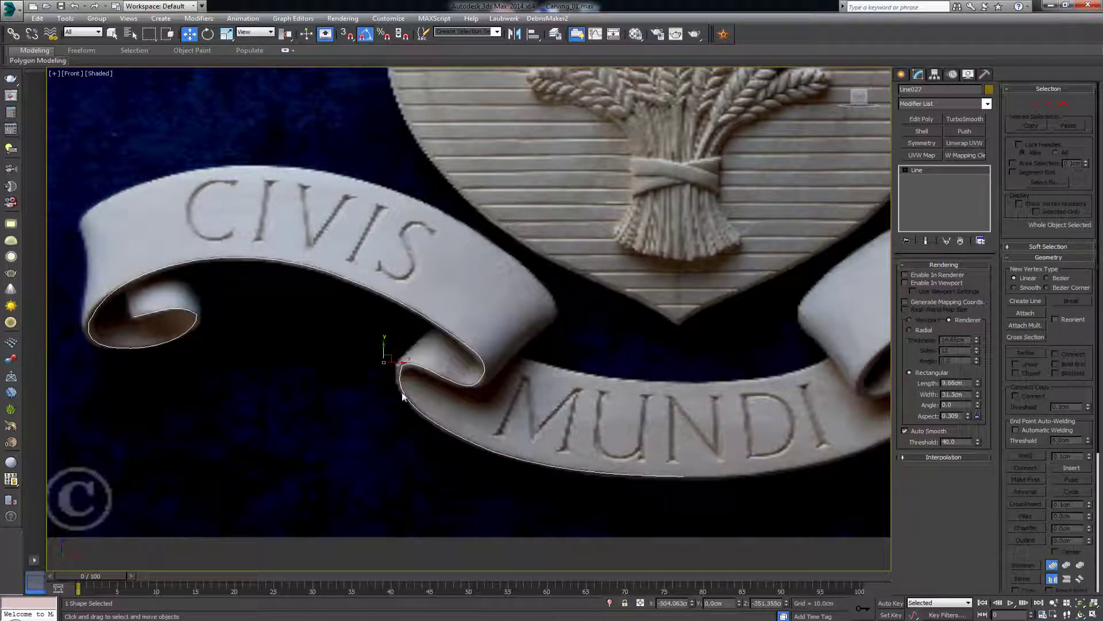
left_click_drag(382, 345, 408, 240, "shift")
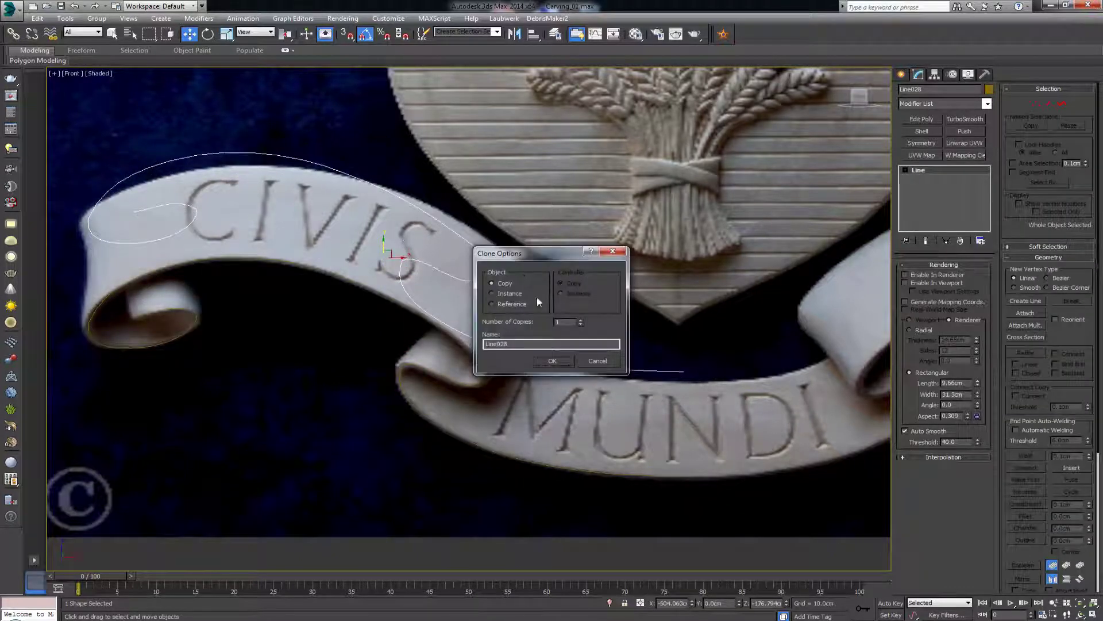
left_click(554, 361)
left_click_drag(382, 244, 384, 251)
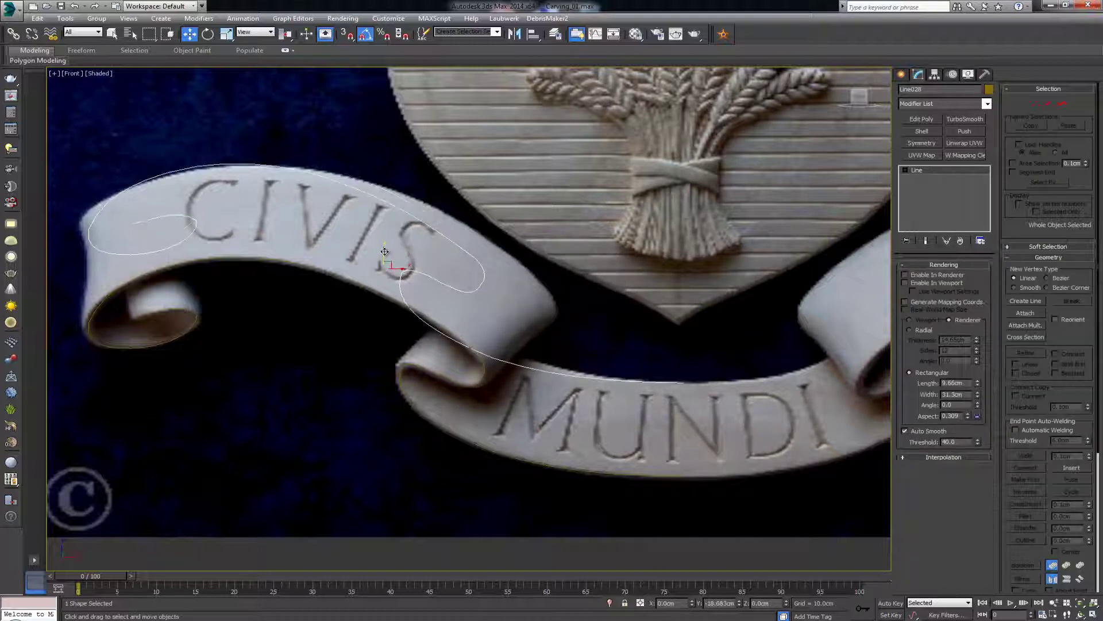
- Move the cloned spline's vertices along the CIVIS ribbon's sloping end so they follow its upper edge and outer turn
key("1")
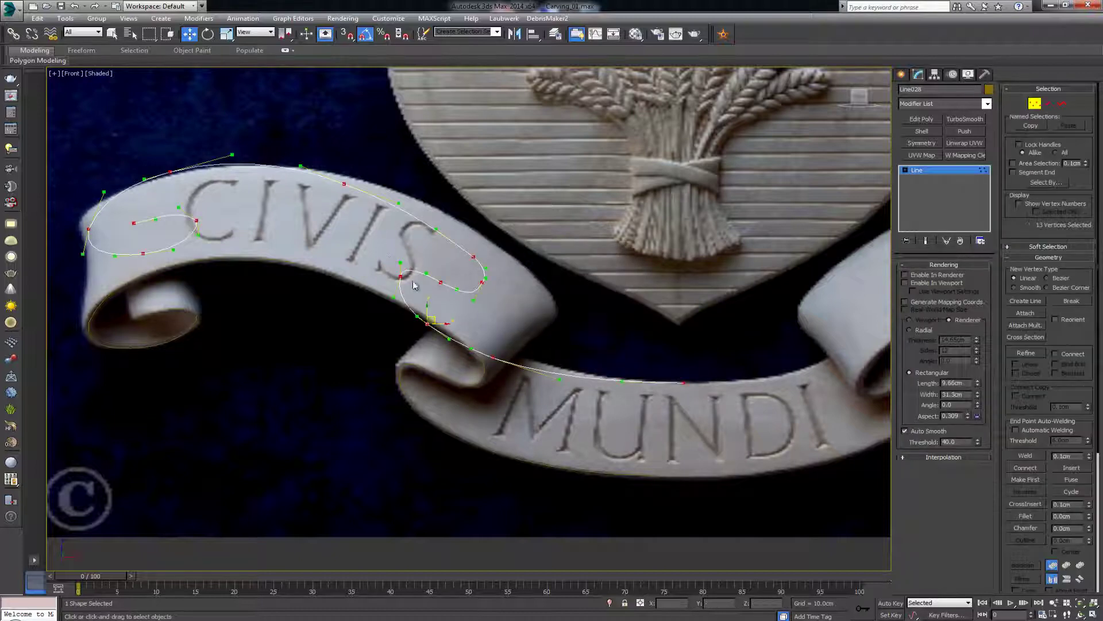
left_click(345, 182)
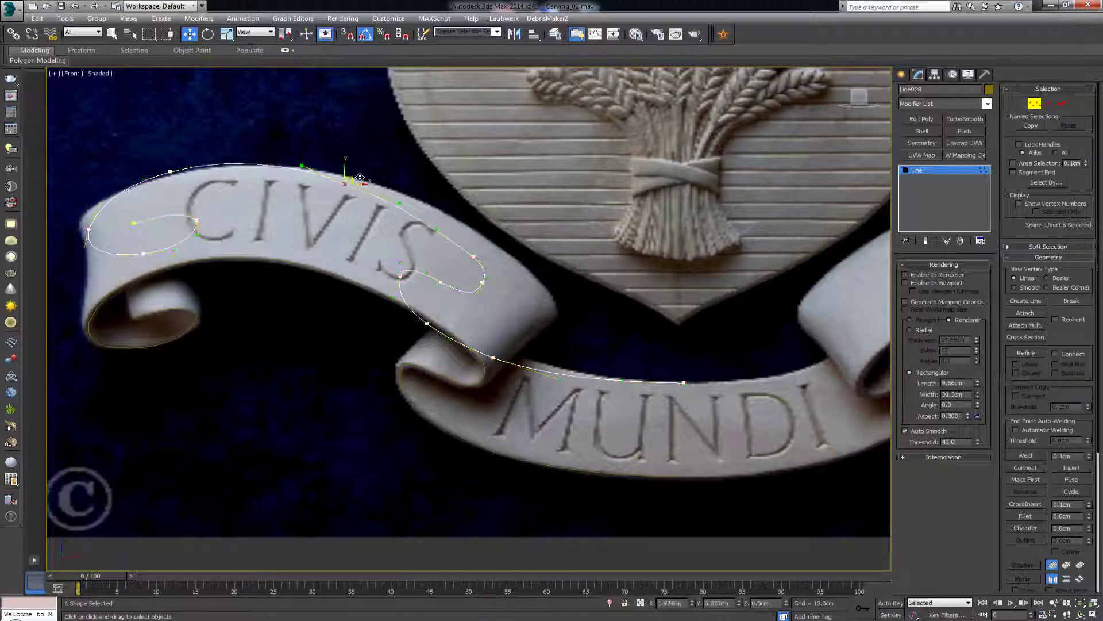
left_click_drag(431, 231, 543, 270)
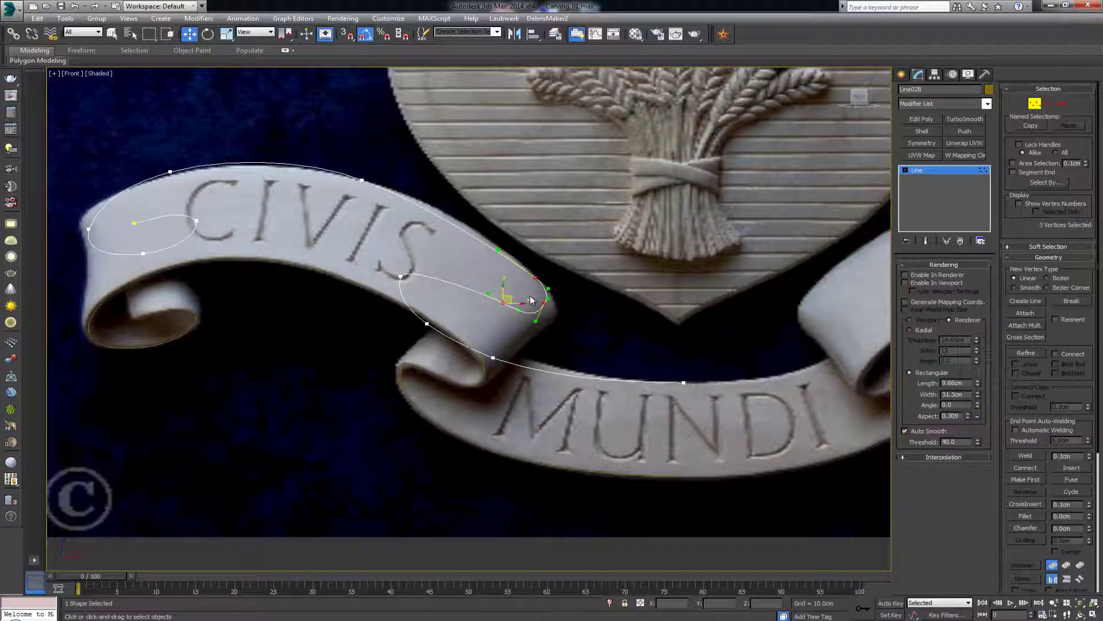
left_click(549, 300)
left_click_drag(553, 298, 514, 316)
left_click(504, 302)
- Reposition the cloned spline's vertices behind the fold and at the start of the MUNDI ribbon to match the upper edge
left_click(402, 277)
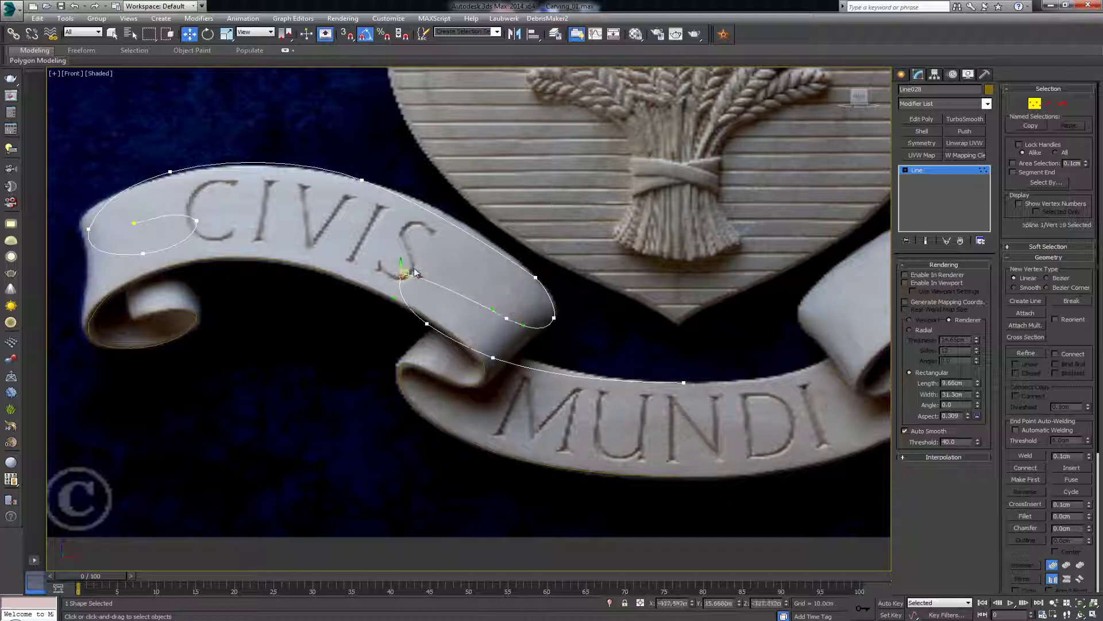
left_click_drag(413, 272, 450, 287)
left_click(428, 323)
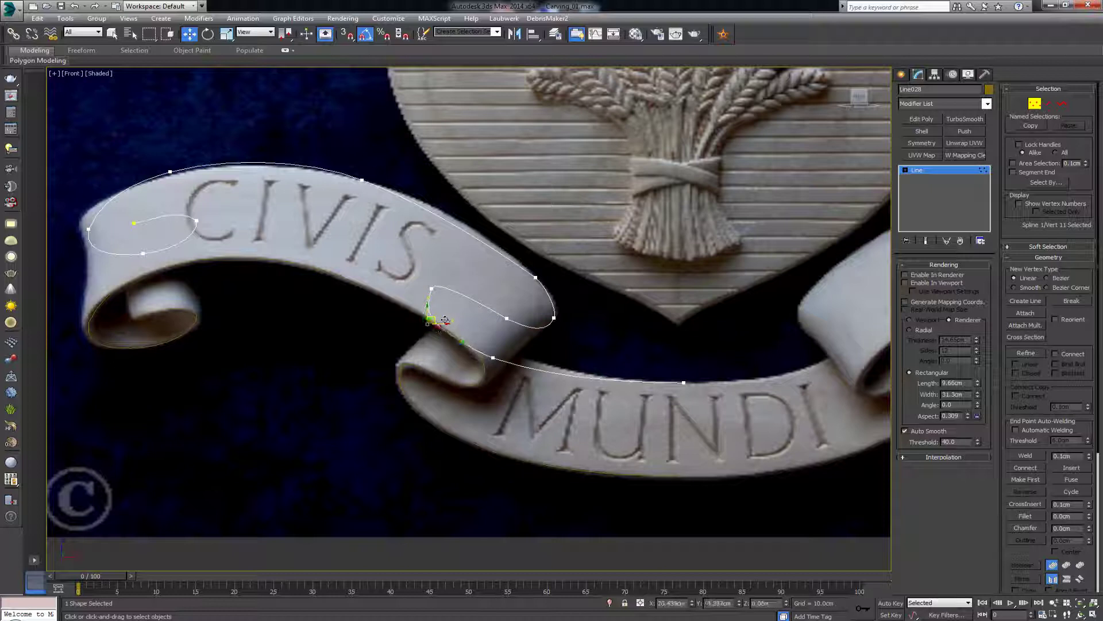
left_click_drag(450, 319, 454, 323)
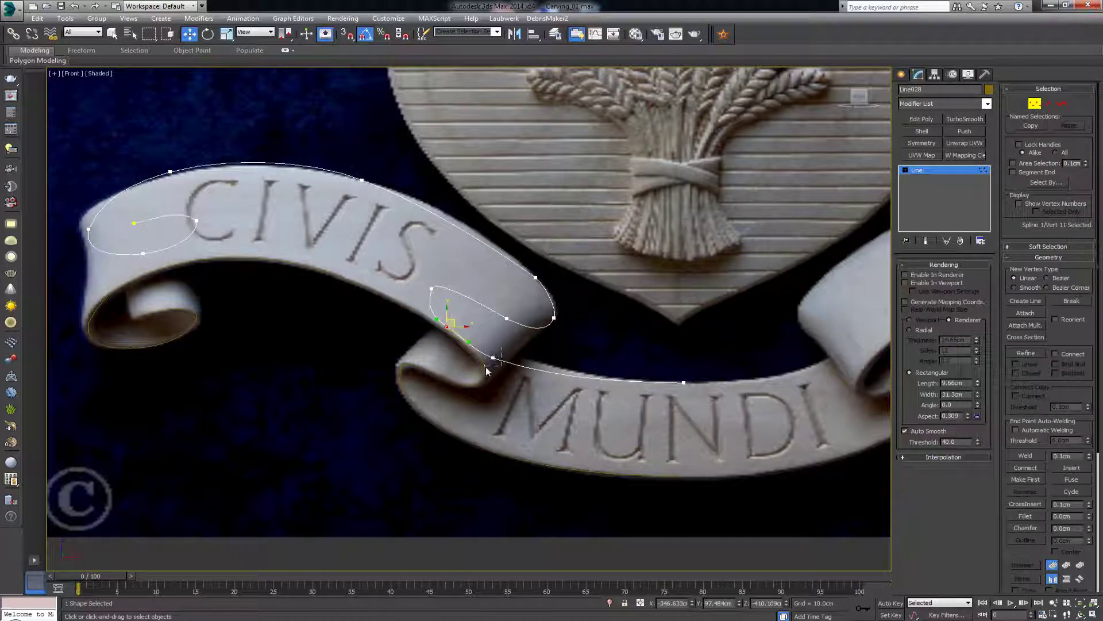
left_click(493, 358)
left_click_drag(501, 353, 522, 352)
- Adjust the cloned spline's vertices at the outer curled end of the CIVIS ribbon to fit its upper edge
left_click_drag(233, 142, 174, 177)
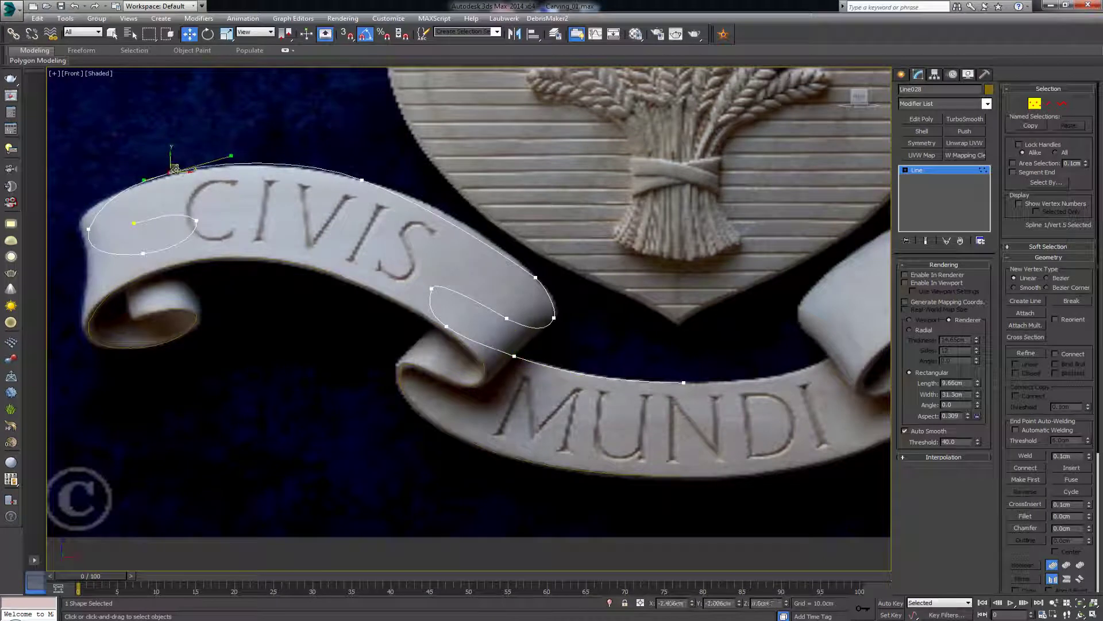
left_click_drag(88, 229, 99, 196)
middle_click_drag(115, 225, 247, 245)
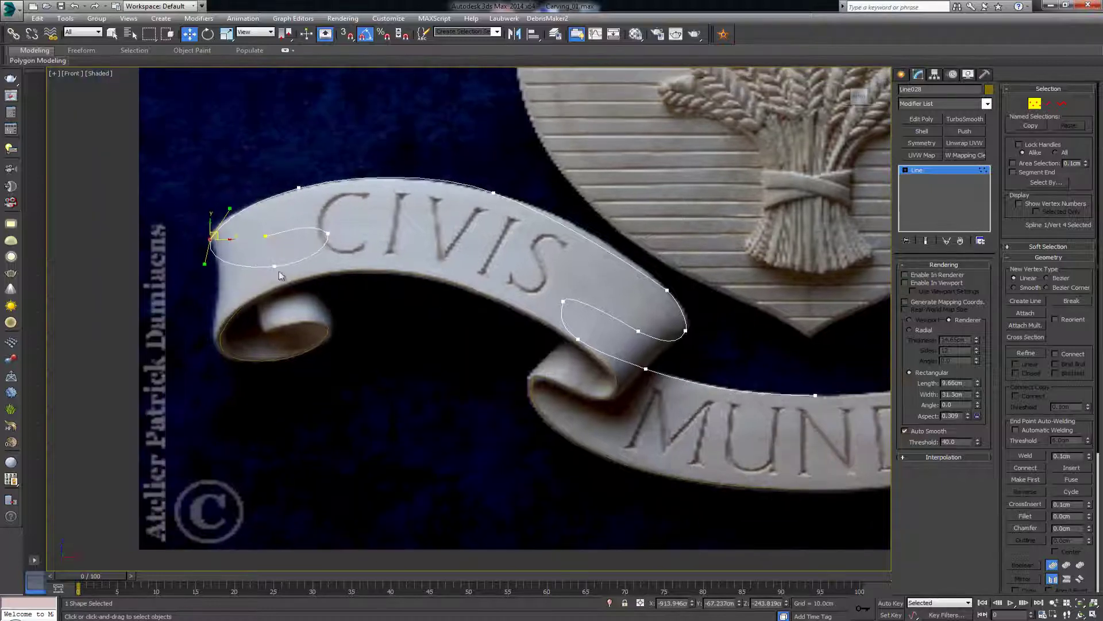
- Attach the lower-edge spline to the upper-edge spline to make one shape
left_click(1038, 105)
middle_click_drag(607, 253, 491, 230)
scroll(494, 231, "down", 2)
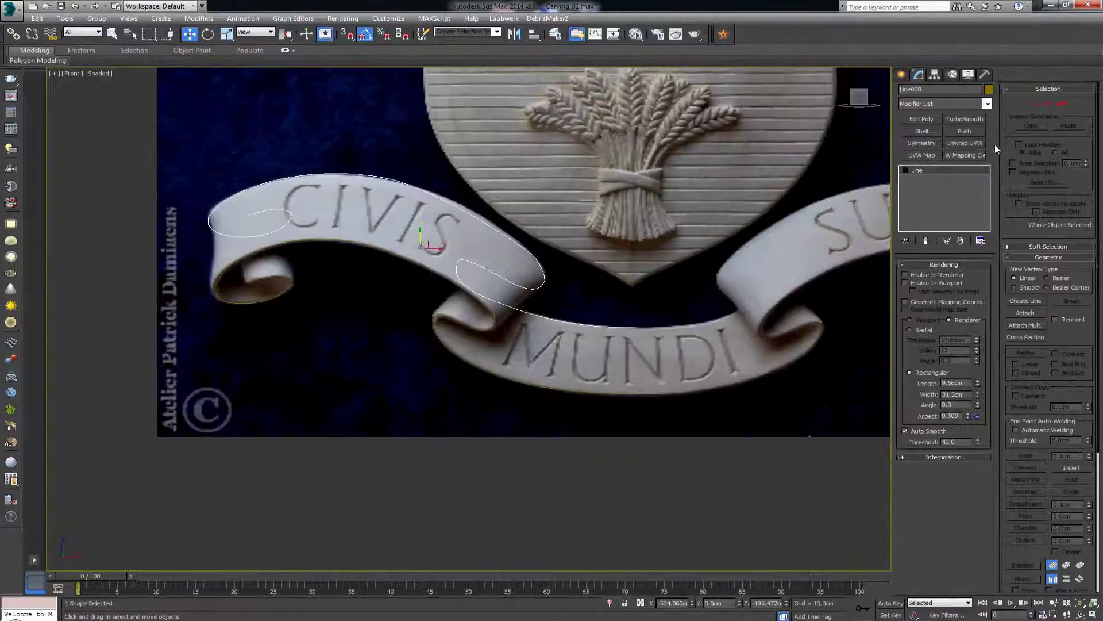
left_click(1024, 315)
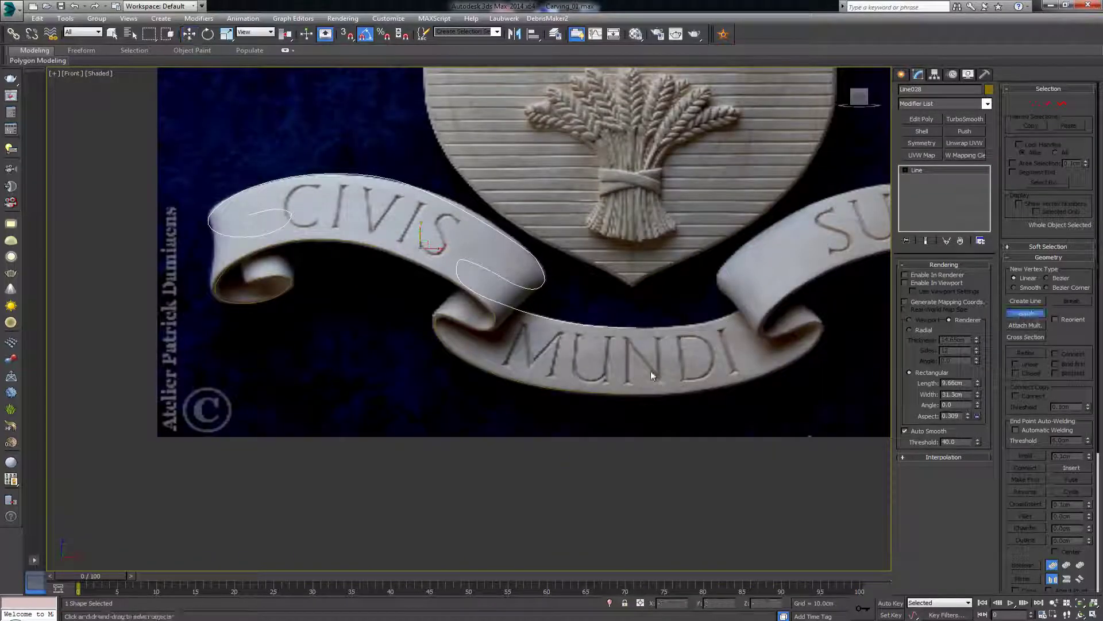
left_click(608, 393)
- Use Refine with Connect and Connect Only to join the upper and lower end vertices inside the CIVIS curl
key("1")
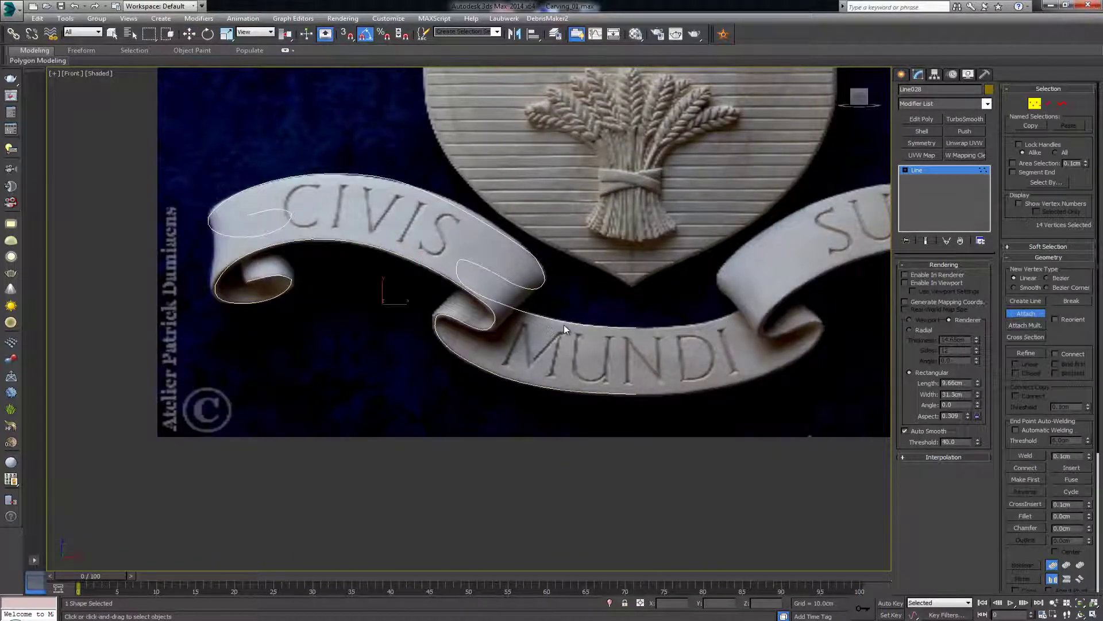
key("w")
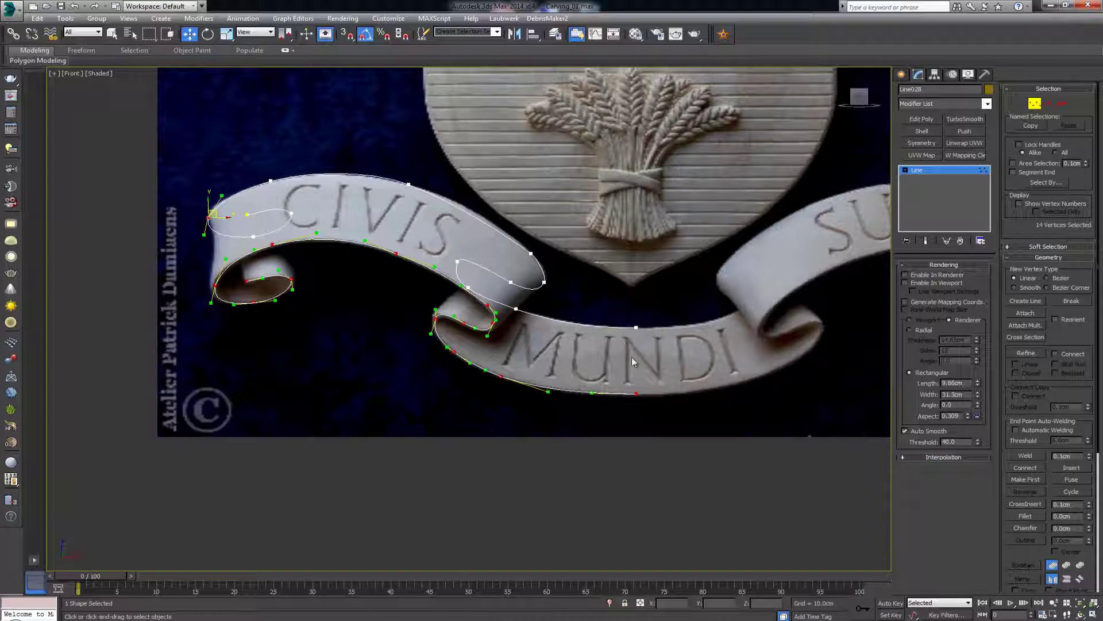
left_click(292, 279)
left_click(341, 193)
scroll(320, 245, "up", 5)
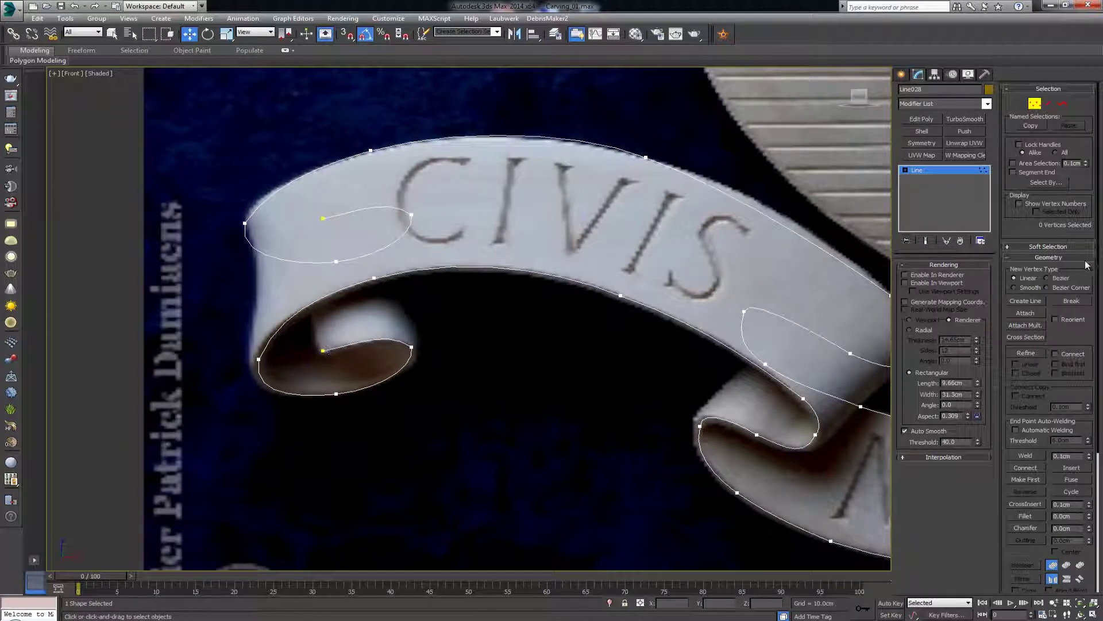
left_click(1055, 353)
left_click(1027, 353)
left_click(323, 220)
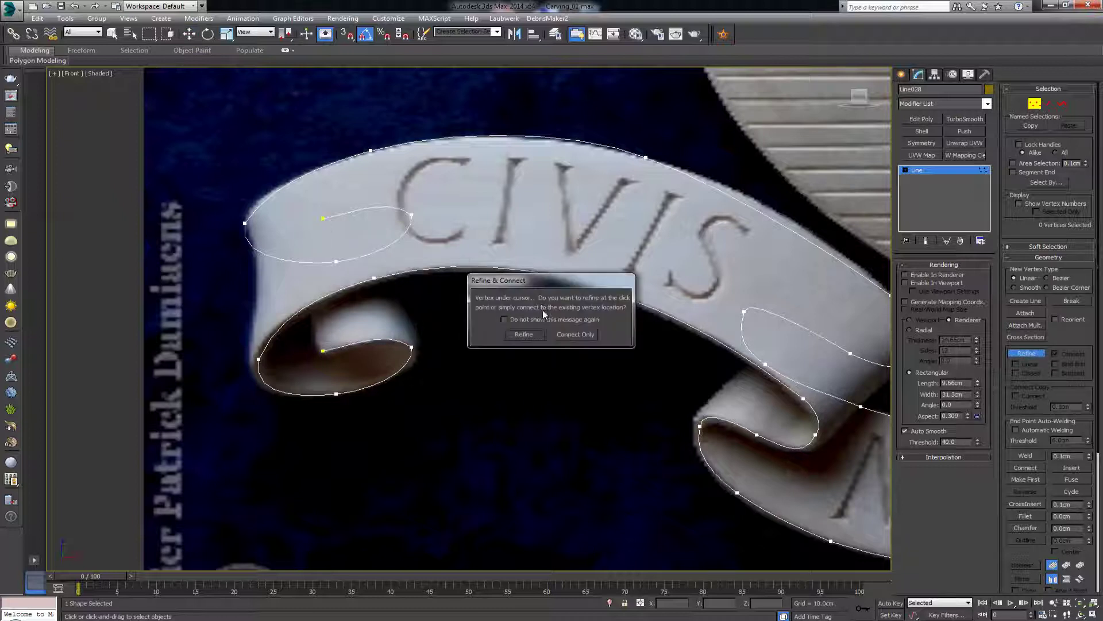
left_click(576, 334)
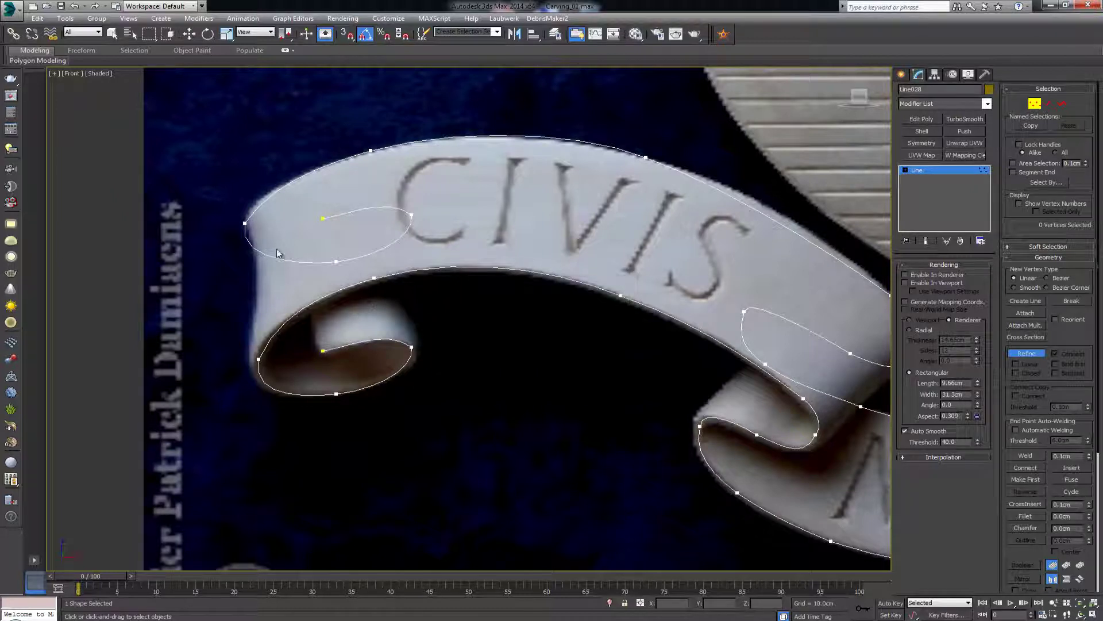
left_click(322, 348)
right_click(389, 310)
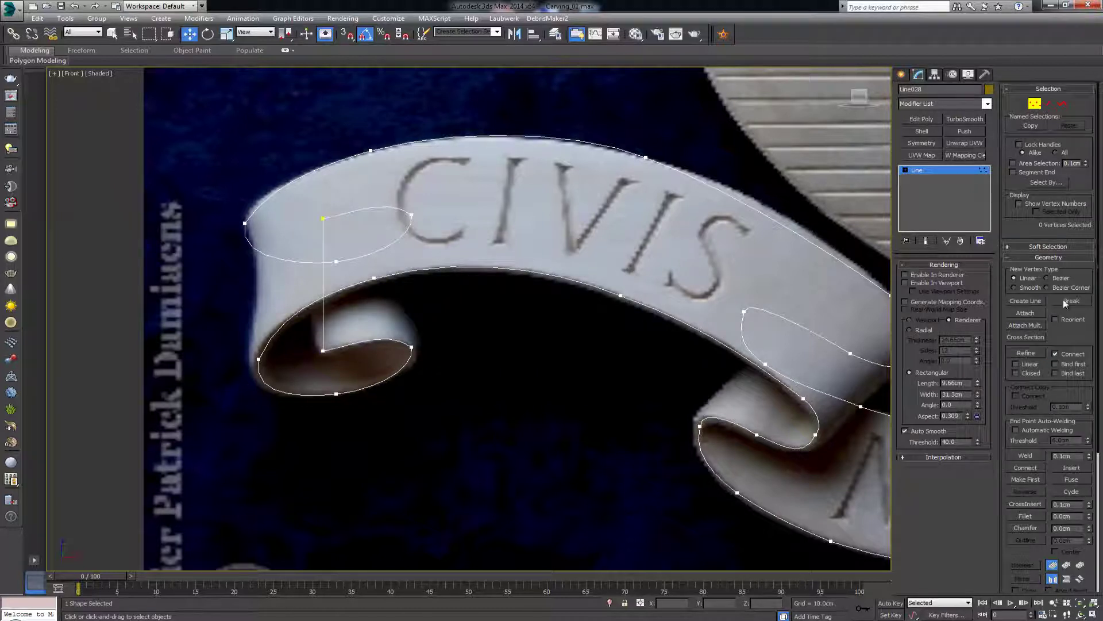
- Connect the matching upper and lower vertices at the CIVIS curl's inner turn, underside and outer end with cross segments
left_click(1038, 353)
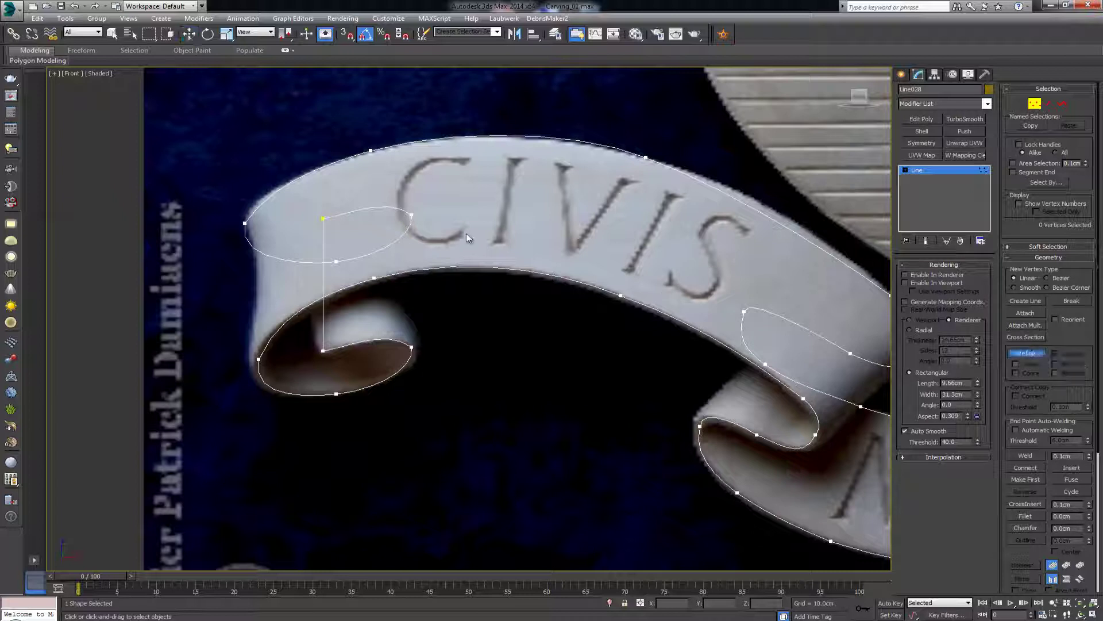
left_click(412, 347)
right_click(481, 306)
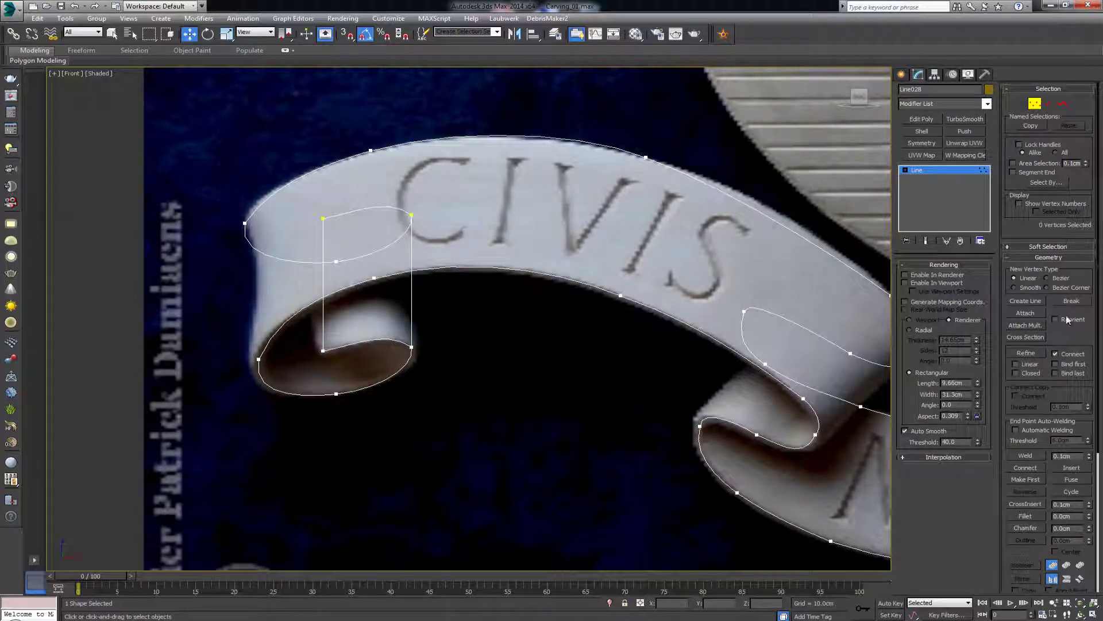
left_click(1015, 353)
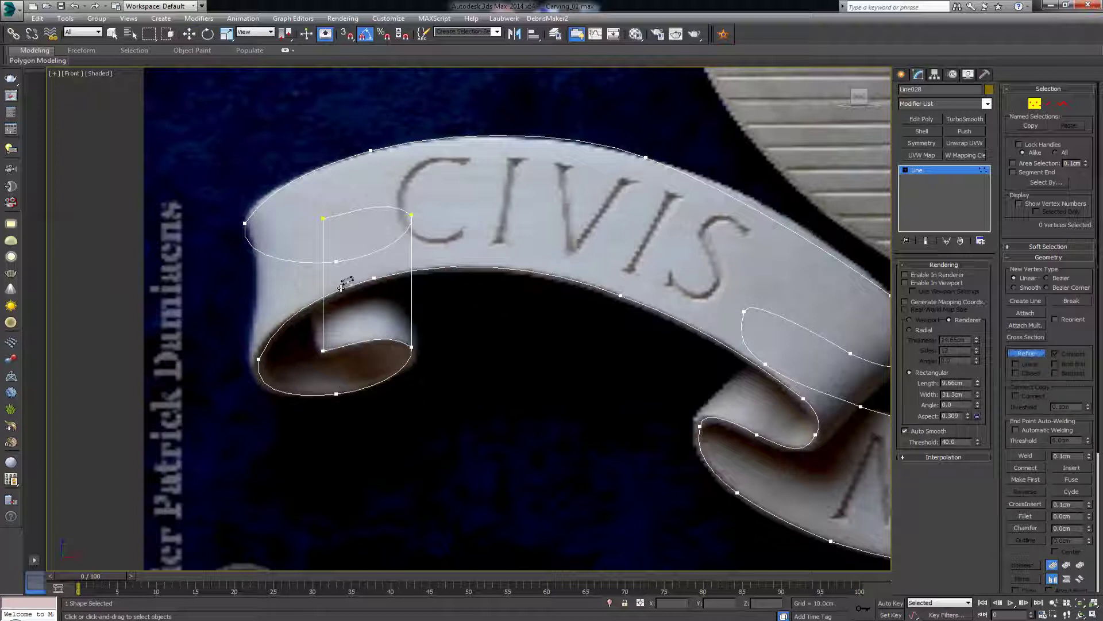
left_click(336, 262)
left_click(336, 394)
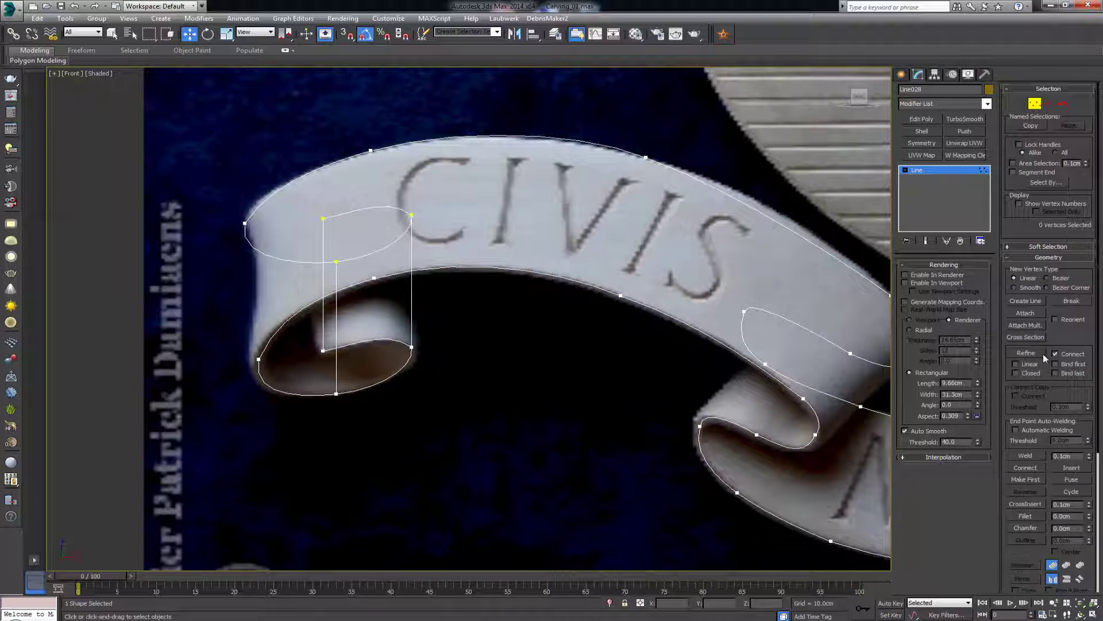
left_click(258, 358)
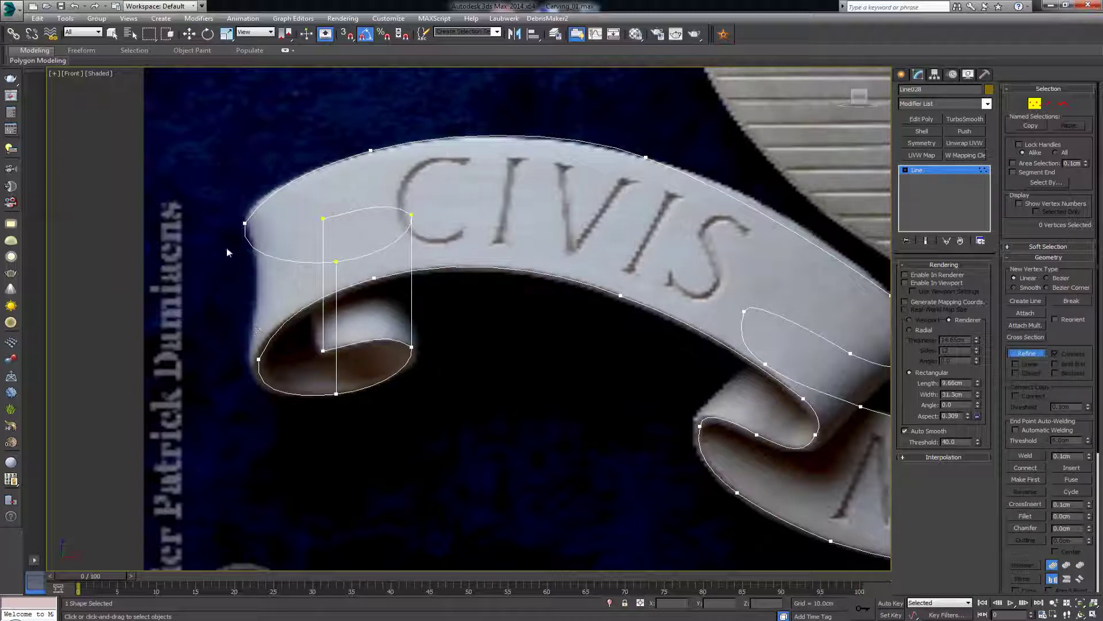
left_click(245, 223)
right_click(309, 221)
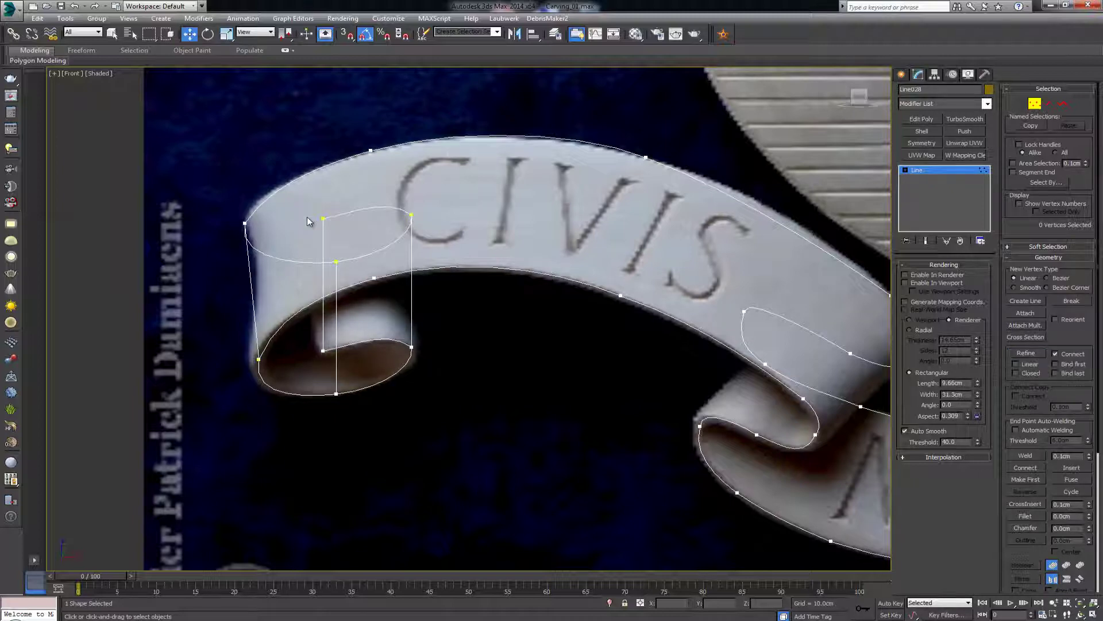
- Connect the upper and lower edge vertices across the CIVIS lettering with two cross segments, beside the C and after the V
scroll(357, 257, "down", 2)
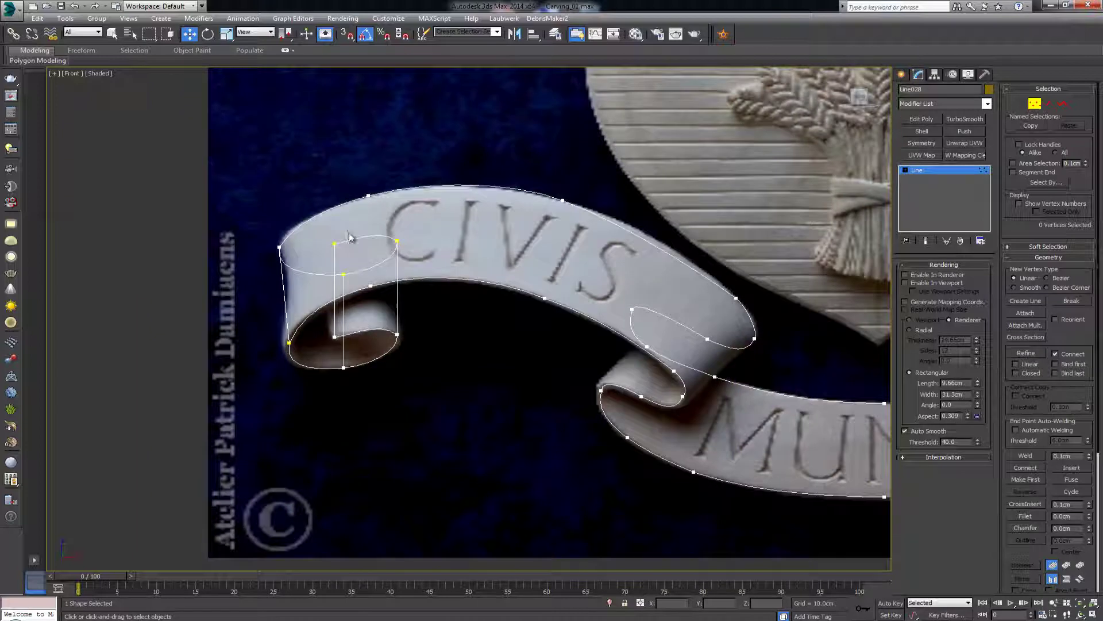
left_click(1036, 353)
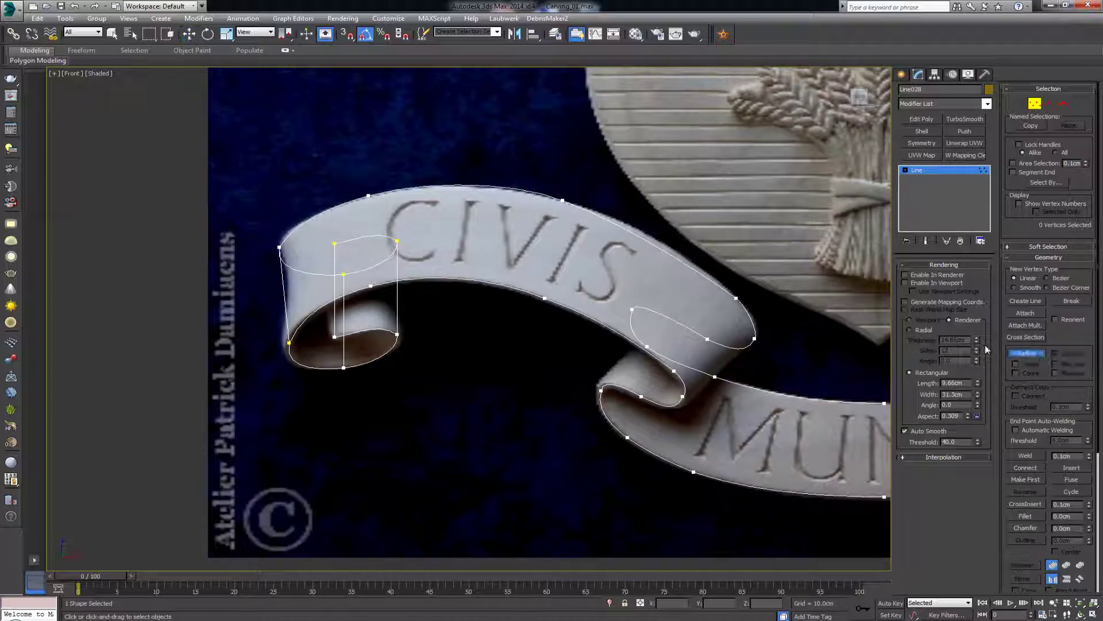
left_click(368, 195)
left_click(371, 285)
right_click(411, 263)
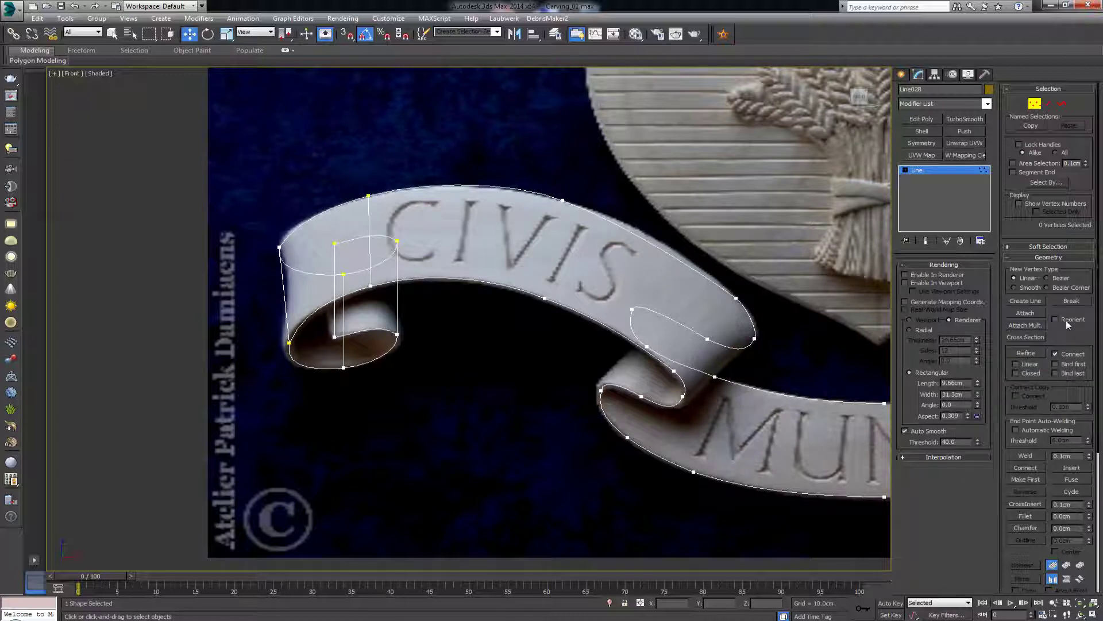
left_click(1028, 354)
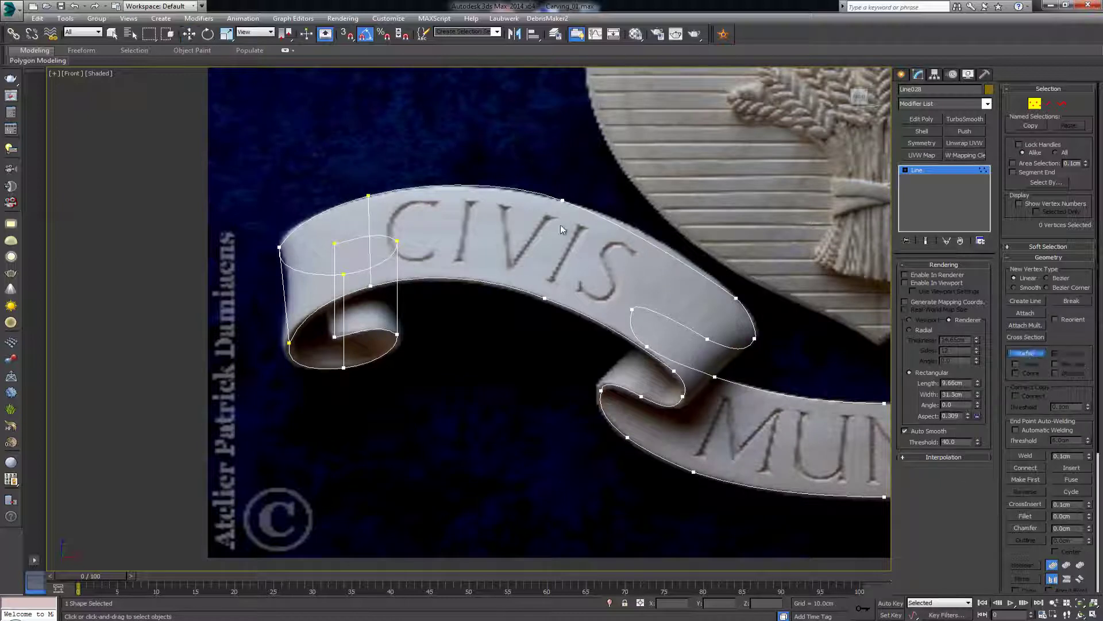
left_click(563, 200)
right_click(559, 301)
- Connect the upper and lower edge vertices across the CIVIS ribbon's sloping end and its outer turn
middle_click_drag(690, 334, 531, 325)
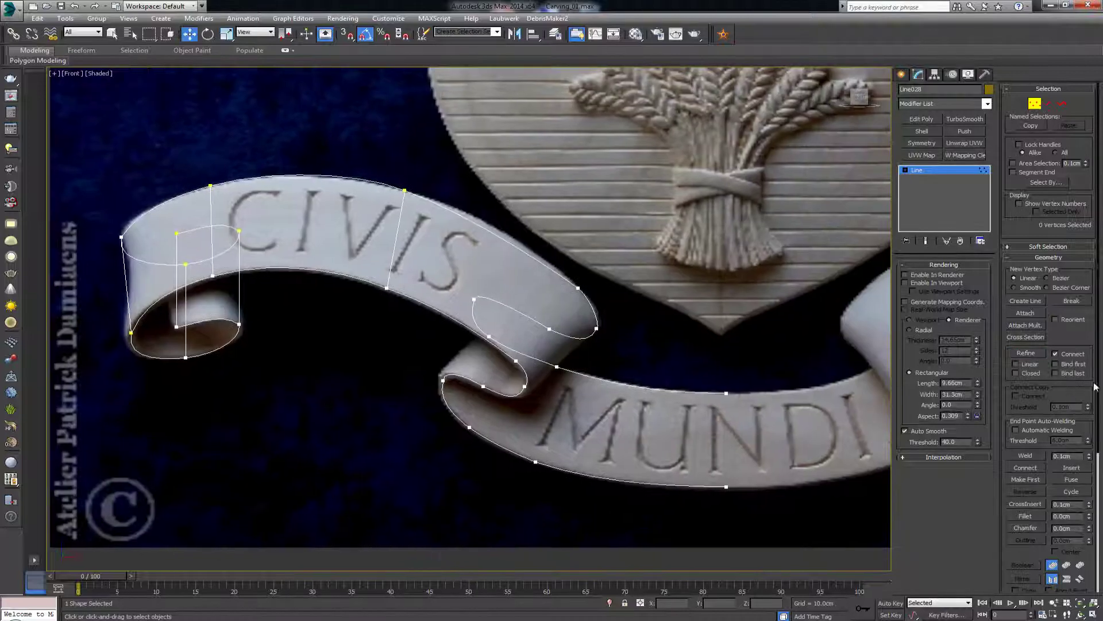
left_click(1026, 353)
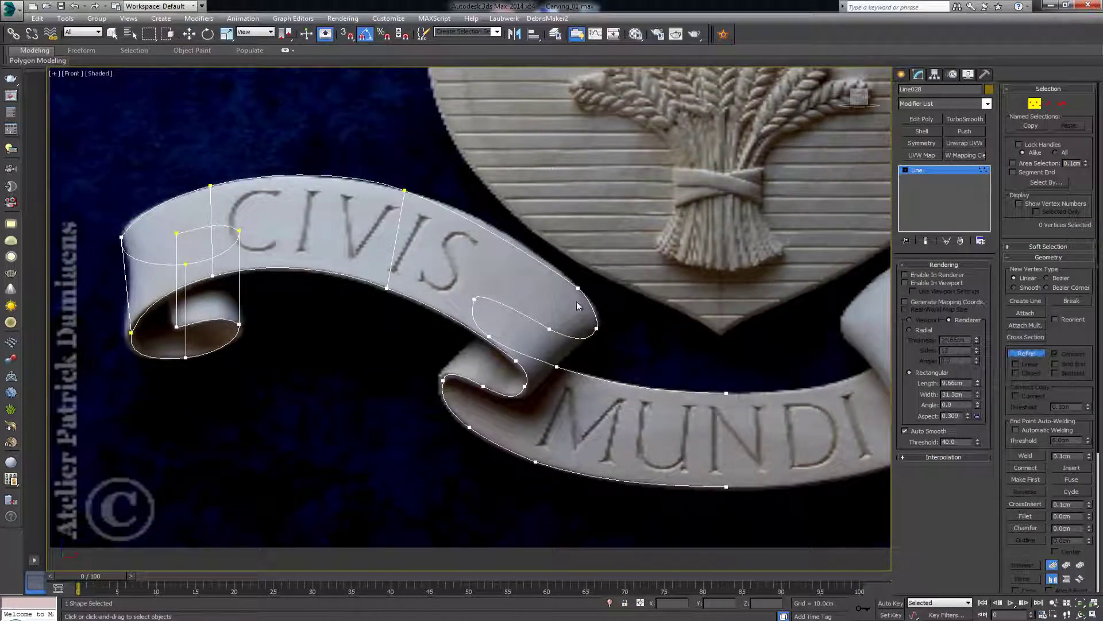
left_click(517, 361)
right_click(540, 357)
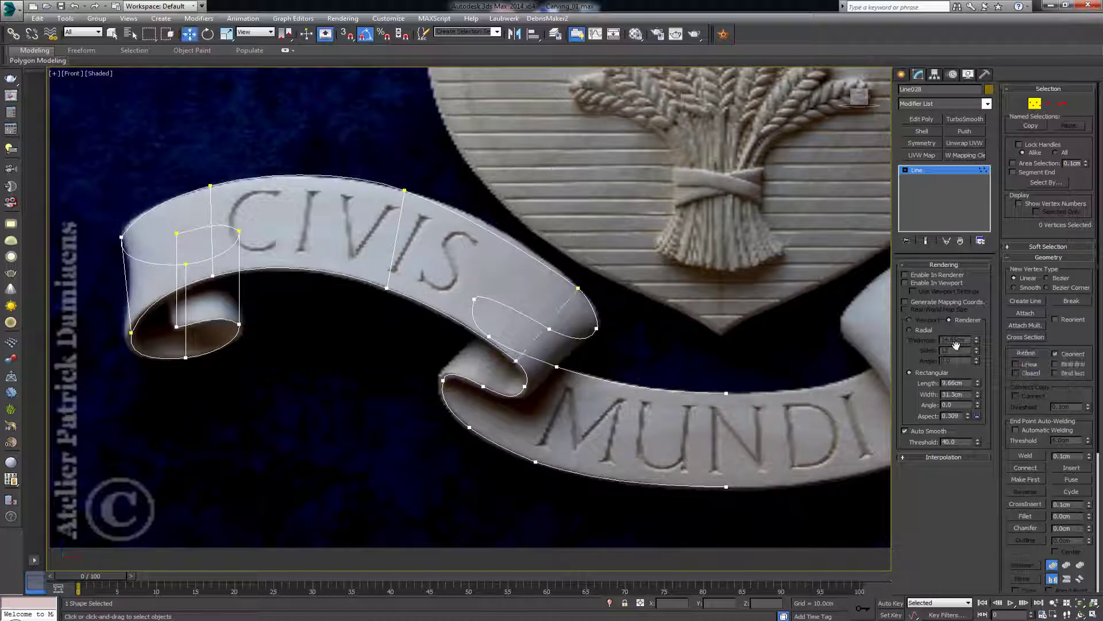
left_click(1026, 353)
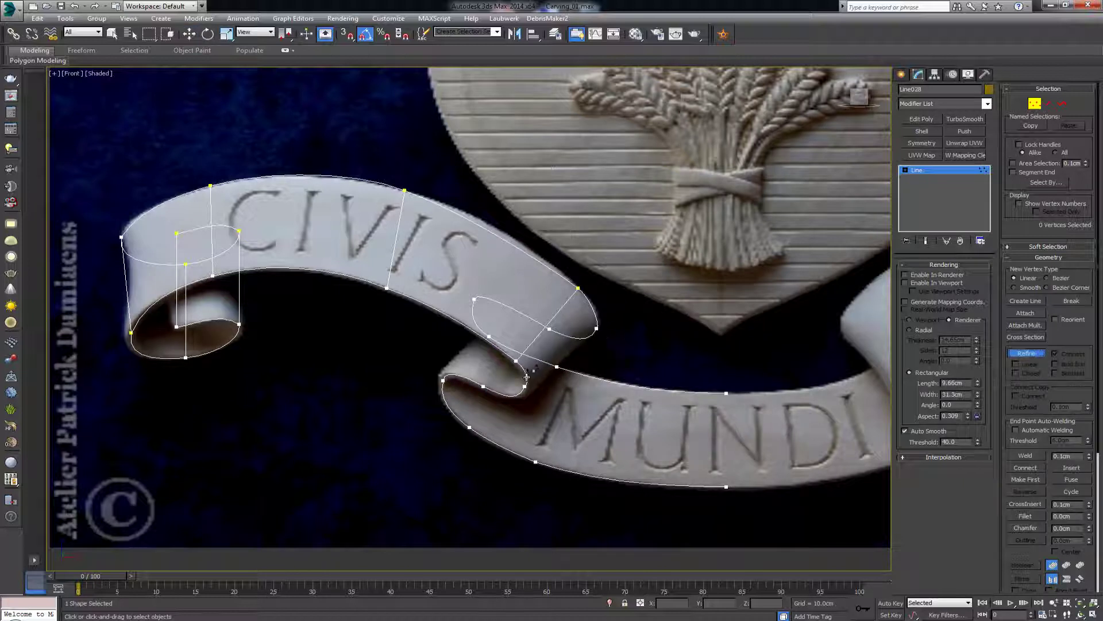
right_click(578, 383)
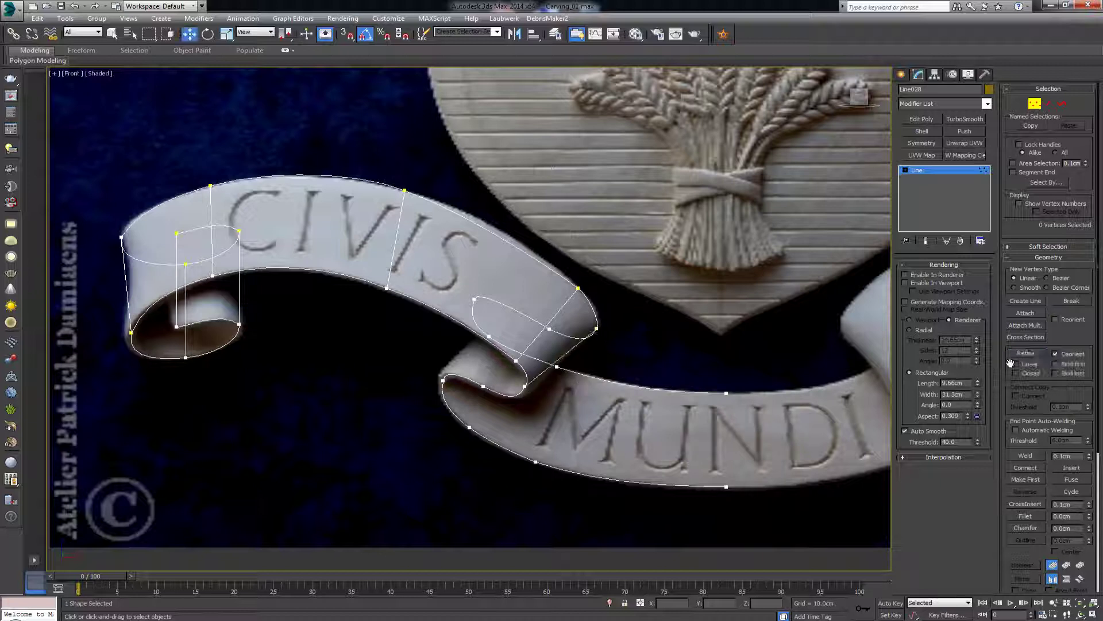
- Connect the matching upper and lower edge vertices on the fold behind the CIVIS end with two cross segments
left_click(1029, 353)
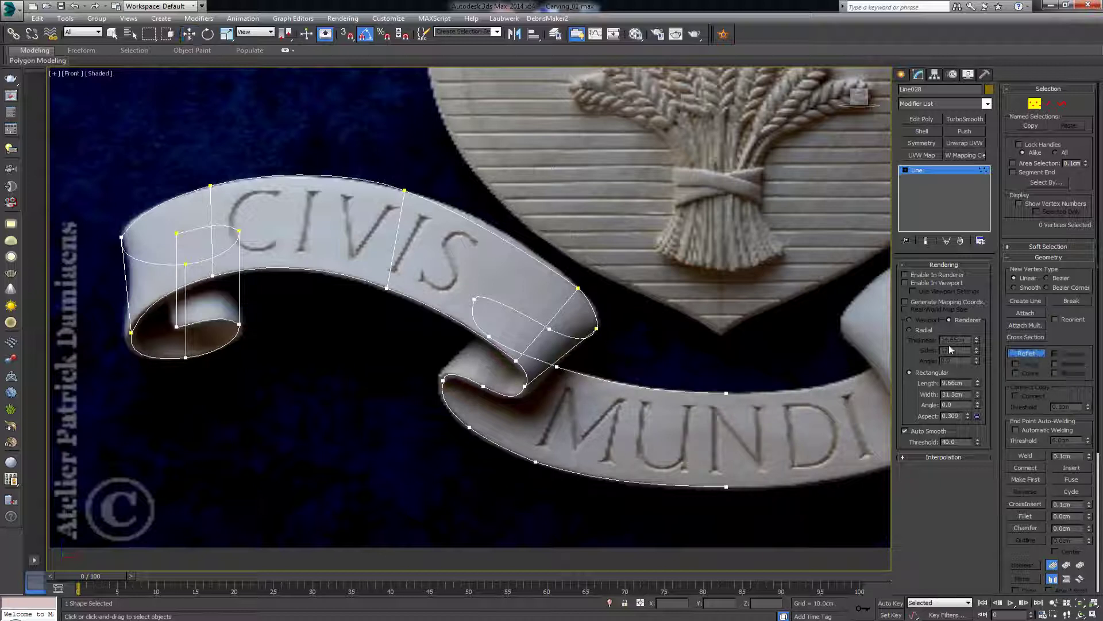
left_click(549, 328)
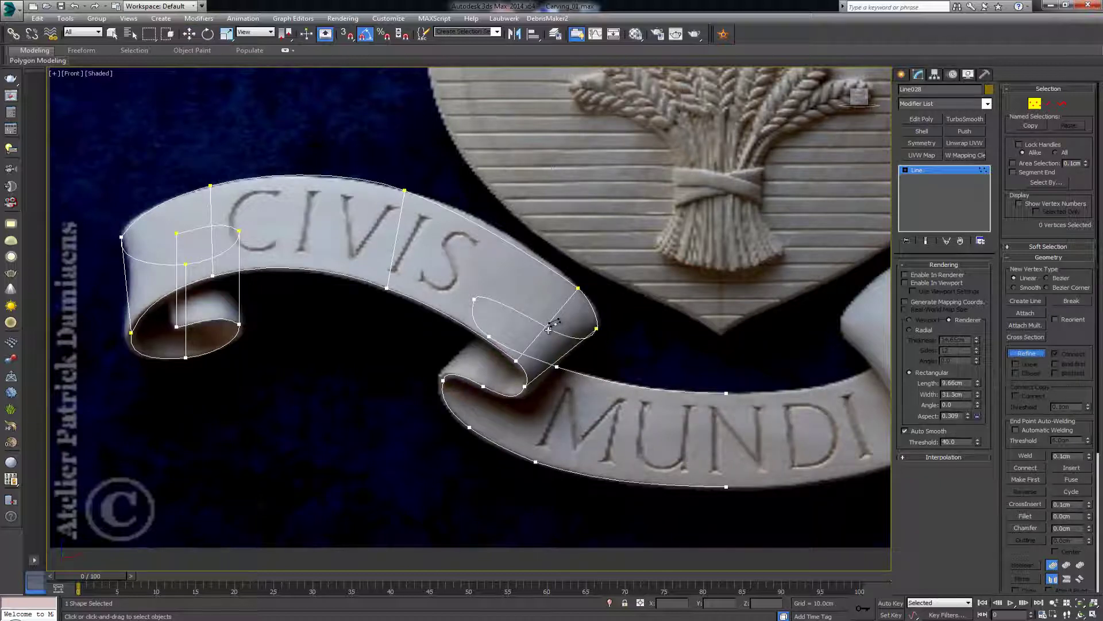
left_click(483, 387)
right_click(573, 374)
left_click(1028, 356)
left_click(441, 379)
right_click(512, 359)
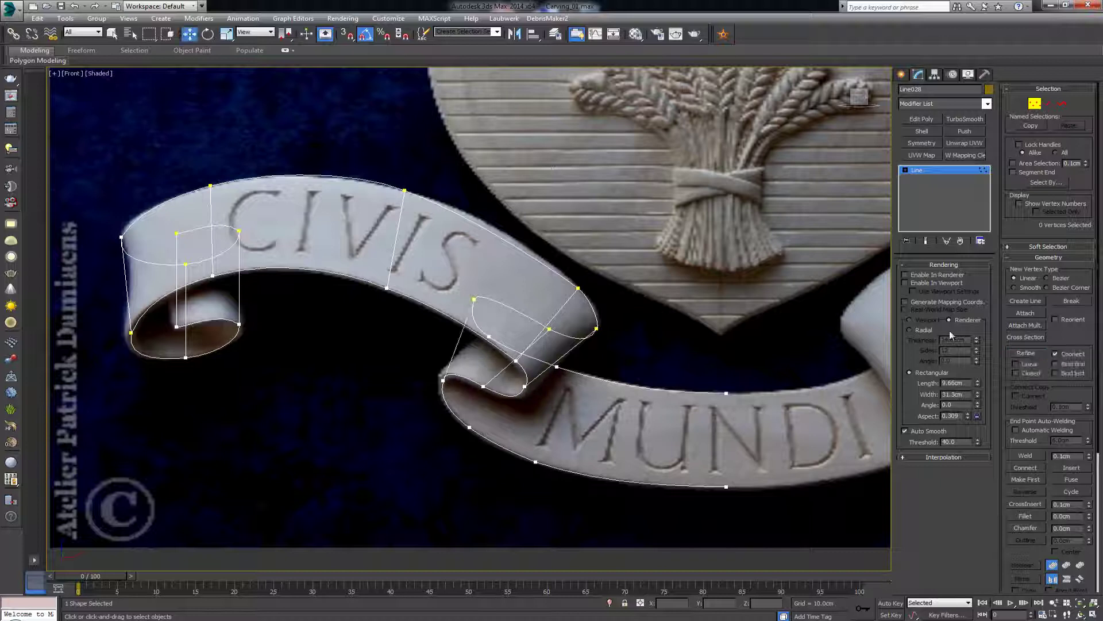
- Connect the upper and lower edge vertices on the fold's underside, beside the M, and at the middle of MUNDI
left_click(1042, 355)
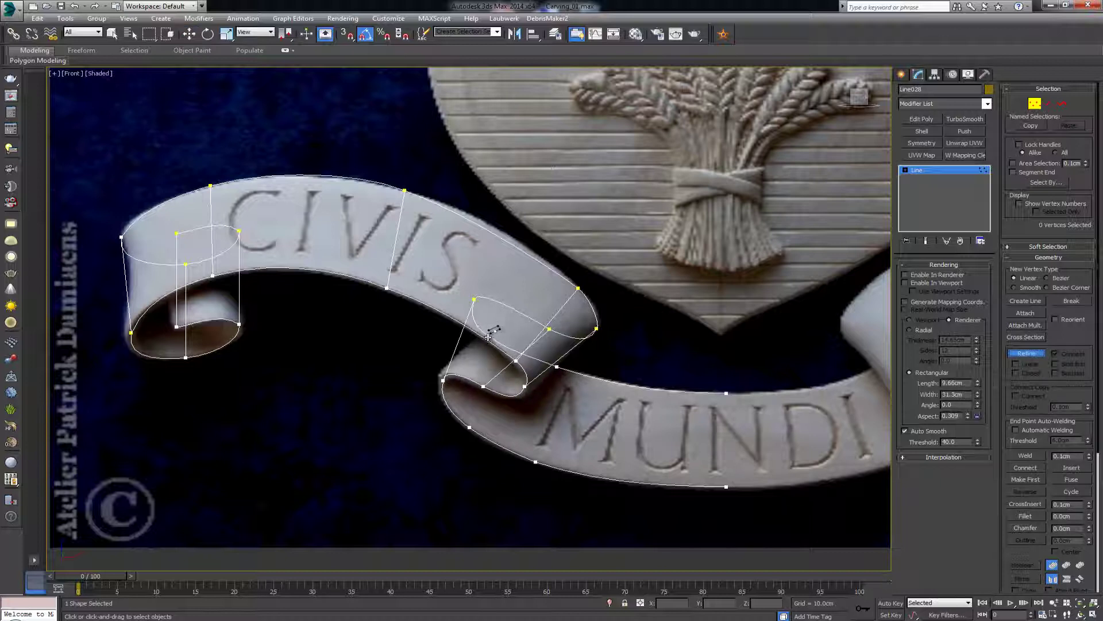
left_click(489, 337)
left_click(470, 427)
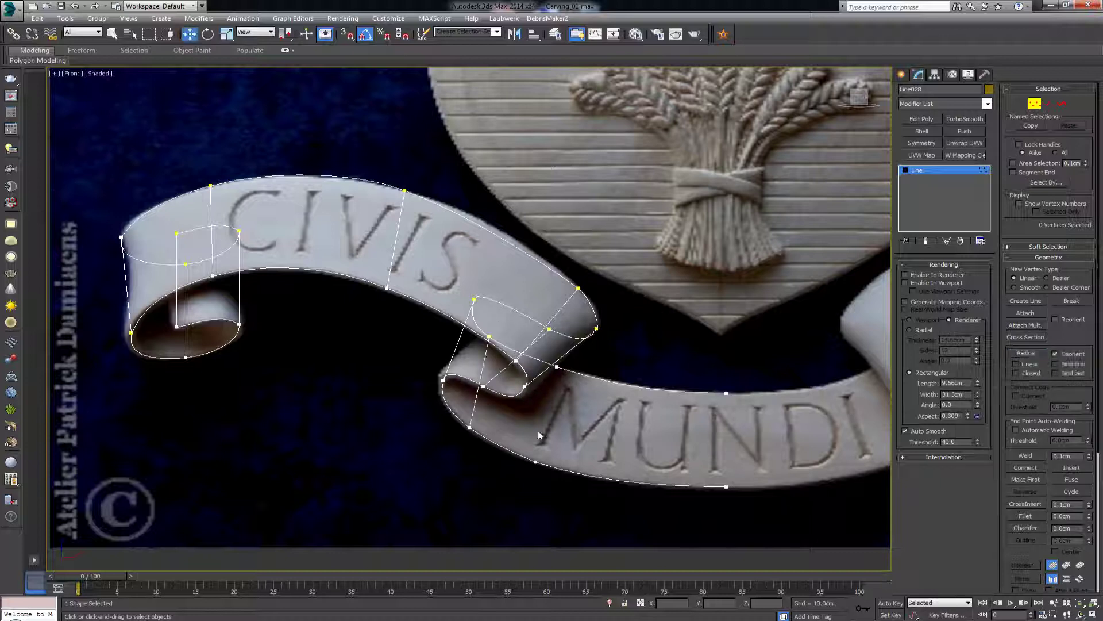
right_click(474, 428)
left_click(1040, 354)
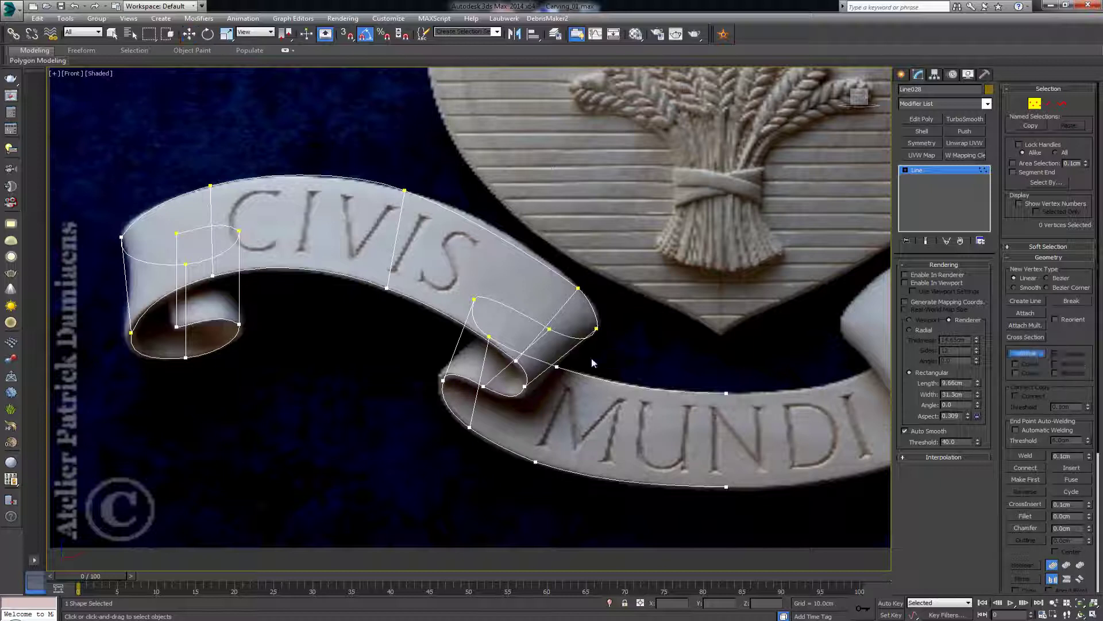
left_click(536, 462)
right_click(646, 450)
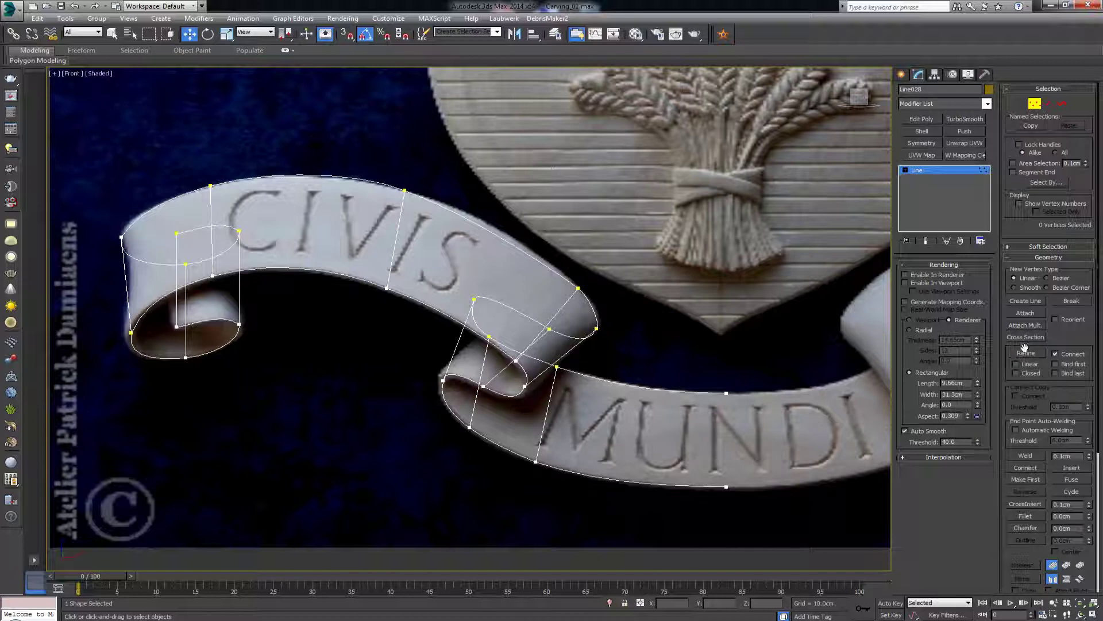
left_click(1026, 353)
left_click(727, 395)
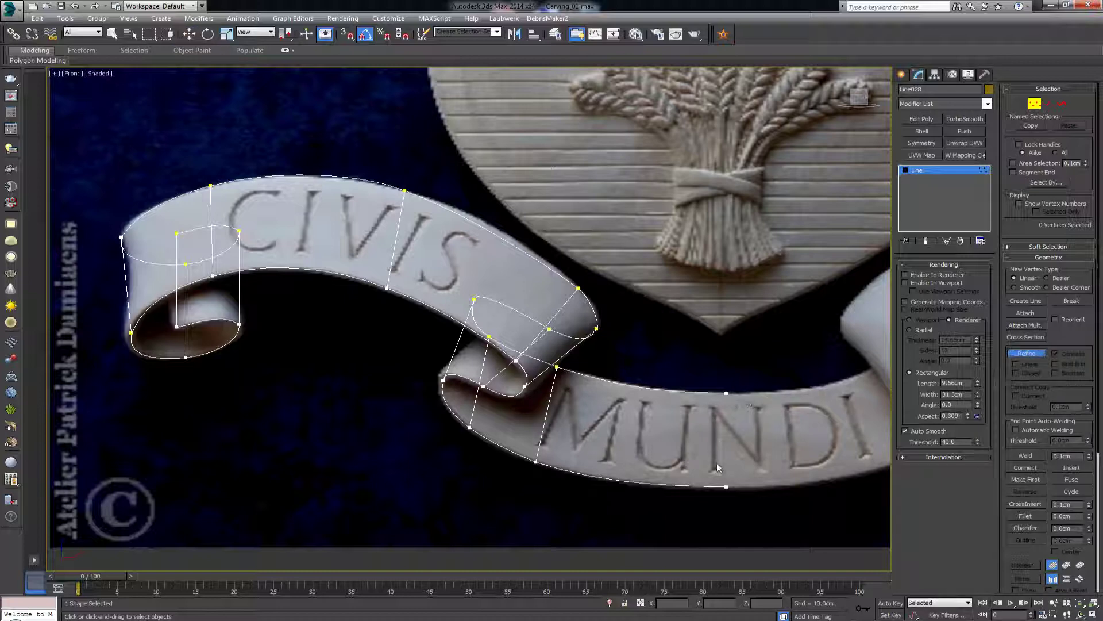
right_click(708, 443)
- Leave vertex editing and apply a Surface modifier to the ribbon's spline cage
key("alt+w")
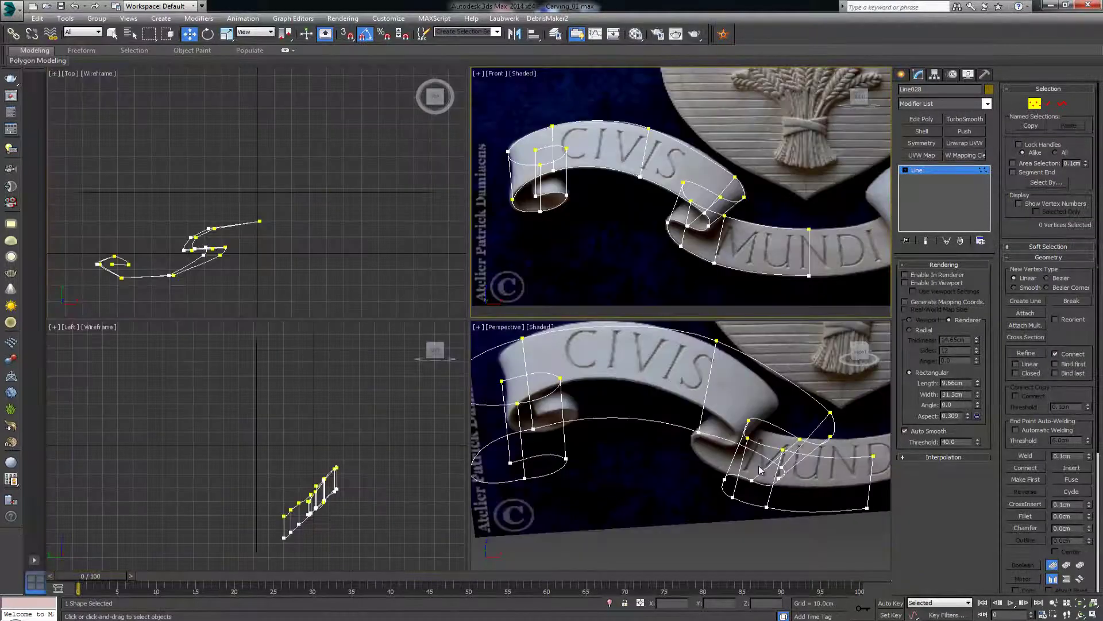
right_click(753, 451)
key("alt+w")
middle_click_drag(756, 455, 690, 377, "alt")
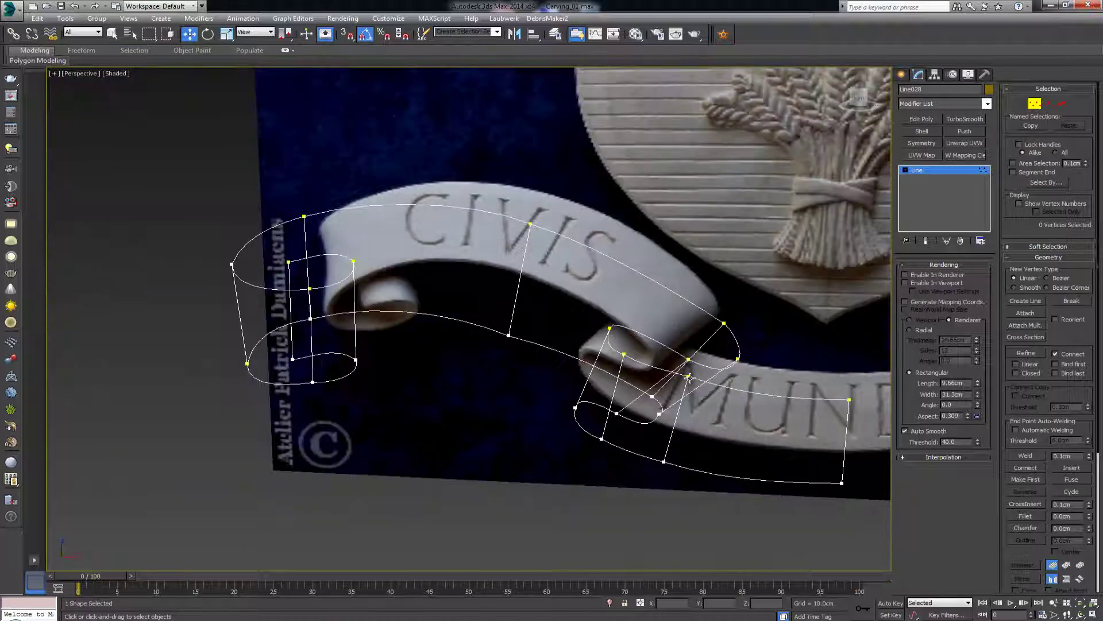
right_click(726, 262)
left_click(1034, 104)
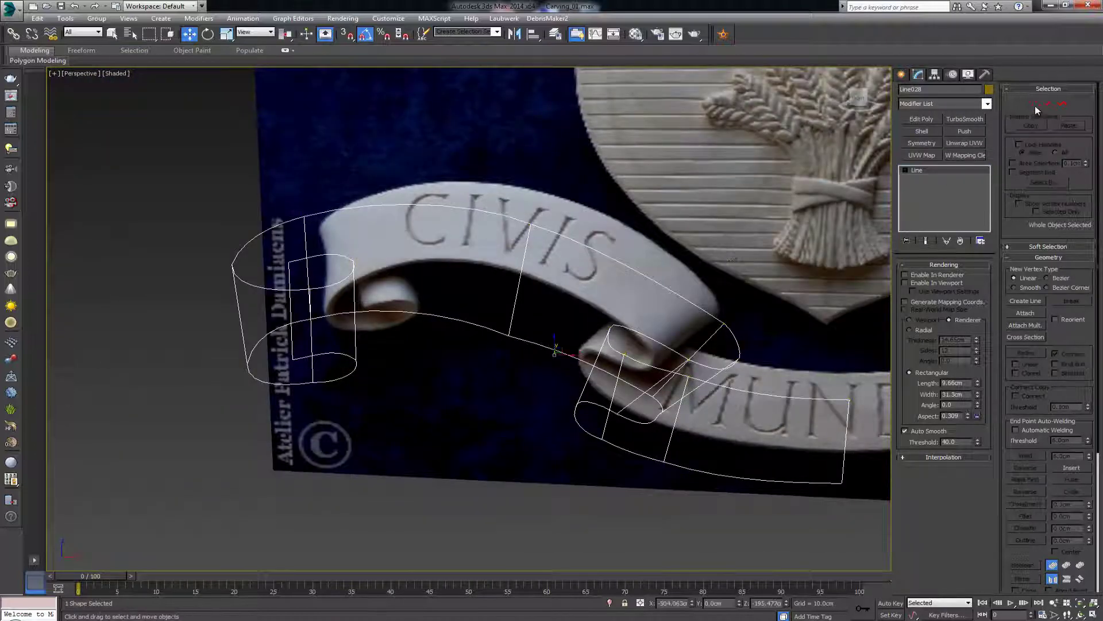
left_click(954, 104)
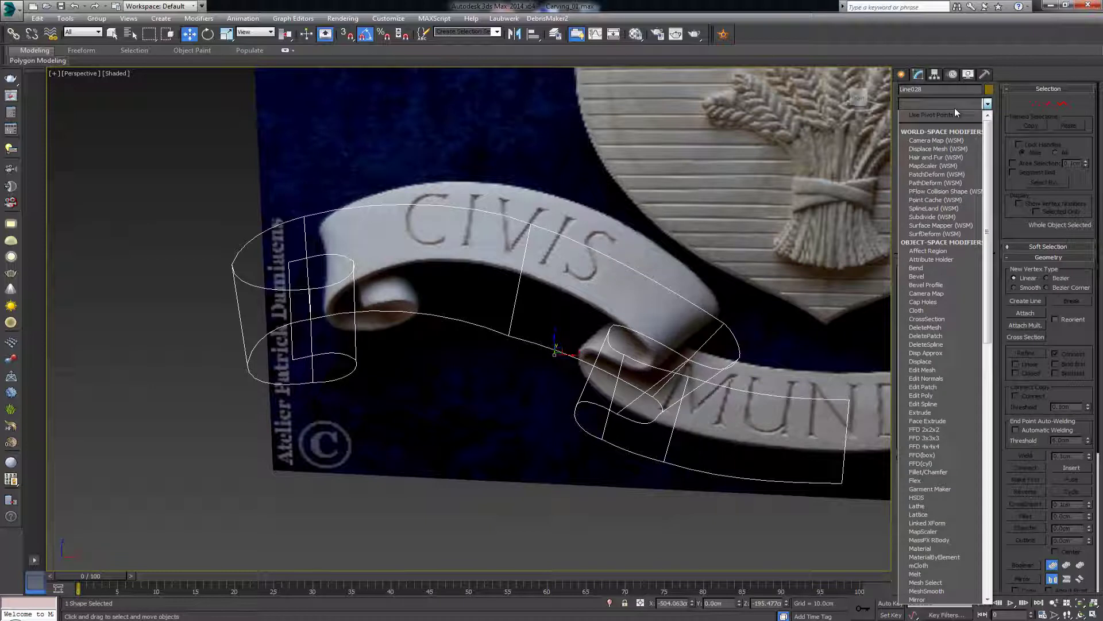
key("s")
key("s")
key("s")
key("s")
key("s")
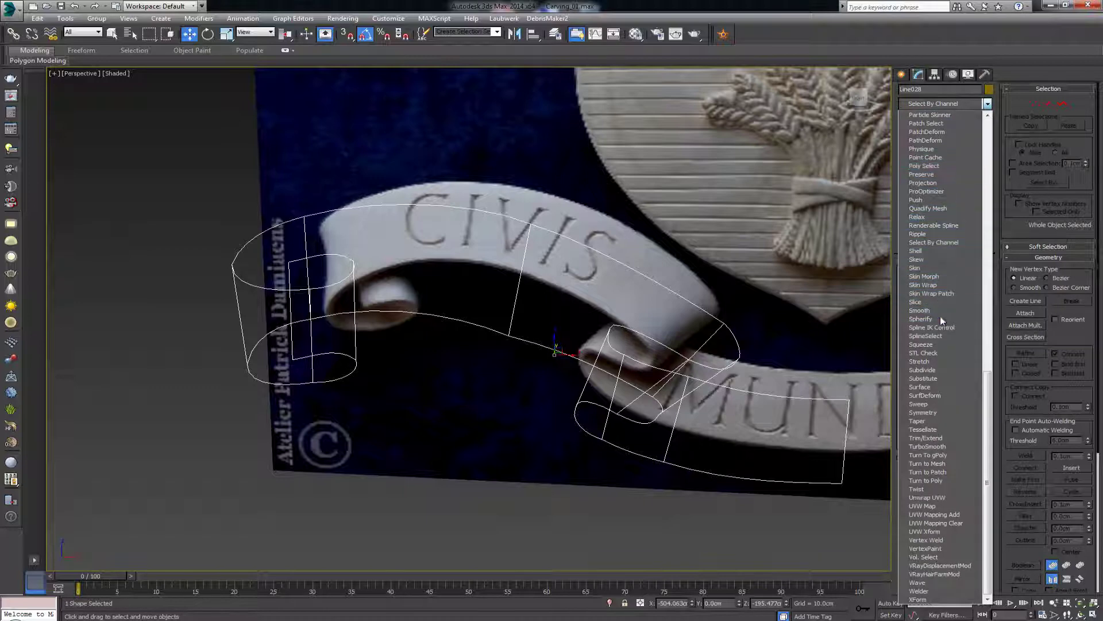
left_click(938, 388)
- Set the Surface modifier's patch topology steps to 0 for the ribbon
scroll(657, 284, "down", 3)
middle_click_drag(665, 288, 583, 291, "alt")
middle_click_drag(559, 311, 631, 304, "alt")
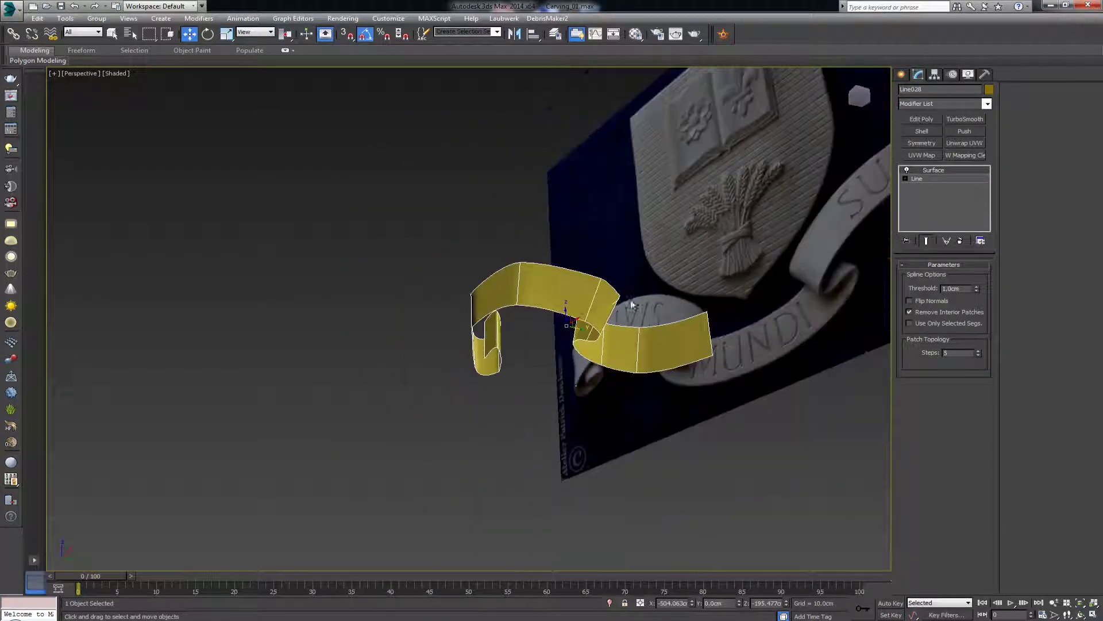
left_click_drag(587, 324, 583, 345, "alt")
scroll(583, 345, "up", 3)
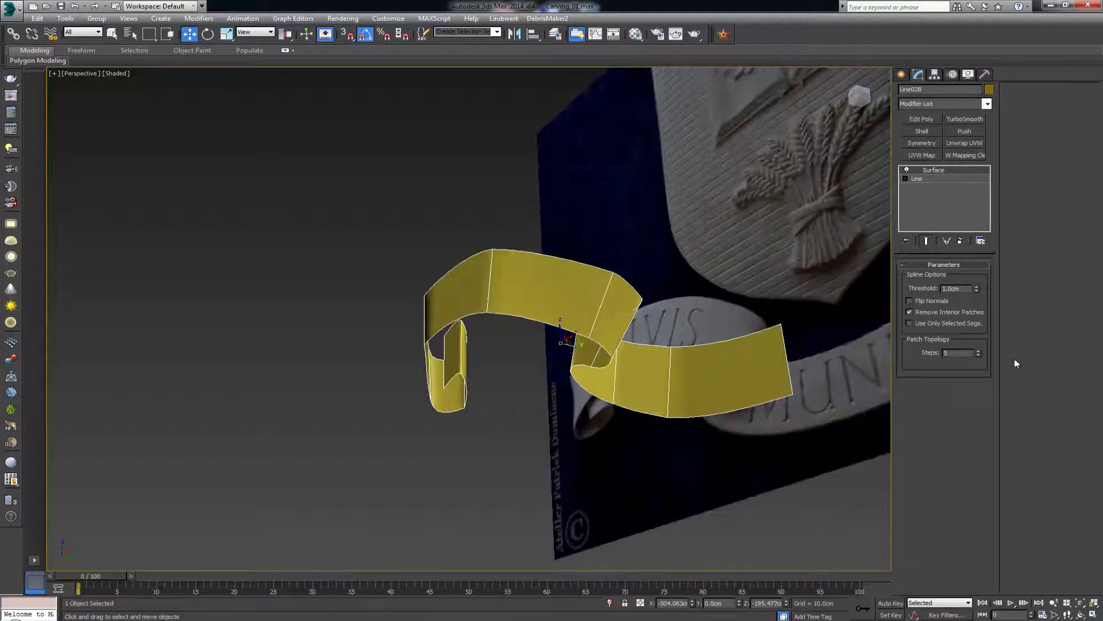
right_click(978, 353)
middle_click_drag(643, 403, 693, 391, "alt")
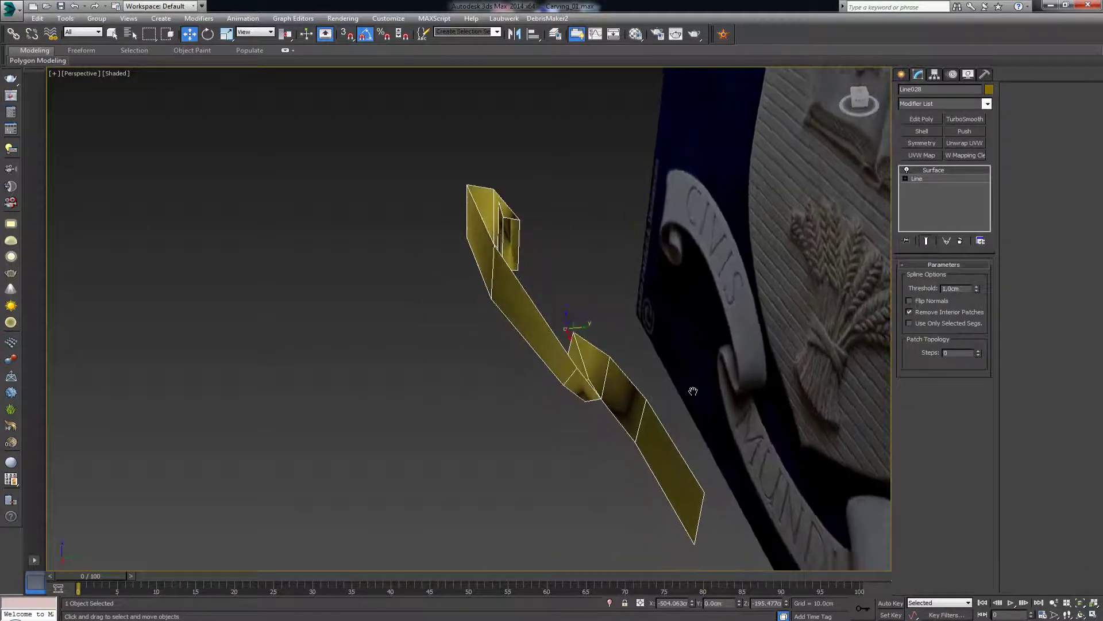
scroll(693, 391, "up", 4)
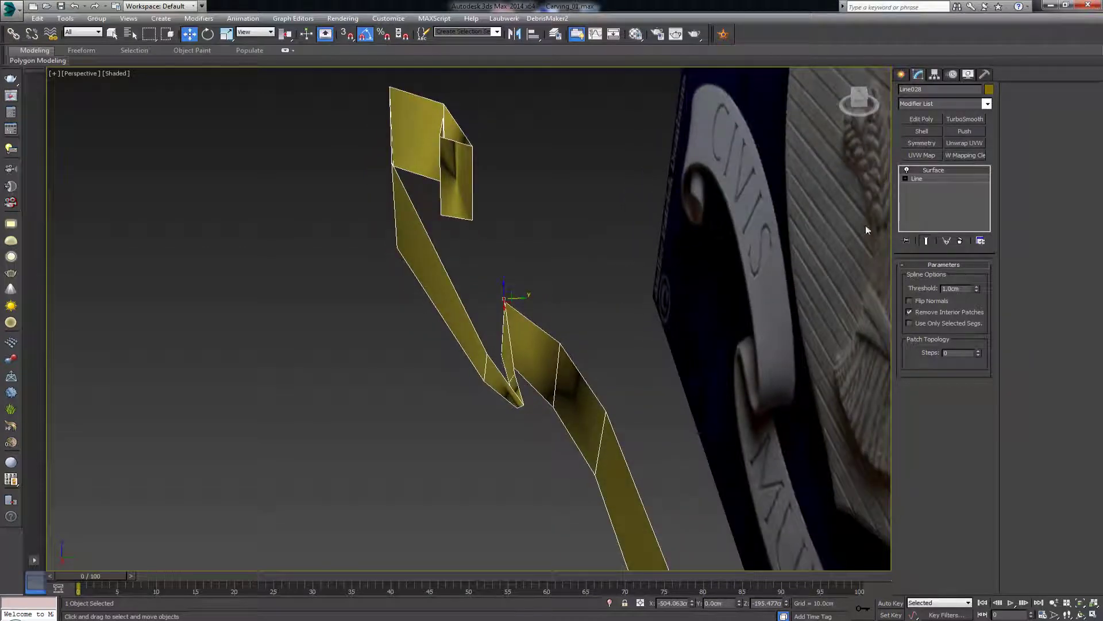
- Add an Edit Poly modifier above the Surface modifier and enter edge editing on the ribbon
left_click(922, 119)
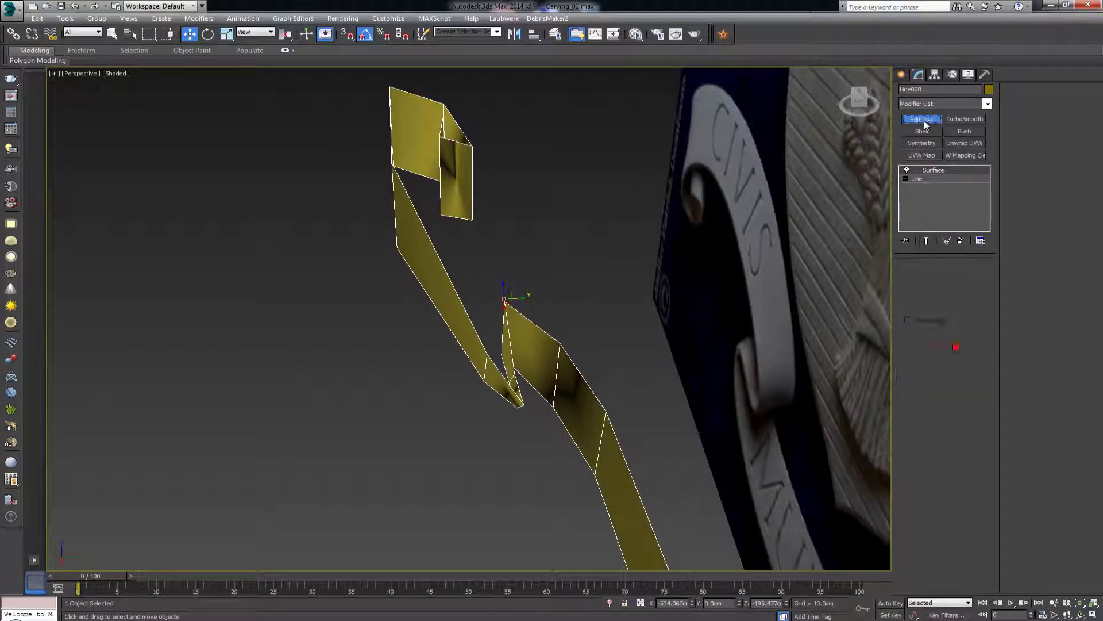
double_click(512, 378)
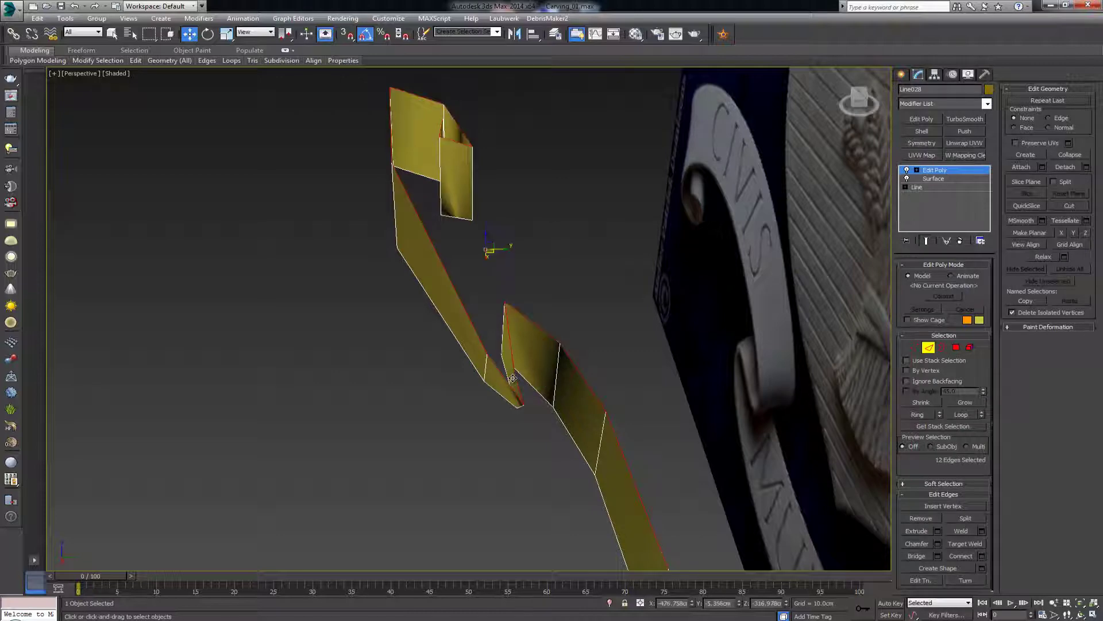
left_click(510, 378)
left_click_drag(524, 378, 543, 375)
middle_click_drag(545, 375, 621, 369, "alt")
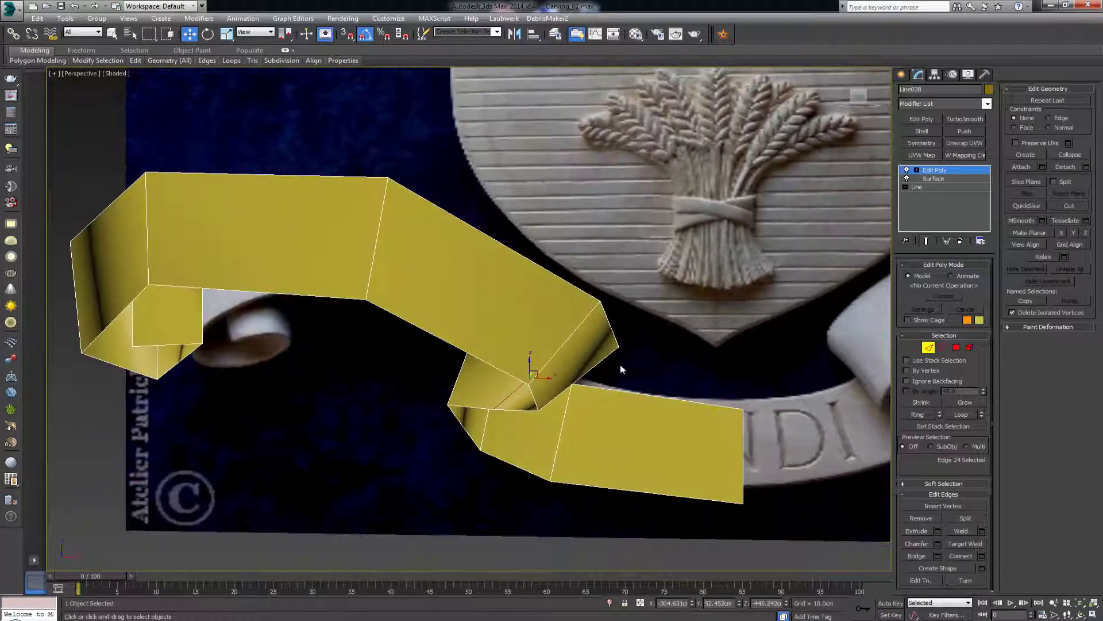
left_click(353, 343)
scroll(432, 378, "down", 5)
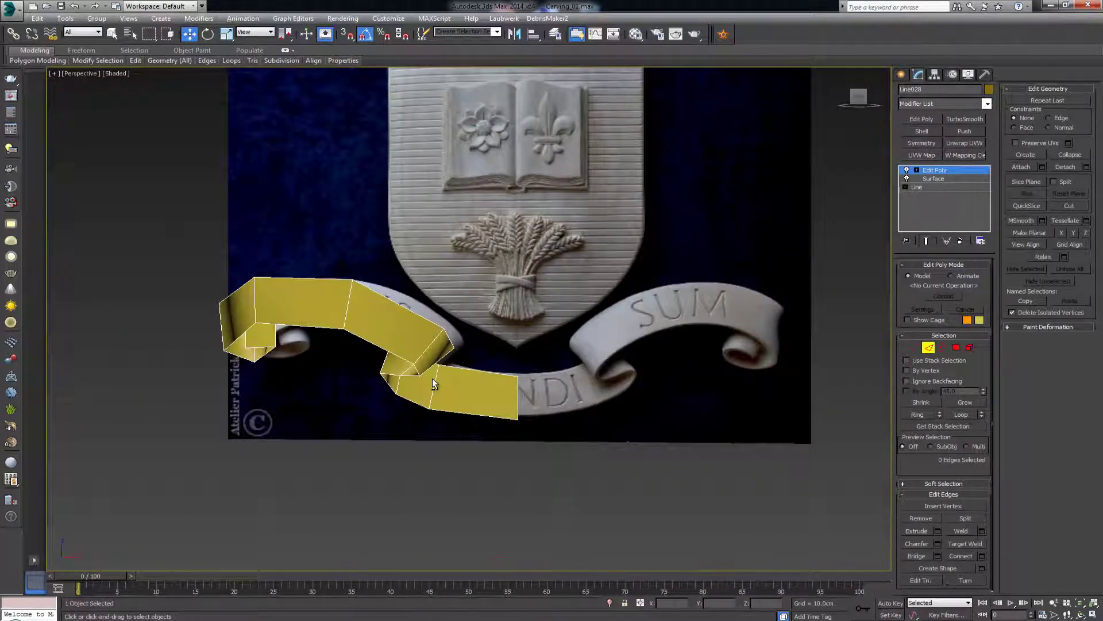
- Show the ribbon enlarged in the Front view and pick the upper and lower edges of the long CIVIS span
key("alt+w")
right_click(705, 246)
key("alt+w")
middle_click_drag(449, 264, 581, 272)
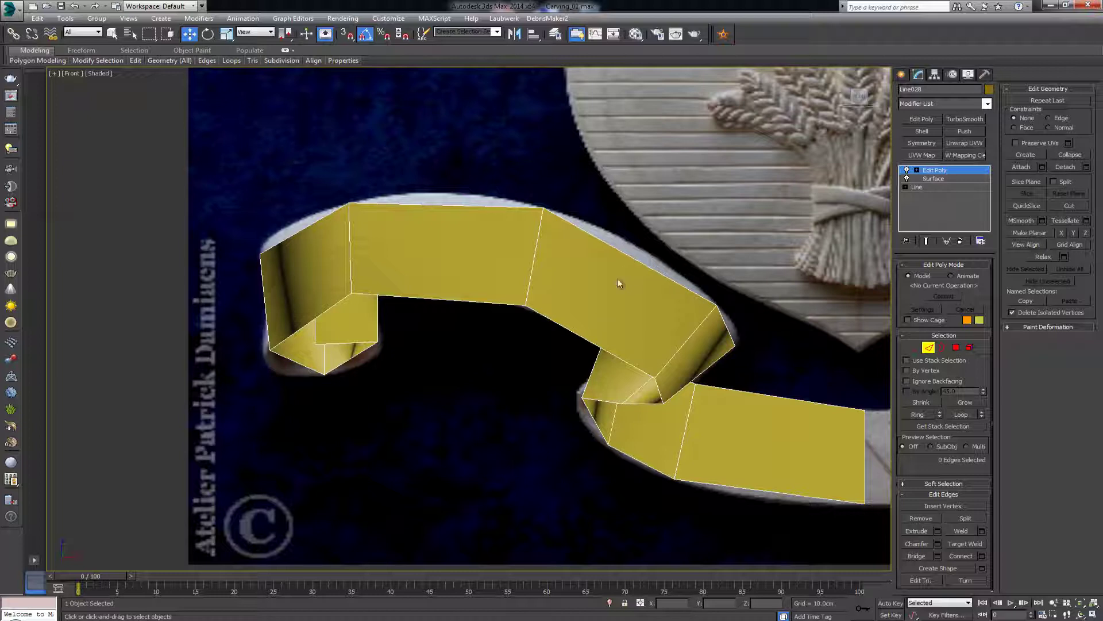
left_click_drag(444, 328, 444, 326)
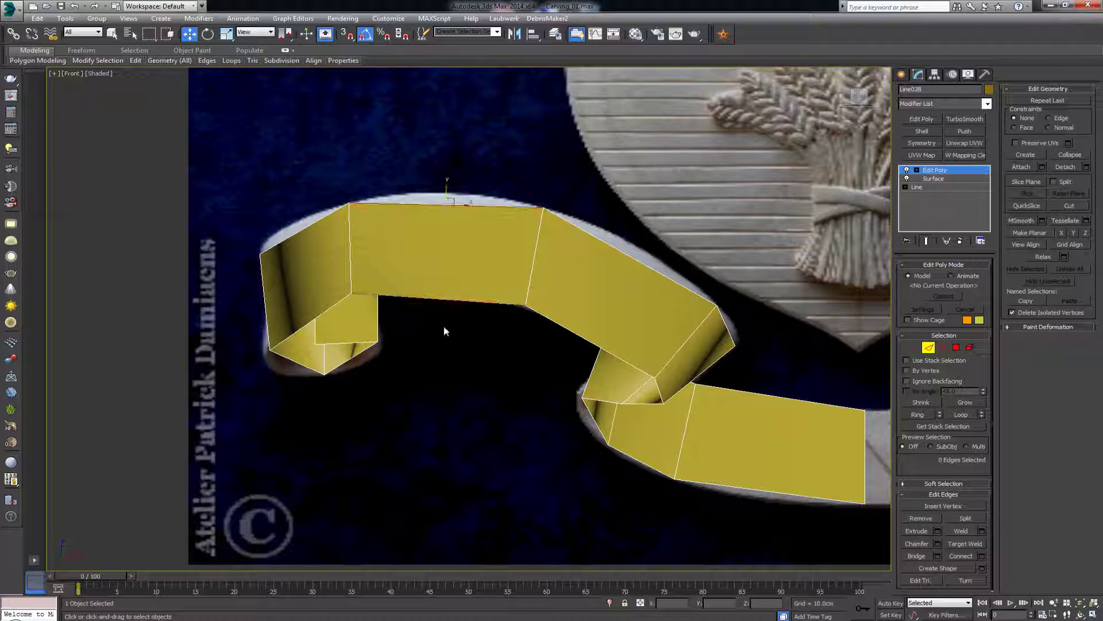
left_click(438, 276)
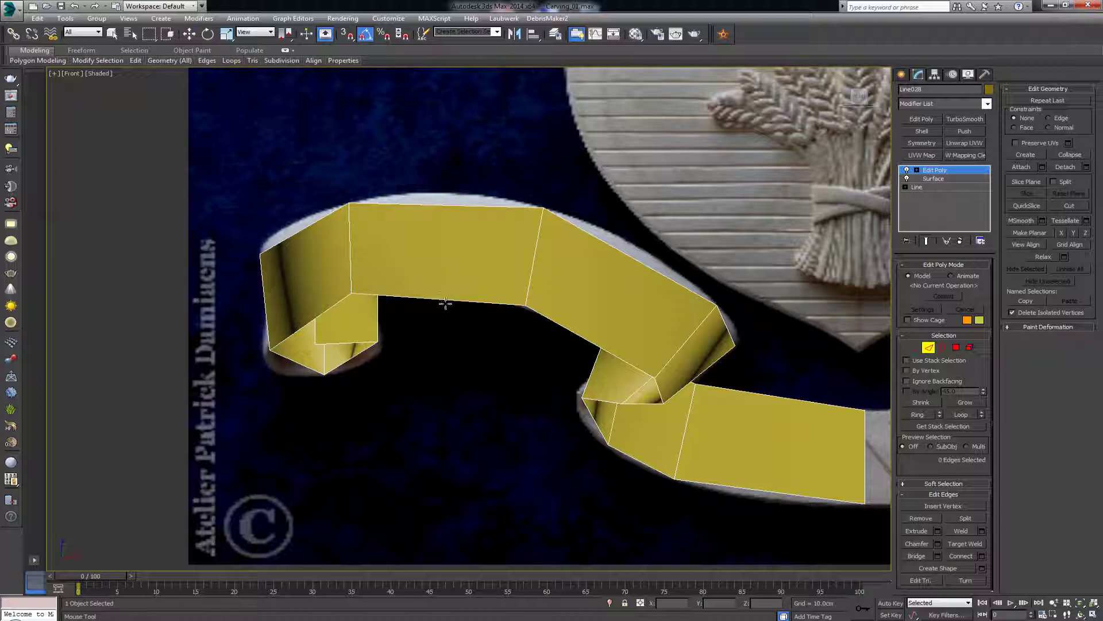
key("w")
- Try to convert the ribbon to an Editable Poly
right_click(465, 250)
mouse_move(540, 350)
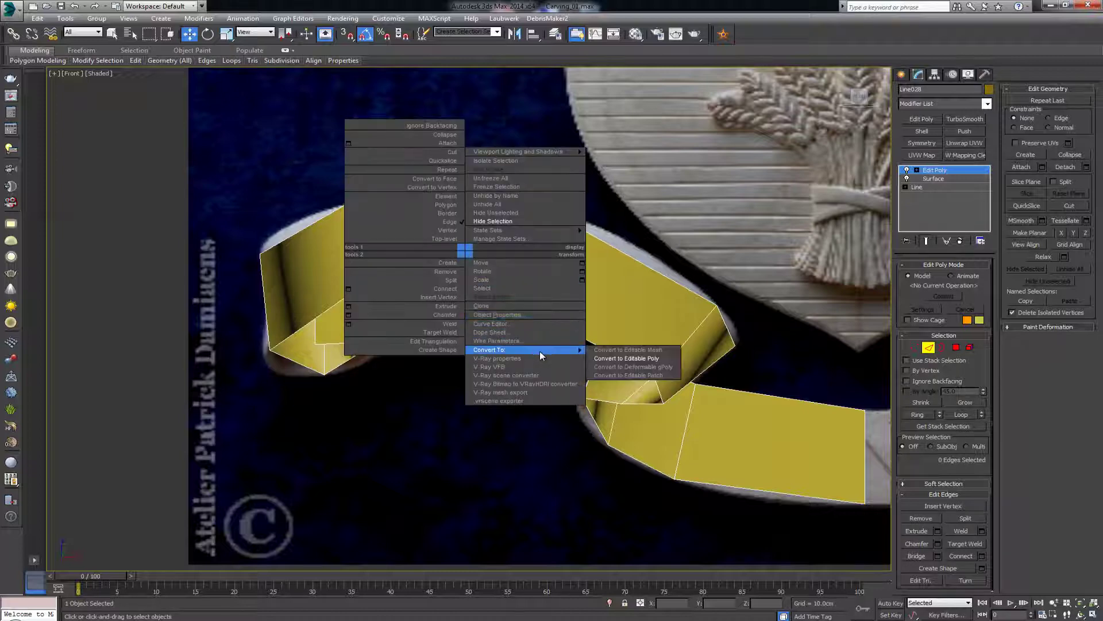
left_click(609, 359)
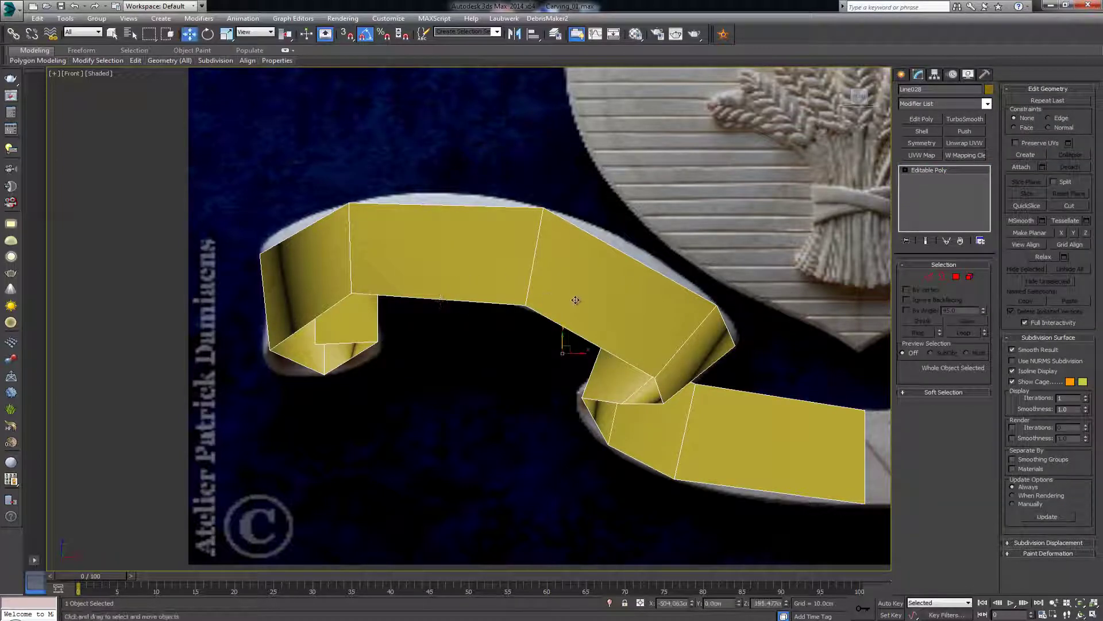
key("ctrl+z")
- Try a plain Connect across the long CIVIS span and move the new edge up toward the ribbon's arch
key("2")
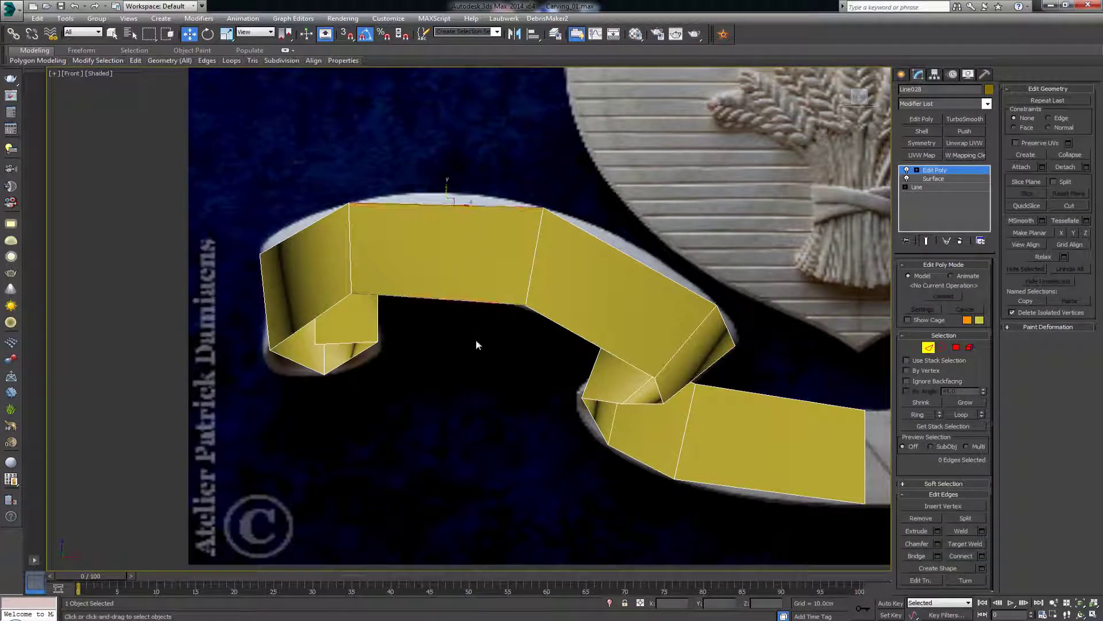
left_click(463, 196)
left_click(971, 556)
left_click_drag(439, 238, 447, 224)
key("ctrl+z")
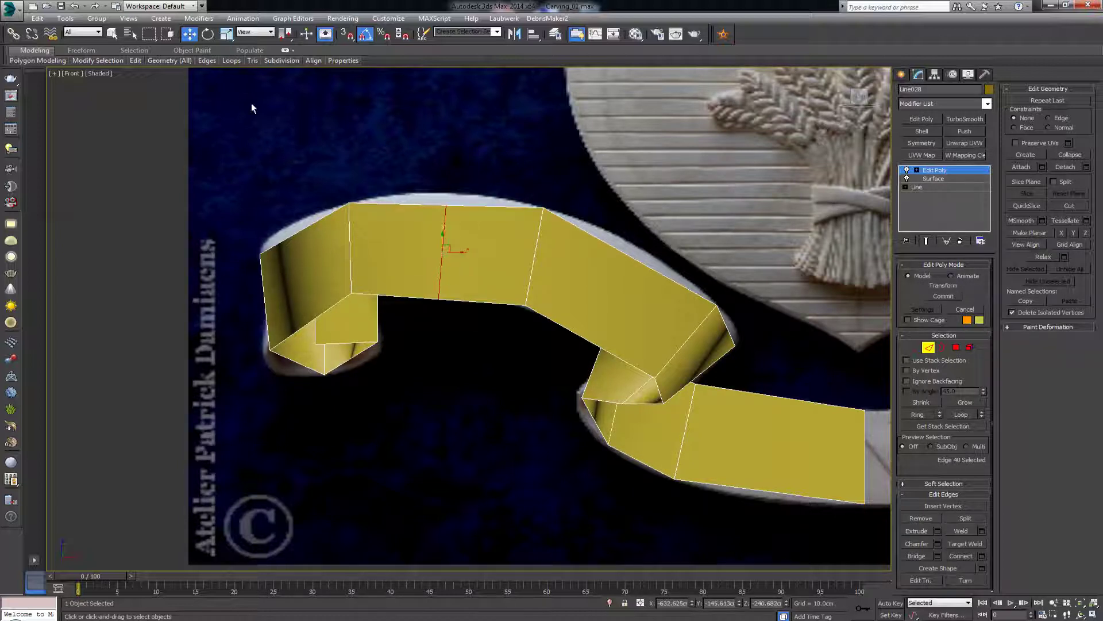
key("ctrl+z")
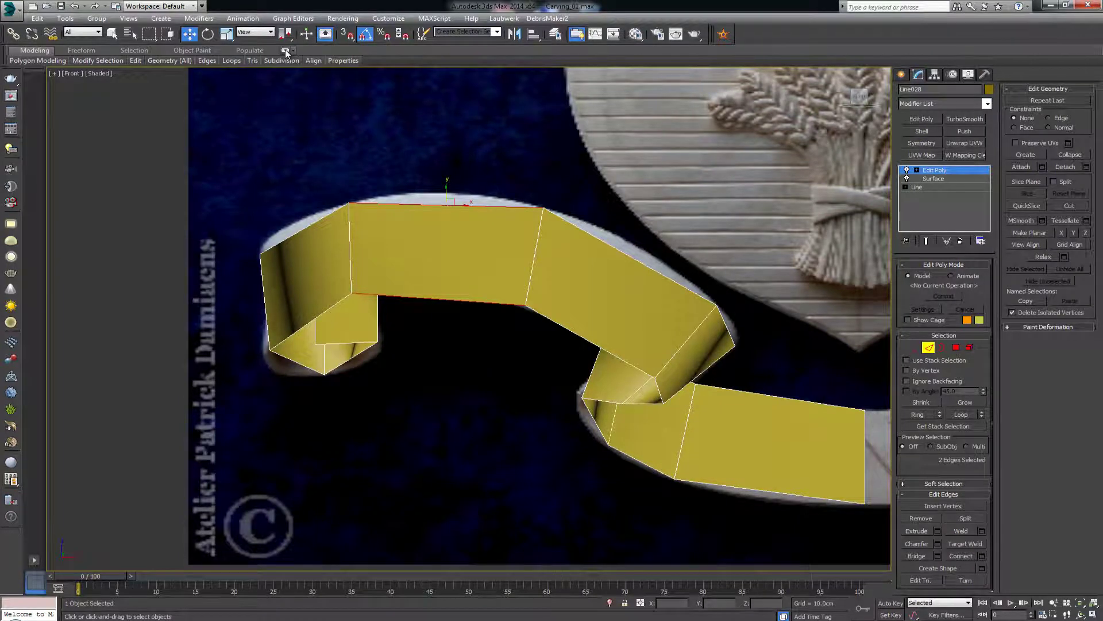
- Use Flow Connect to add a curvature-following cross edge to the long CIVIS span and to the sloping span after it
left_click(285, 49)
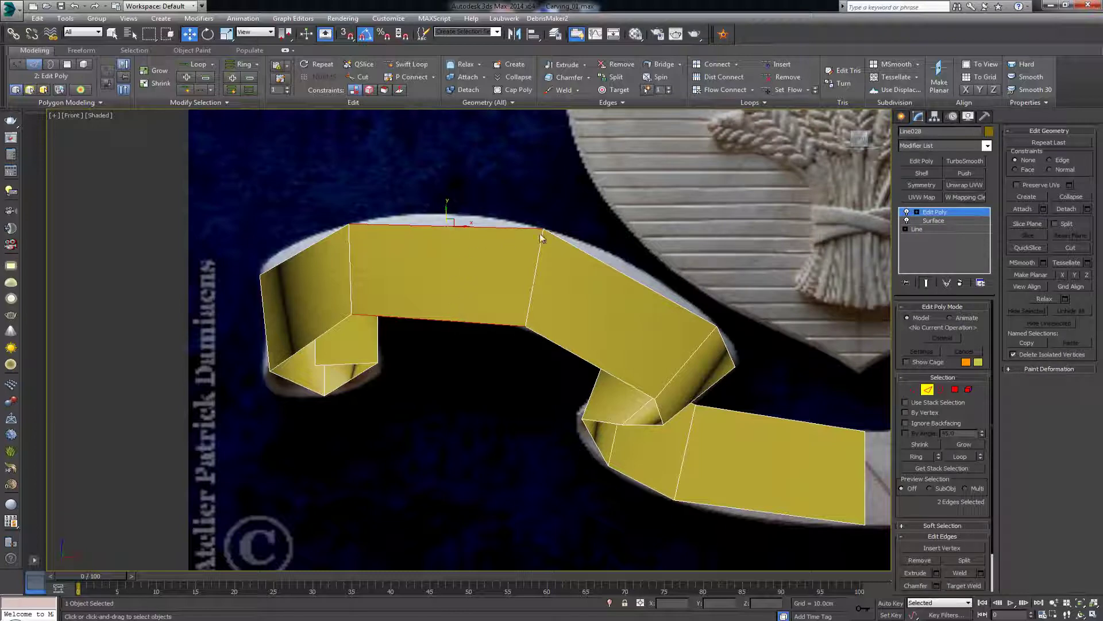
left_click(720, 90)
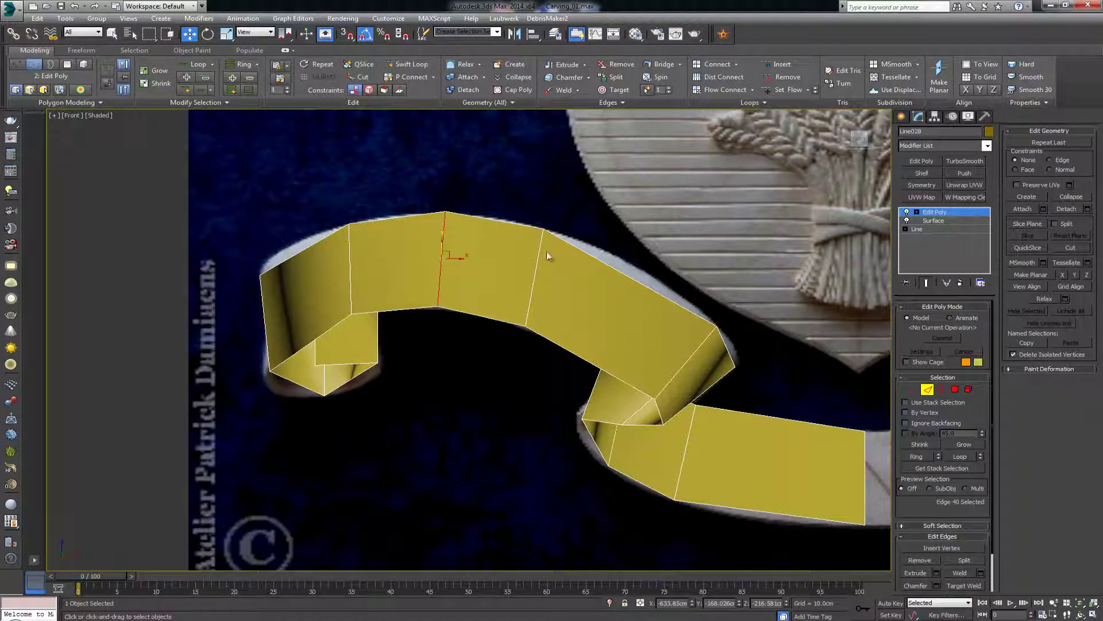
left_click(623, 275)
left_click(569, 350, "ctrl")
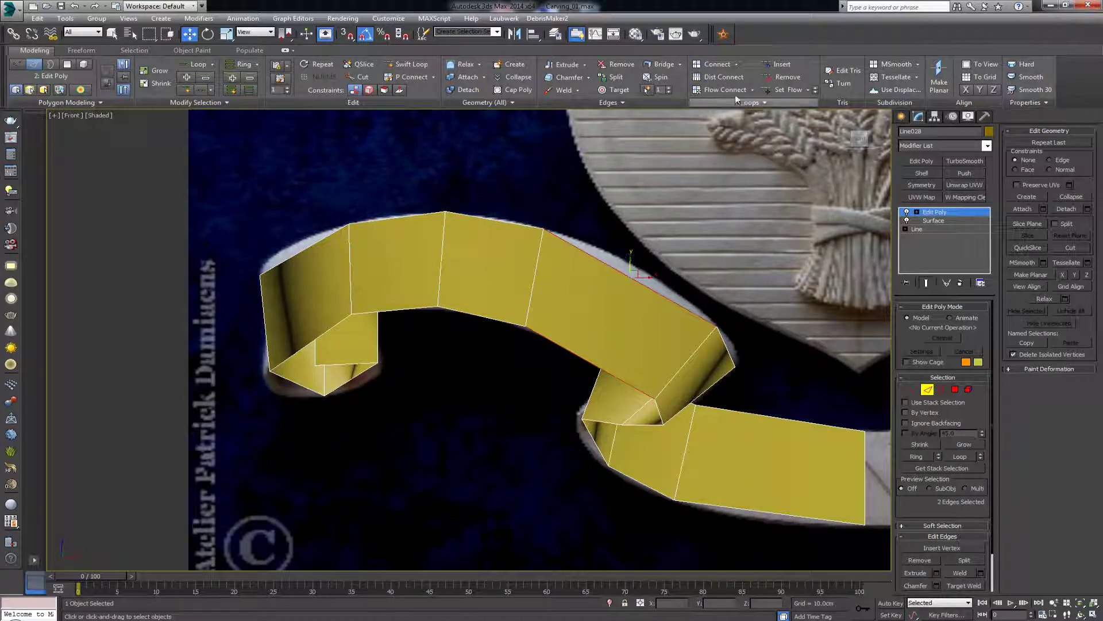
left_click(720, 90)
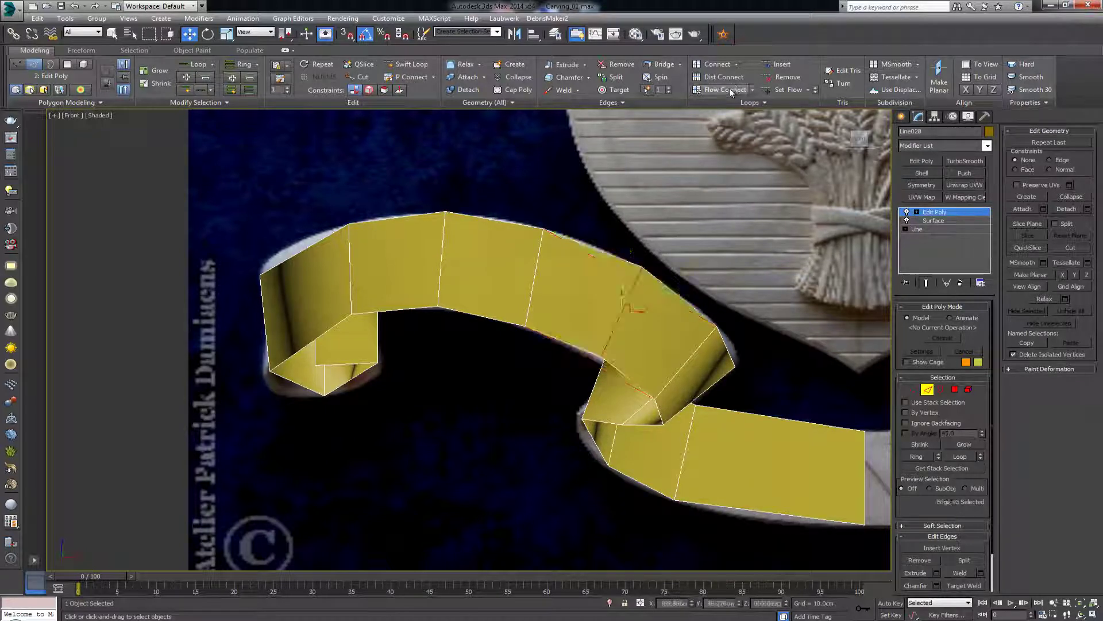
- Add a Flow Connect cross edge between the upper and lower edges of the span beside the CIVIS curl
left_click(290, 258)
left_click(323, 335, "ctrl")
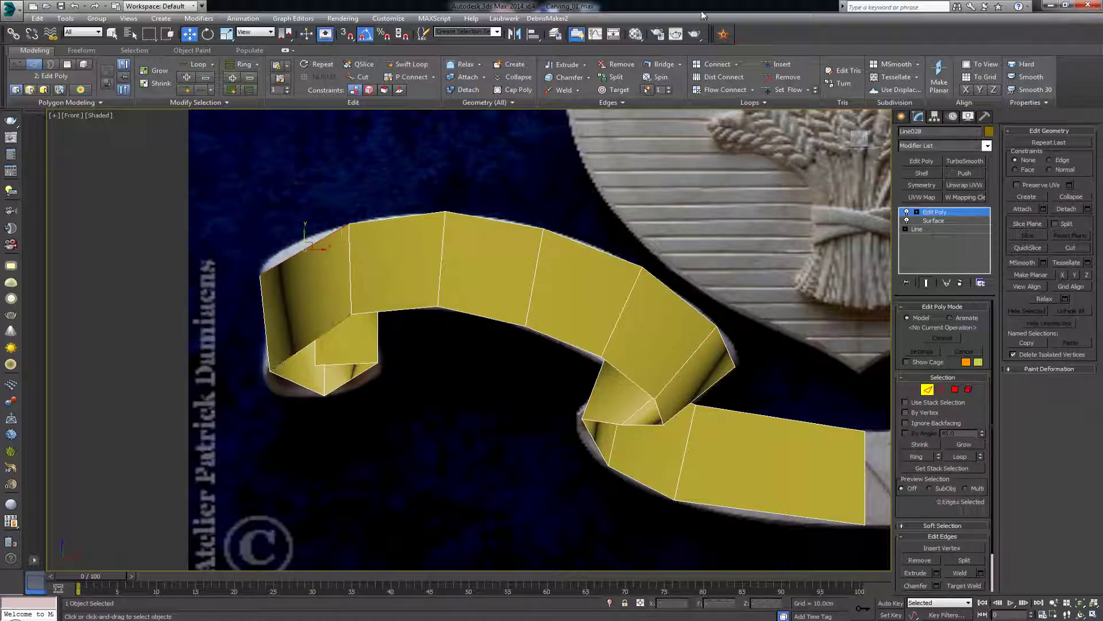
left_click(719, 91)
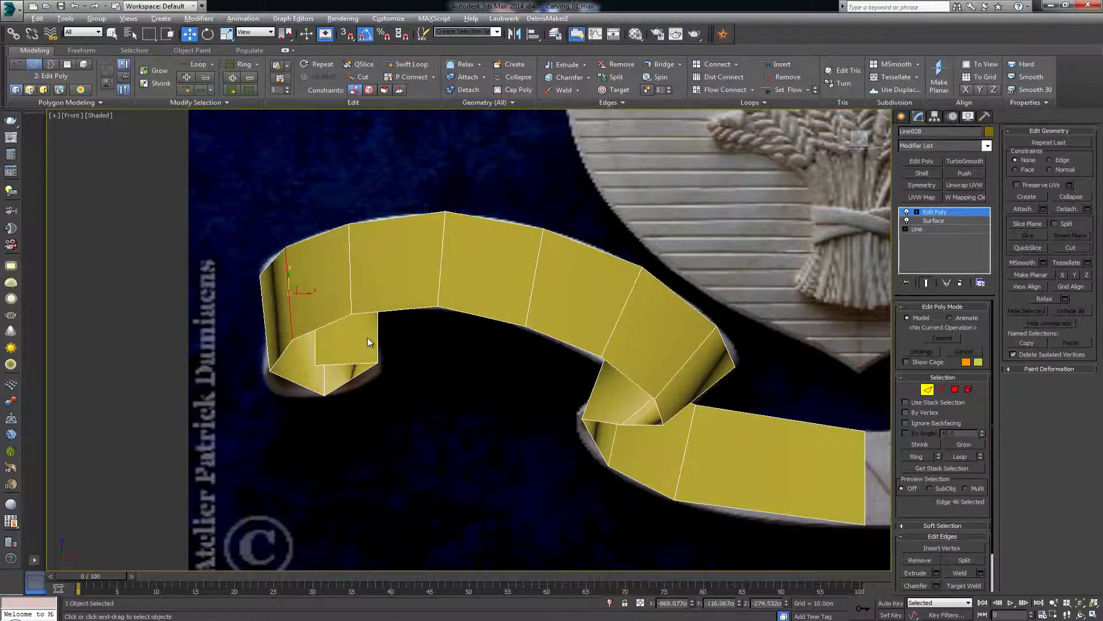
- Add a Flow Connect cross edge to the lower outer span of the curl at the ribbon's CIVIS end
key("alt+w")
key("alt+w")
key("z")
middle_click_drag(411, 340, 461, 332, "alt")
scroll(440, 364, "down", 3)
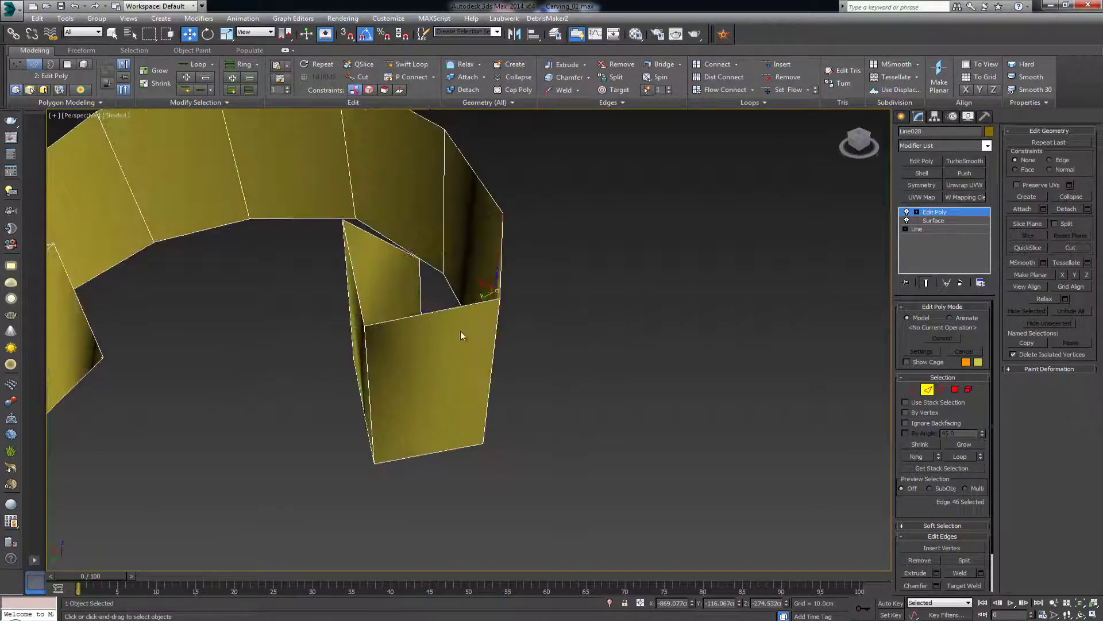
left_click(429, 314)
left_click(443, 449, "ctrl")
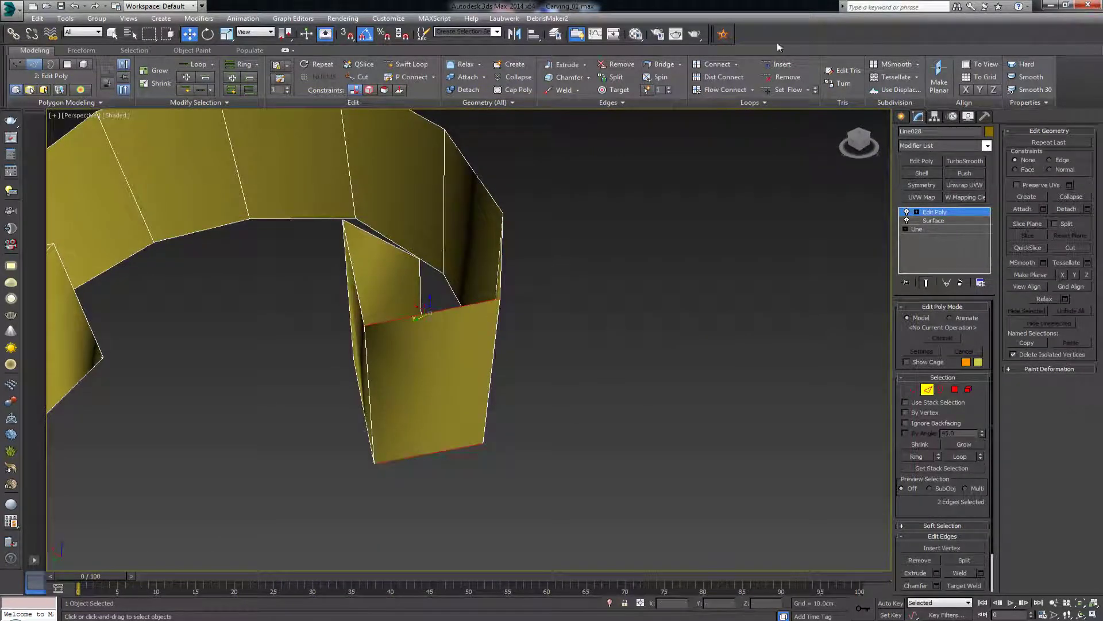
left_click(716, 92)
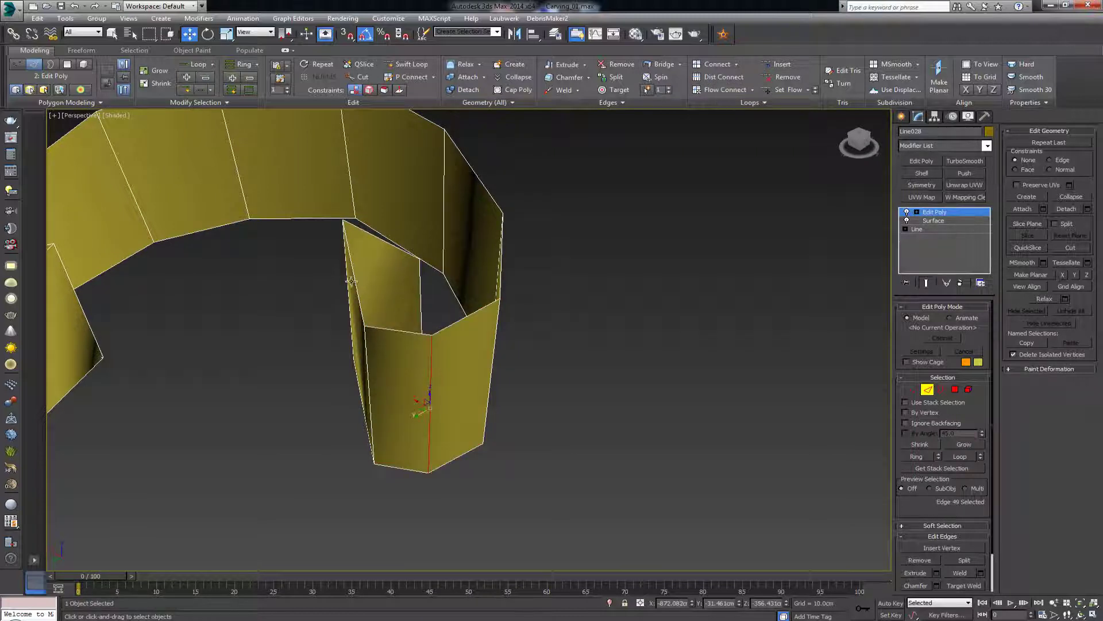
- Add Flow Connect cross edges to the two remaining inner spans of the CIVIS-end curl
left_click(352, 281)
left_click(369, 403, "ctrl")
left_click(717, 90)
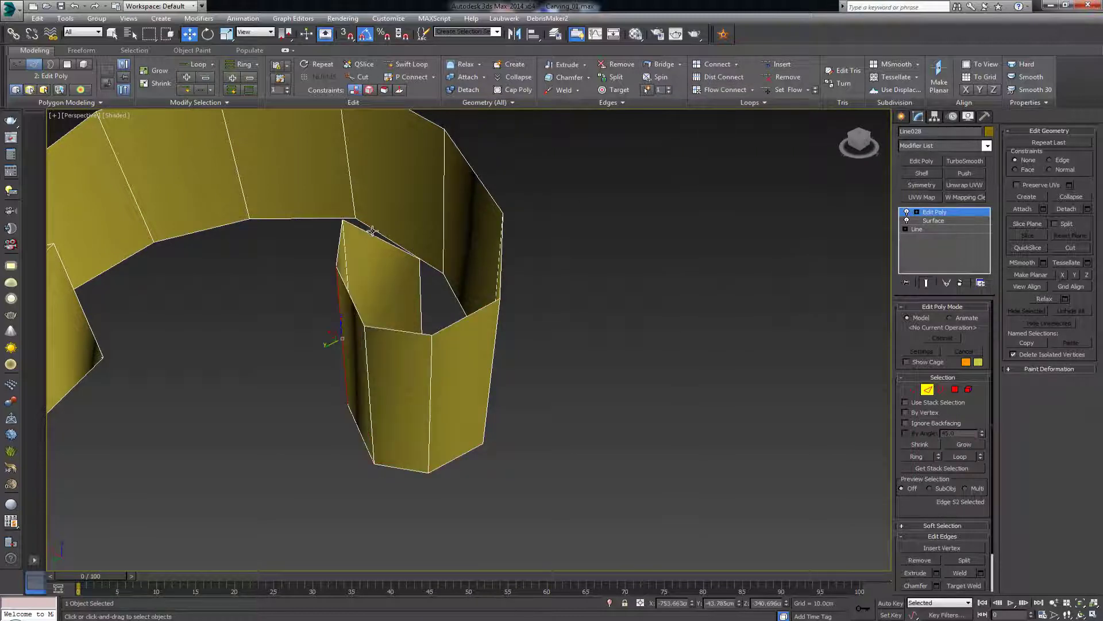
left_click(373, 231)
left_click(715, 91)
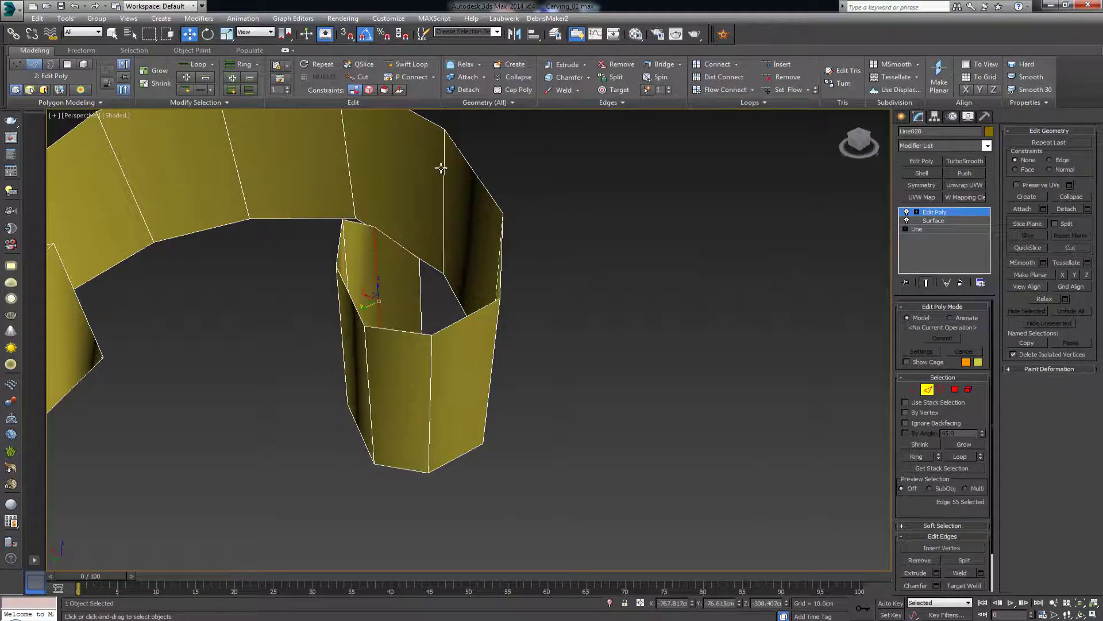
- Move the curl's inner end edge and its neighbouring cross edge together to round out the spiral
middle_click_drag(443, 168, 404, 248, "alt")
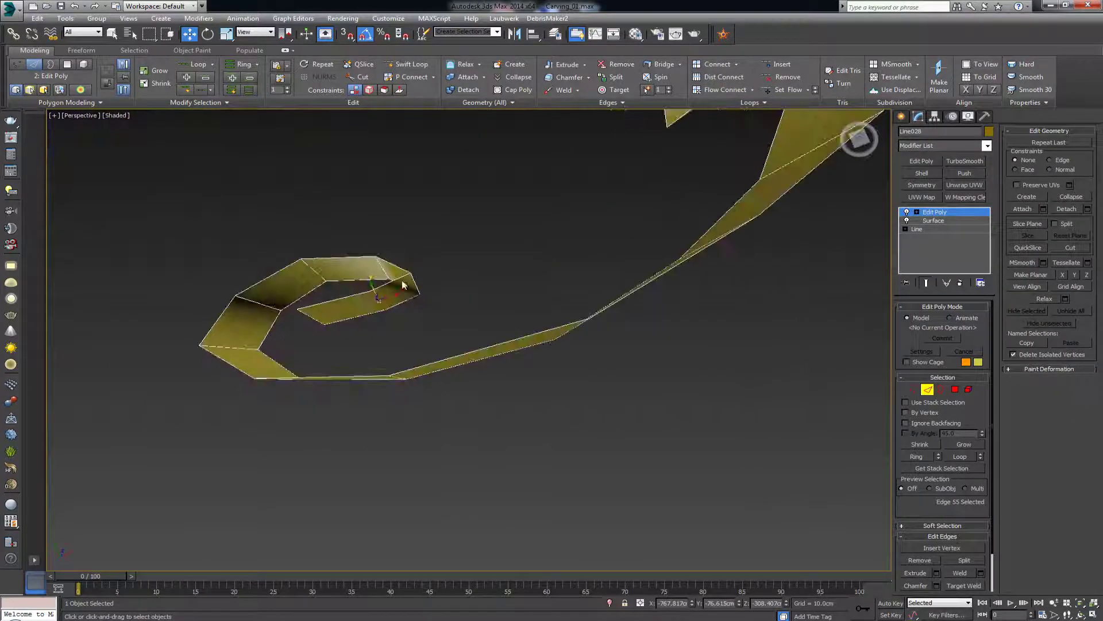
left_click(317, 317)
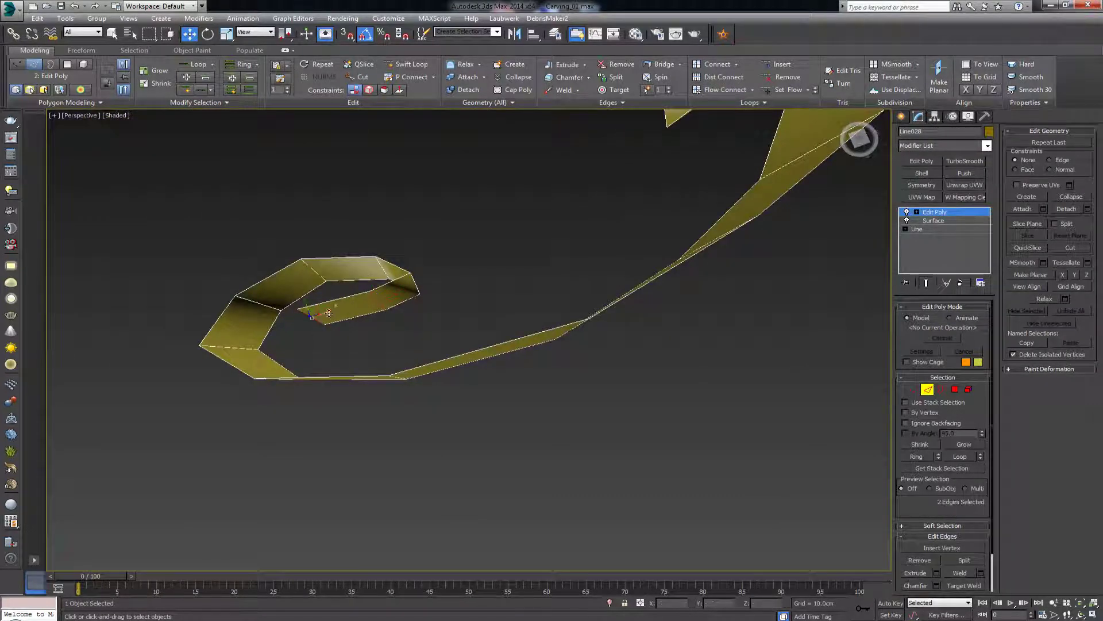
left_click(308, 305)
left_click(376, 305, "ctrl")
left_click_drag(373, 289, 379, 305)
middle_click_drag(379, 304, 334, 237, "alt")
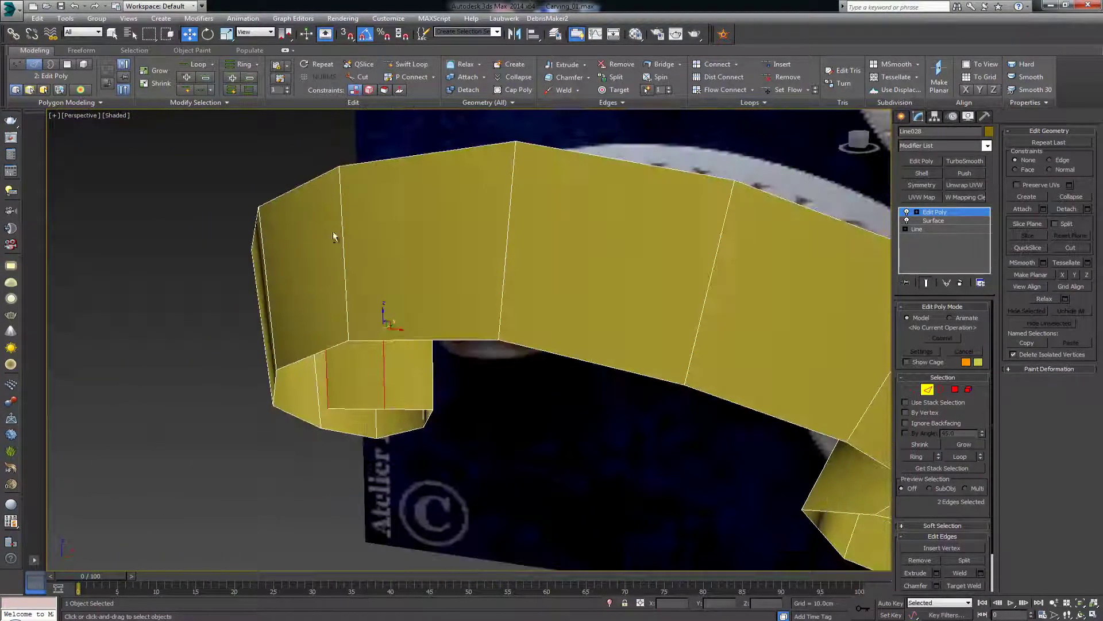
left_click(588, 418)
- Add Flow Connect cross edges to the turn at the end of the CIVIS arch and the folded-back span behind it
middle_click_drag(588, 418, 567, 339, "alt")
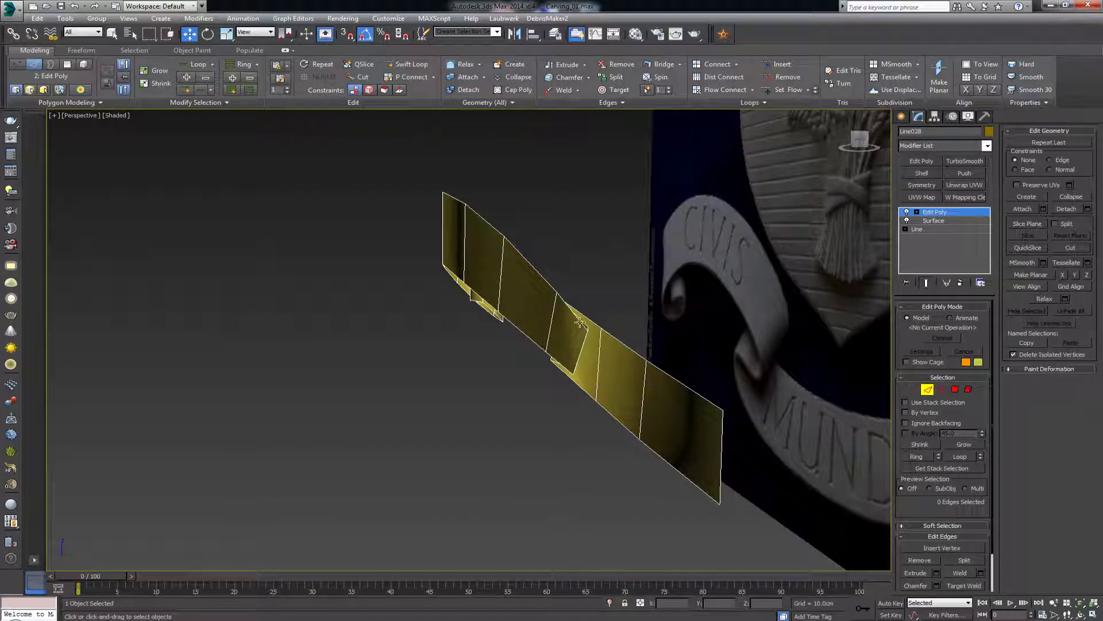
left_click(579, 321)
left_click(722, 90)
middle_click_drag(687, 122, 616, 325, "alt")
scroll(586, 313, "up", 2)
double_click(561, 318)
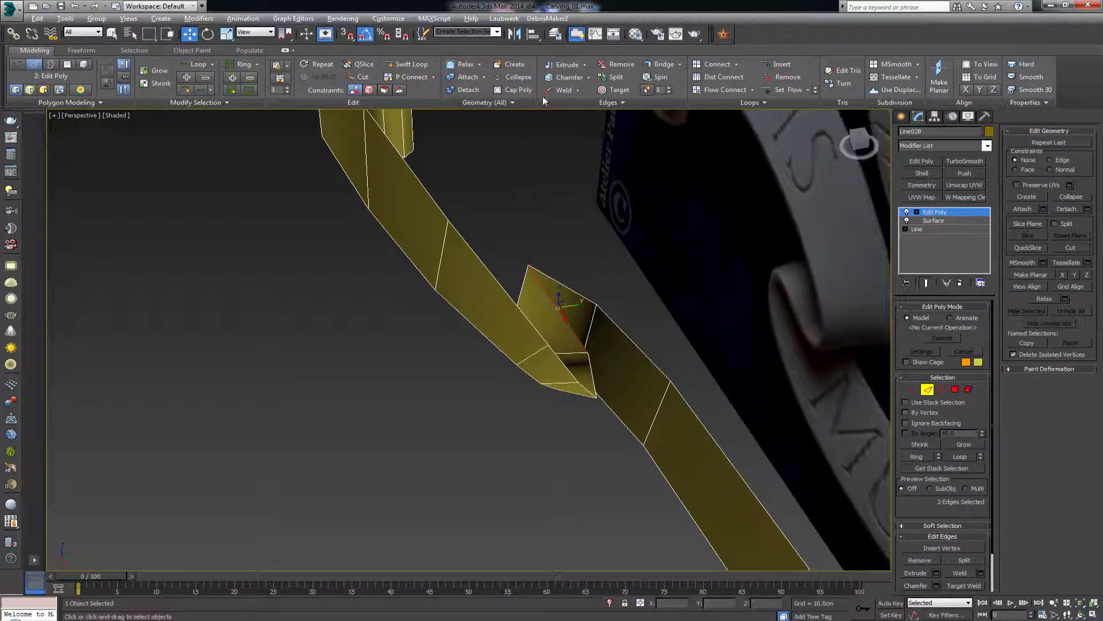
left_click(724, 90)
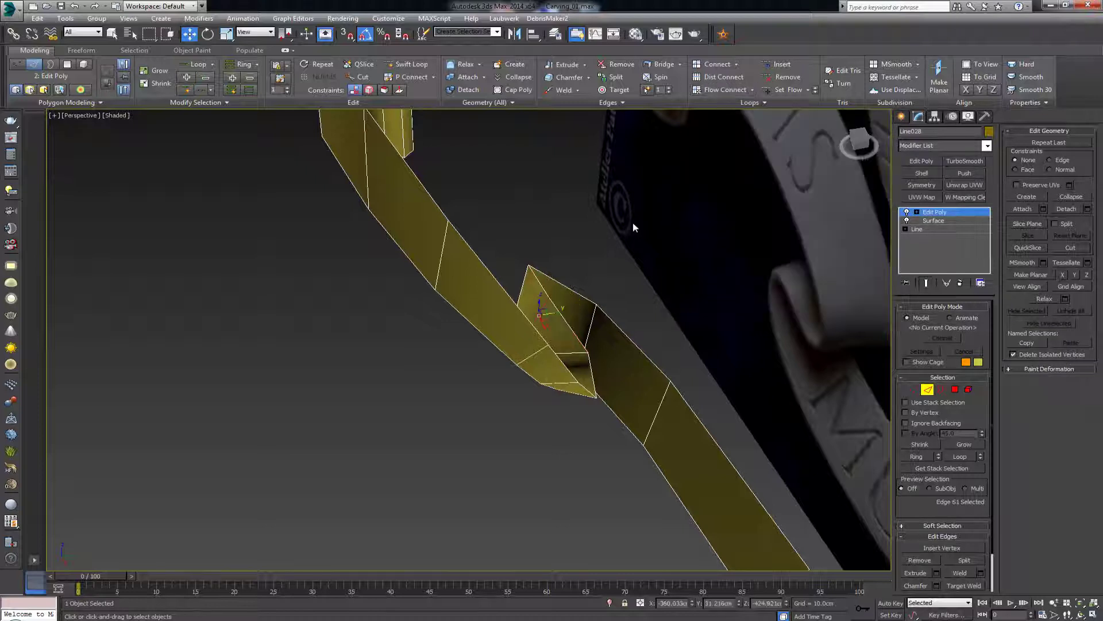
- Add Flow Connect cross edges to the remaining fold spans and the first span leading into MUNDI
left_click(589, 365, "ctrl")
left_click(712, 86)
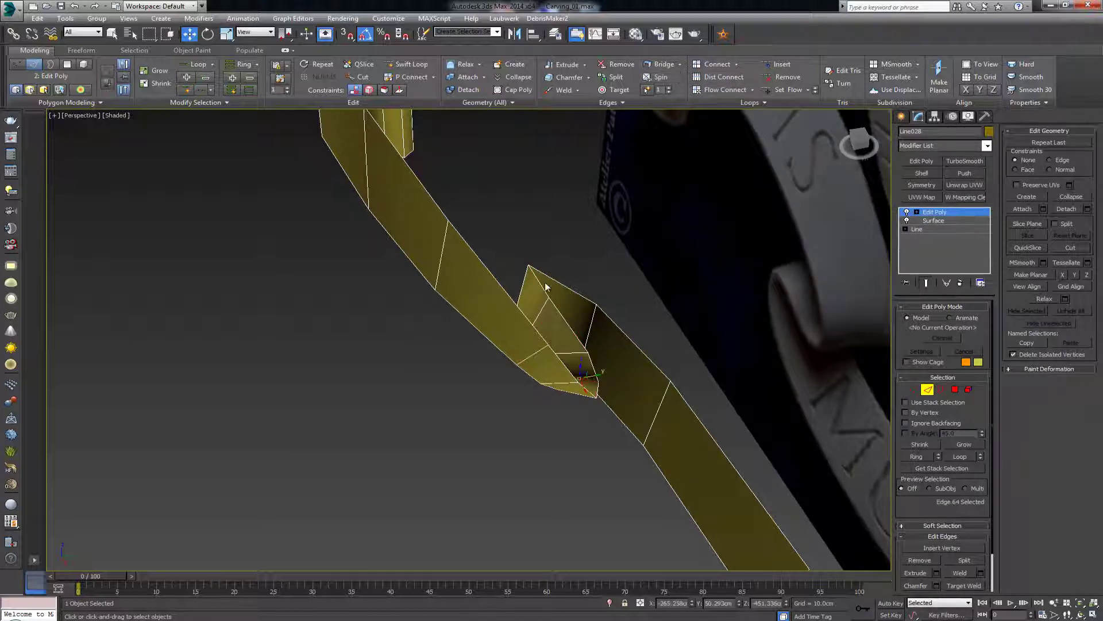
left_click(553, 282, "ctrl")
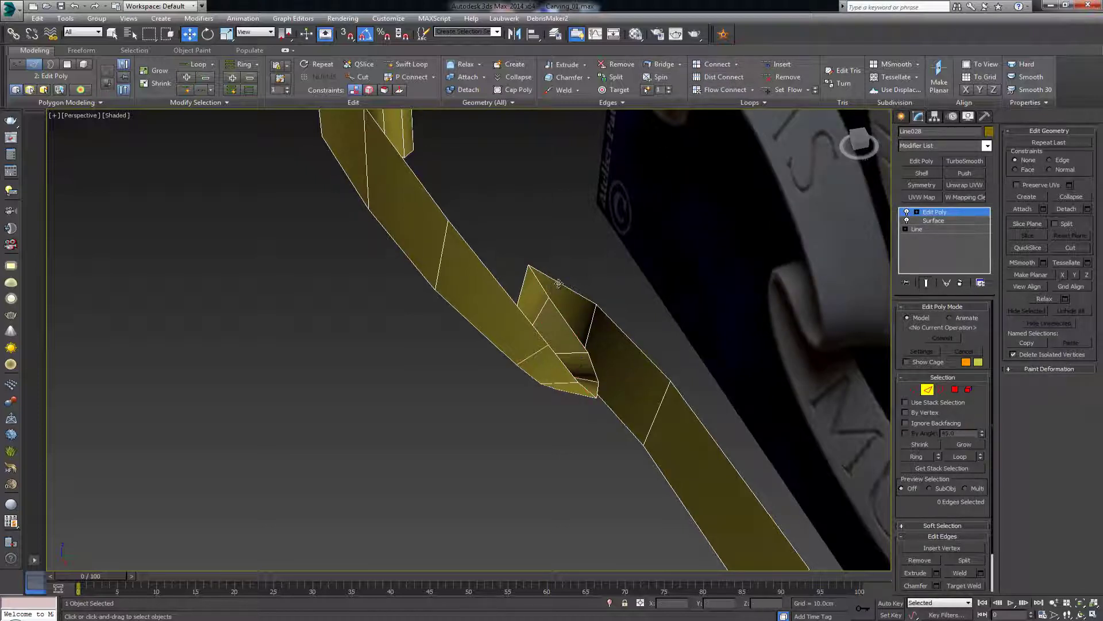
left_click(725, 90)
left_click(640, 352)
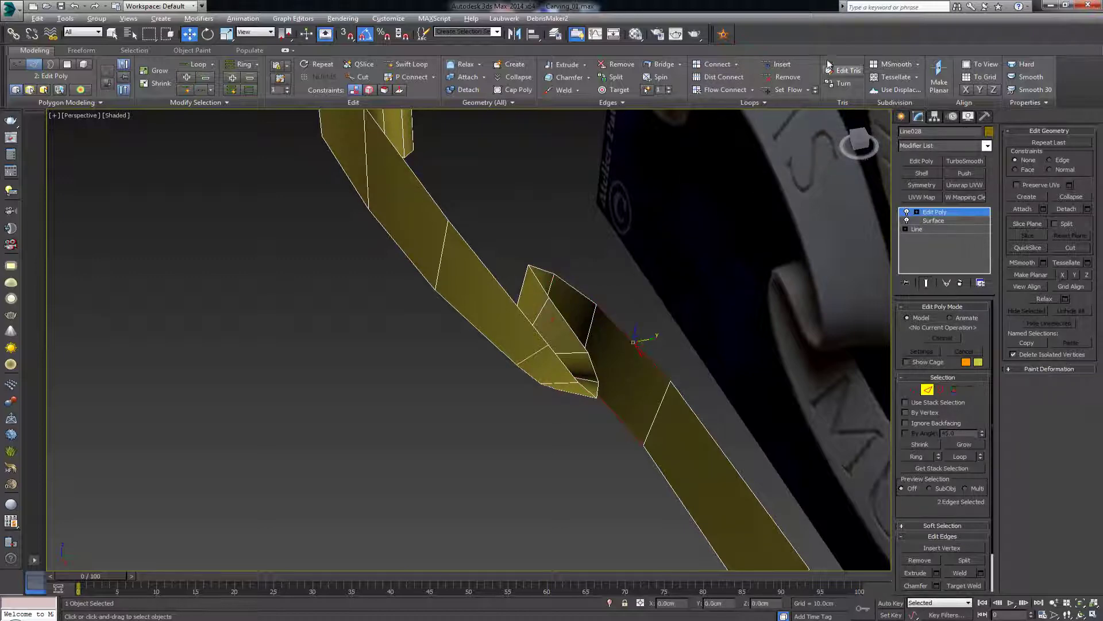
left_click(727, 90)
left_click(661, 208)
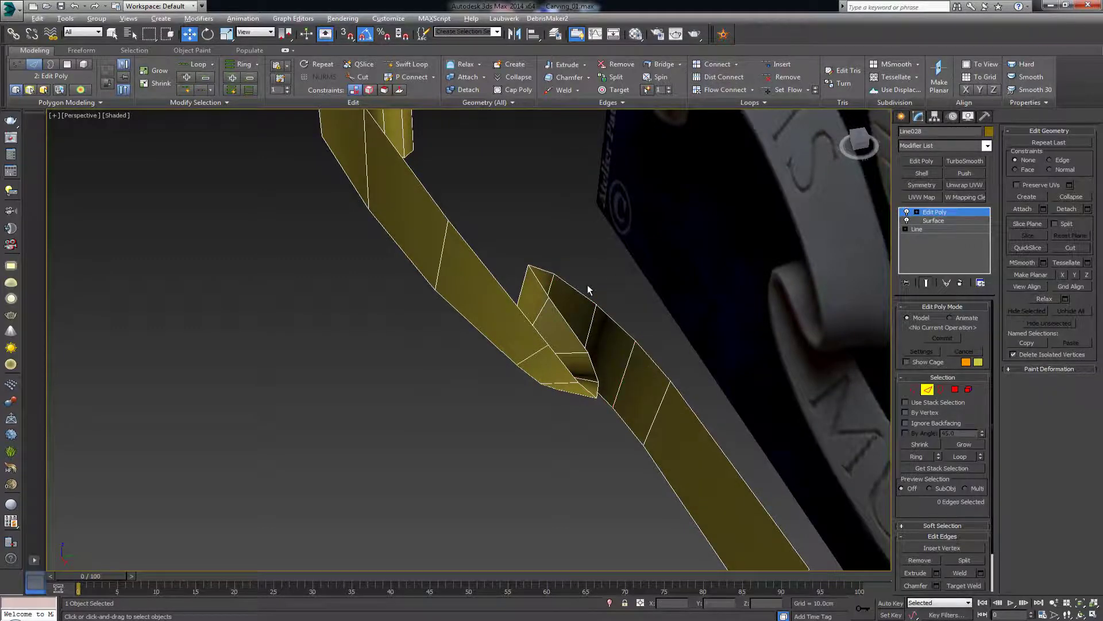
- In the see-through front view, move the hidden upper vertices of the middle fold down toward the reference
middle_click_drag(587, 285, 486, 278, "alt")
scroll(423, 241, "down", 2)
key("alt+w")
right_click(664, 212)
key("alt+w")
middle_click_drag(717, 249, 488, 153)
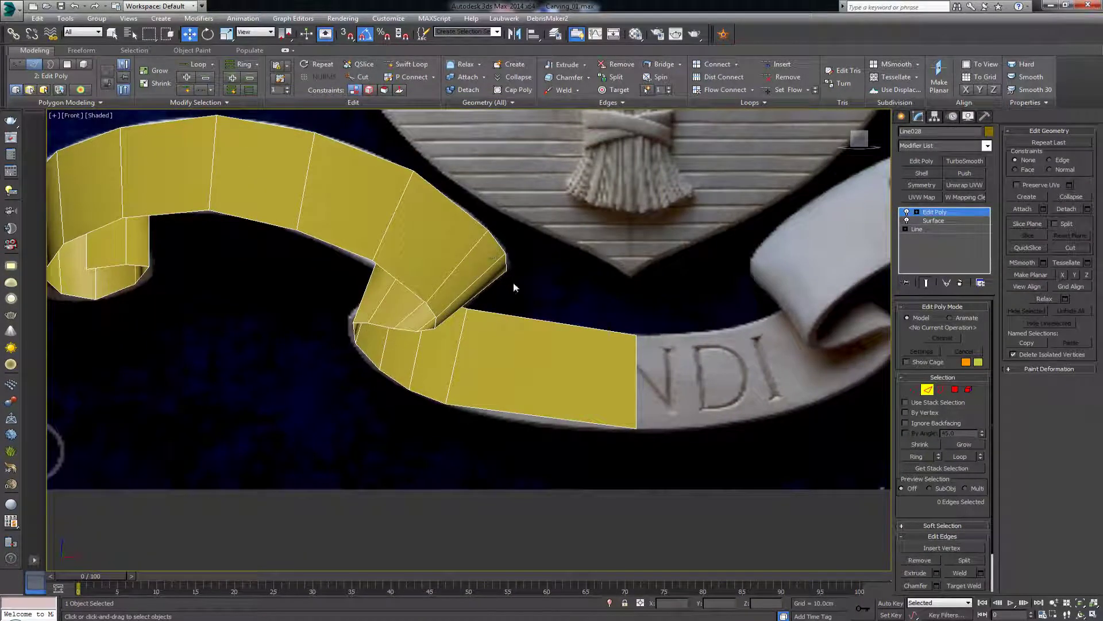
key("alt+x")
scroll(450, 287, "up", 2)
key("1")
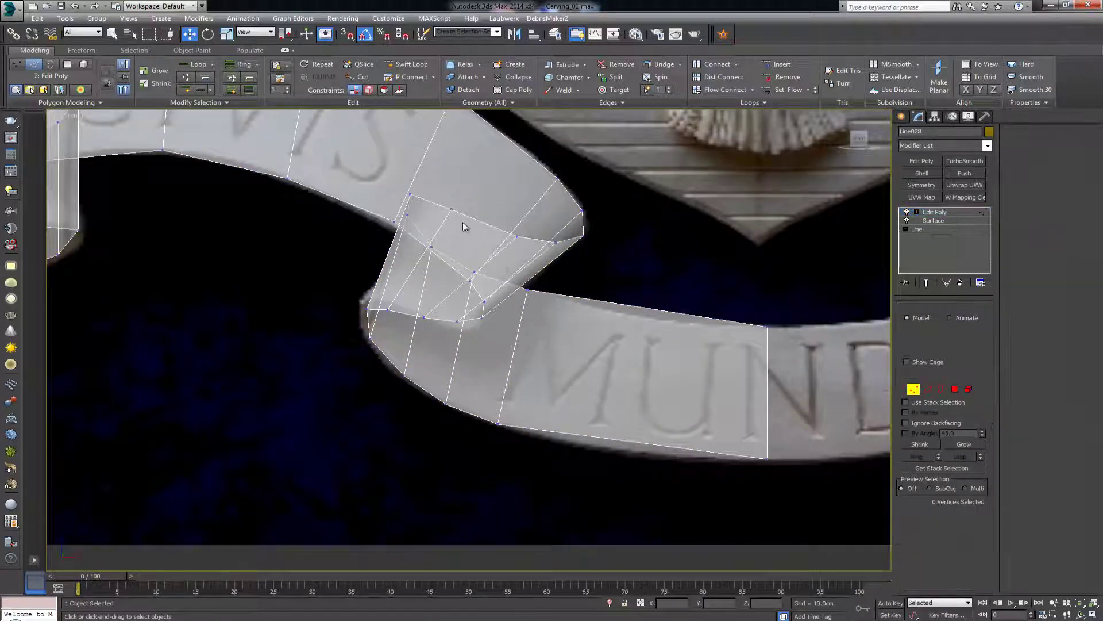
mouse_move(475, 178)
left_mouse_down()
mouse_move(421, 246)
mouse_move(420, 227)
mouse_move(404, 229)
mouse_move(443, 220)
mouse_move(455, 235)
mouse_move(442, 238)
mouse_move(560, 251)
mouse_move(535, 243)
left_mouse_up()
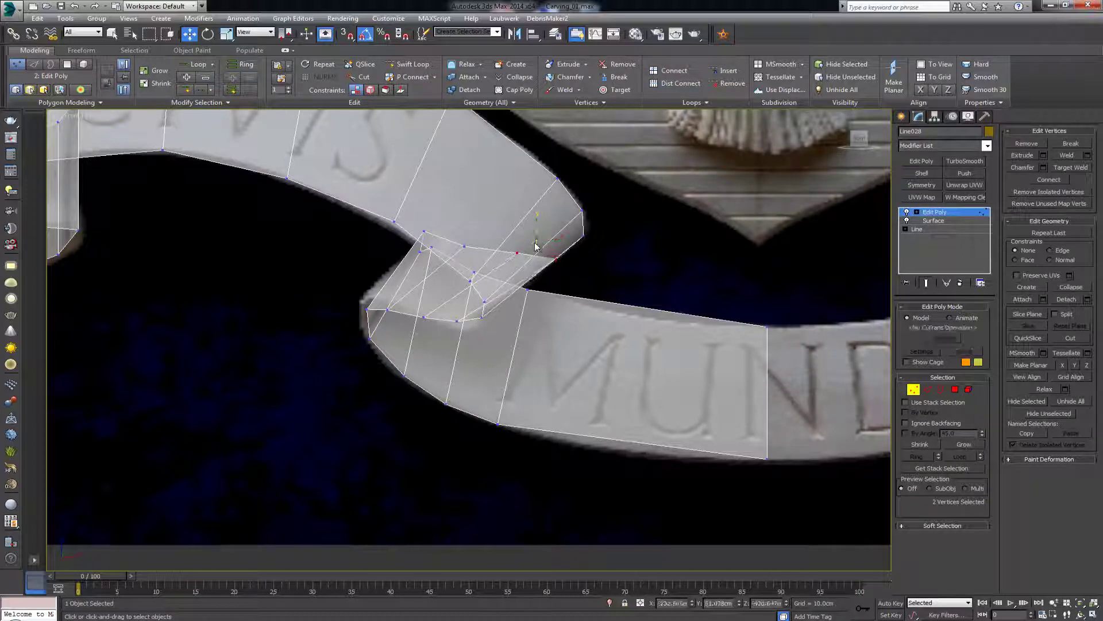
- Reposition the outer corner vertex of the middle fold and an inner fold vertex to match the reference
left_click(368, 308)
left_click_drag(375, 303, 394, 291)
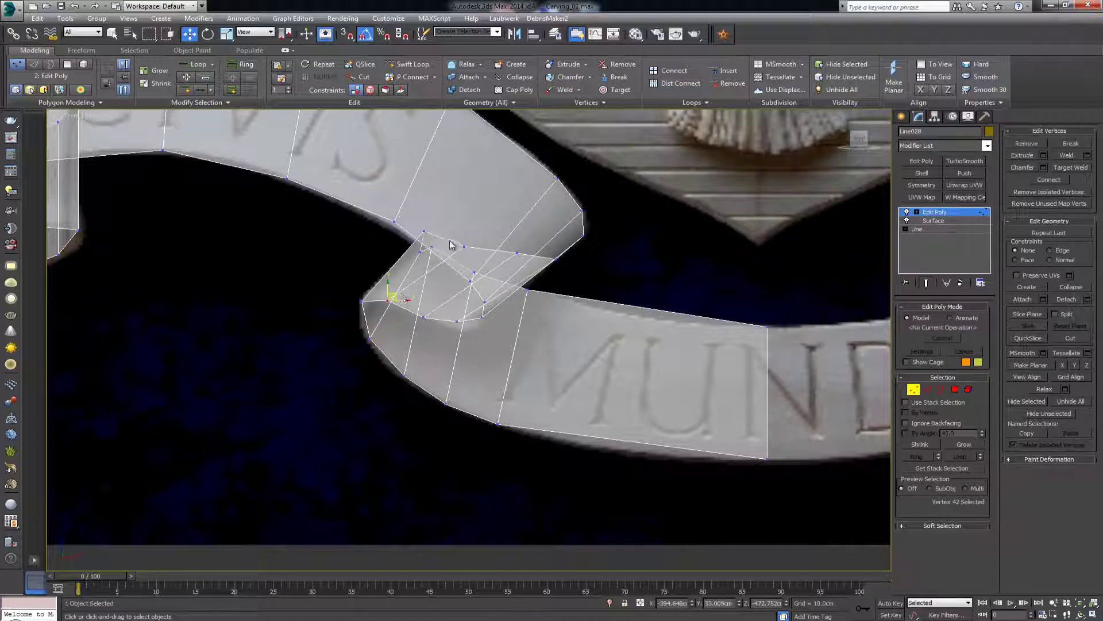
left_click(433, 246)
left_click_drag(445, 245, 490, 276)
left_click(678, 289)
- Add a Flow Connect cross edge between the upper and lower edges of the long MUNDI span
middle_click_drag(678, 289, 573, 244)
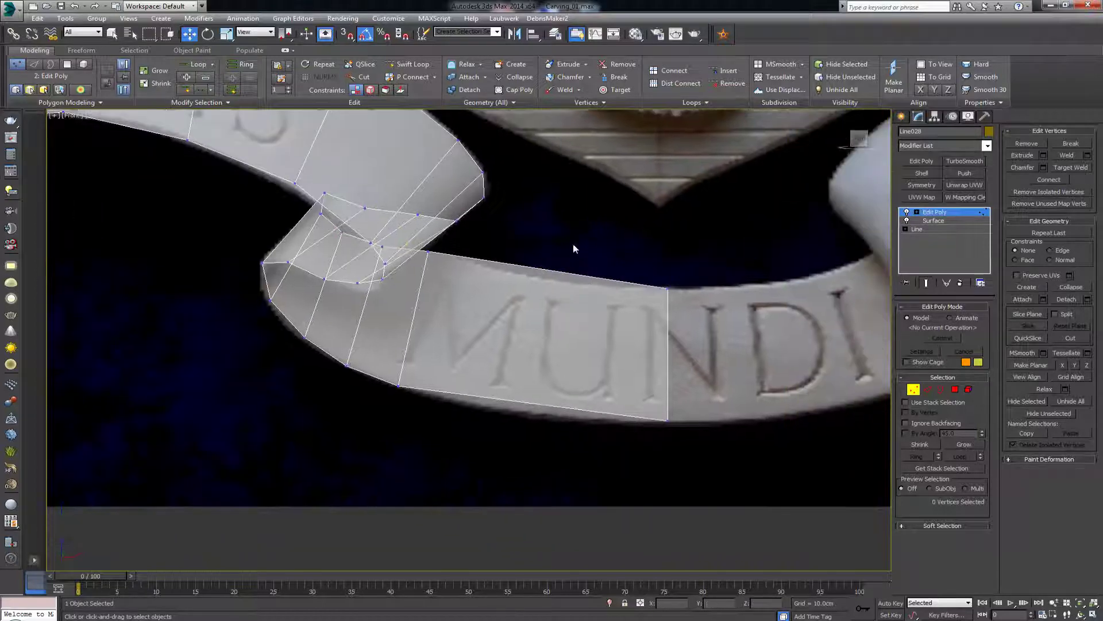
key("2")
left_click(584, 271)
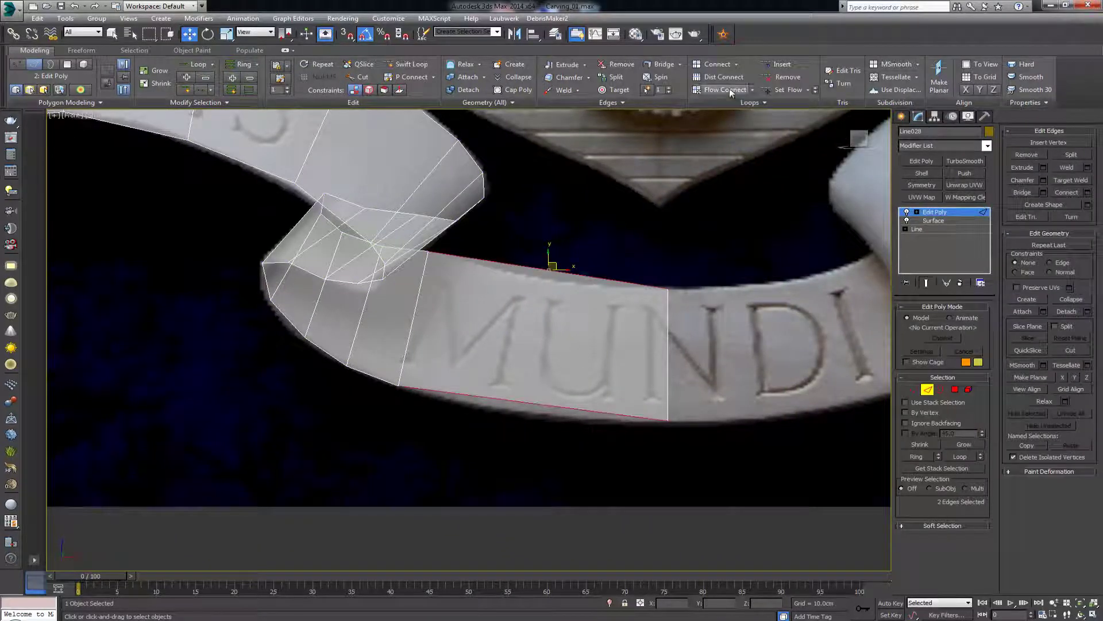
left_click(541, 268)
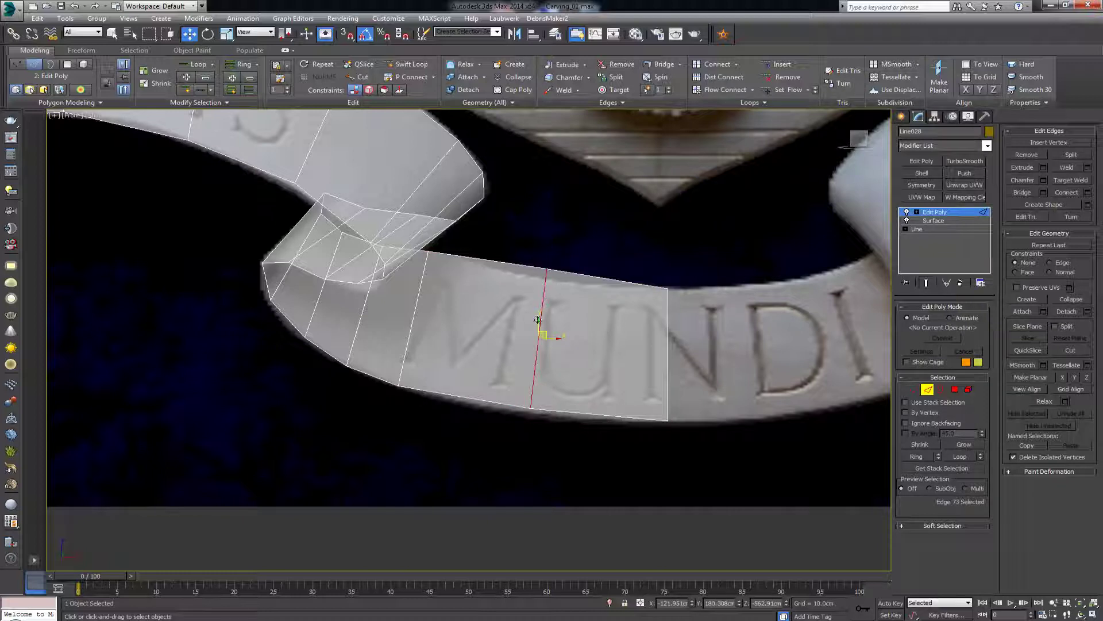
- Lower the new cross edge's upper vertex onto the ribbon's top outline above MUNDI and leave vertex editing
key("1")
left_click(548, 268)
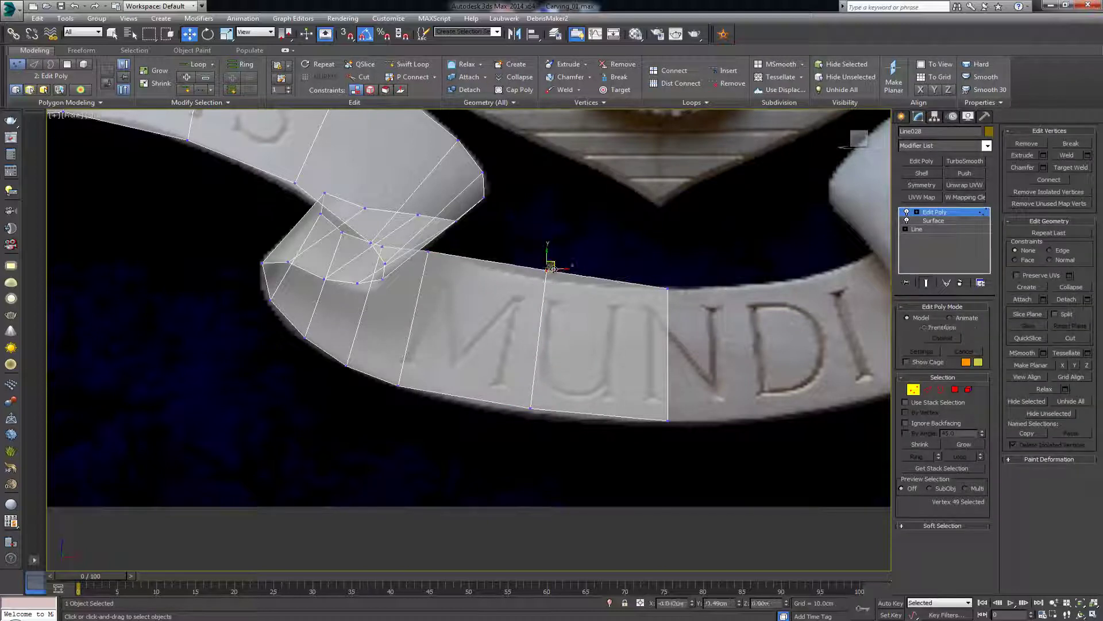
left_click_drag(551, 269, 553, 275)
key("alt+x")
left_click(623, 246)
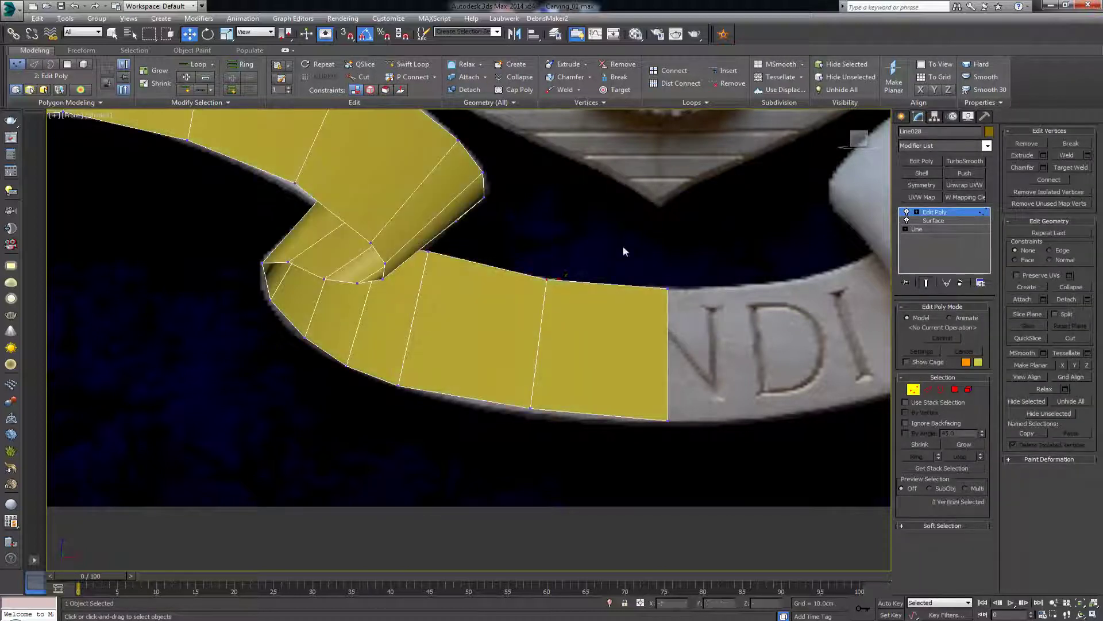
scroll(520, 266, "down", 3)
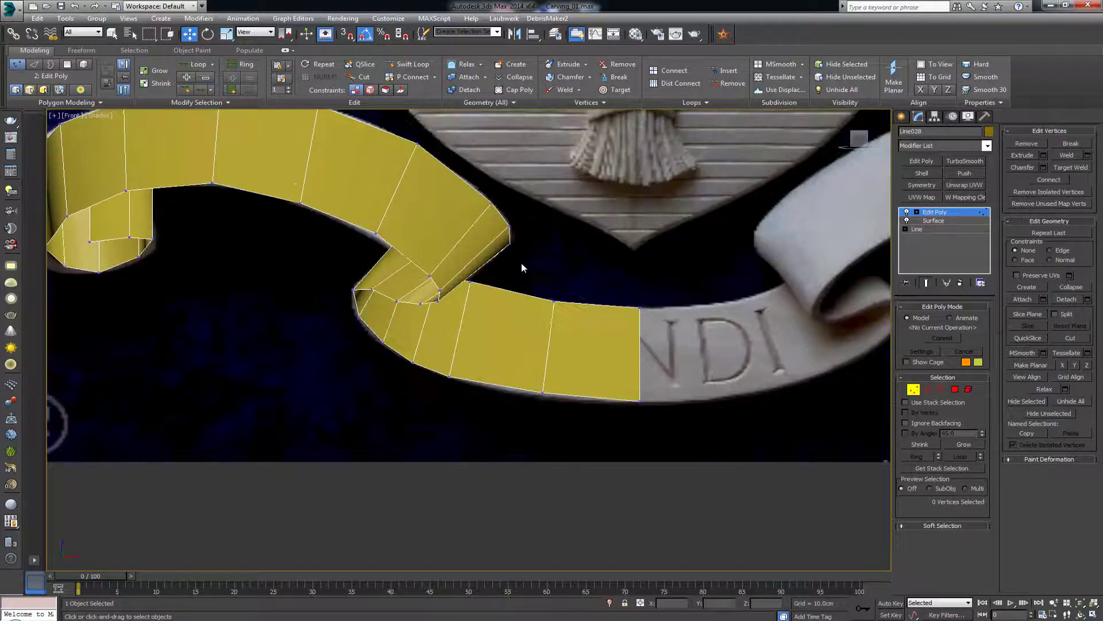
left_click(913, 389)
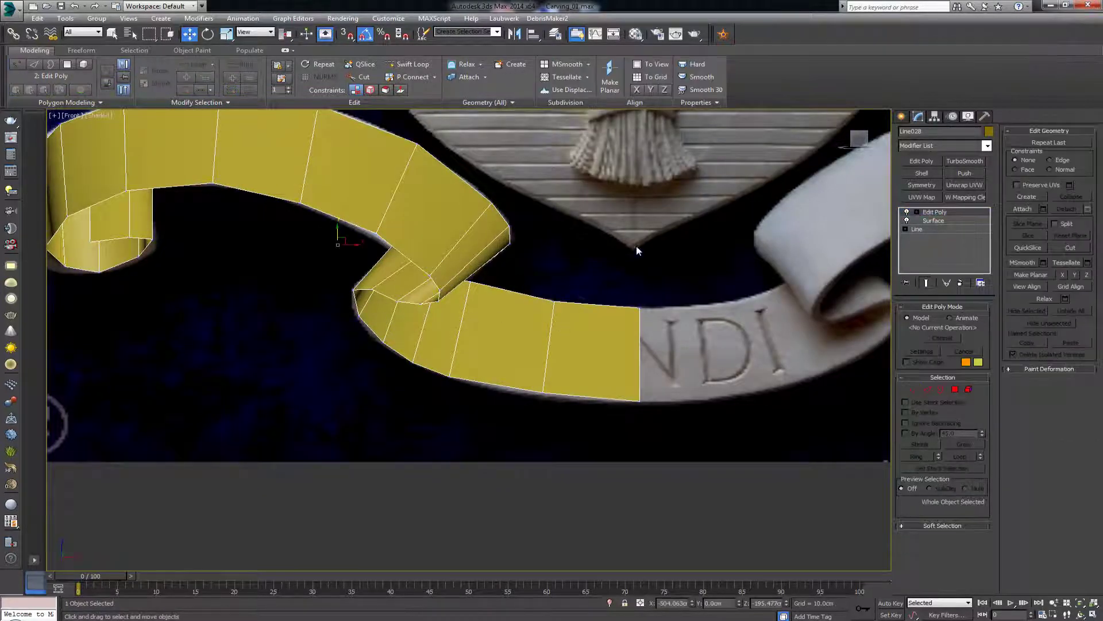
- Try a Shell modifier on the ribbon with an outer amount of 10.13 cm and inspect its thickness around the fold
left_click(921, 173)
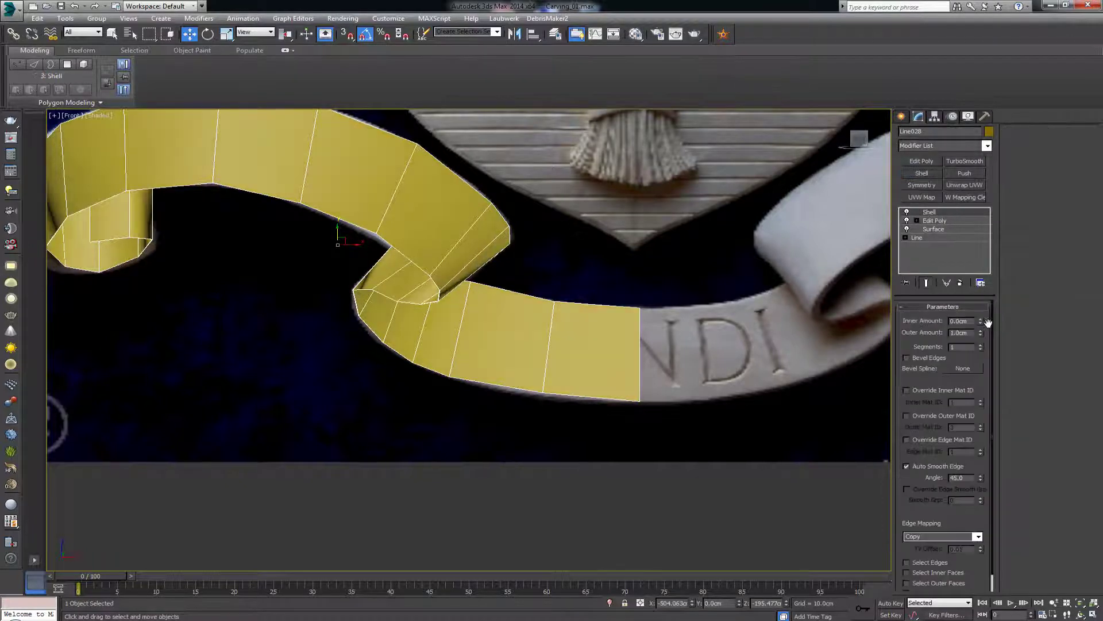
left_click_drag(981, 327, 903, 480)
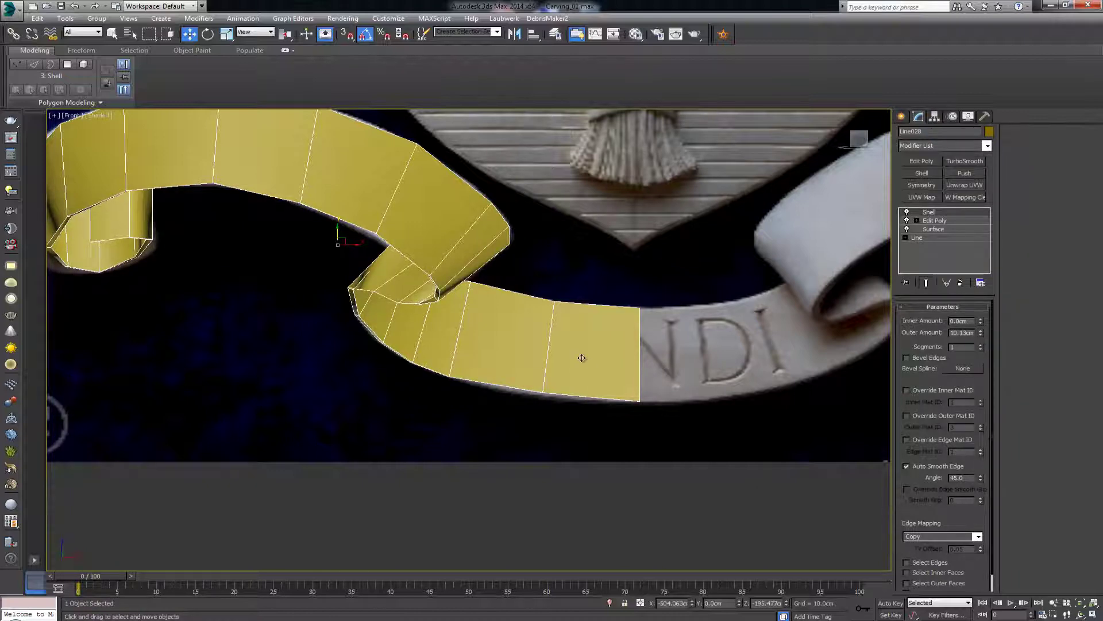
key("alt+w")
left_click(738, 482)
key("alt+w")
middle_click_drag(738, 482, 602, 433, "alt")
scroll(603, 433, "up", 5)
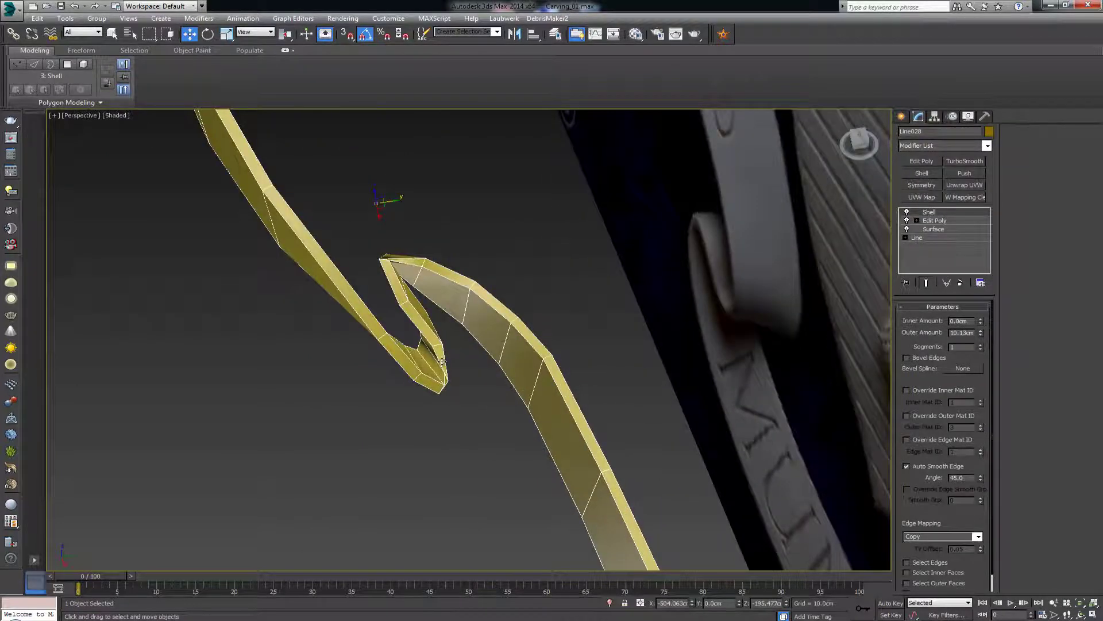
middle_click_drag(442, 354, 511, 404)
scroll(512, 406, "up", 3)
middle_click_drag(489, 361, 680, 306, "alt")
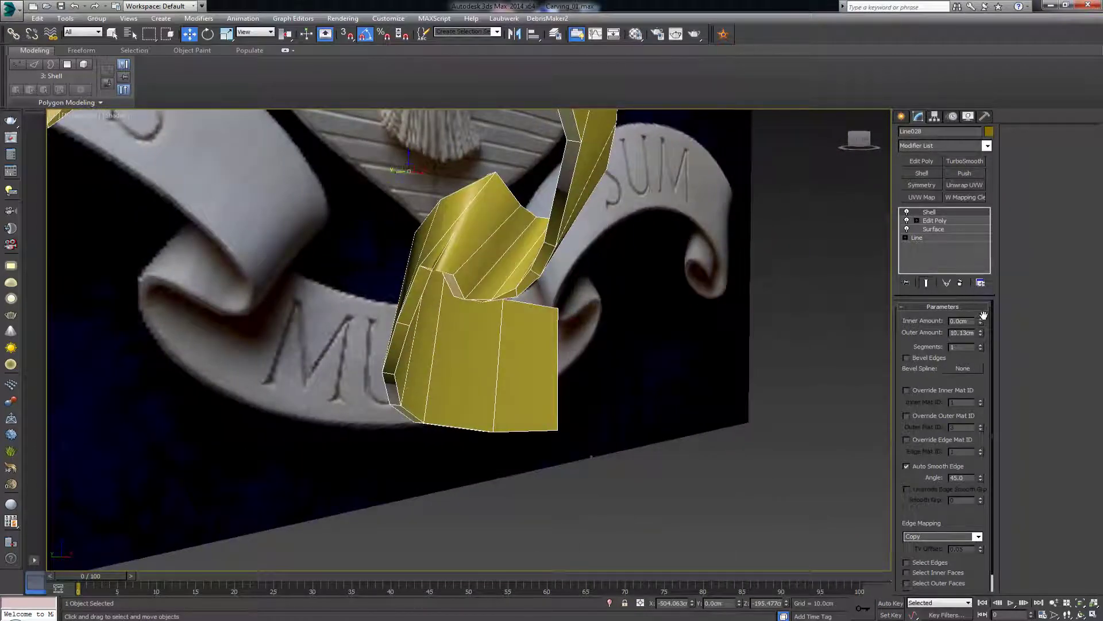
- Reduce the Shell's outer amount to 0.0 cm and remove the Shell modifier from the ribbon
left_click_drag(982, 336, 982, 398)
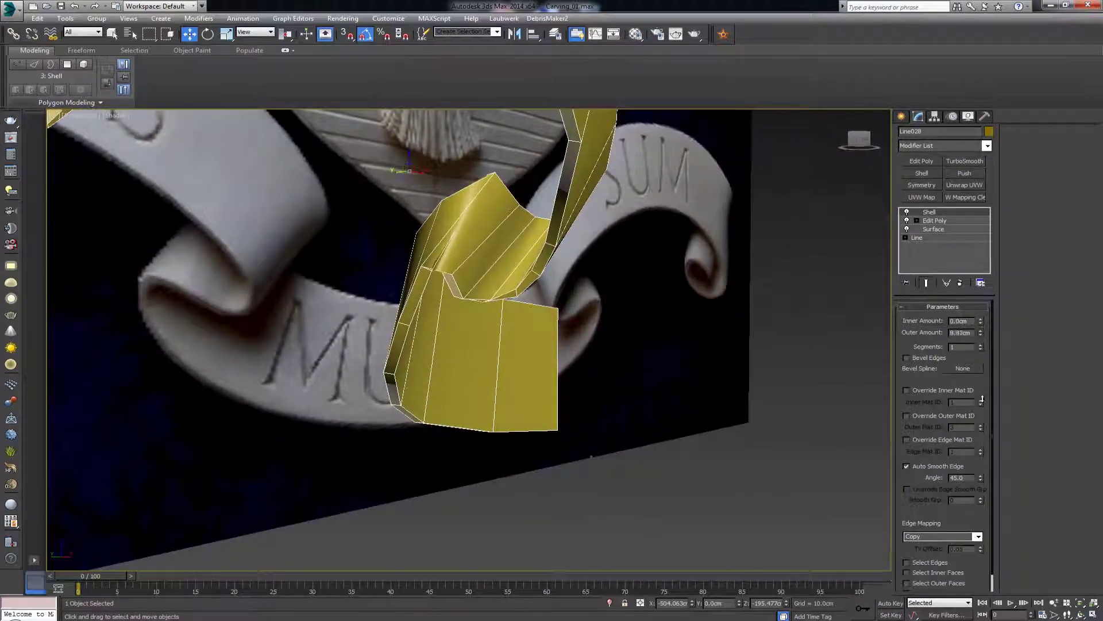
right_click(981, 334)
left_click_drag(982, 322, 982, 290)
left_click_drag(867, 584, 982, 495)
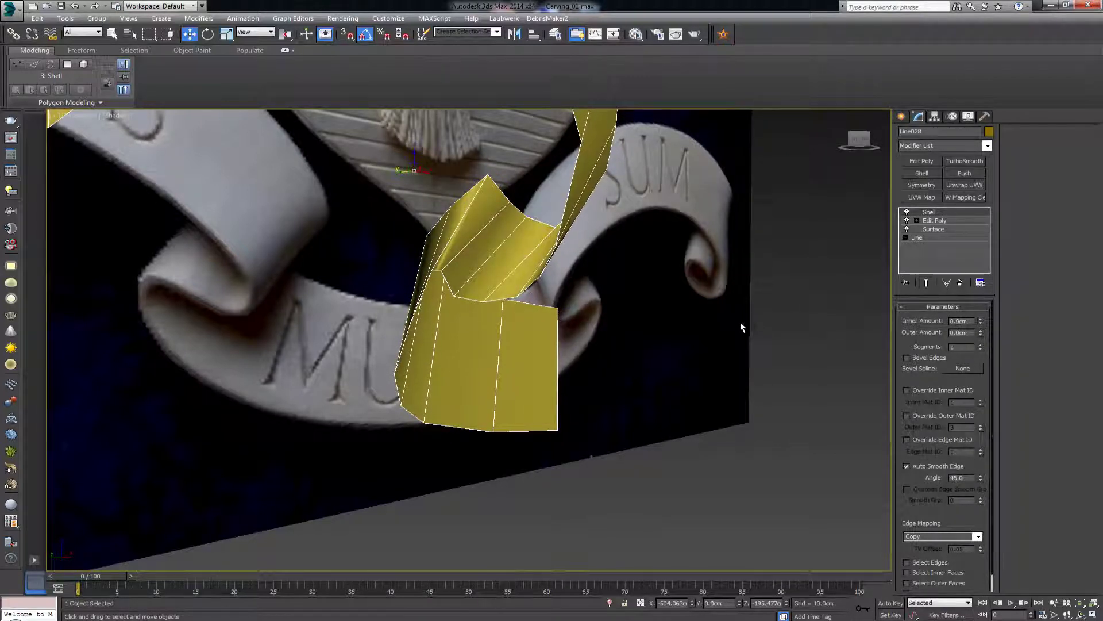
middle_click_drag(740, 321, 675, 314, "alt")
scroll(635, 337, "down", 4)
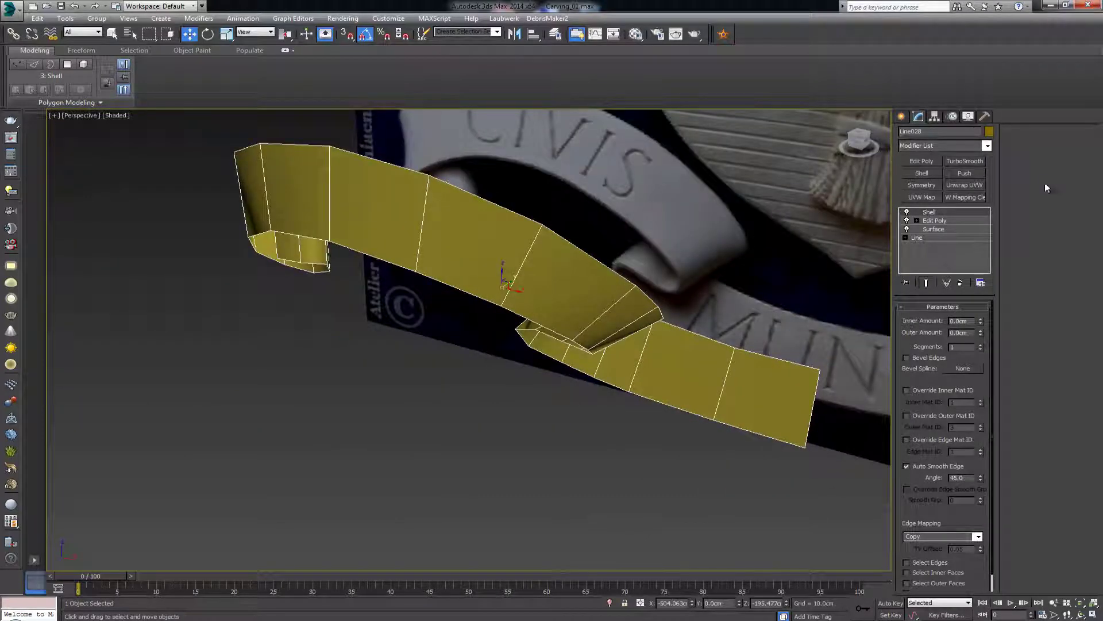
left_click(962, 283)
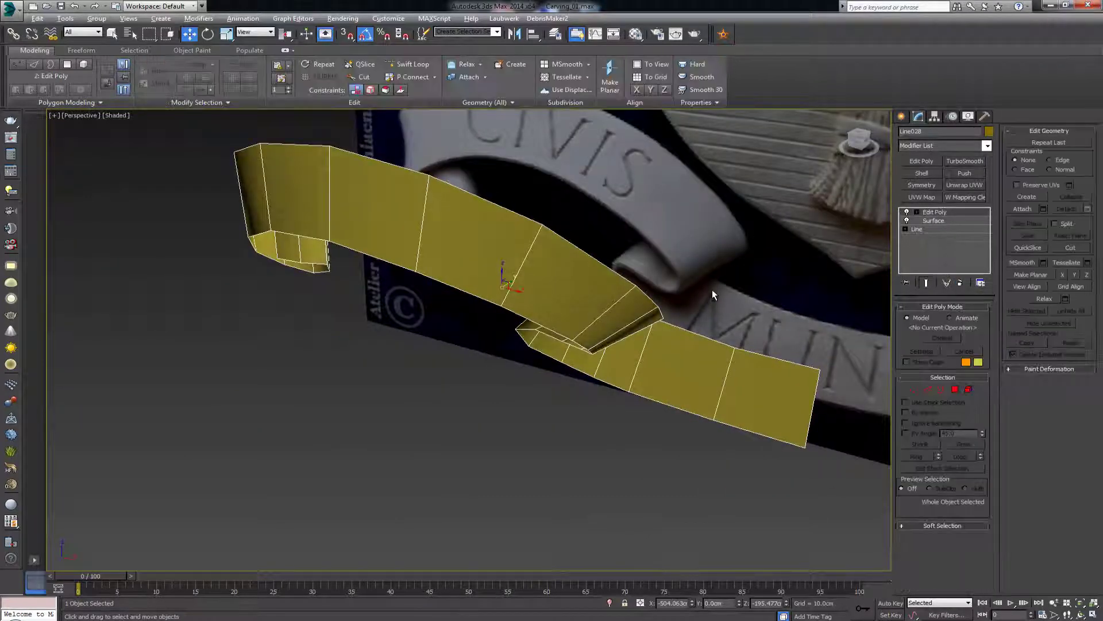
middle_click_drag(712, 288, 746, 275, "alt")
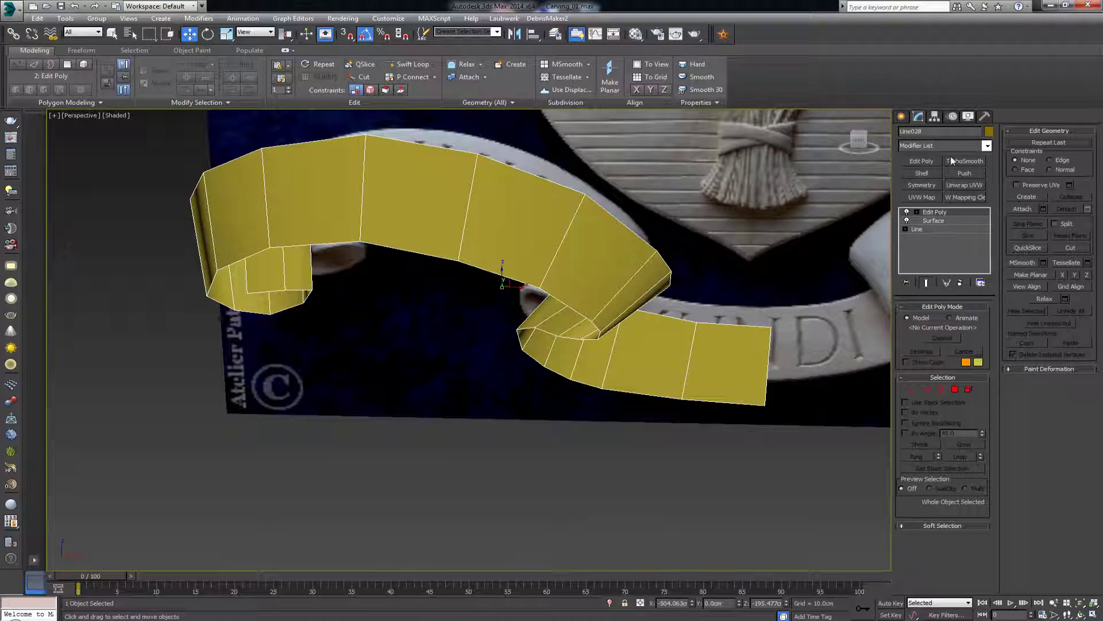
- Reset the ribbon's transform with Reset XForm and convert the object to an Editable Poly
left_click(985, 118)
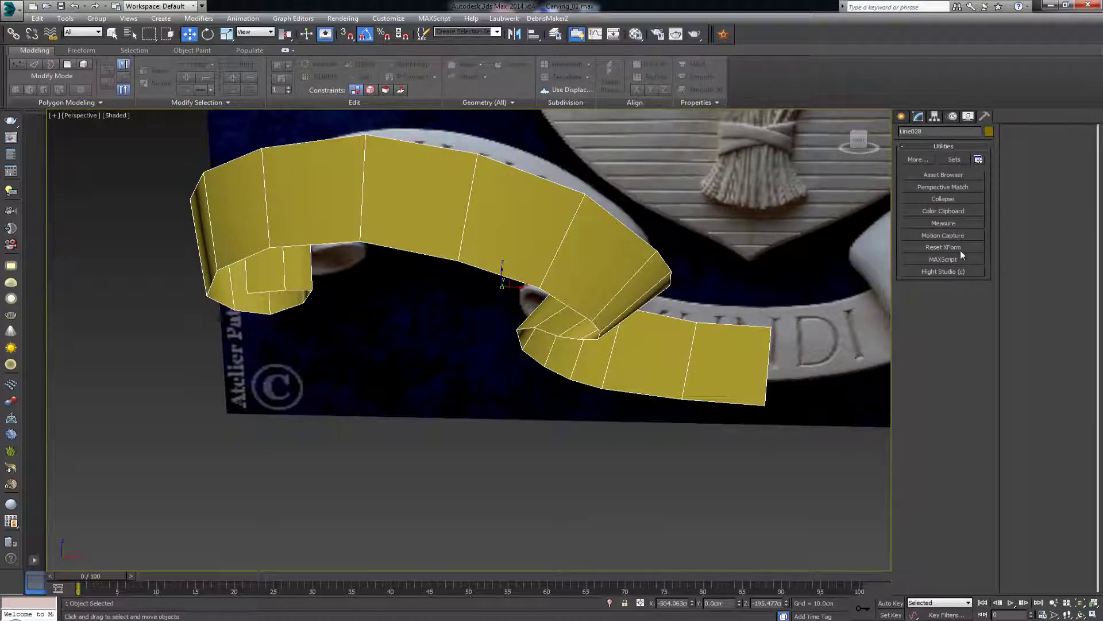
left_click(961, 250)
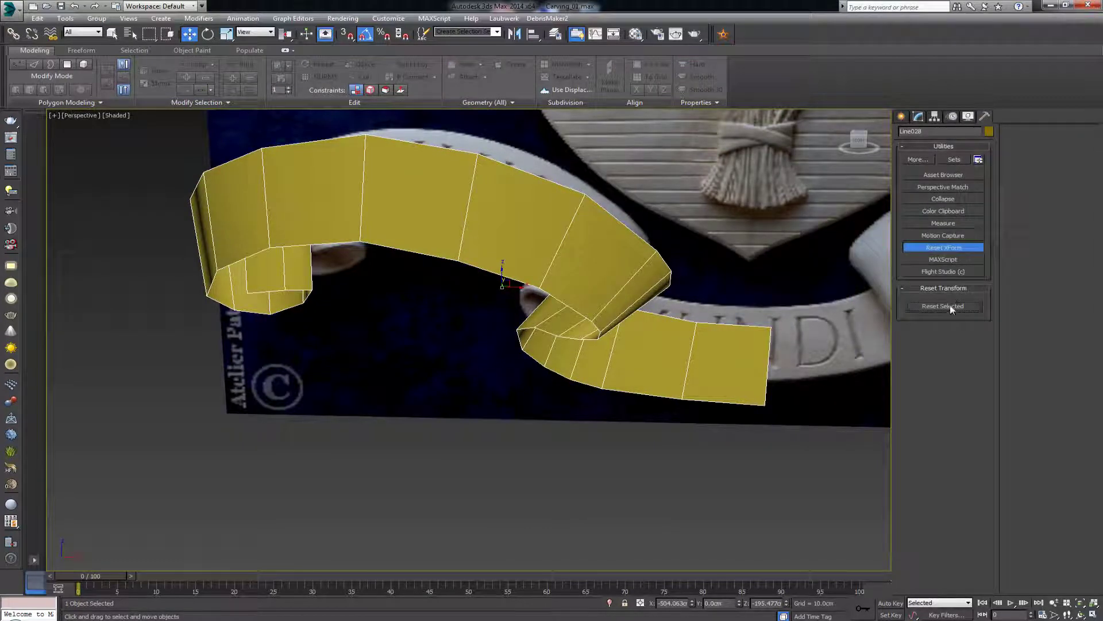
left_click(919, 117)
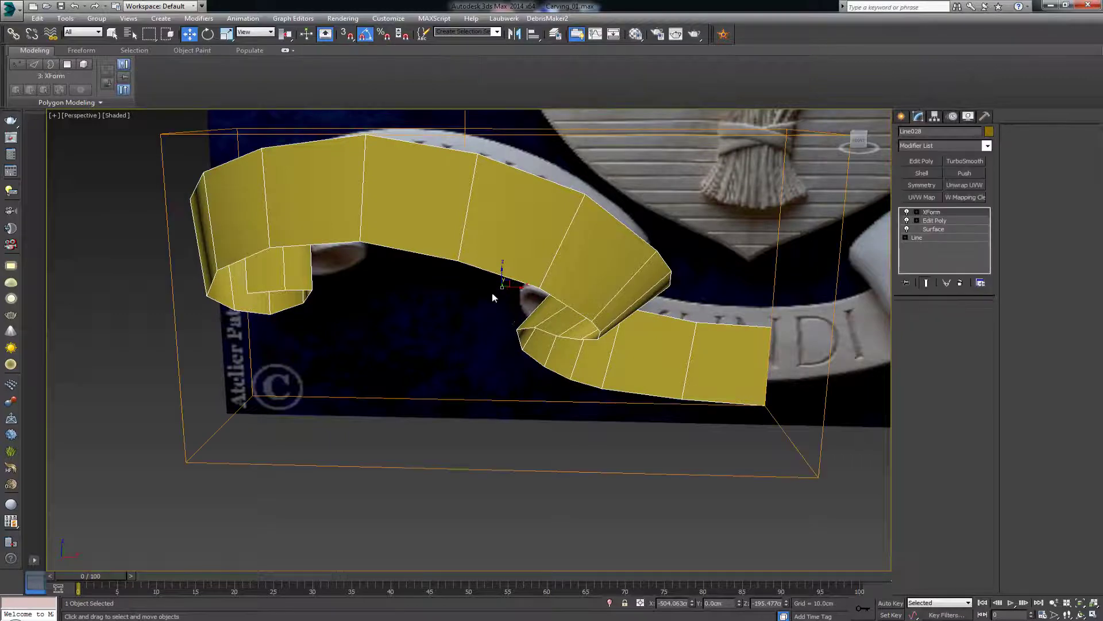
right_click(506, 246)
mouse_move(593, 343)
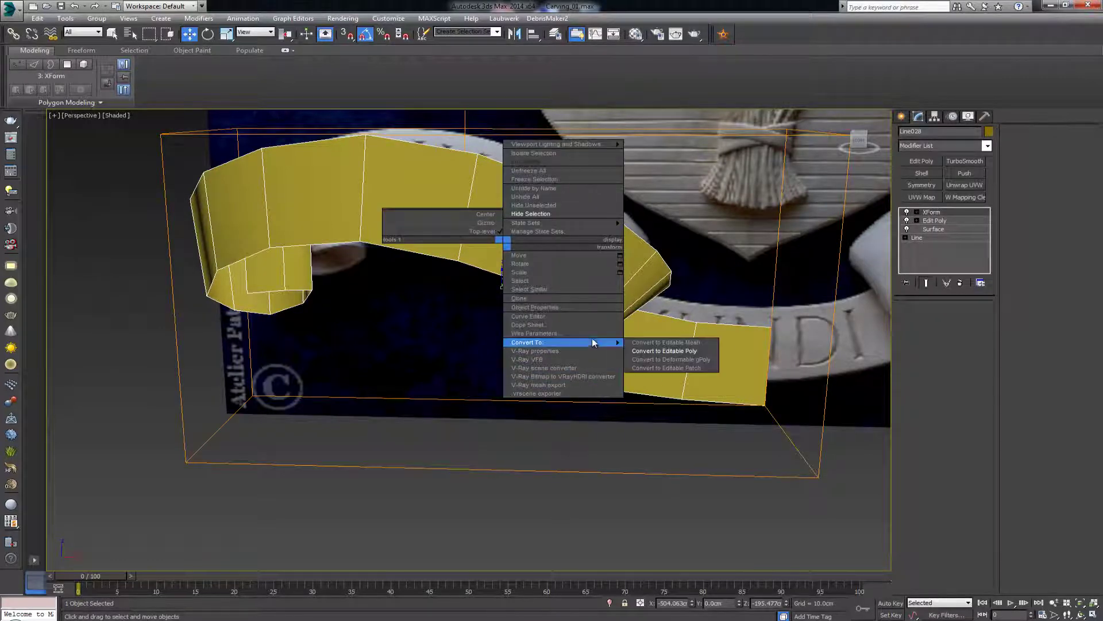
left_click(654, 351)
middle_click_drag(656, 349, 587, 370)
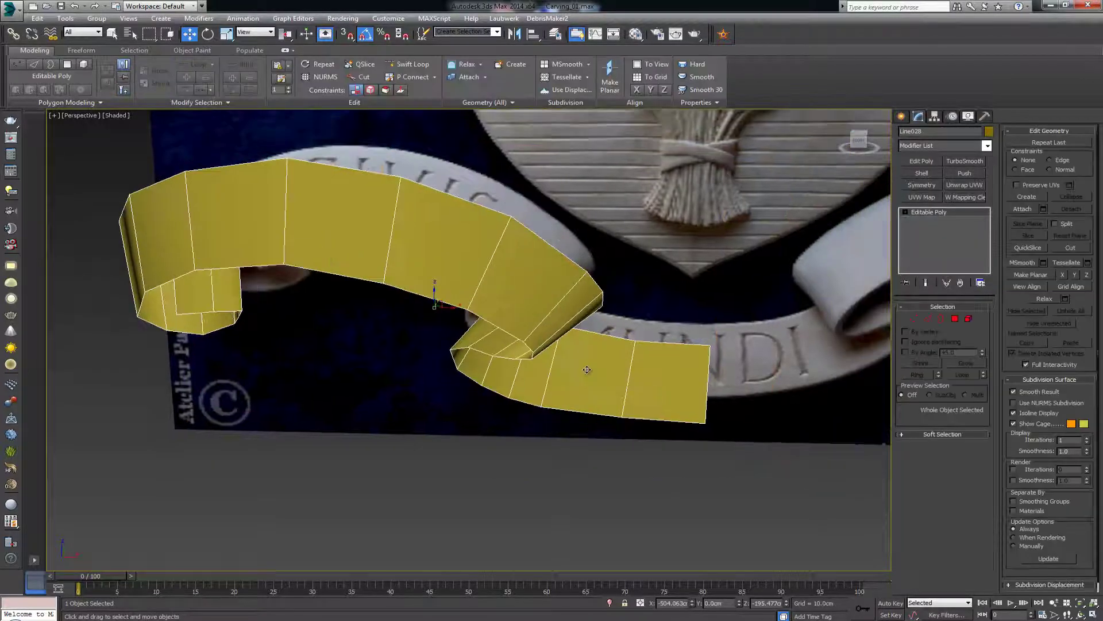
scroll(587, 369, "up", 2)
- Try a Shell modifier with an inner amount of 12.54 cm, inspect the overlapping fold, and remove the modifier
left_click(922, 173)
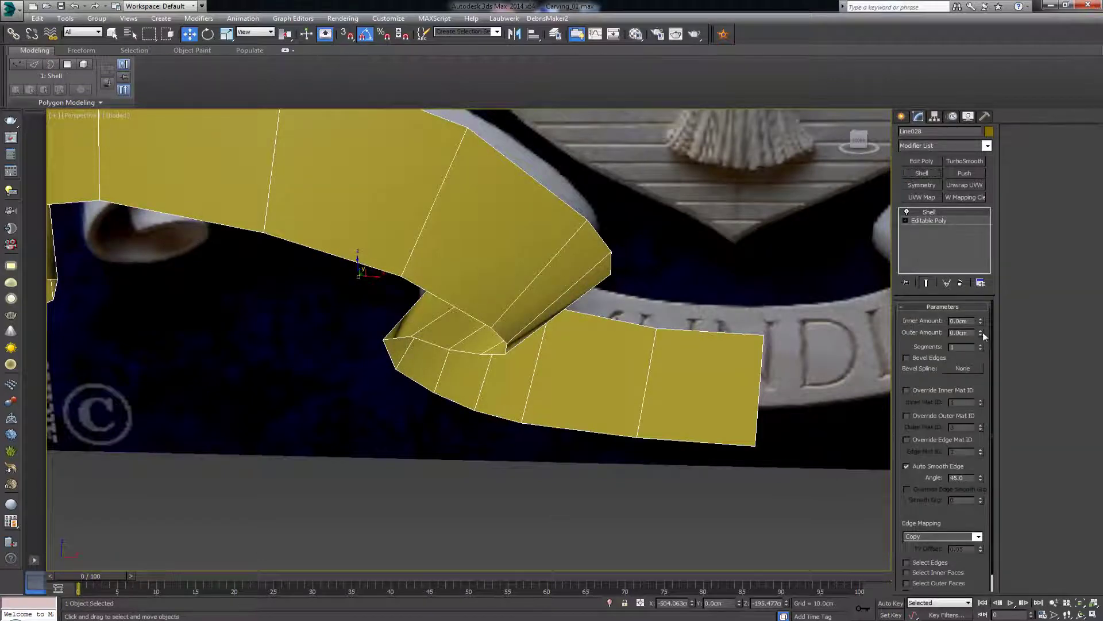
left_click_drag(981, 326, 810, 288)
middle_click_drag(689, 378, 577, 380, "alt")
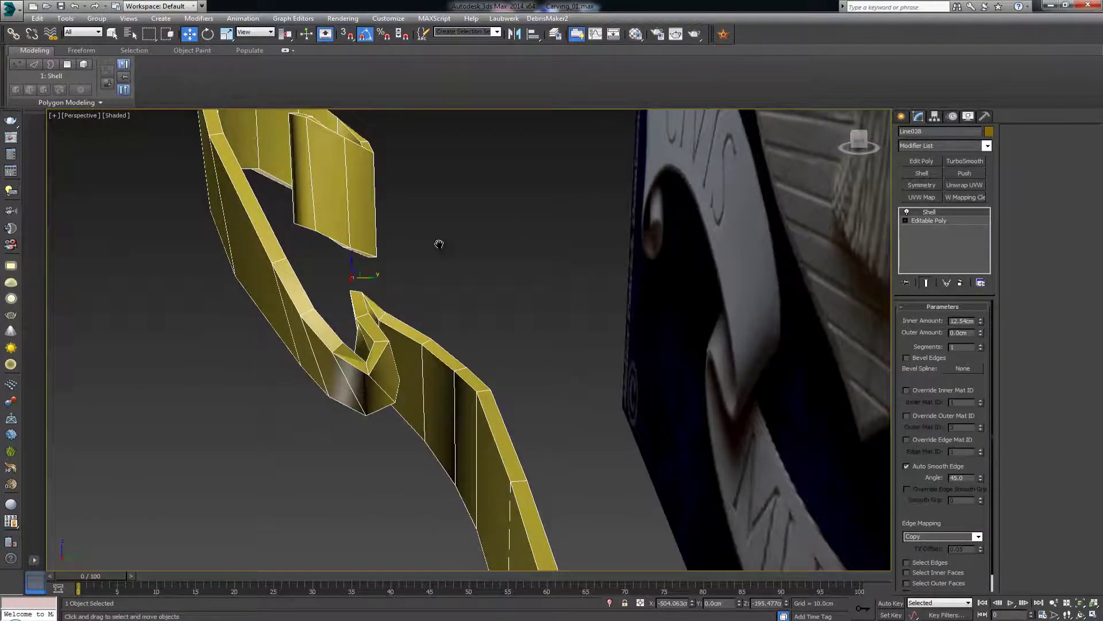
scroll(439, 244, "down", 3)
middle_click_drag(439, 244, 505, 246)
scroll(526, 287, "up", 3)
middle_click_drag(529, 289, 525, 278, "alt")
scroll(525, 280, "up", 2)
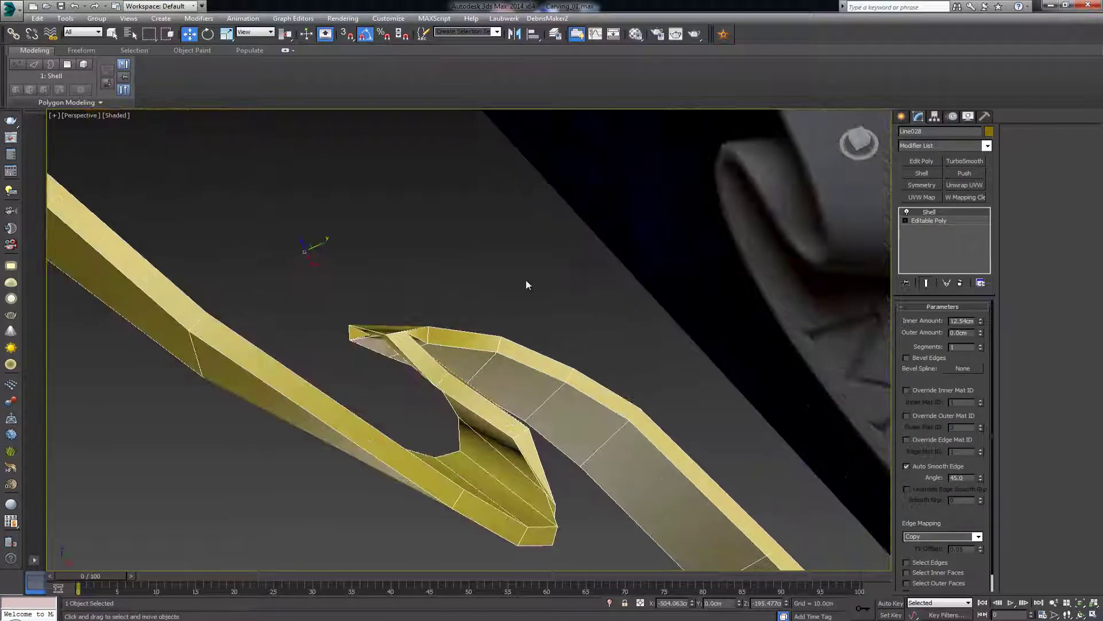
left_click(960, 283)
- Enter edge editing and reposition a cross edge where the ribbon's fold layers crowd together
key("1")
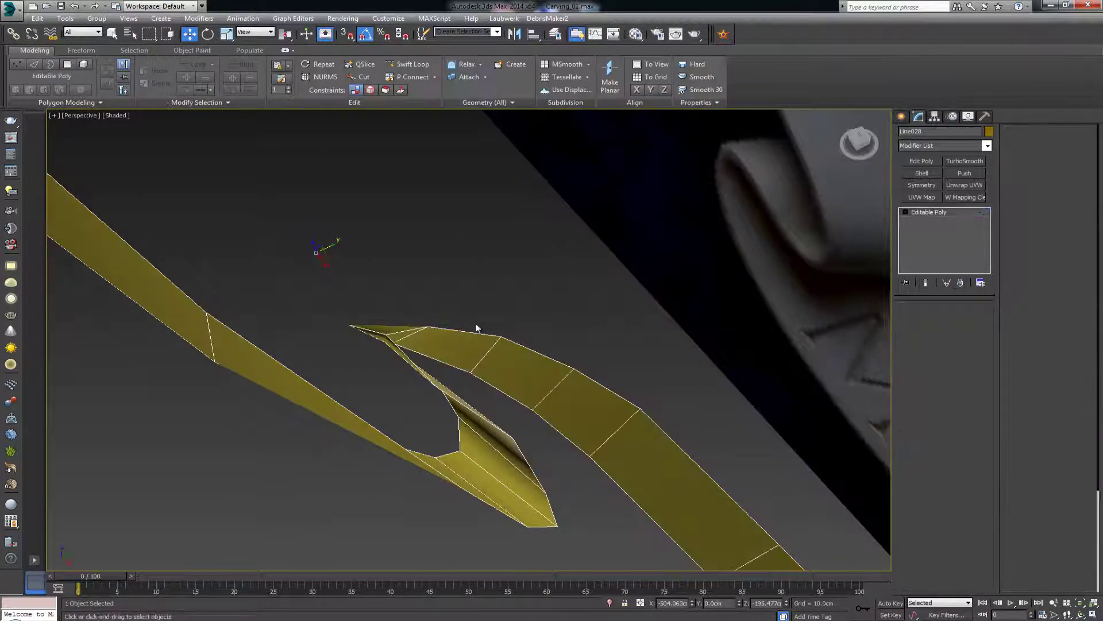
key("2")
left_click(464, 402)
key("z")
scroll(483, 367, "down", 4)
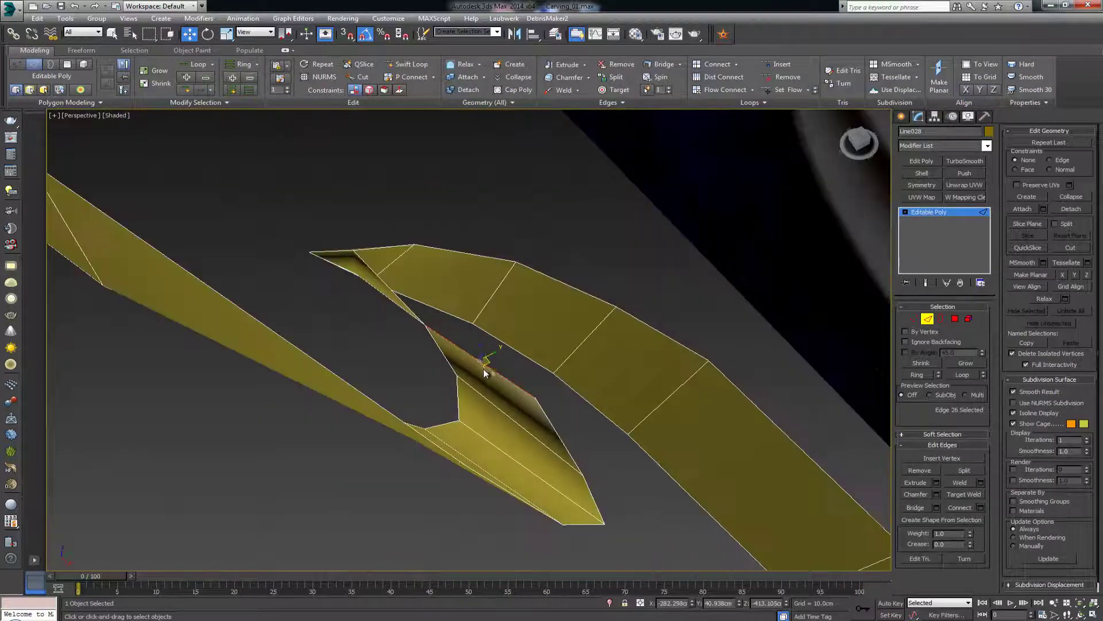
middle_click_drag(483, 368, 601, 237, "alt")
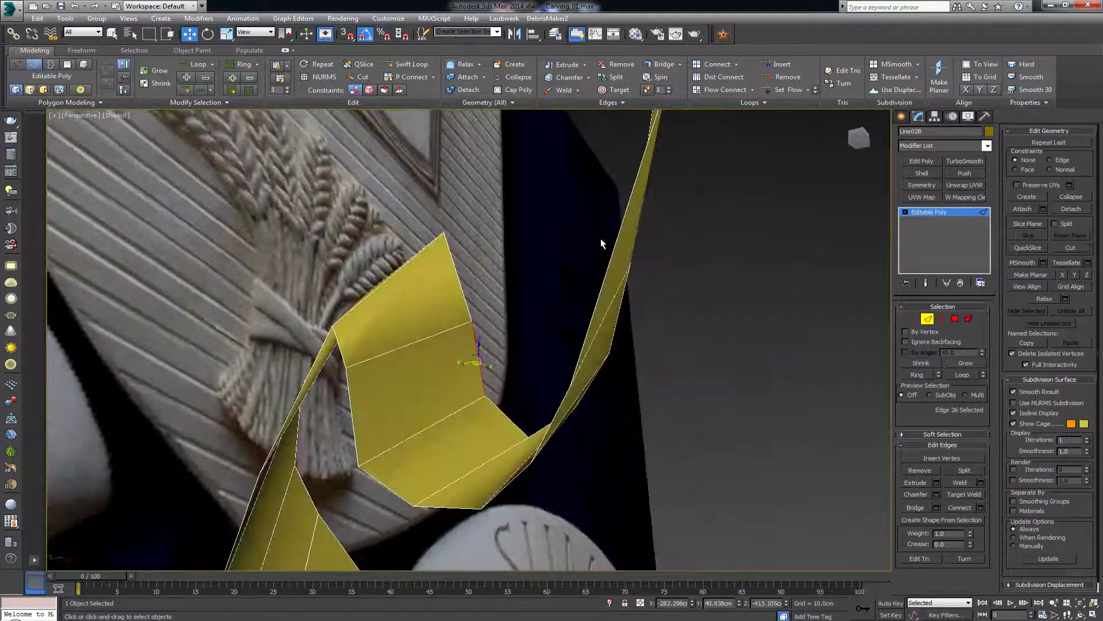
left_click(447, 333)
key("z")
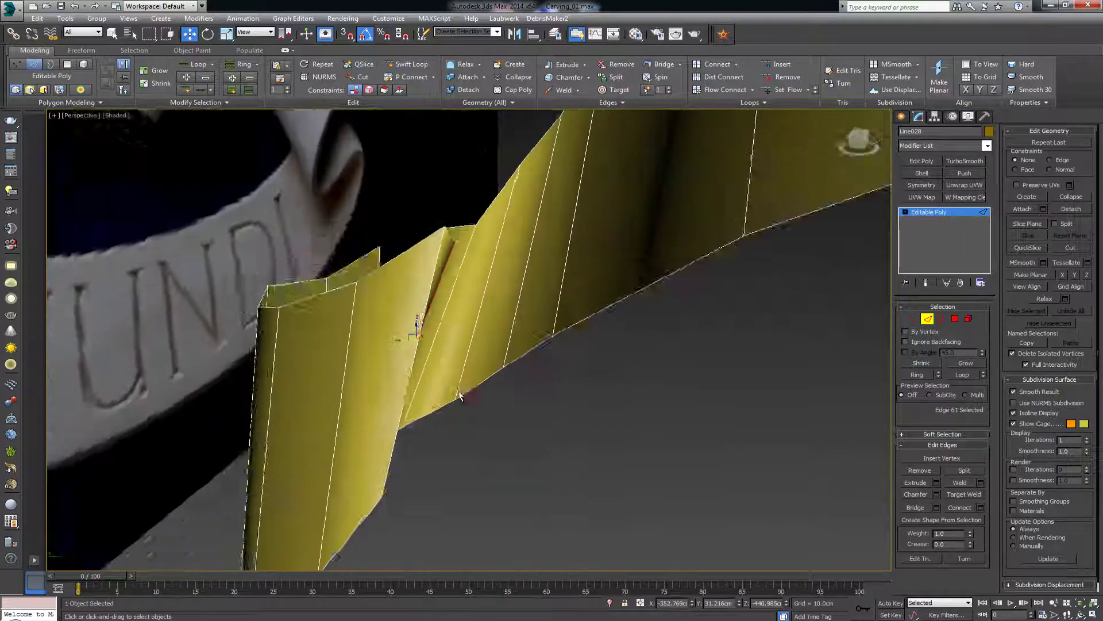
left_click_drag(404, 333, 457, 371)
- Move the fold's front cross edge away from the rear layer and its rear cross edge backward to widen the gap
middle_click_drag(456, 371, 385, 331, "alt")
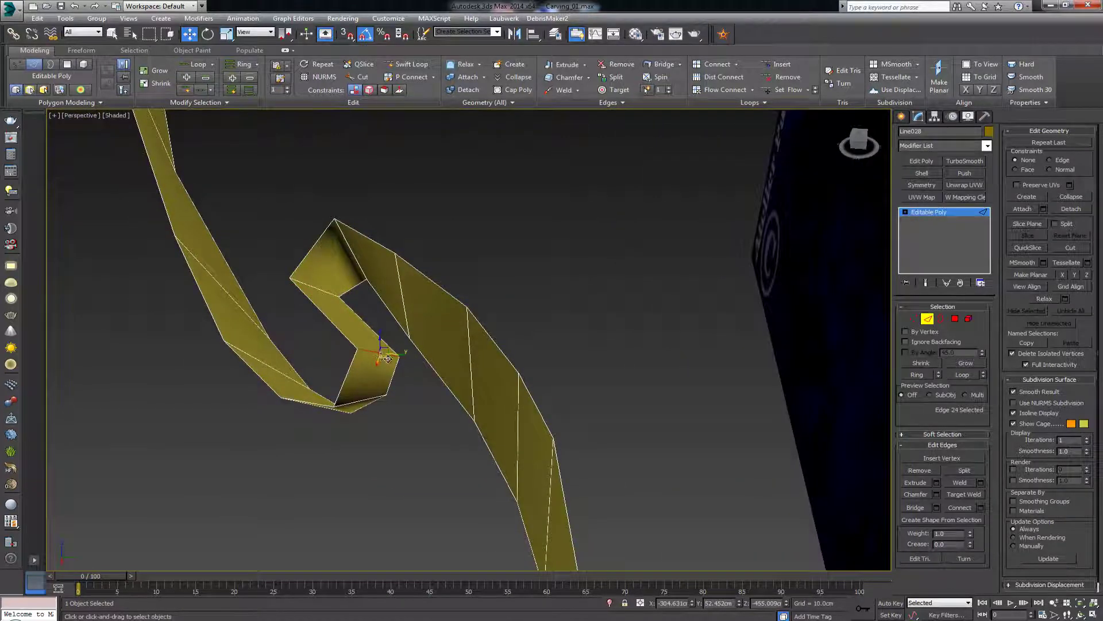
left_click_drag(388, 359, 372, 348)
left_click(404, 292)
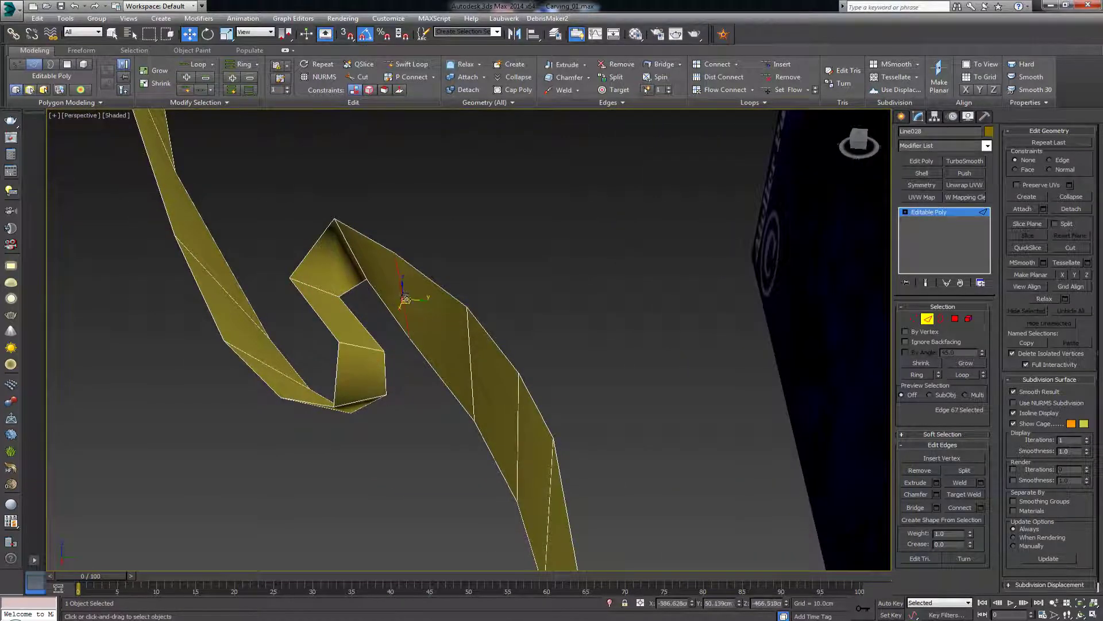
left_click_drag(412, 304, 434, 285)
left_click(364, 266)
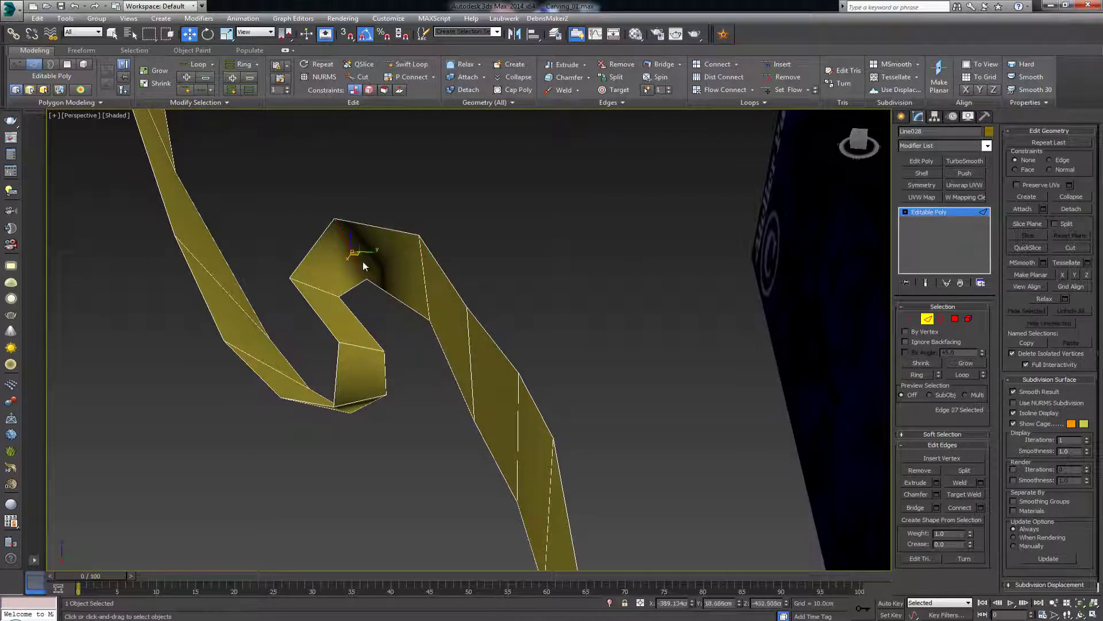
middle_click_drag(359, 256, 375, 278, "alt")
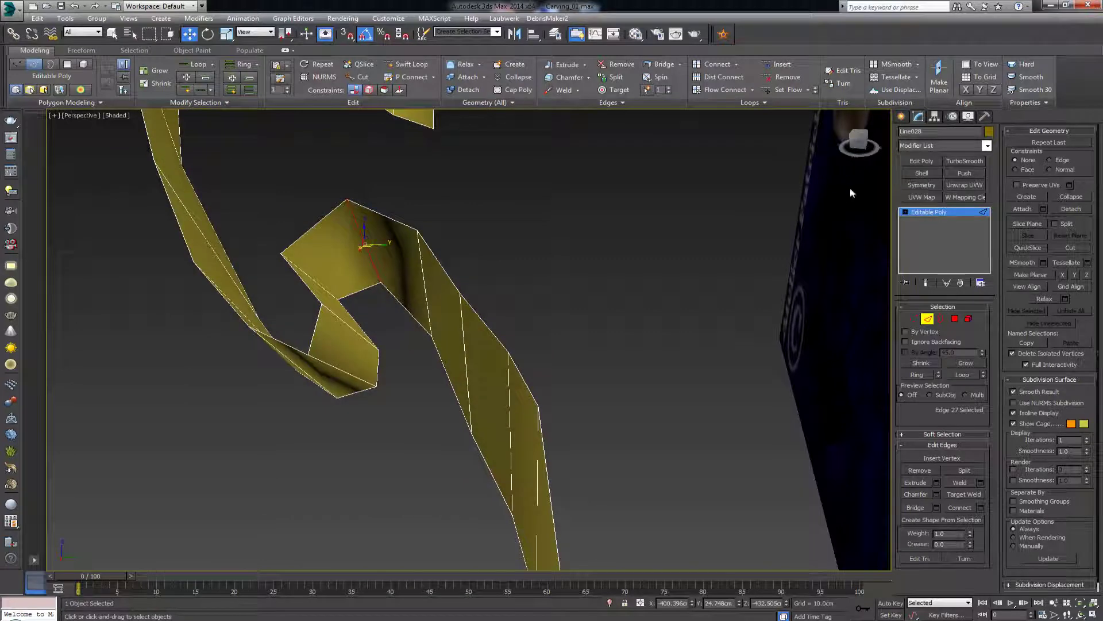
- Add a Shell modifier to the ribbon and an Edit Poly modifier above it
left_click(923, 171)
mouse_move(508, 229)
middle_mouse_down("alt")
mouse_move(523, 222)
mouse_move(507, 229)
middle_mouse_up("alt")
left_click(922, 161)
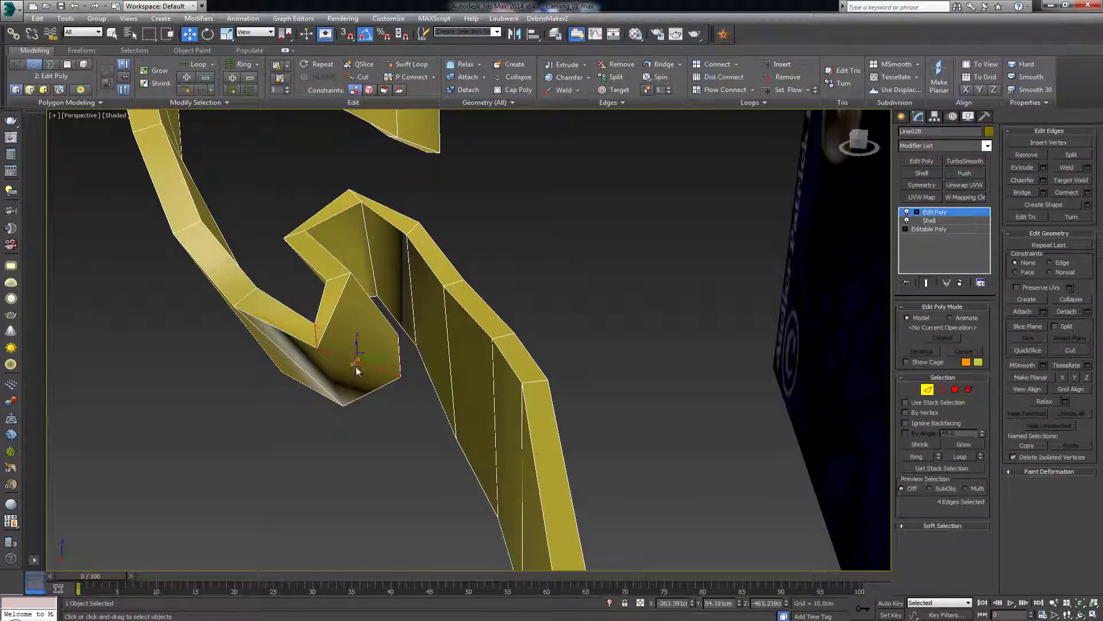
- Rotate the four selected edges at the shelled fold's lower bend to even out its thickness
key("e")
left_click_drag(352, 366, 373, 350)
key("w")
middle_click_drag(373, 349, 561, 352, "alt")
key("e")
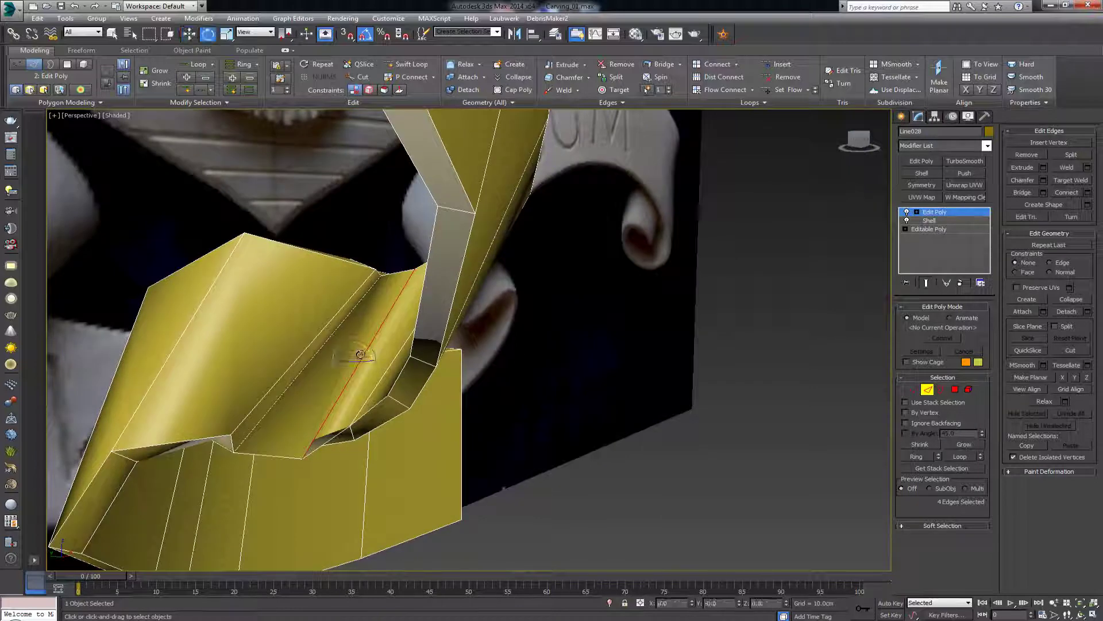
mouse_move(349, 347)
left_mouse_down()
mouse_move(376, 349)
mouse_move(343, 367)
left_mouse_up()
middle_click_drag(344, 369, 632, 281, "alt")
- Switch to vertex editing and adjust the vertices on the fold's underside rim where the shell pinches
key("1")
middle_click_drag(259, 424, 412, 379)
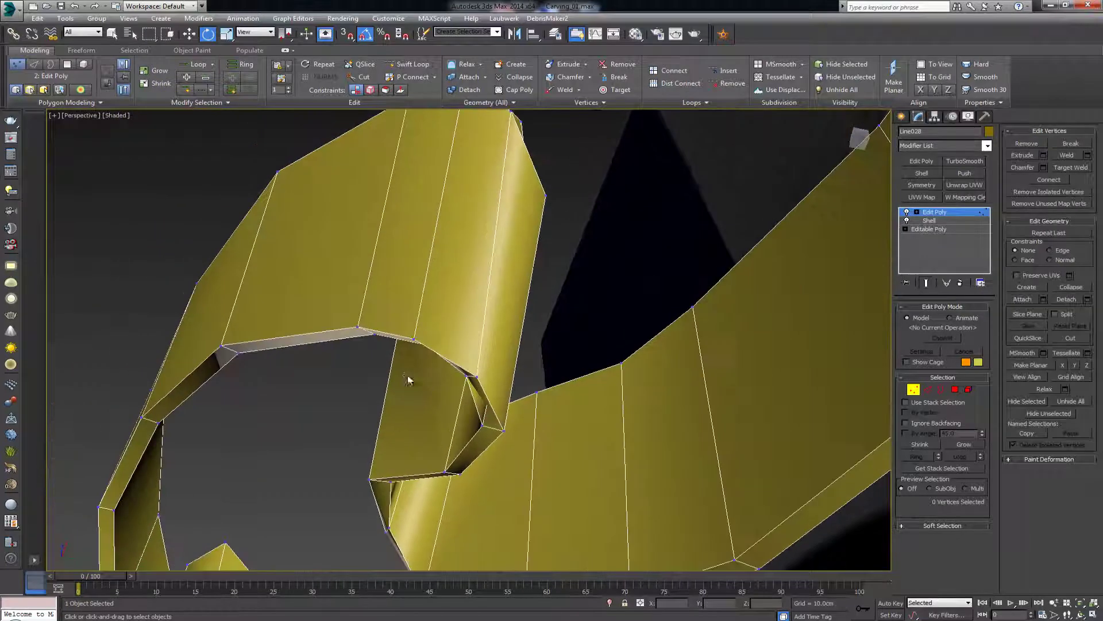
scroll(413, 379, "up", 3)
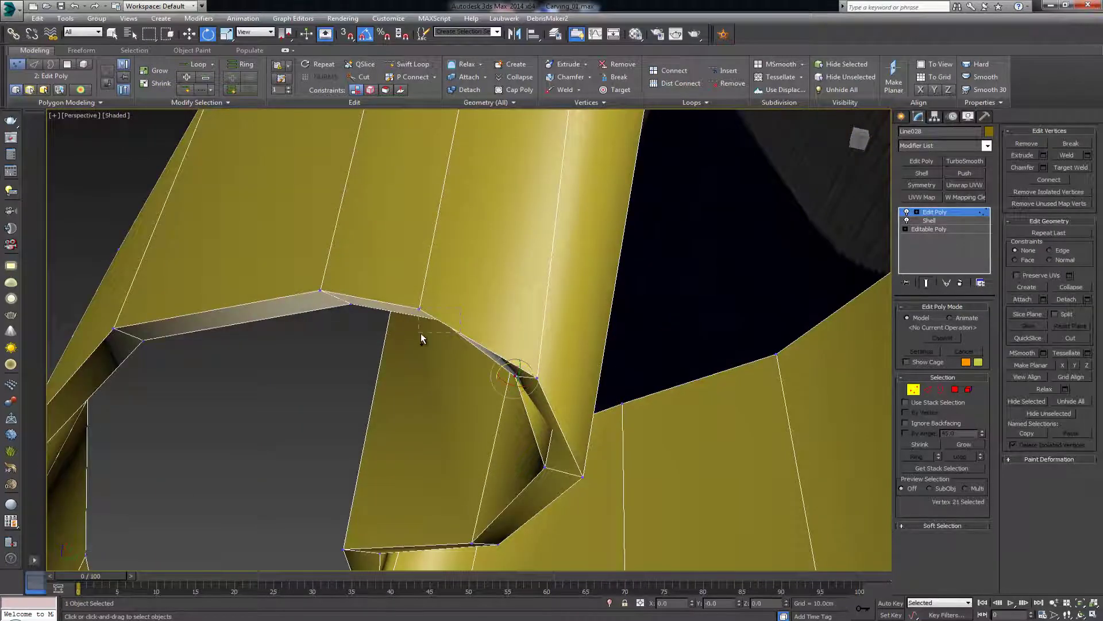
key("w")
left_click_drag(421, 333, 468, 359, "ctrl")
left_click(544, 466)
key("z")
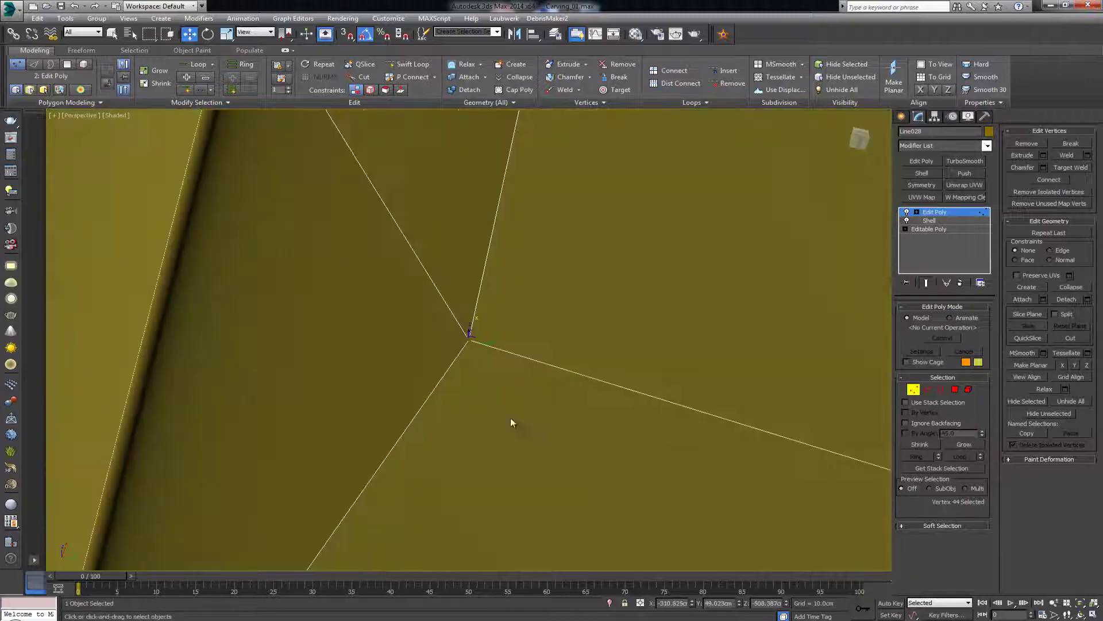
scroll(502, 409, "down", 10)
middle_click_drag(503, 409, 539, 416, "alt")
left_click_drag(504, 397, 506, 375)
- Shift the fold's inner corner vertex away from the rear layer and adjust a neighbouring vertex on the front band
middle_click_drag(506, 374, 701, 428, "alt")
middle_click_drag(552, 428, 547, 417)
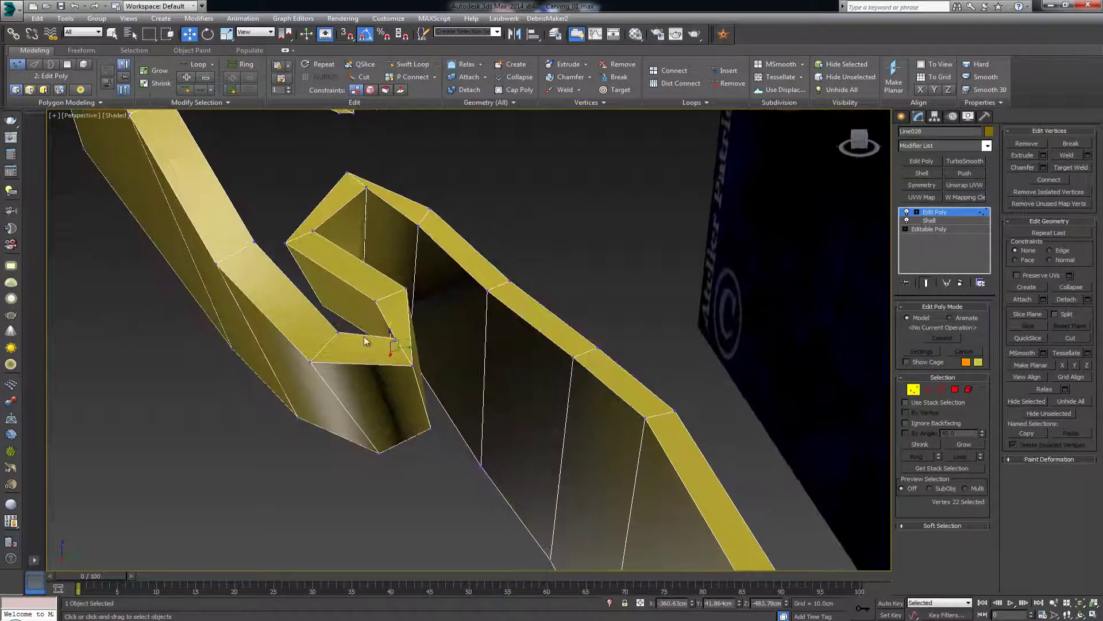
left_click_drag(401, 340, 383, 340)
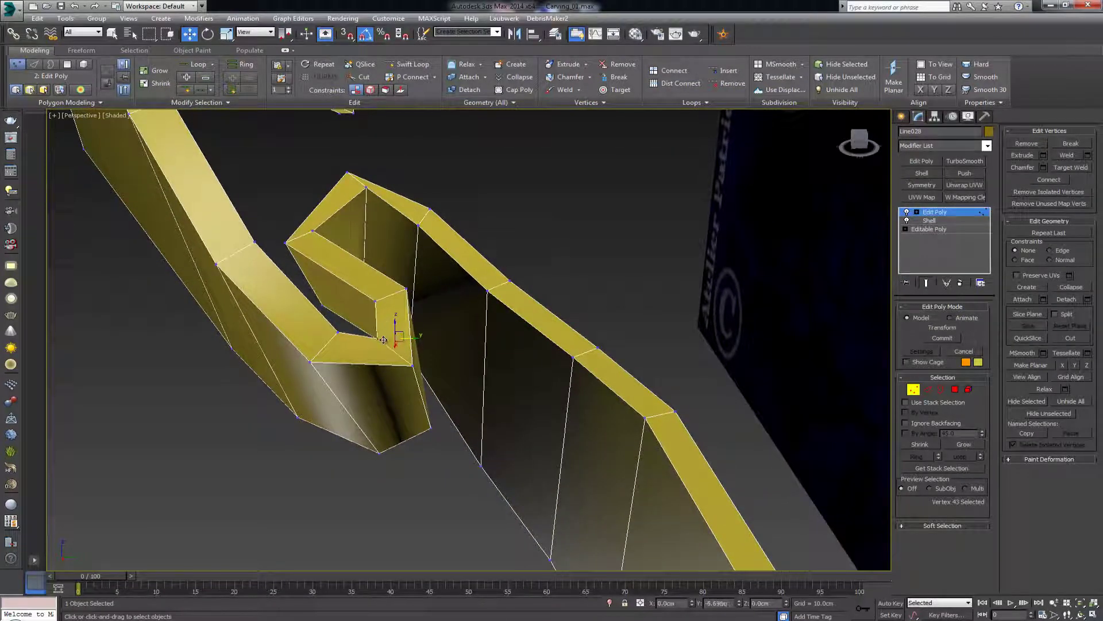
middle_click_drag(388, 338, 297, 388, "alt")
scroll(420, 345, "down", 3)
left_click(290, 380)
left_click_drag(292, 363, 293, 366)
- Reposition the two vertices at the tight inner bend of the fold and leave vertex editing
middle_click_drag(302, 374, 699, 384, "alt")
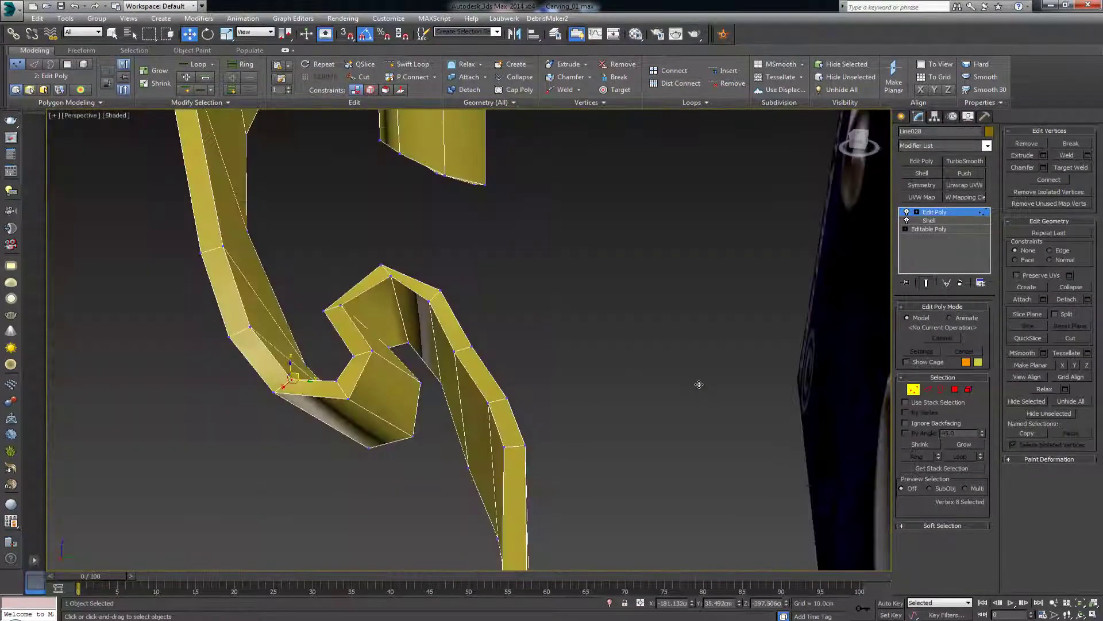
left_click(341, 382)
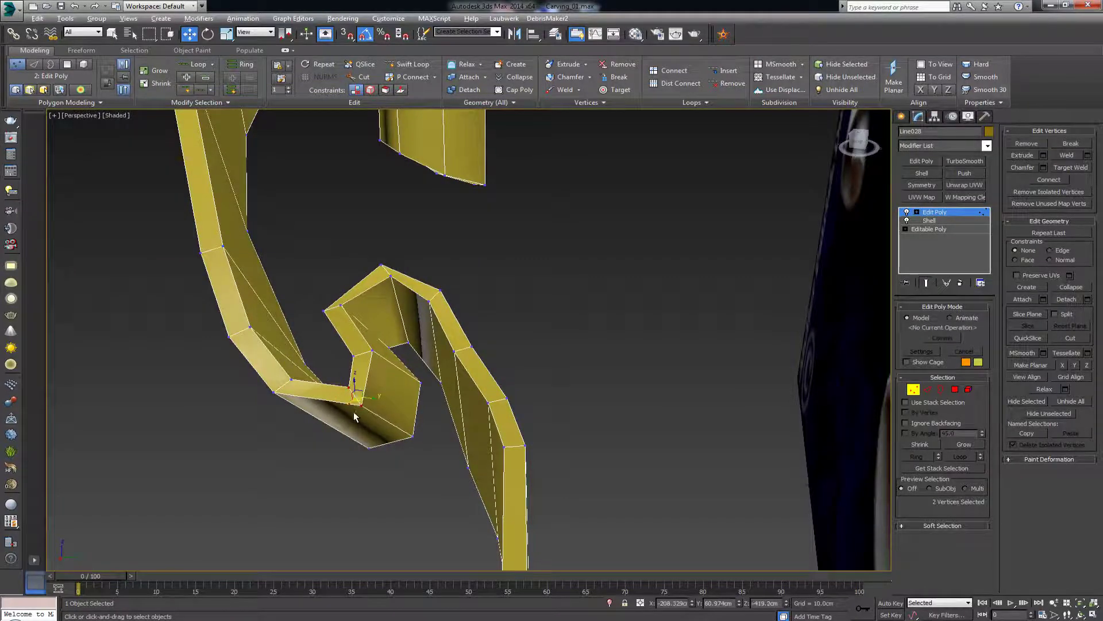
middle_click_drag(354, 412, 383, 294, "alt")
left_click(432, 358)
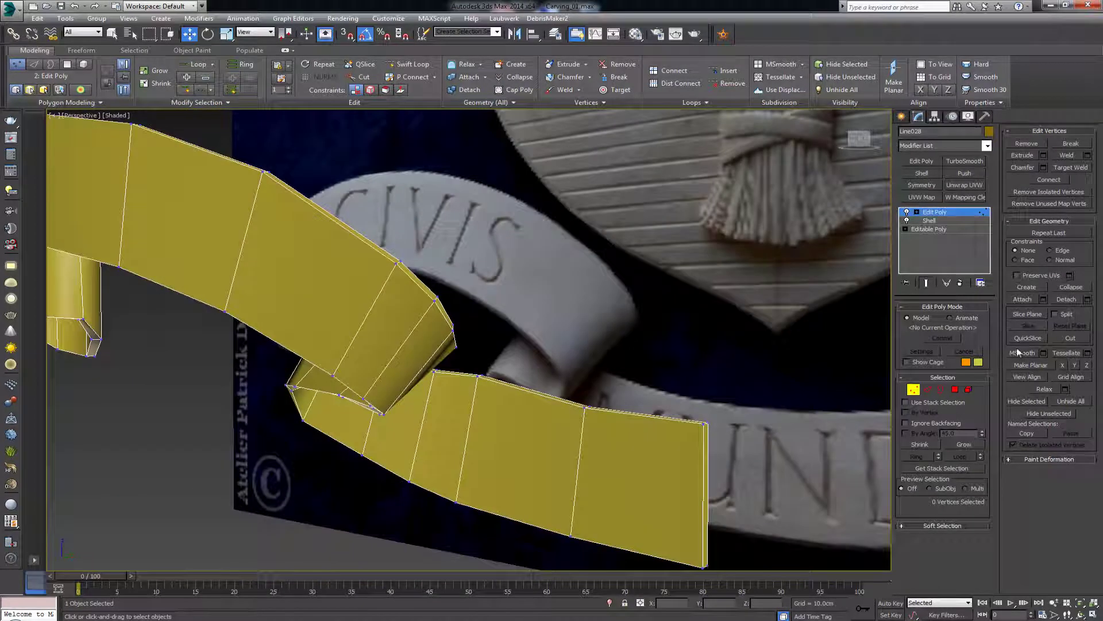
left_click(913, 389)
- Try a TurboSmooth modifier with 2 iterations on the ribbon and inspect the smoothed shape in perspective
scroll(481, 319, "down", 4)
middle_click_drag(506, 346, 538, 324)
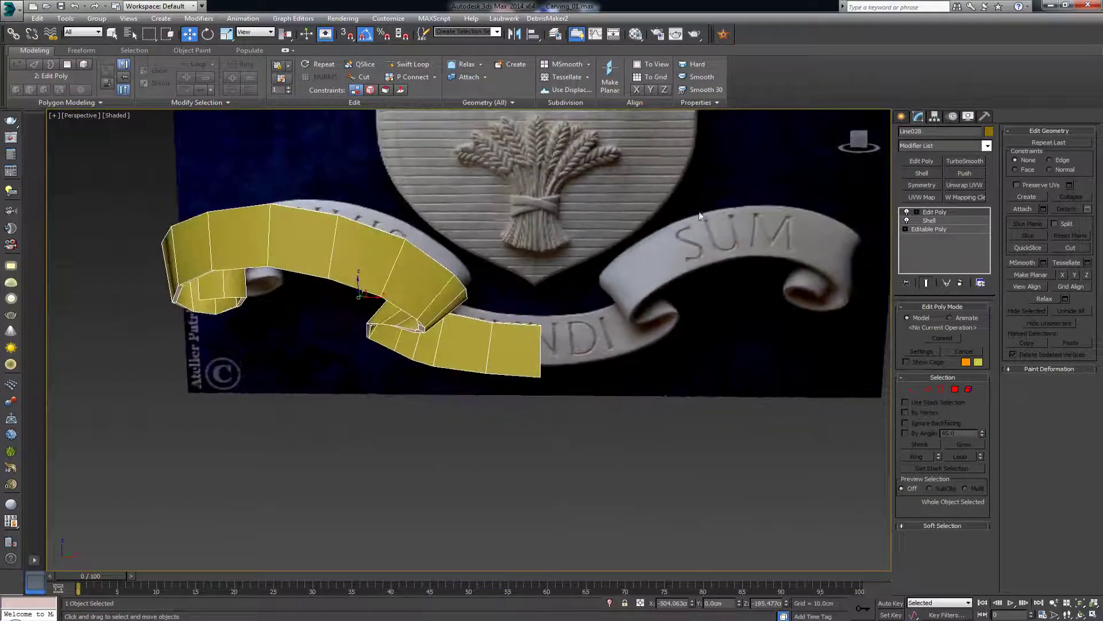
left_click(967, 161)
left_click(491, 250)
left_click(387, 279)
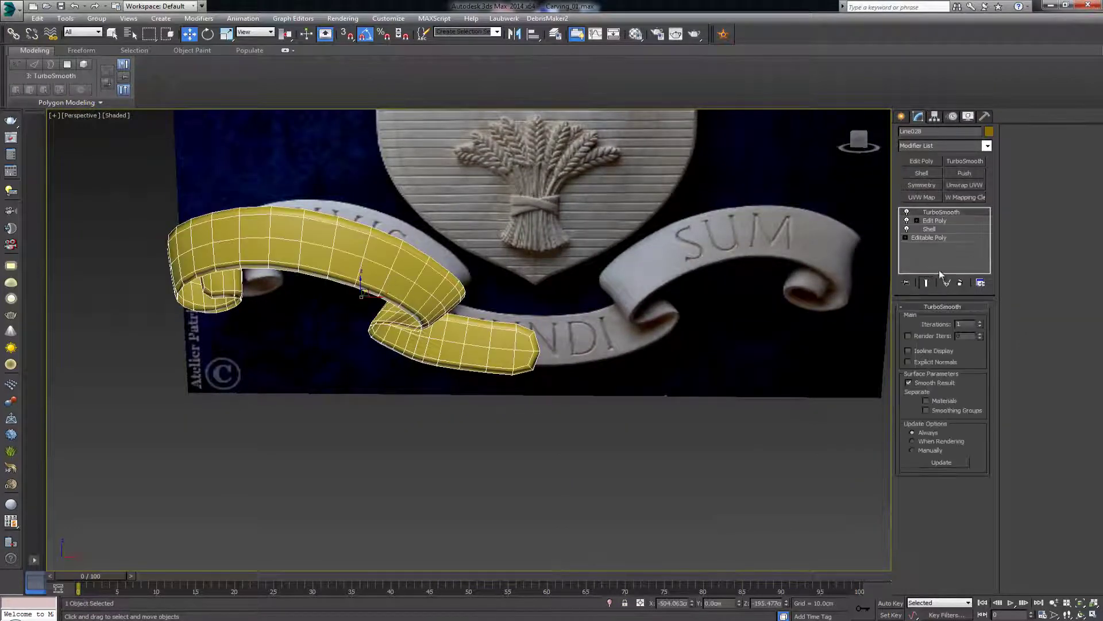
left_click(981, 322)
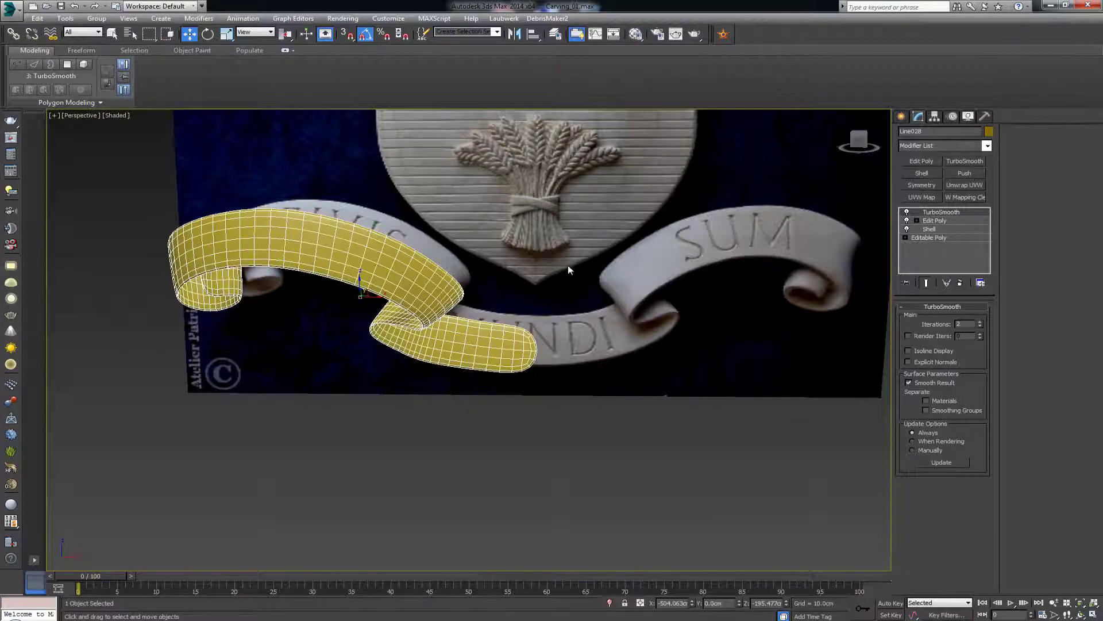
left_click(547, 265)
middle_click_drag(476, 263, 484, 266)
- Compare the smoothed ribbon with the reference in the Front view and remove the TurboSmooth modifier
key("alt+w")
right_click(687, 251)
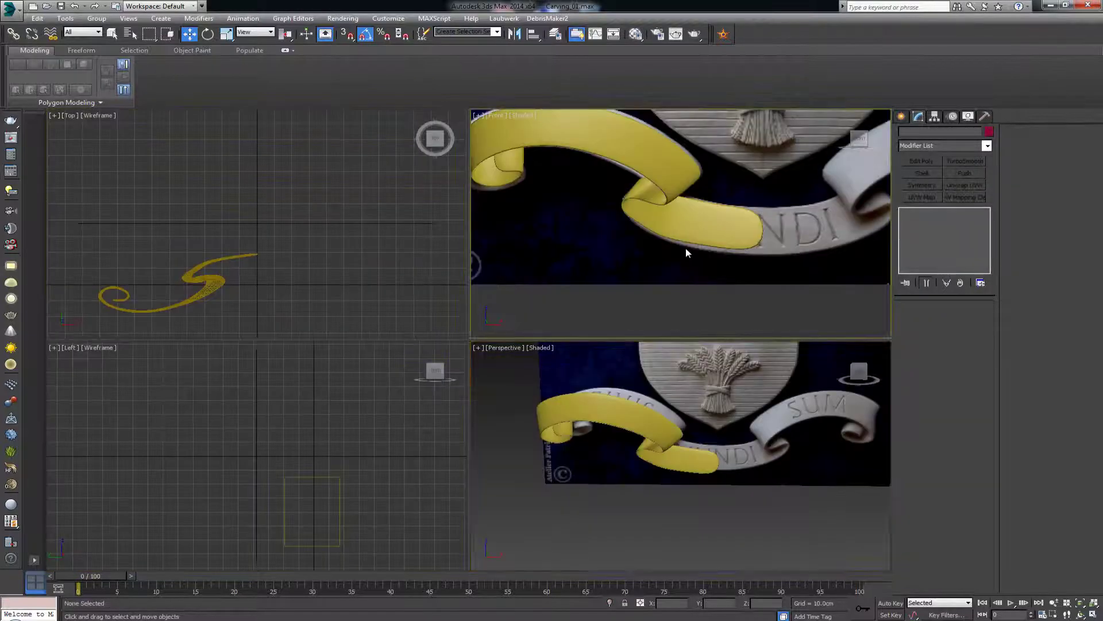
key("alt+w")
middle_click_drag(495, 212, 521, 284)
scroll(520, 284, "down", 2)
left_click(520, 283)
scroll(520, 283, "up", 3)
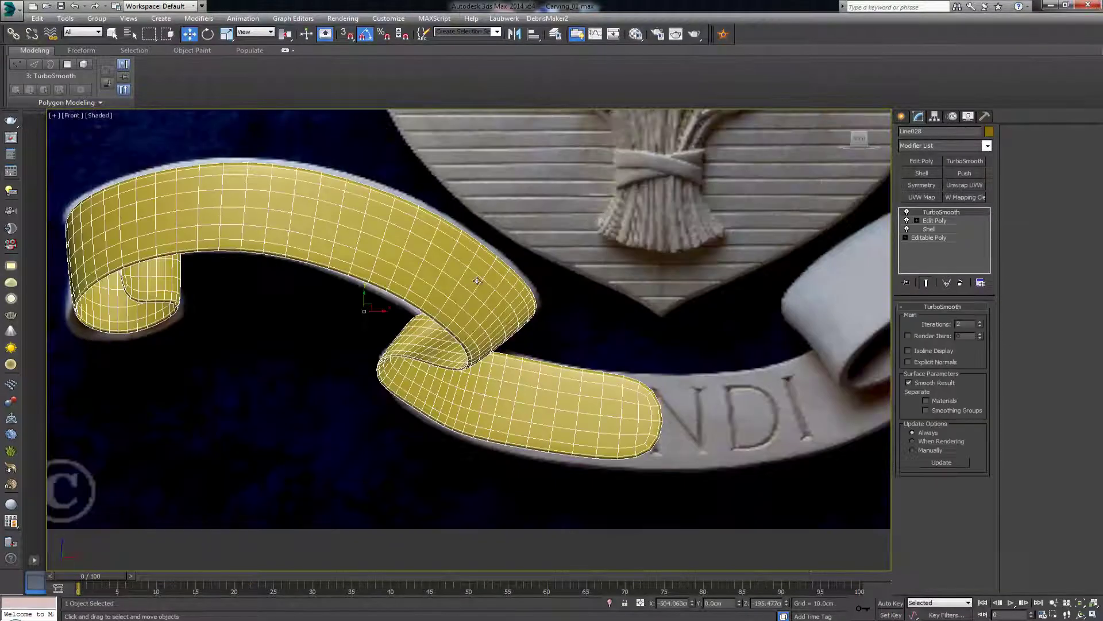
left_click(960, 282)
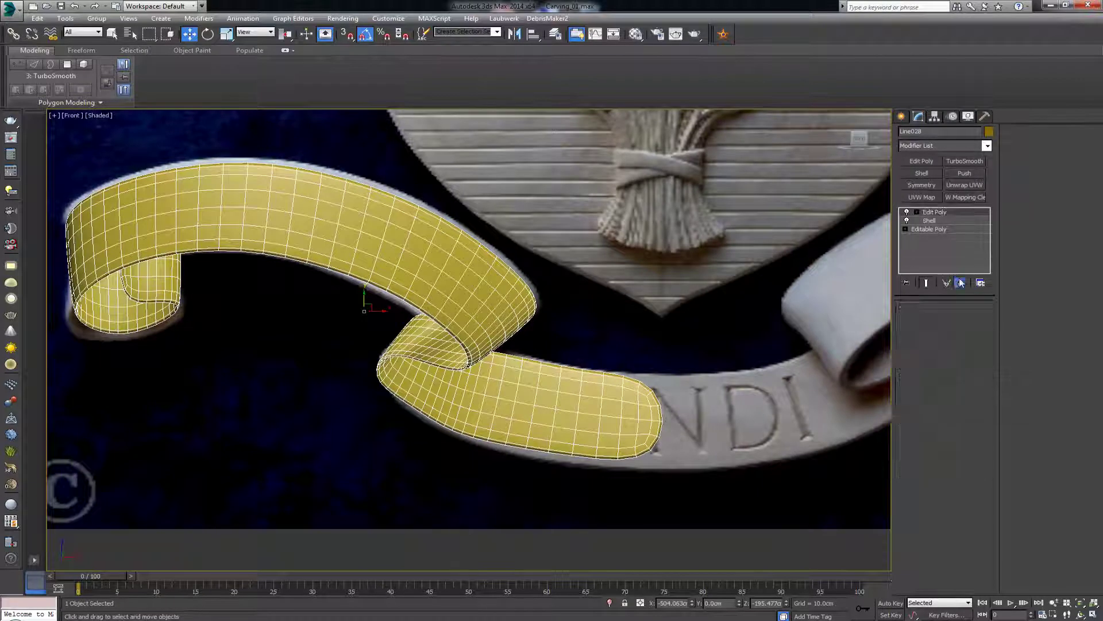
- Delete the end-cap polygon at the ribbon's cut end in the middle of the banner
middle_click_drag(811, 285, 666, 304, "alt")
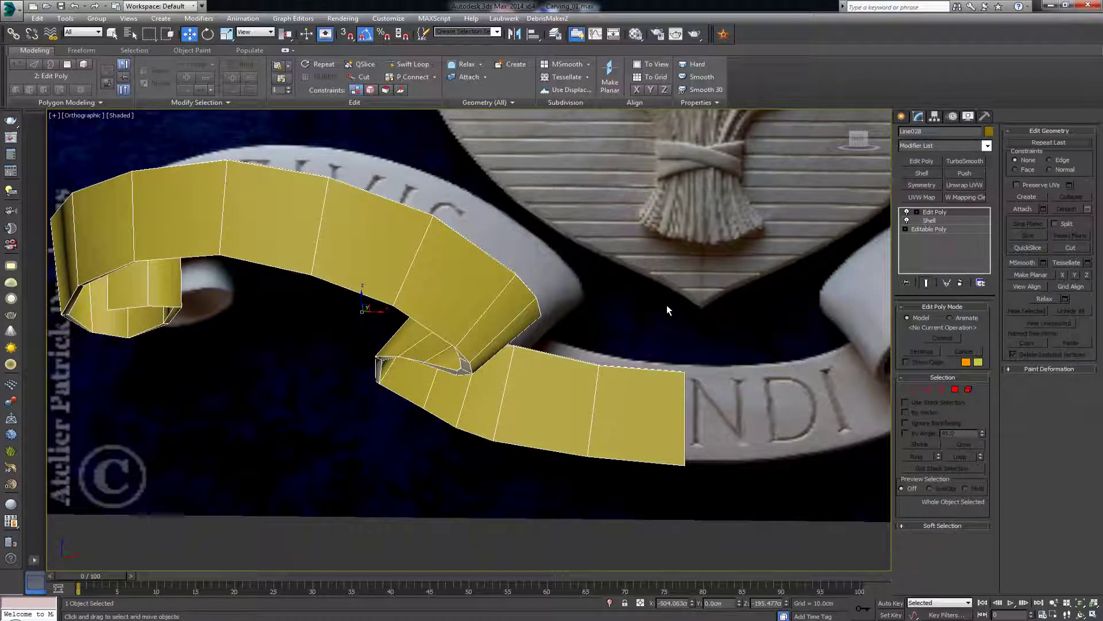
key("f")
key("alt+w")
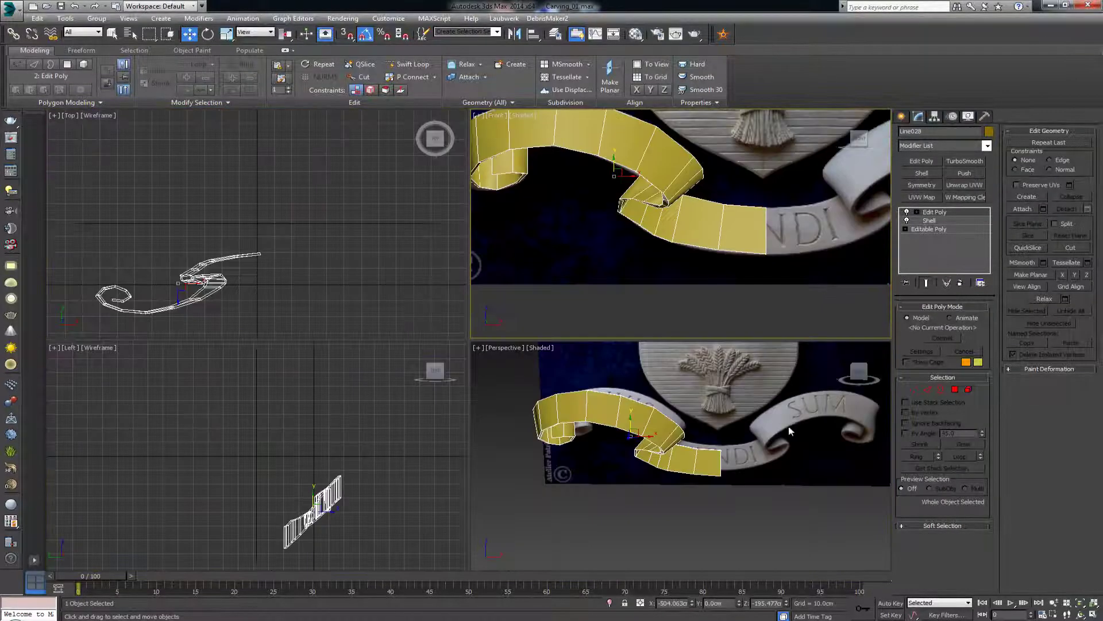
right_click(715, 370)
key("alt+w")
scroll(654, 357, "up", 6)
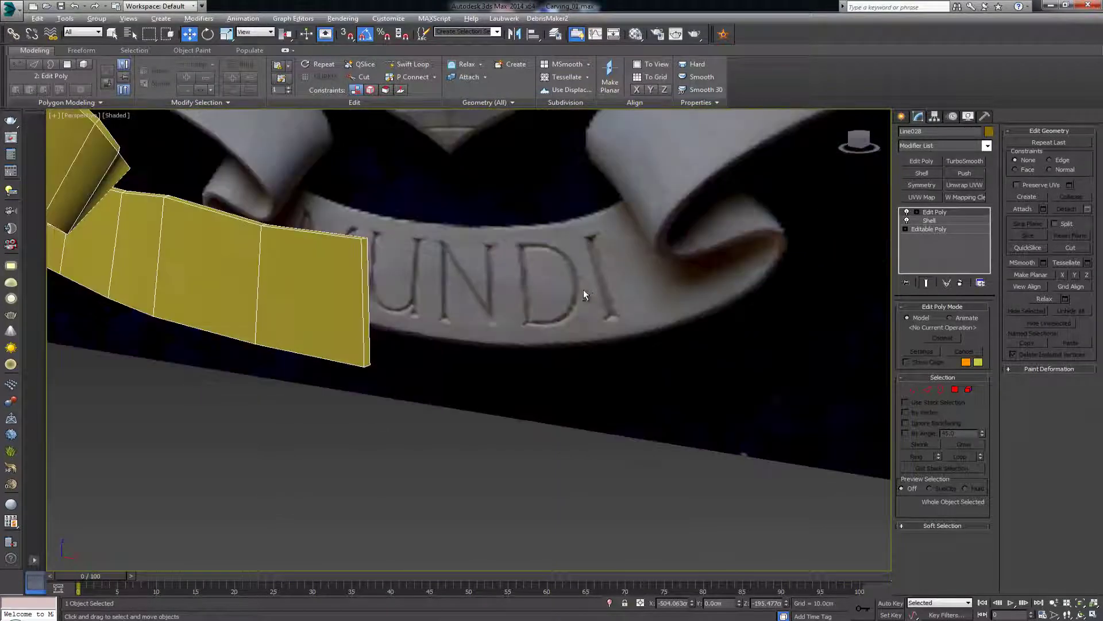
key("4")
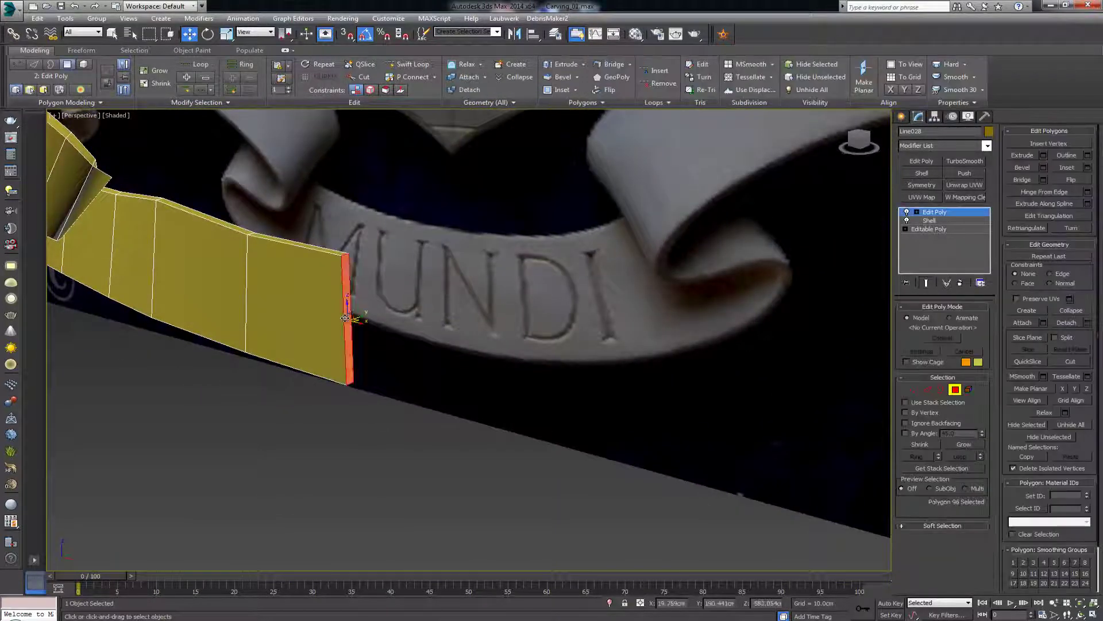
scroll(350, 345, "up", 6)
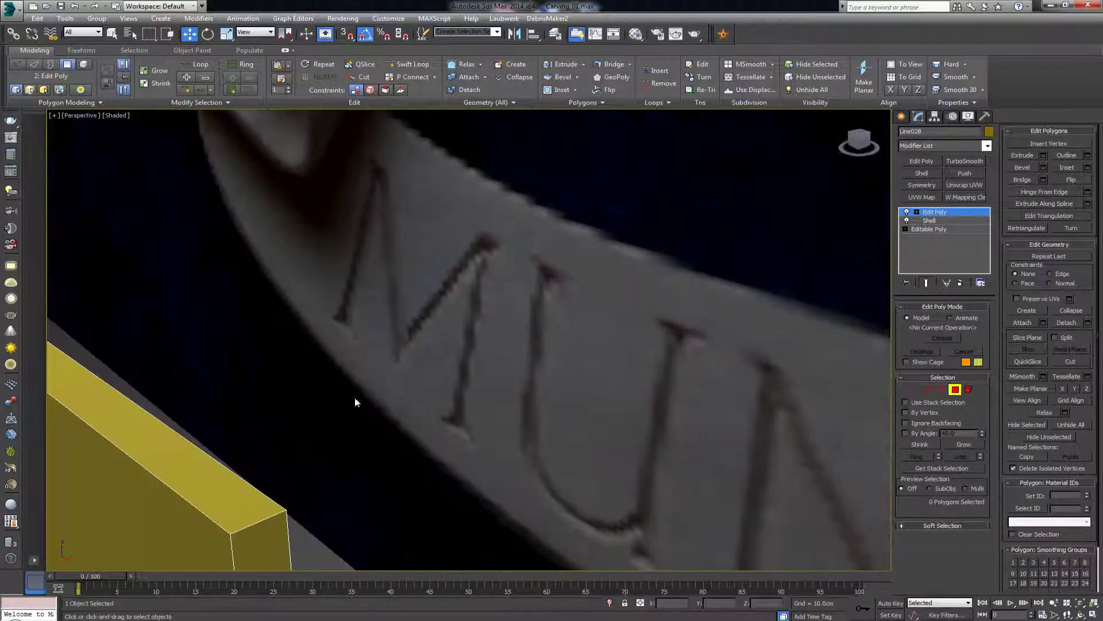
- Connect the edges across the ribbon's thickness with 2 segments, pinched apart towards the rims, and leave edge editing
key("2")
left_click(264, 518)
middle_click_drag(314, 478, 339, 419)
scroll(344, 471, "down", 4)
middle_click_drag(350, 511, 364, 422, "alt")
middle_click_drag(363, 422, 401, 391)
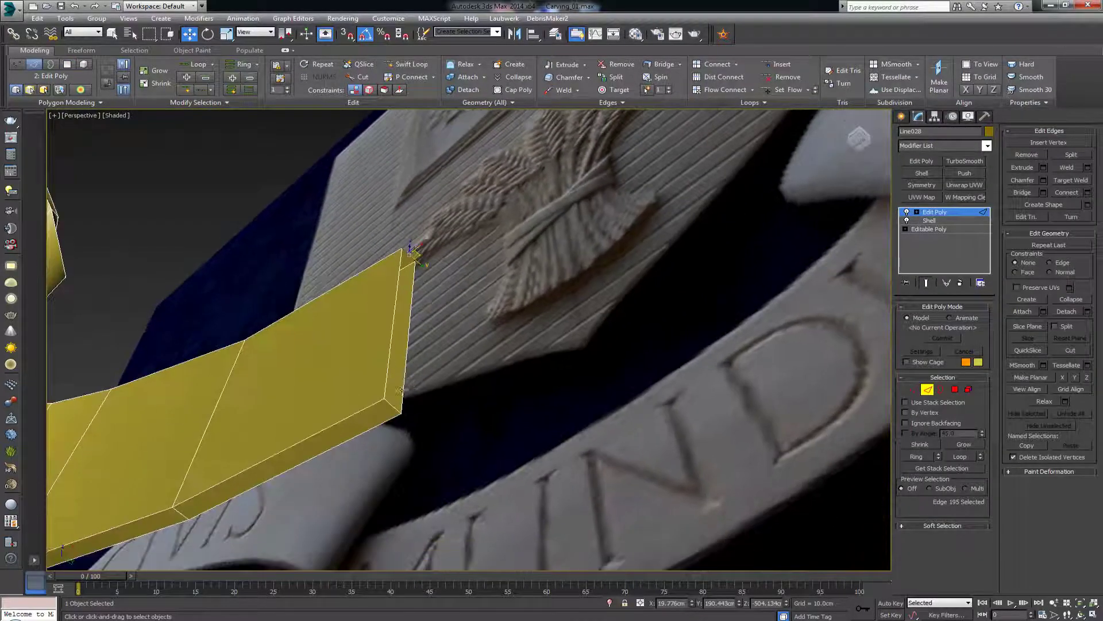
left_click(388, 404, "ctrl")
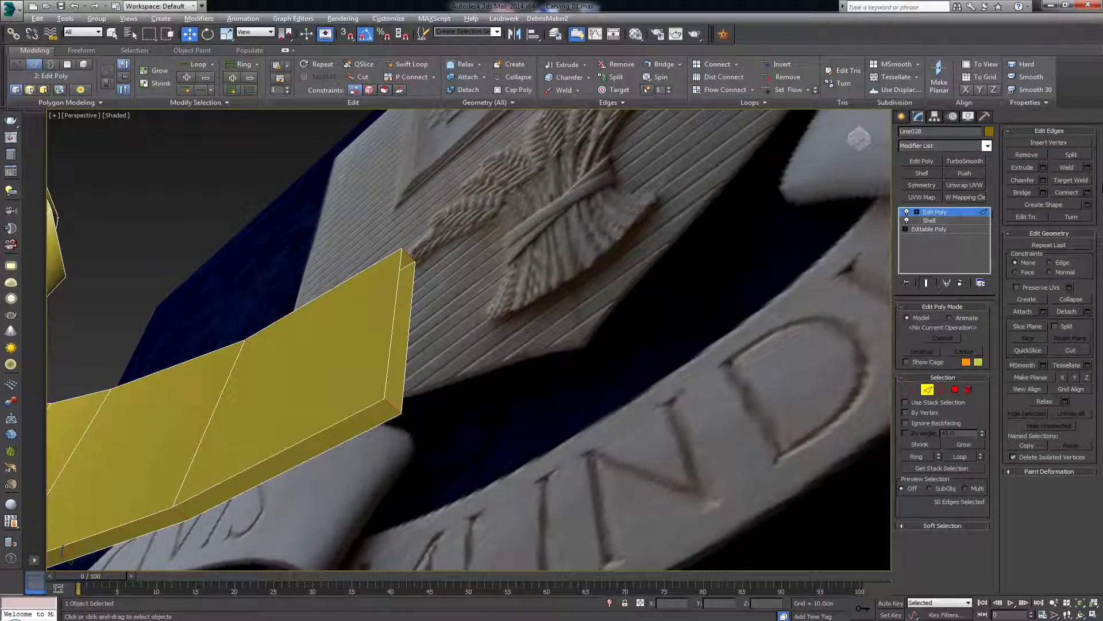
left_click(1088, 192)
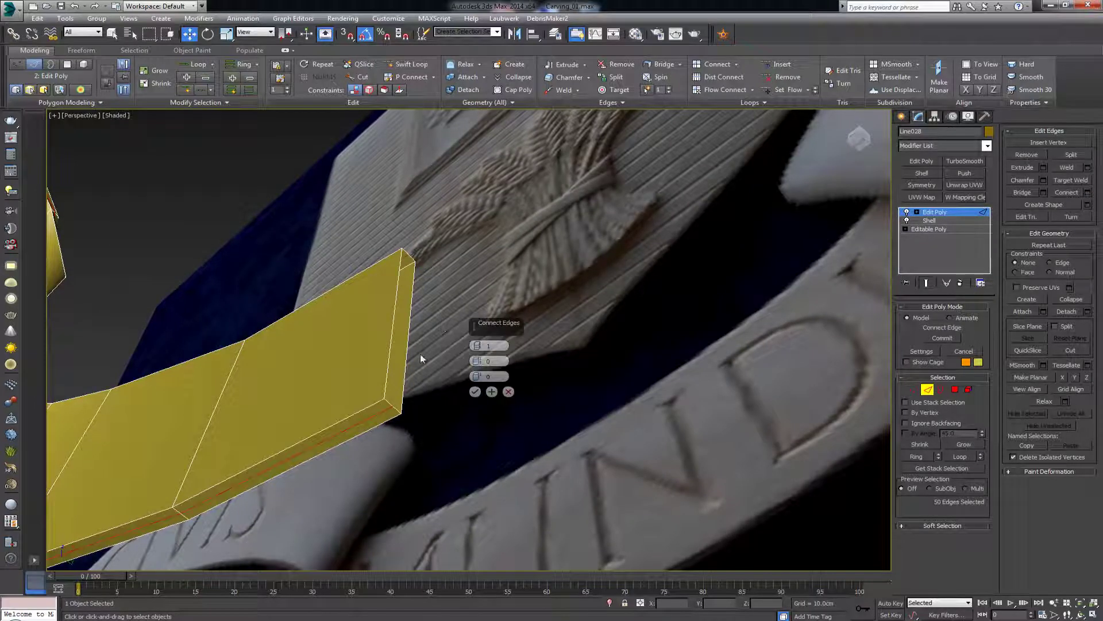
left_click(478, 344)
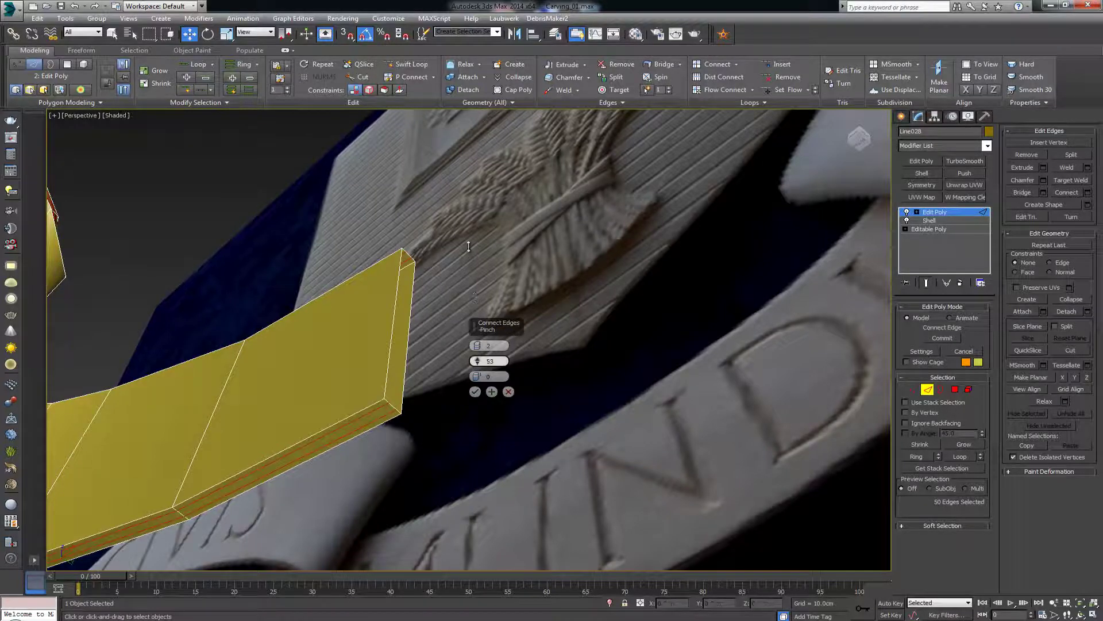
left_click(475, 391)
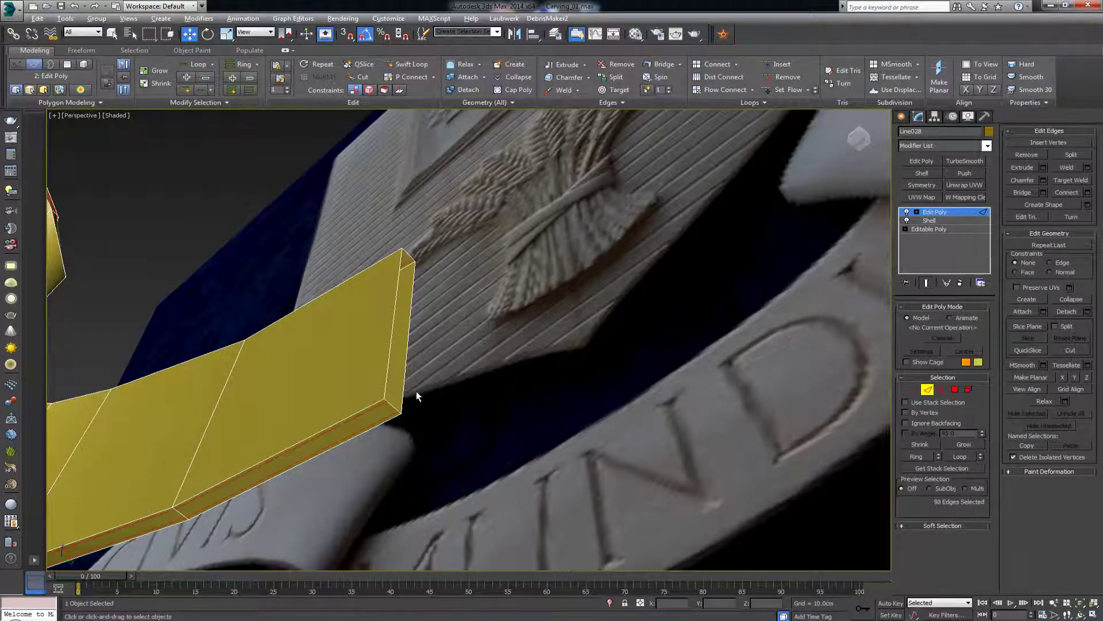
middle_click_drag(416, 391, 499, 404, "alt")
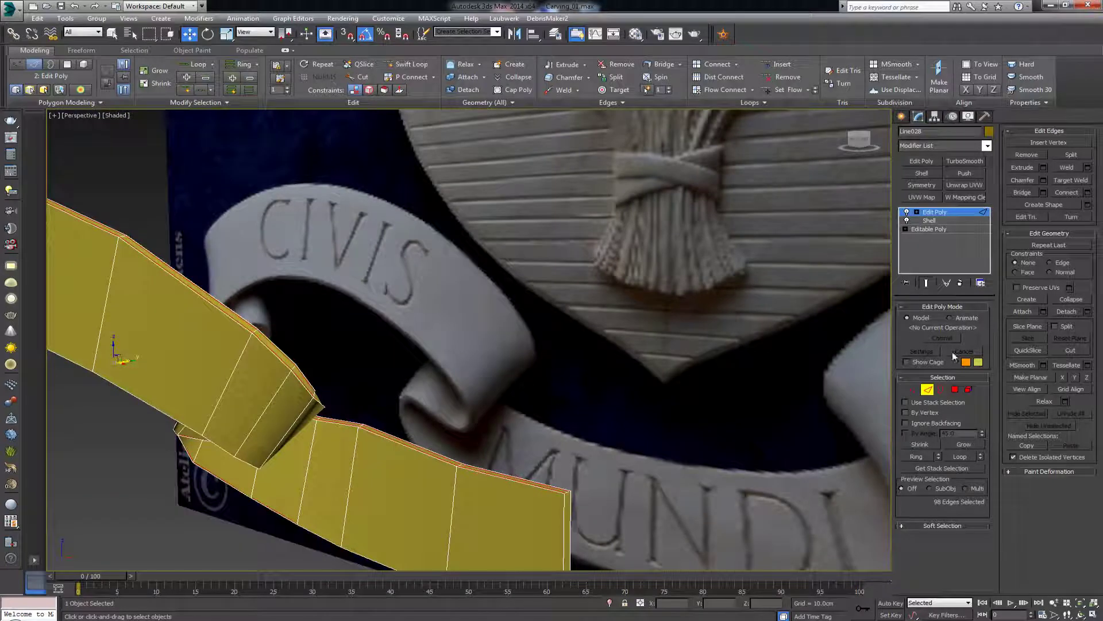
left_click(927, 391)
- Try a TurboSmooth modifier with 2 iterations to check the sharpened rims in perspective, and remove it again
left_click(977, 159)
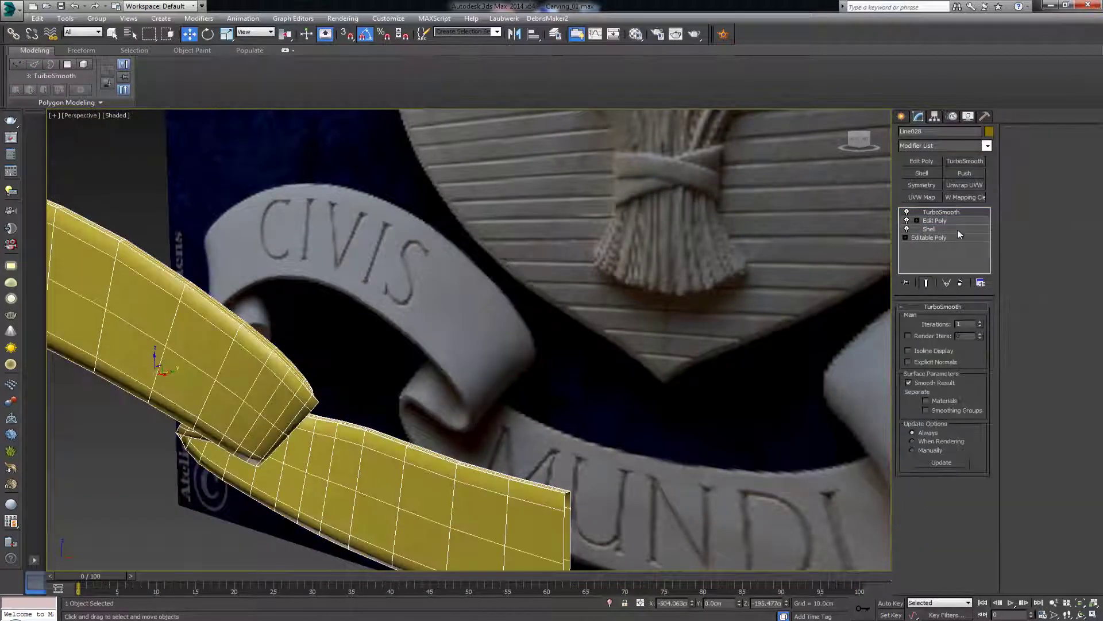
left_click(981, 323)
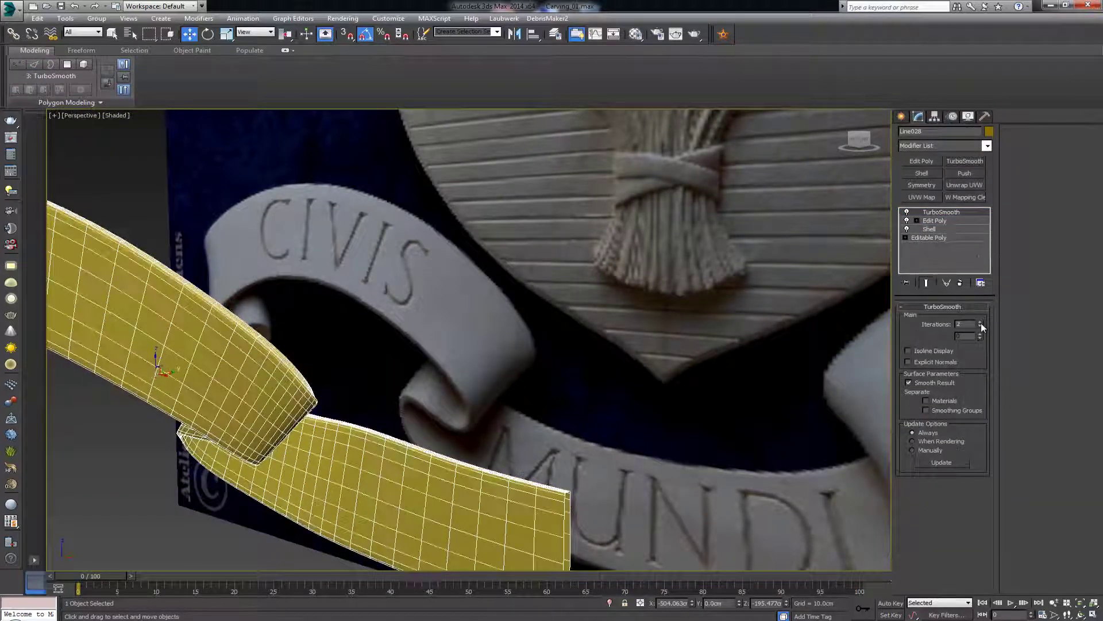
left_click(654, 313)
middle_click_drag(498, 317, 482, 345, "alt")
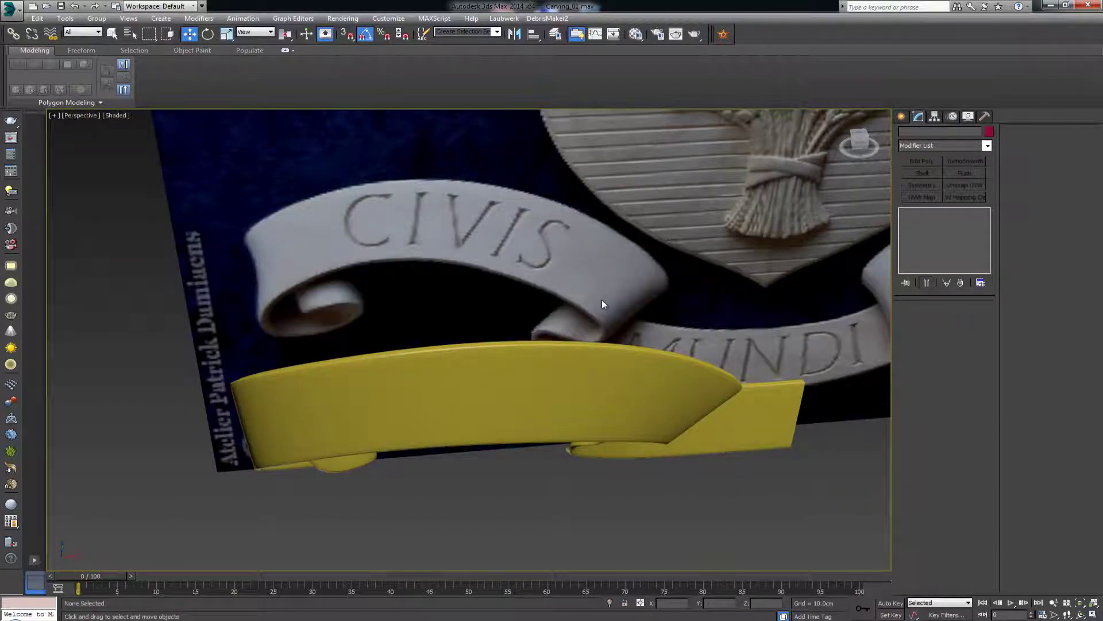
middle_click_drag(601, 298, 569, 365, "alt")
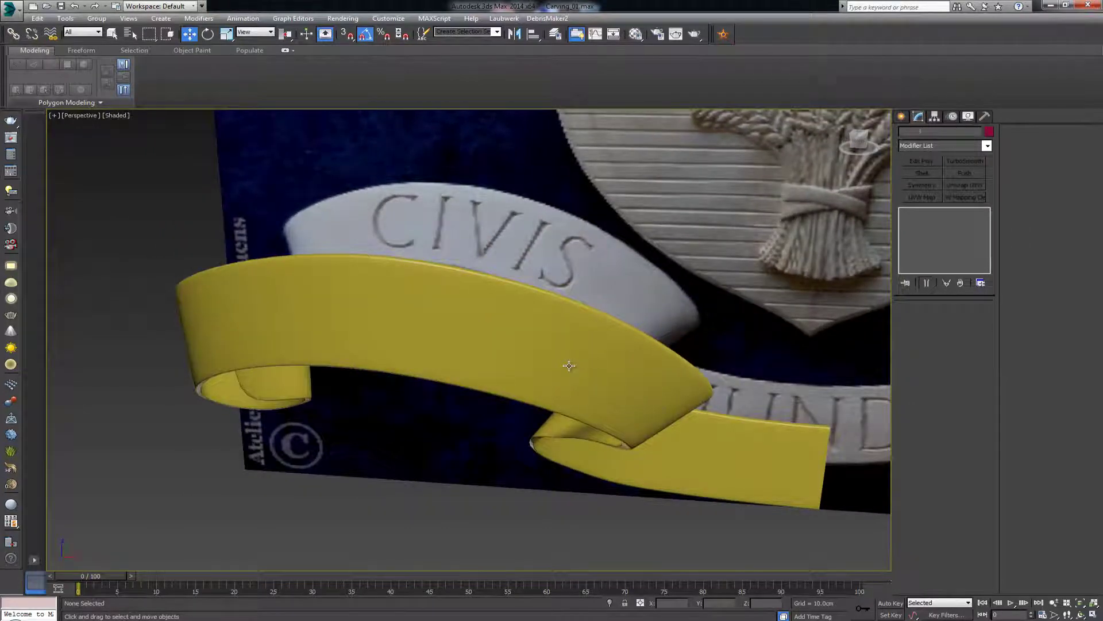
left_click(569, 366)
left_click(959, 282)
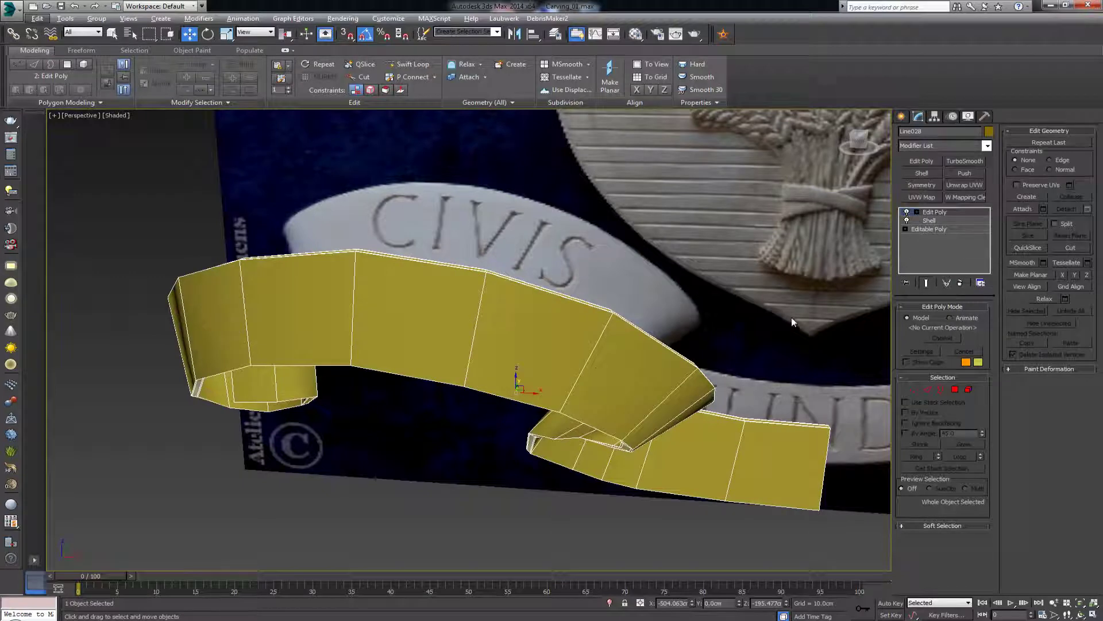
- Select the ring of edges across the ribbon's width and connect them with 1 segment along its centre
key("2")
left_click(584, 367)
key("alt+r")
middle_click_drag(585, 368, 636, 418, "alt")
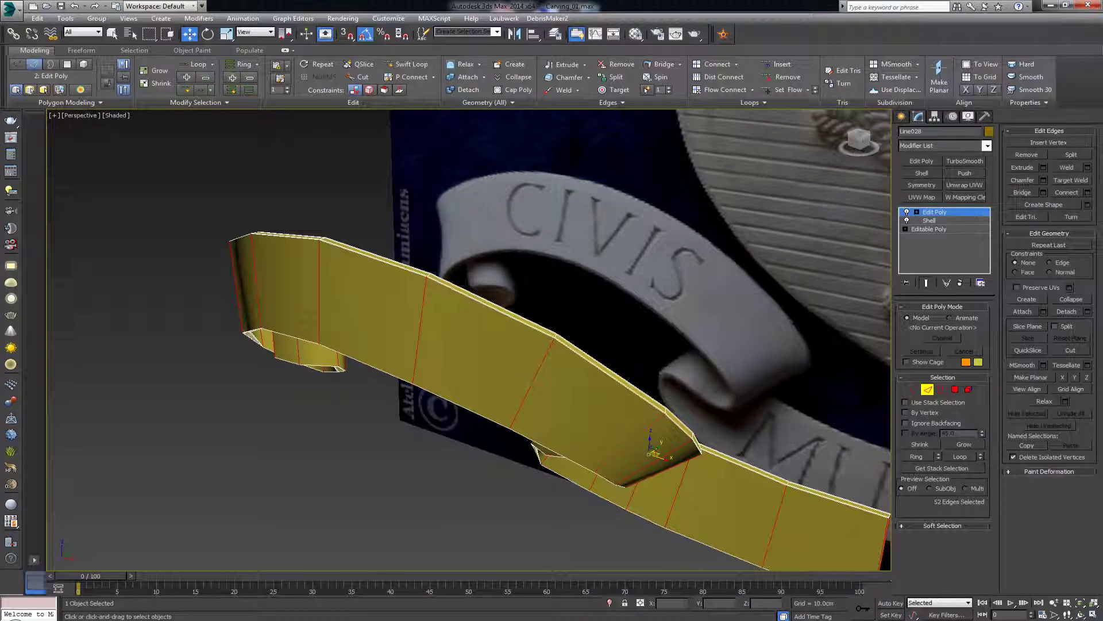
left_click(1087, 193)
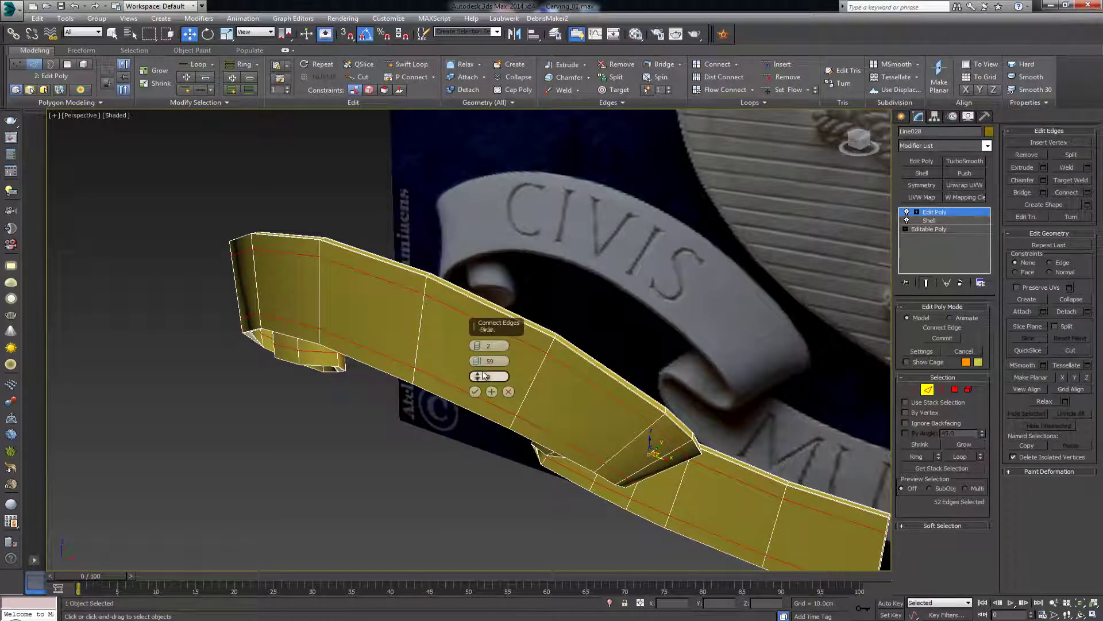
left_click(477, 347)
left_click(475, 393)
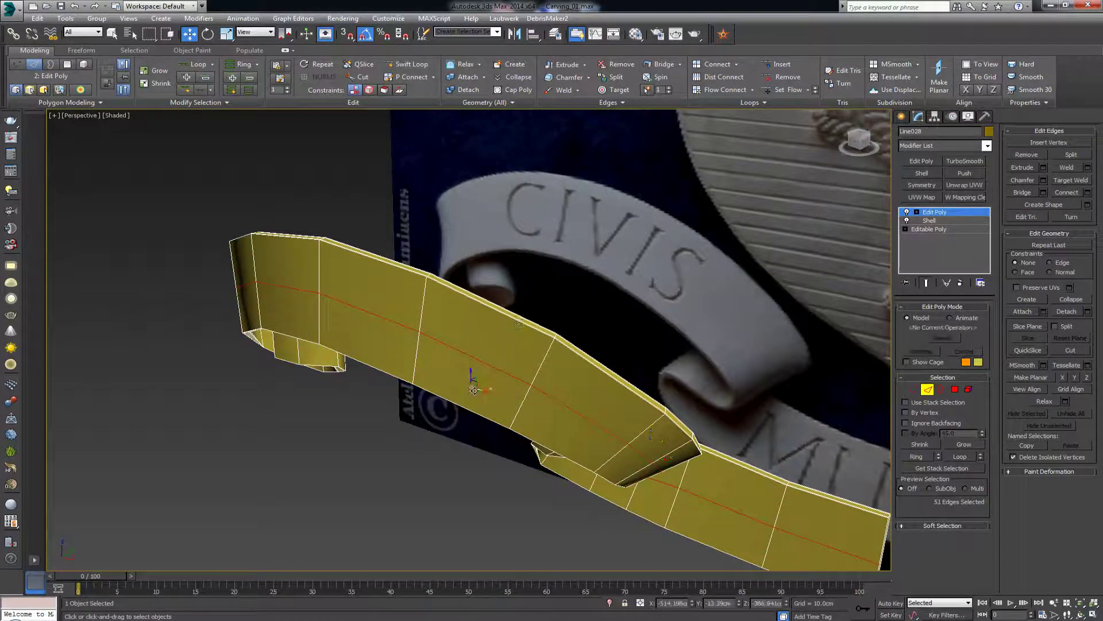
- Scale the new centre edge loop inward to give the ribbon a concave cross-section and check its shape
key("r")
mouse_move(471, 386)
left_mouse_down()
mouse_move(472, 376)
mouse_move(472, 389)
left_mouse_up()
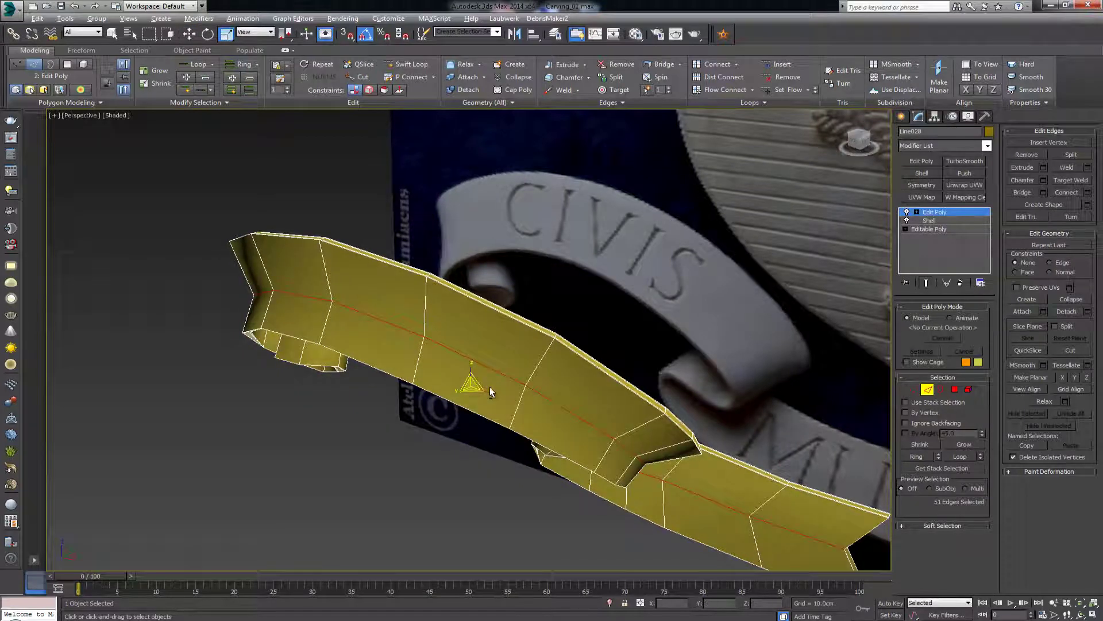
middle_click_drag(489, 387, 446, 416, "alt")
middle_click_drag(464, 445, 566, 352, "alt")
- Flatten the open border at the ribbon's middle end with Make Planar on X and leave border editing
scroll(489, 387, "up", 3)
key("1")
key("3")
left_click(500, 364)
left_click_drag(554, 347, 790, 216)
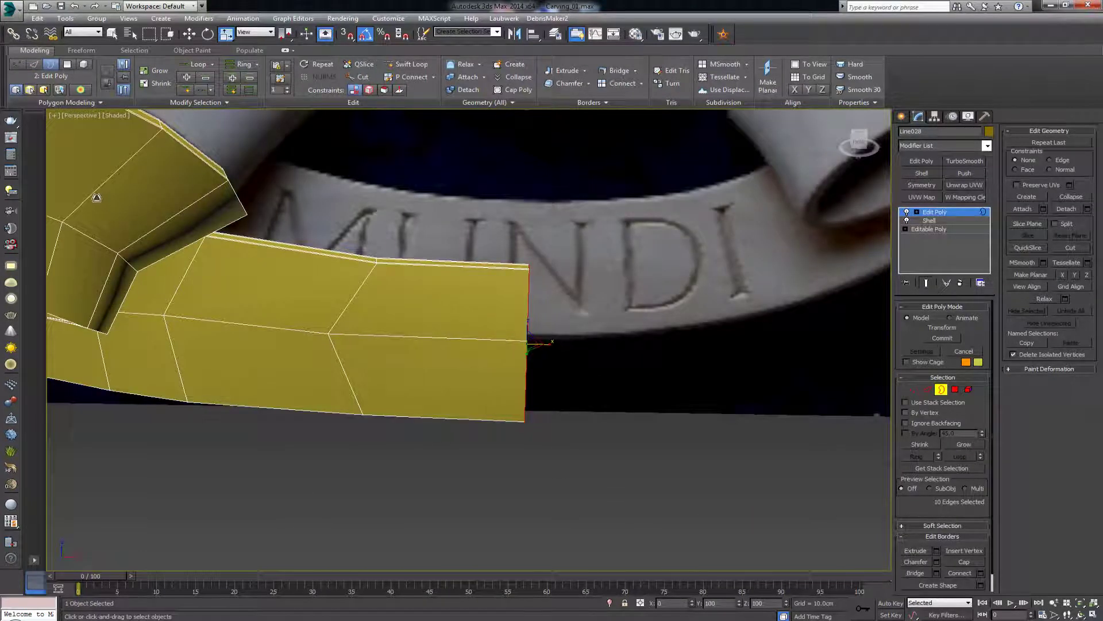
key("ctrl+z")
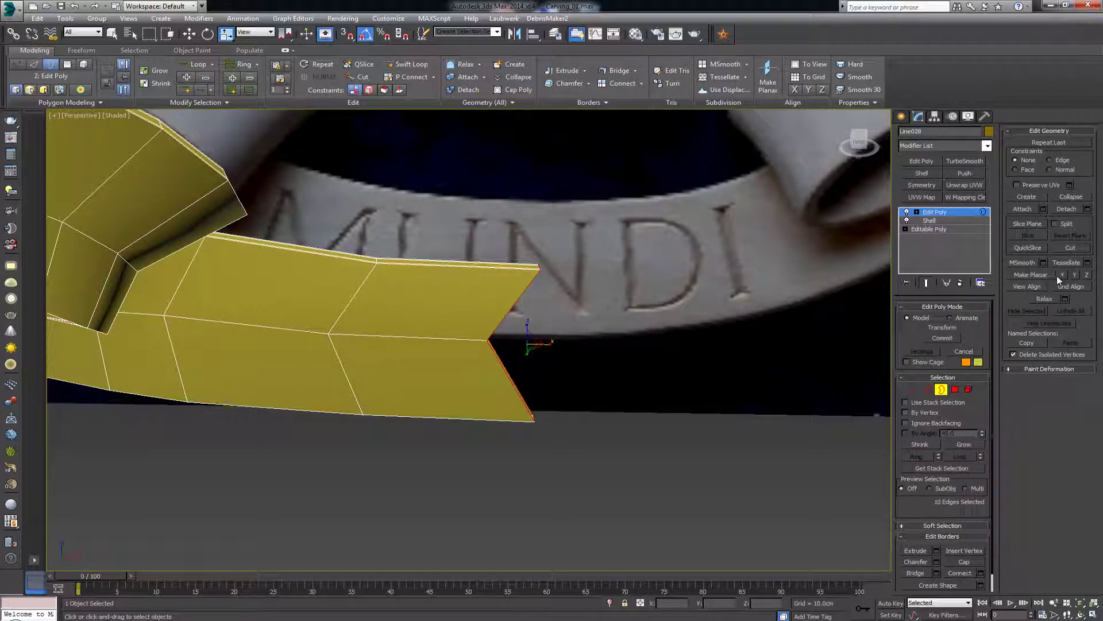
left_click(1062, 274)
middle_click_drag(638, 373, 639, 333, "alt")
left_click(940, 389)
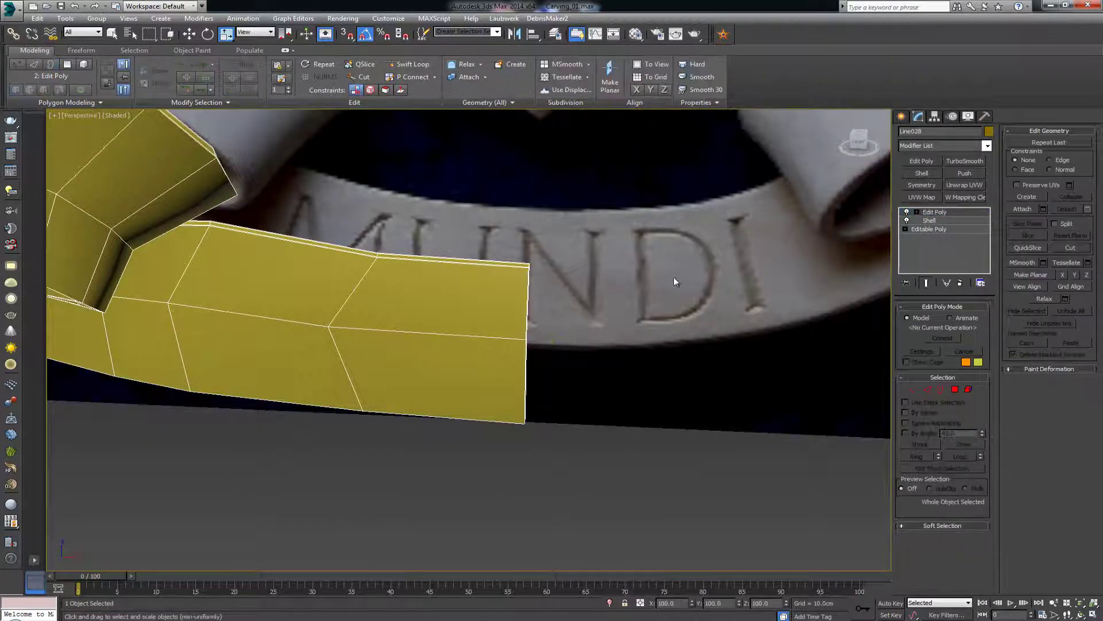
- Move the ribbon's pivot with vertex snapping to the upper corner vertex of its open middle end
left_click(935, 117)
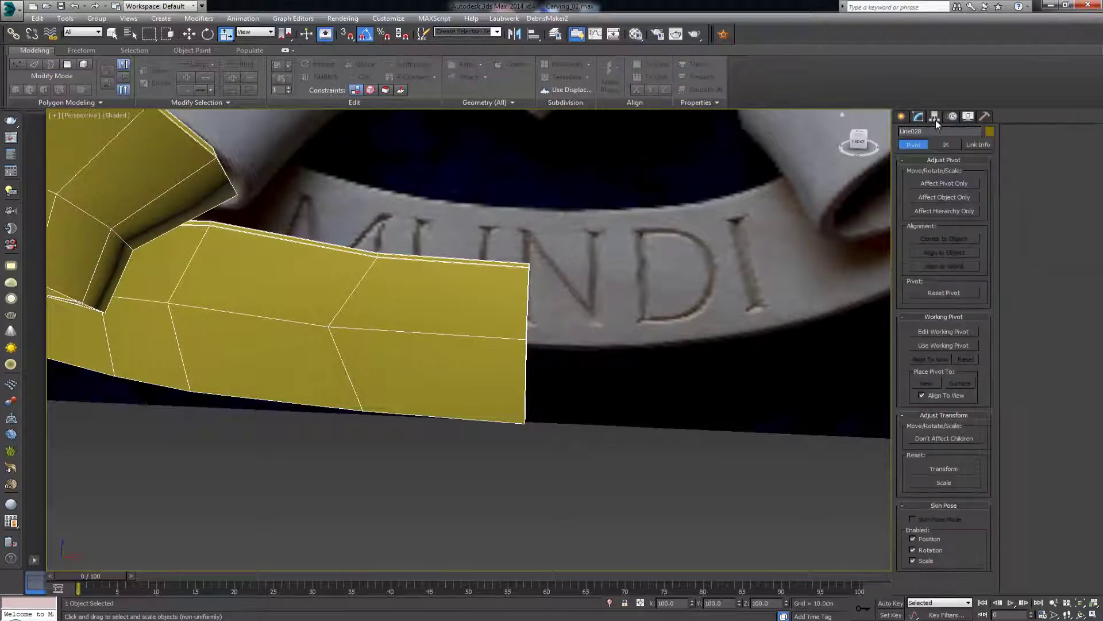
left_click(944, 182)
scroll(459, 276, "down", 4)
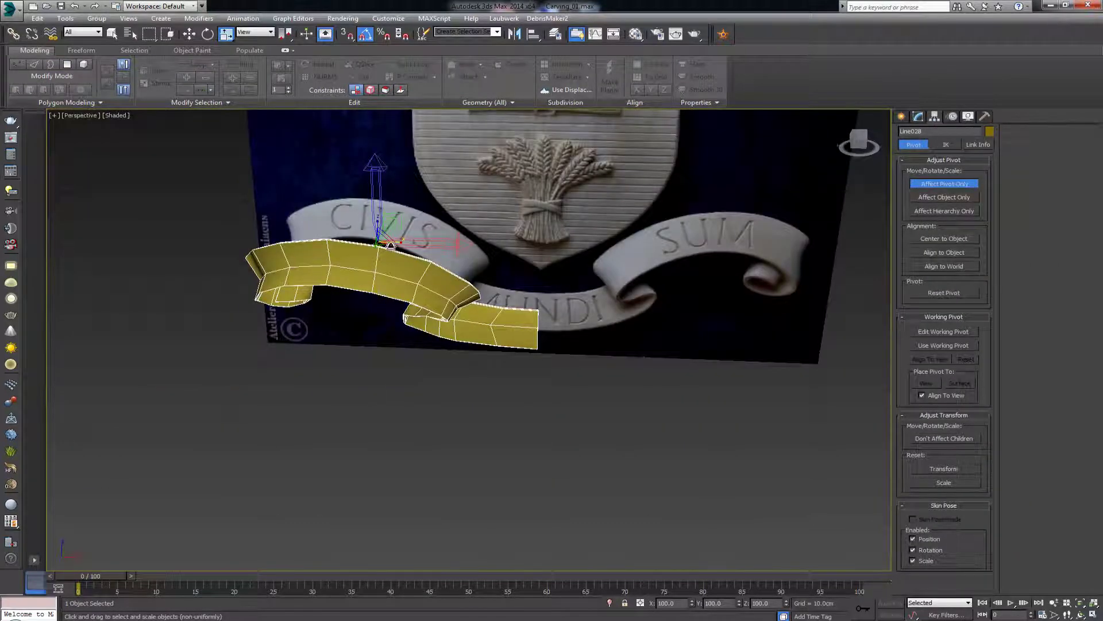
key("s")
key("w")
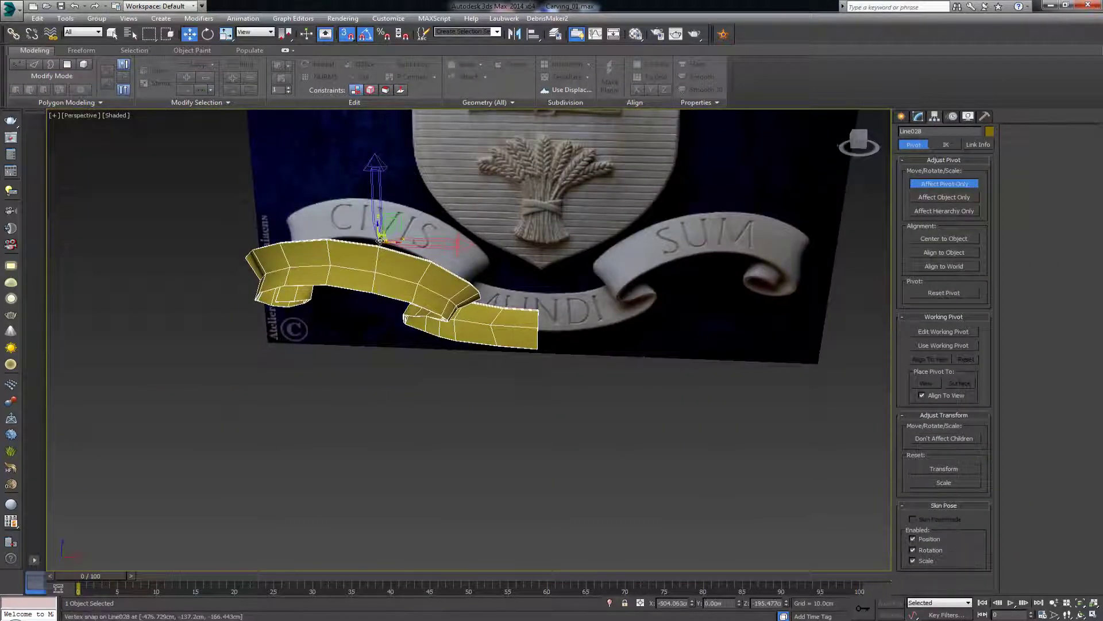
left_click_drag(379, 240, 532, 312)
scroll(532, 312, "up", 5)
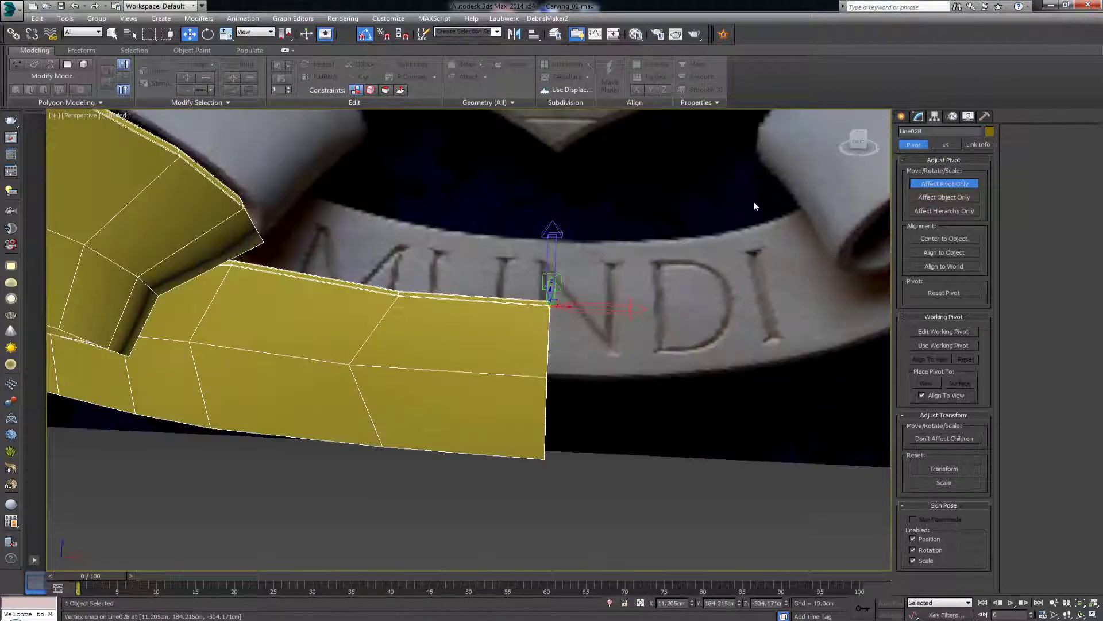
left_click(944, 182)
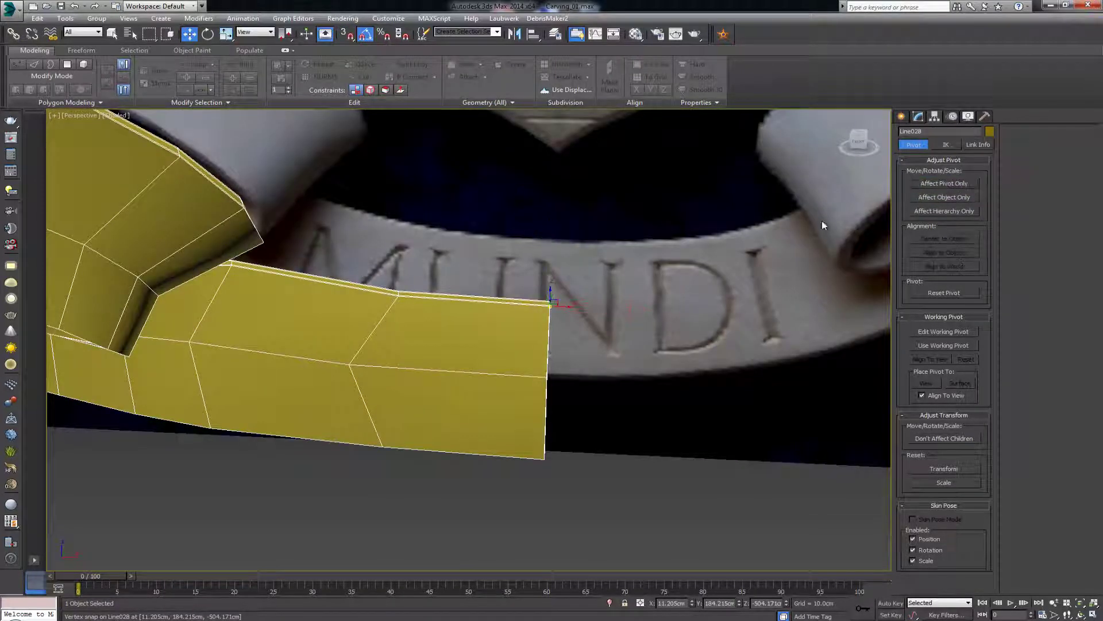
- Mirror the ribbon with a Symmetry modifier on the X axis with Flip enabled and check it in the Front view
left_click(918, 117)
middle_click_drag(852, 210, 771, 266)
scroll(766, 273, "down", 3)
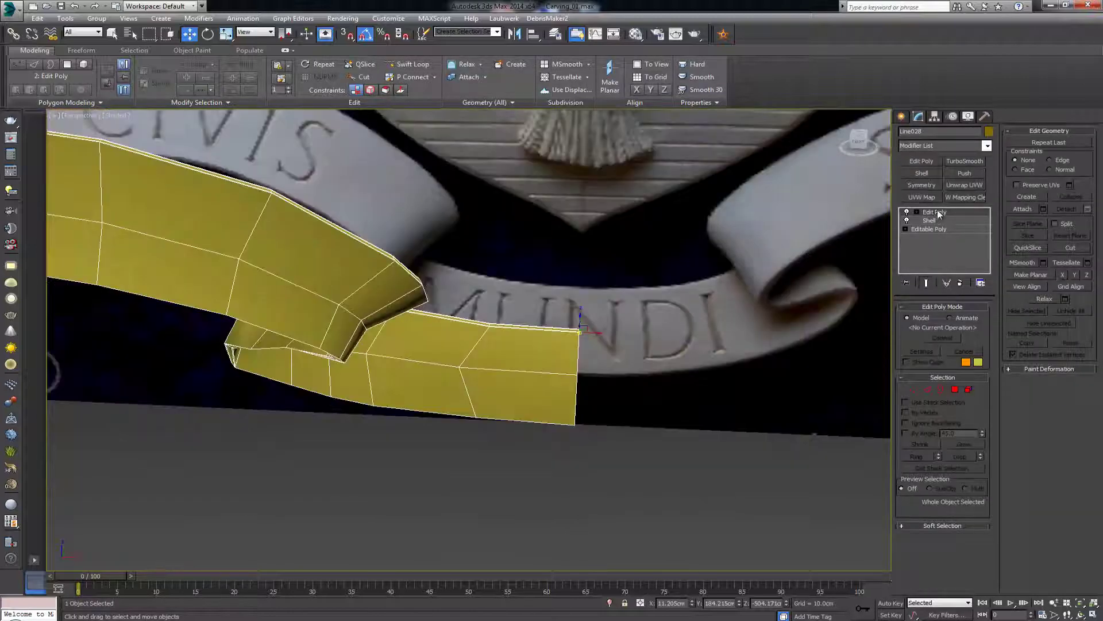
left_click(929, 183)
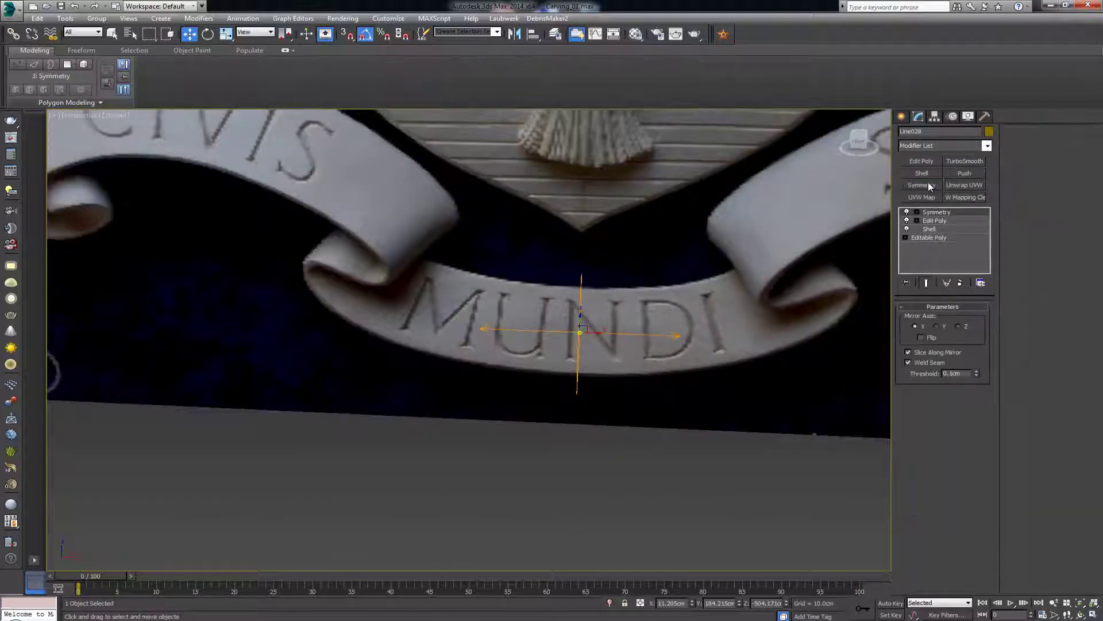
left_click(932, 341)
scroll(626, 296, "down", 5)
key("alt+w")
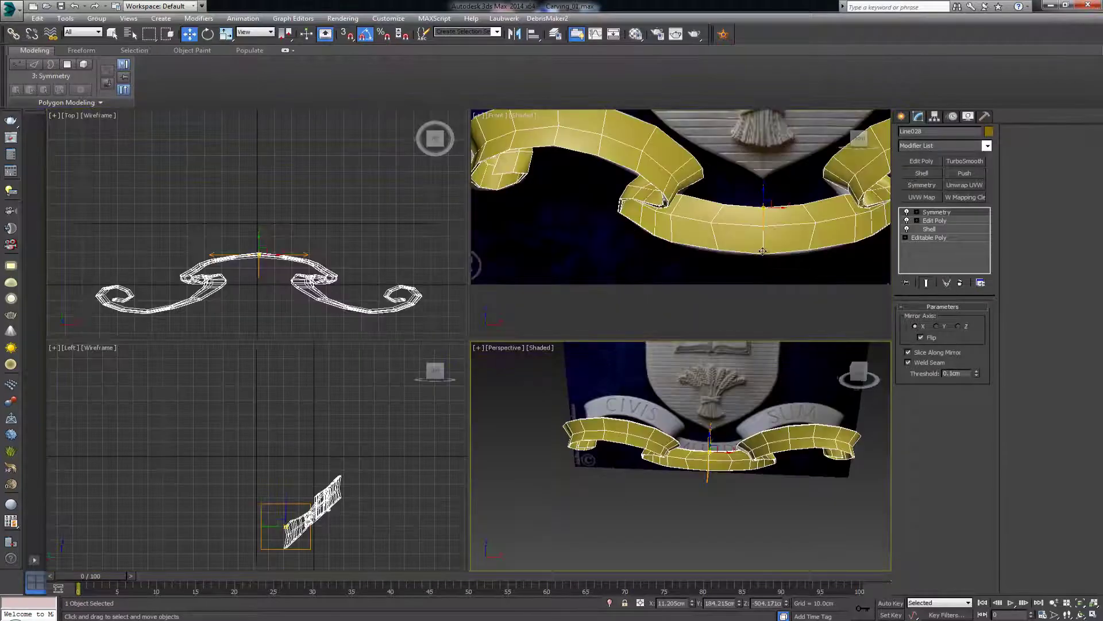
right_click(760, 247)
key("alt+w")
scroll(612, 287, "down", 3)
mouse_move(612, 287)
middle_mouse_down()
mouse_move(548, 229)
mouse_move(623, 289)
middle_mouse_up()
scroll(571, 250, "up", 3)
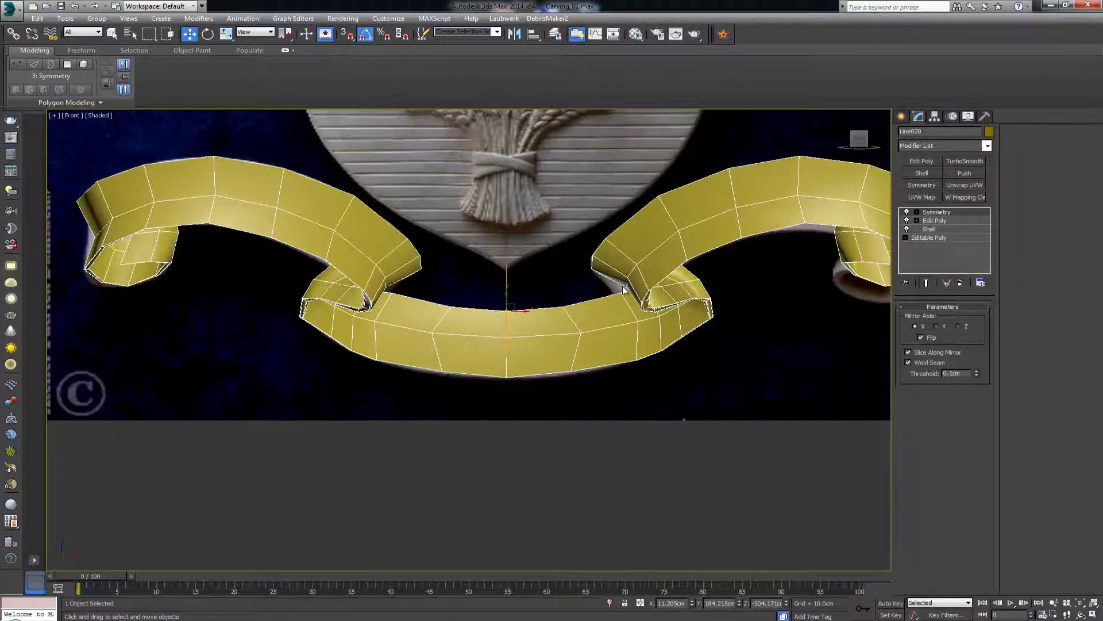
- Smooth the mirrored ribbon with a TurboSmooth modifier set to 2 iterations and inspect it unselected
left_click(971, 162)
left_click(613, 214)
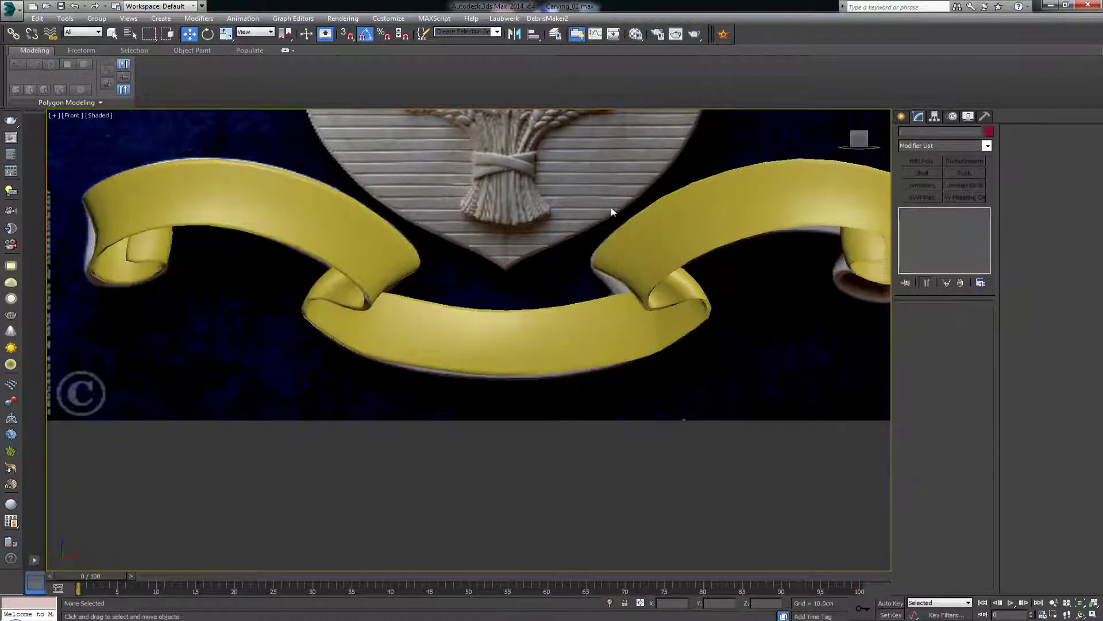
scroll(566, 252, "down", 2)
scroll(566, 253, "down", 2)
scroll(565, 252, "up", 2)
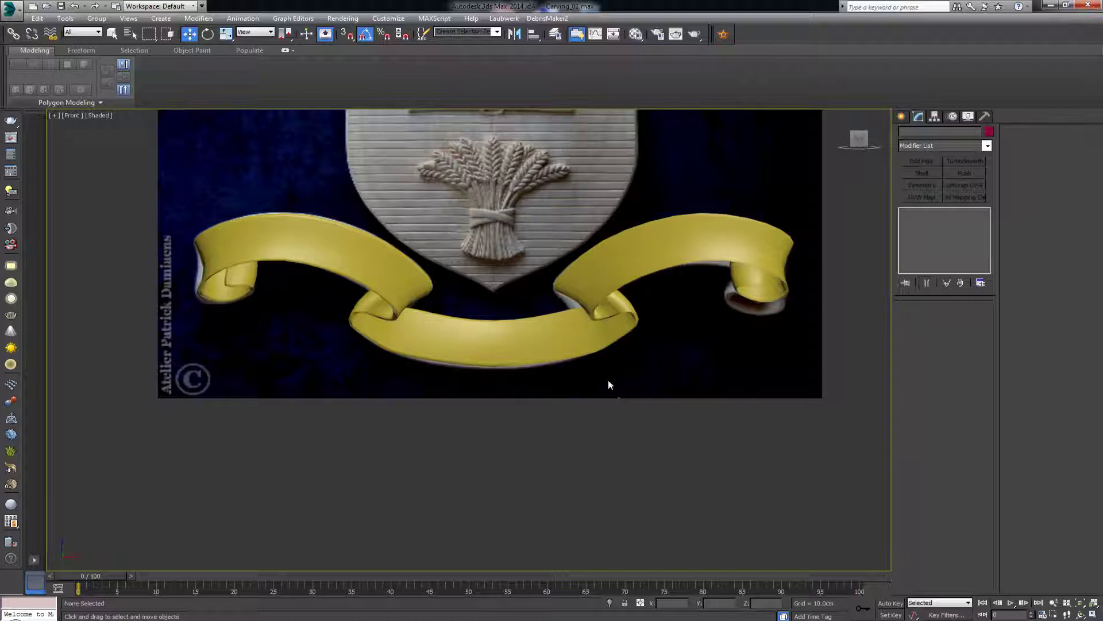
left_click(559, 271)
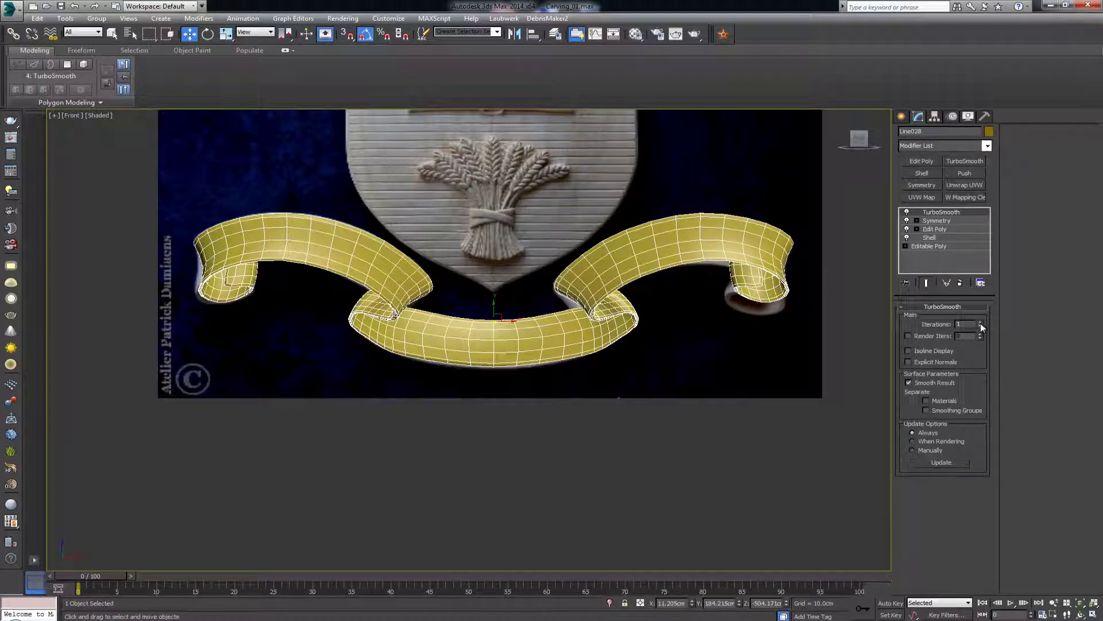
left_click(980, 323)
left_click(777, 324)
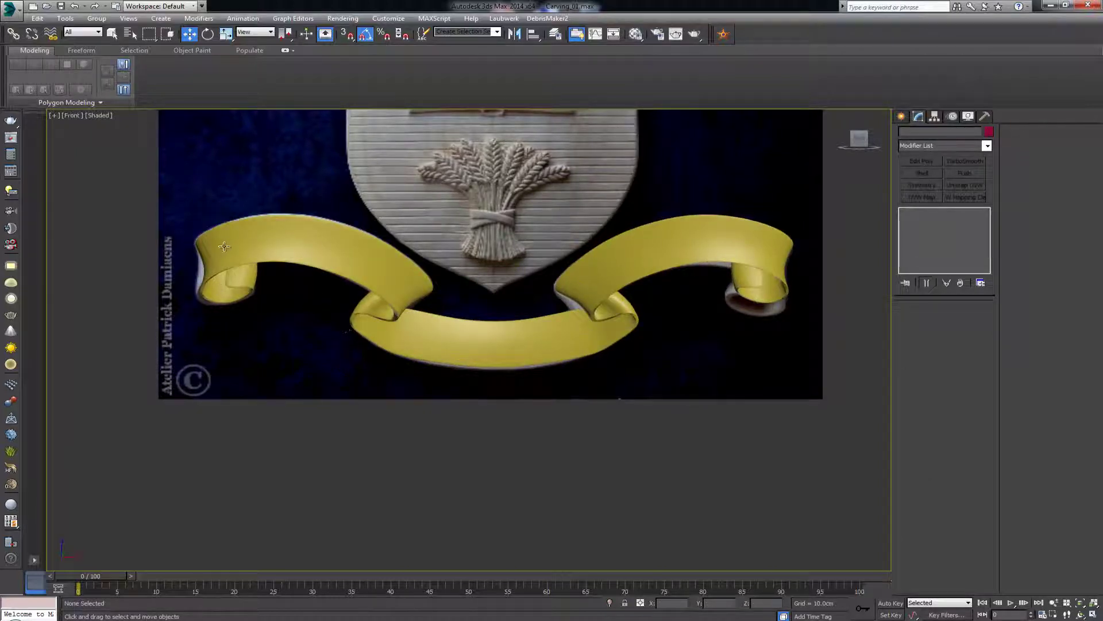
- Compare the ribbon with TurboSmooth off and on against the banner in the reference image
left_click(744, 288)
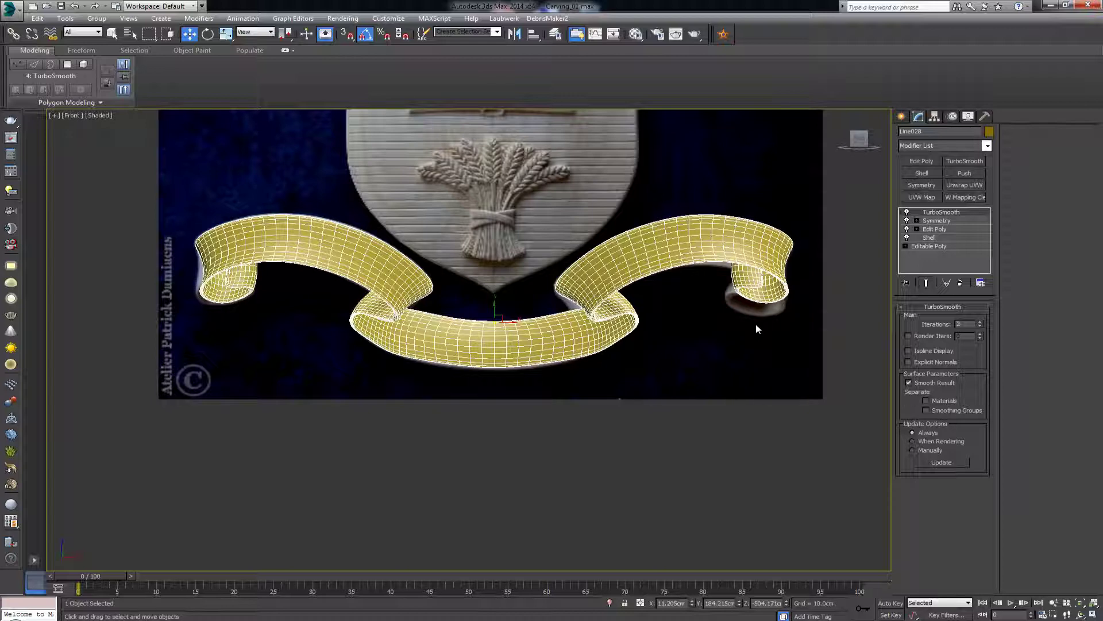
middle_click_drag(708, 251, 695, 328)
scroll(714, 350, "down", 2)
scroll(694, 326, "up", 2)
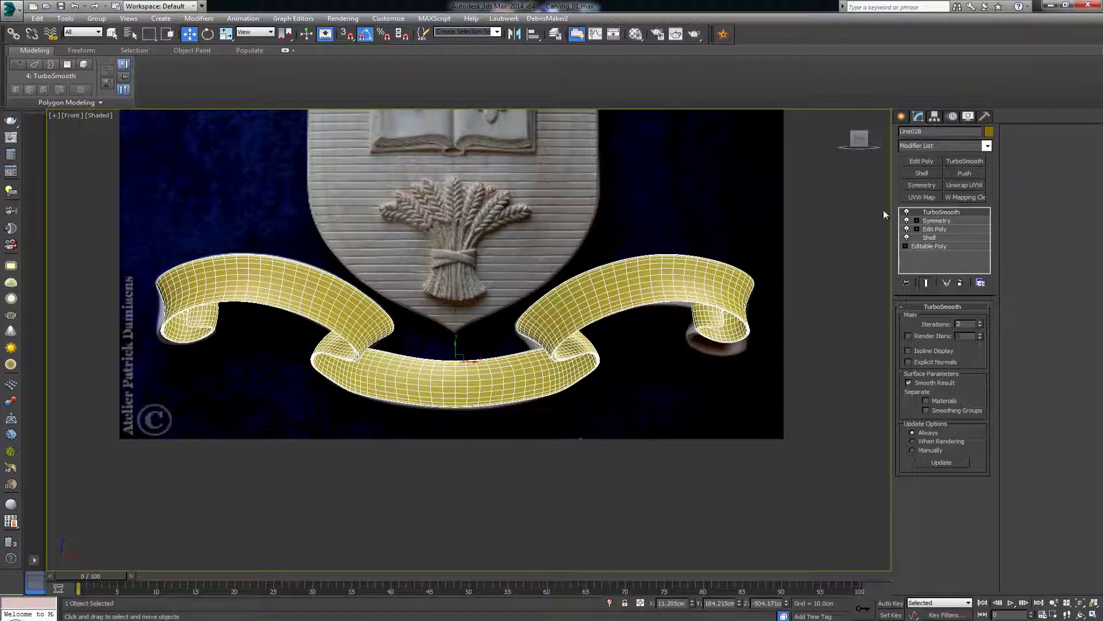
left_click(906, 211)
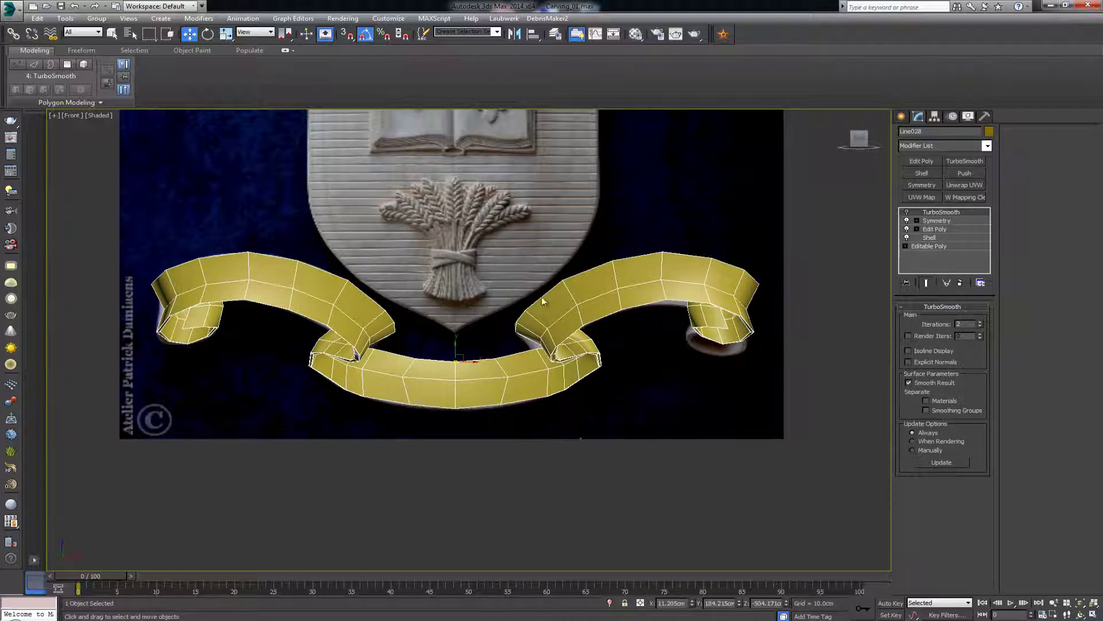
scroll(447, 315, "down", 3)
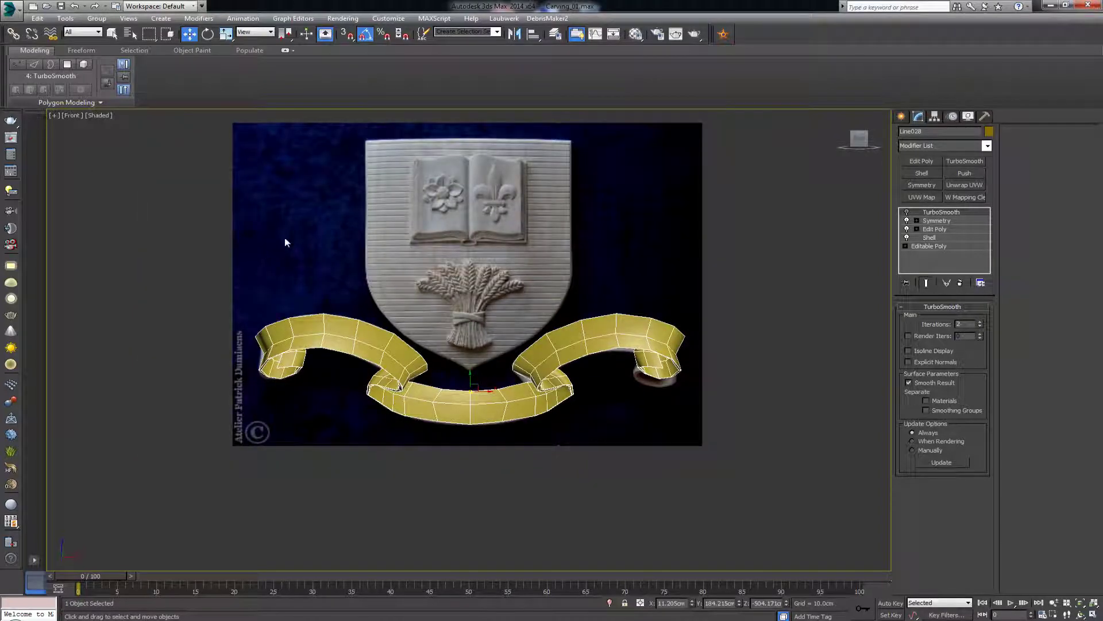
scroll(472, 346, "up", 2)
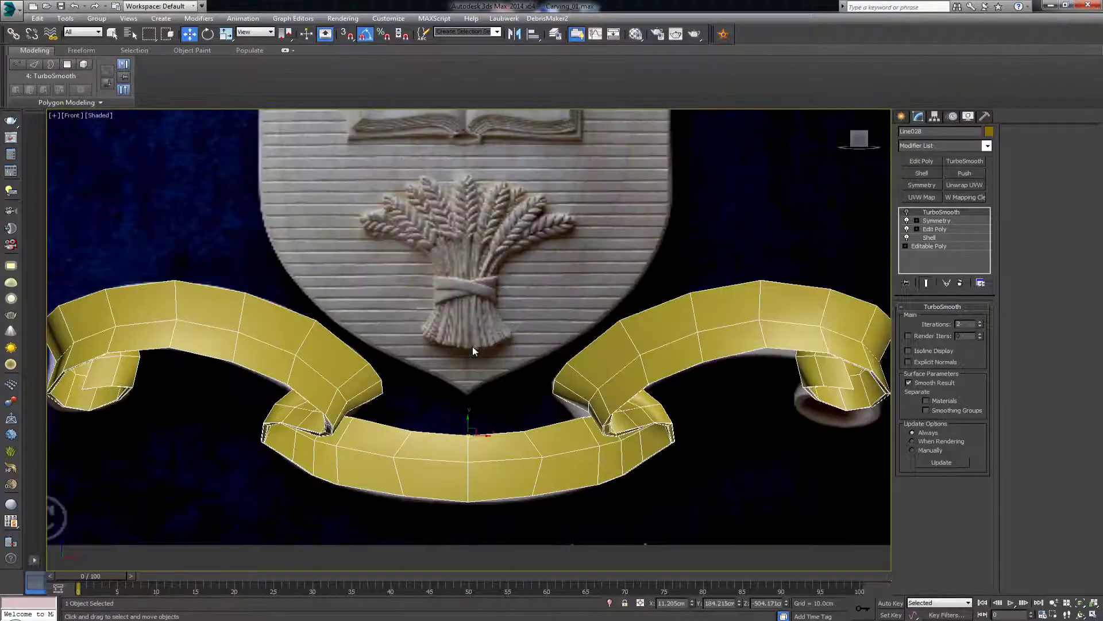
middle_click_drag(472, 346, 465, 406)
scroll(466, 405, "down", 1)
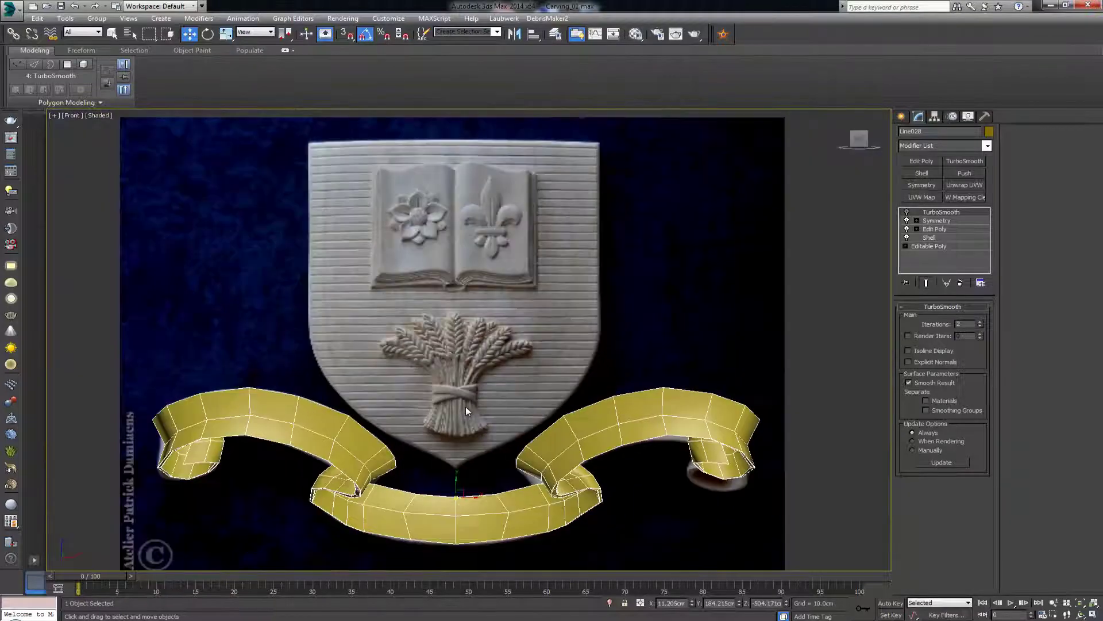
left_click(907, 213)
left_click(617, 287)
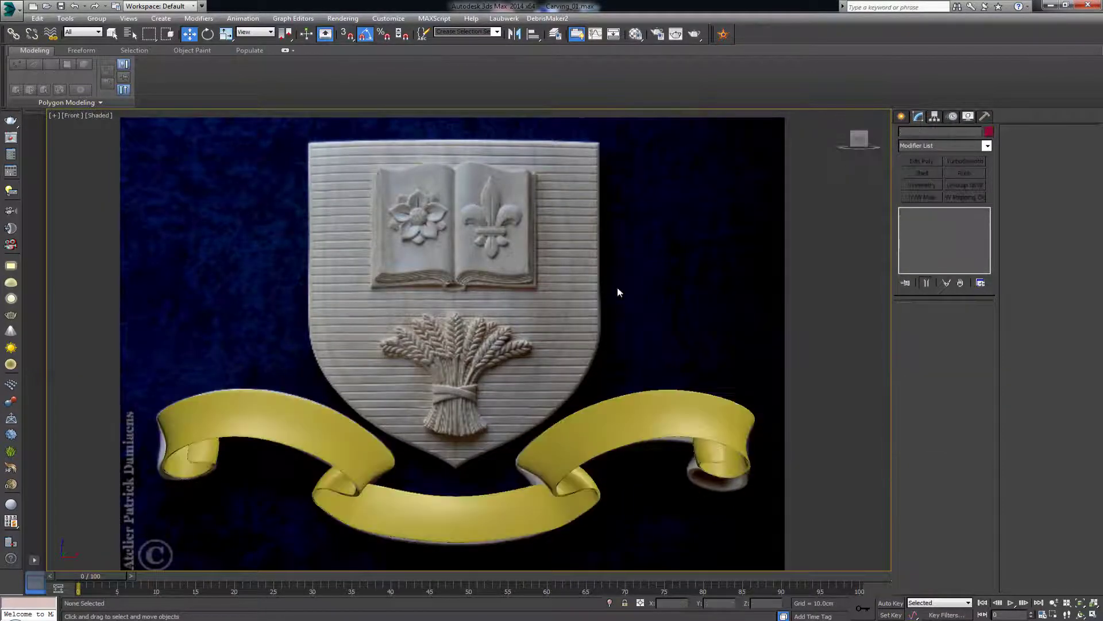
- Move the ribbon up to uncover the lettering on the reference image, and undo the move
middle_click_drag(617, 287, 564, 240)
scroll(565, 240, "down", 2)
left_click(558, 315)
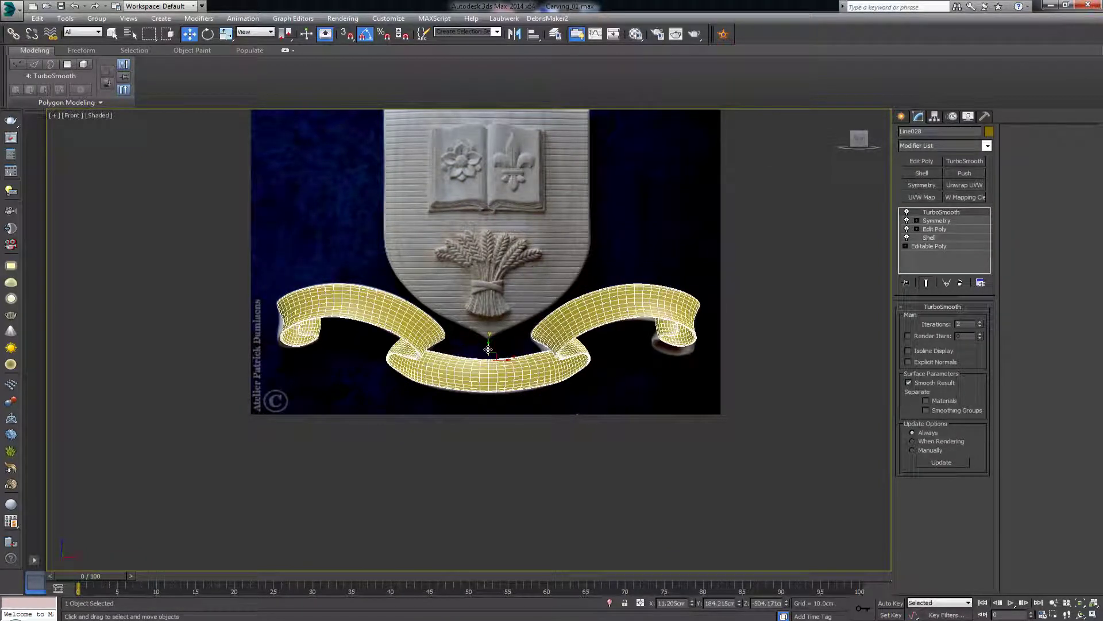
left_click_drag(491, 347, 494, 265)
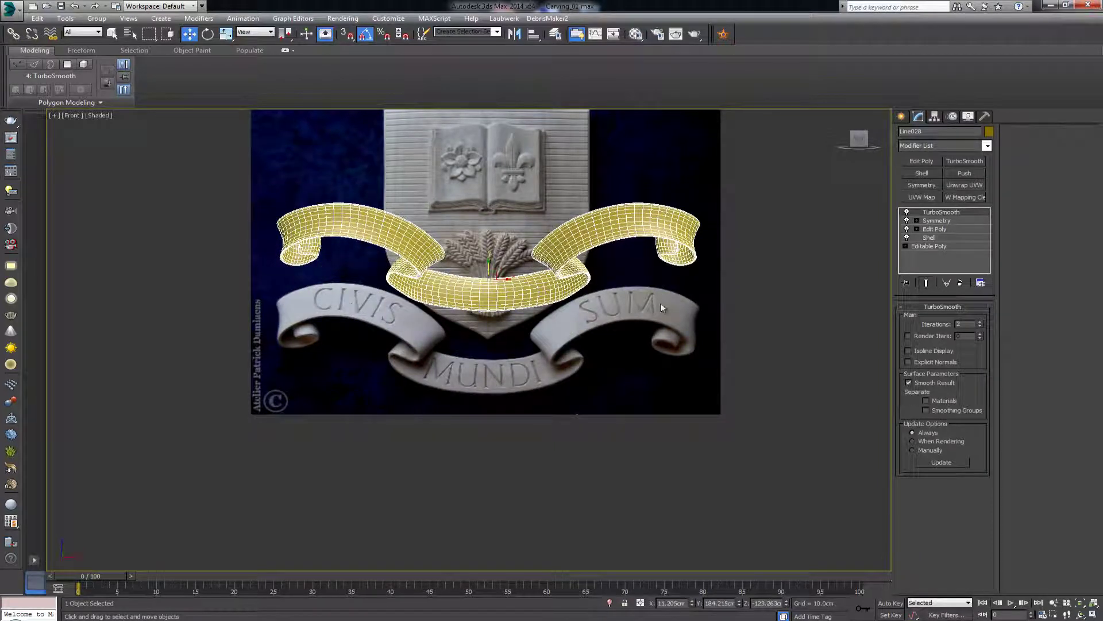
key("ctrl+z")
- Examine the ribbon in the Perspective view against the carved lettering on the reference behind it
key("alt+w")
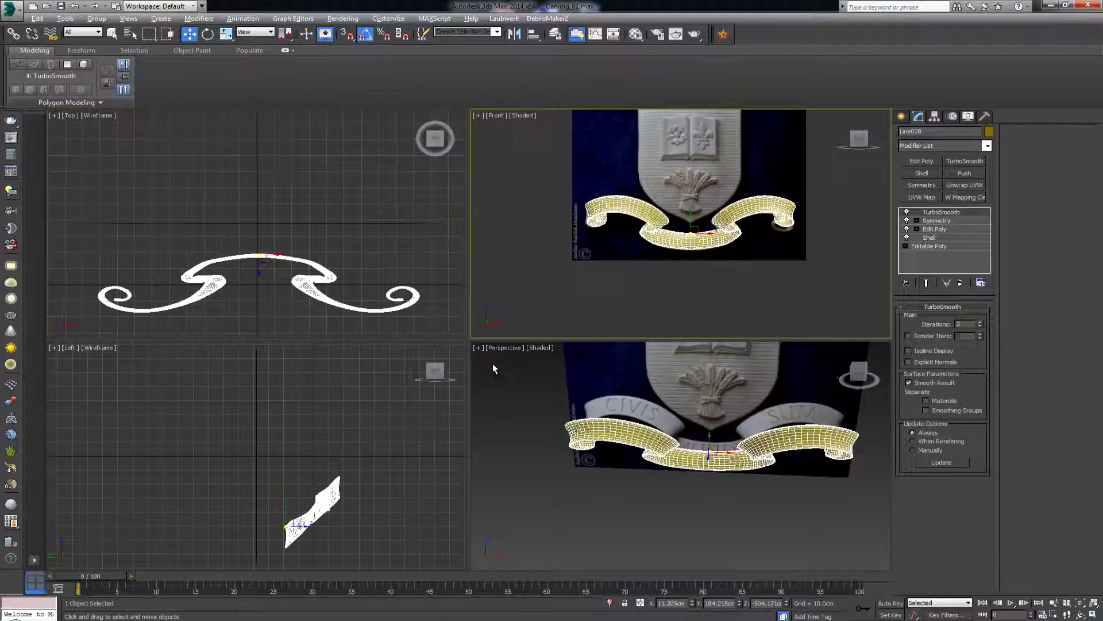
left_click(609, 438)
key("alt+w")
middle_click_drag(433, 365, 452, 376, "alt")
left_click(499, 392)
scroll(492, 427, "up", 3)
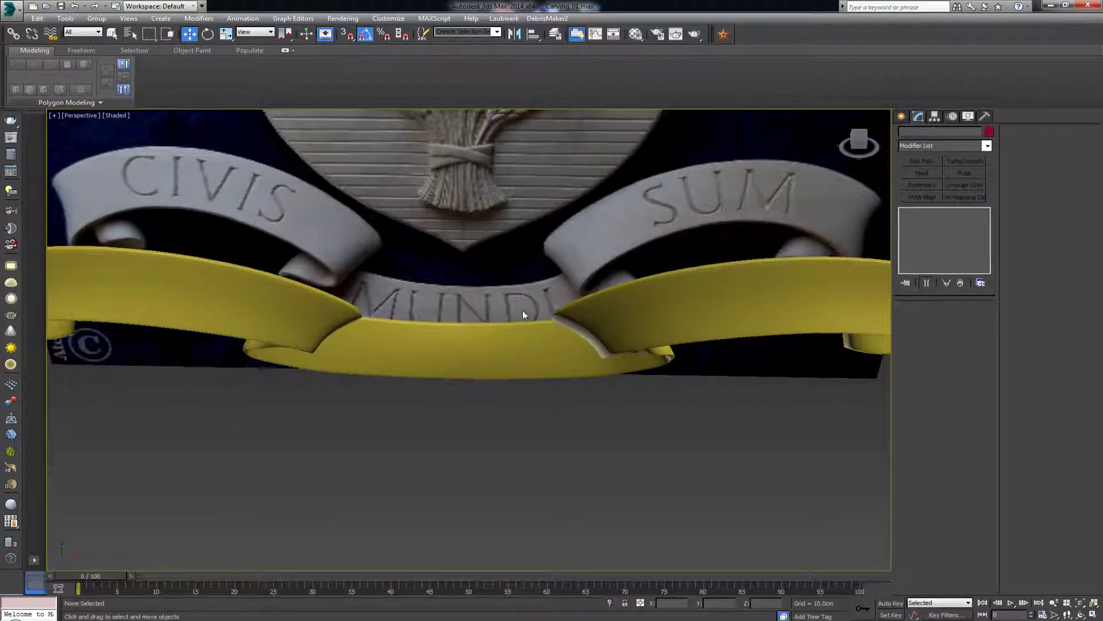
key("alt+w")
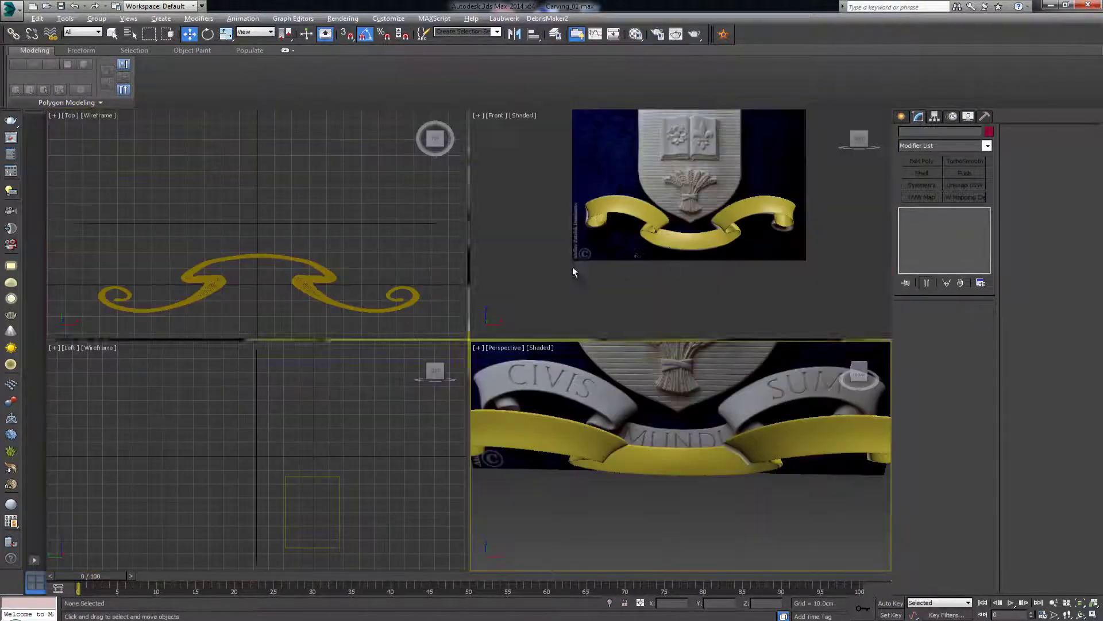
- Create a Text spline in the Front view, in the empty area below the ribbon and reference image
left_click(668, 254)
key("alt+w")
middle_click_drag(468, 337, 580, 262)
scroll(581, 263, "up", 2)
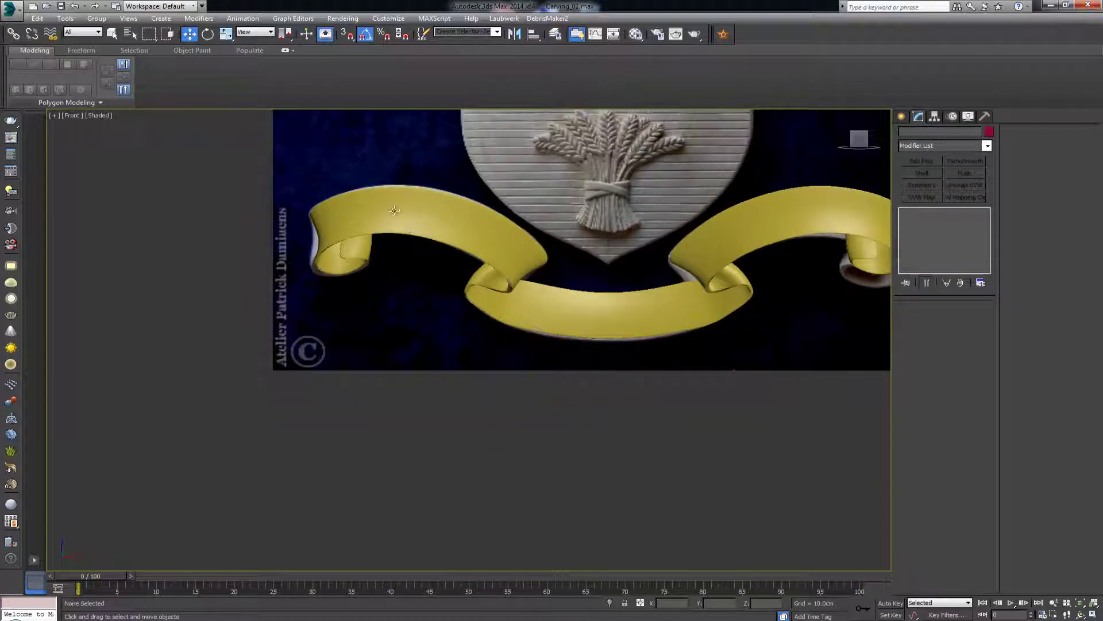
left_click(902, 117)
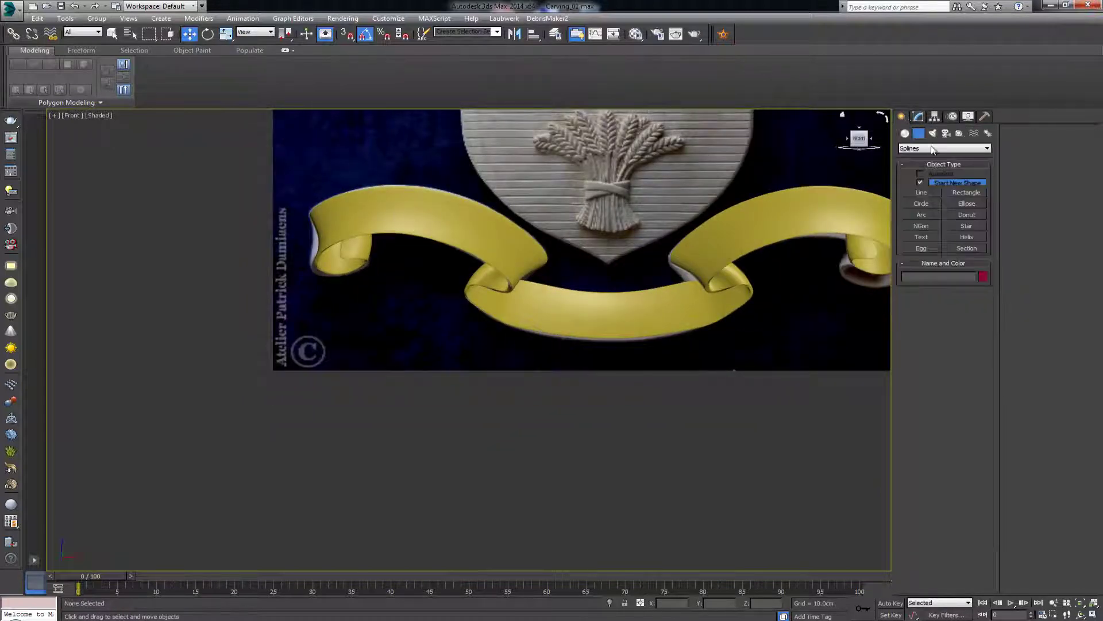
left_click(927, 238)
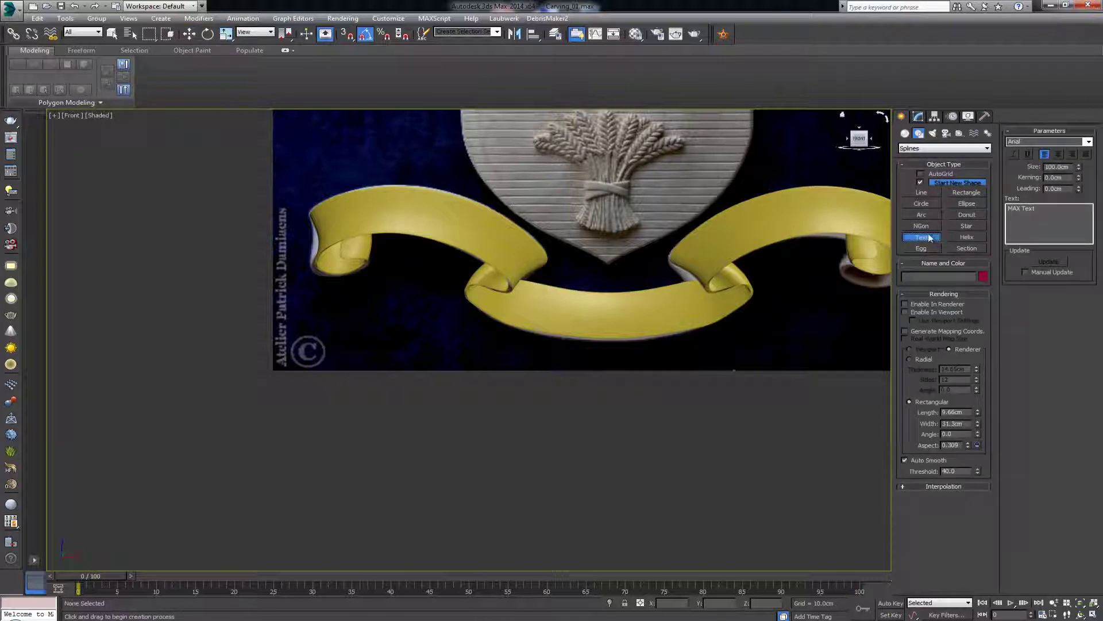
left_click(515, 436)
- Replace the default wording of the text shape with CIVIS
left_click_drag(1061, 211, 941, 207)
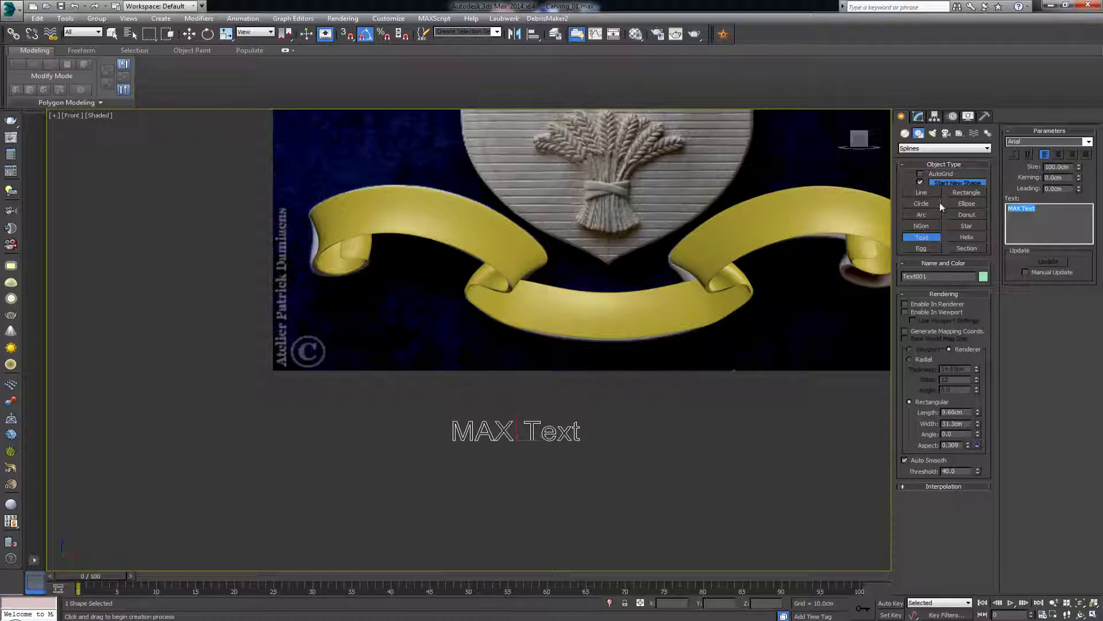
middle_click_drag(387, 288, 394, 320)
key("alt+w")
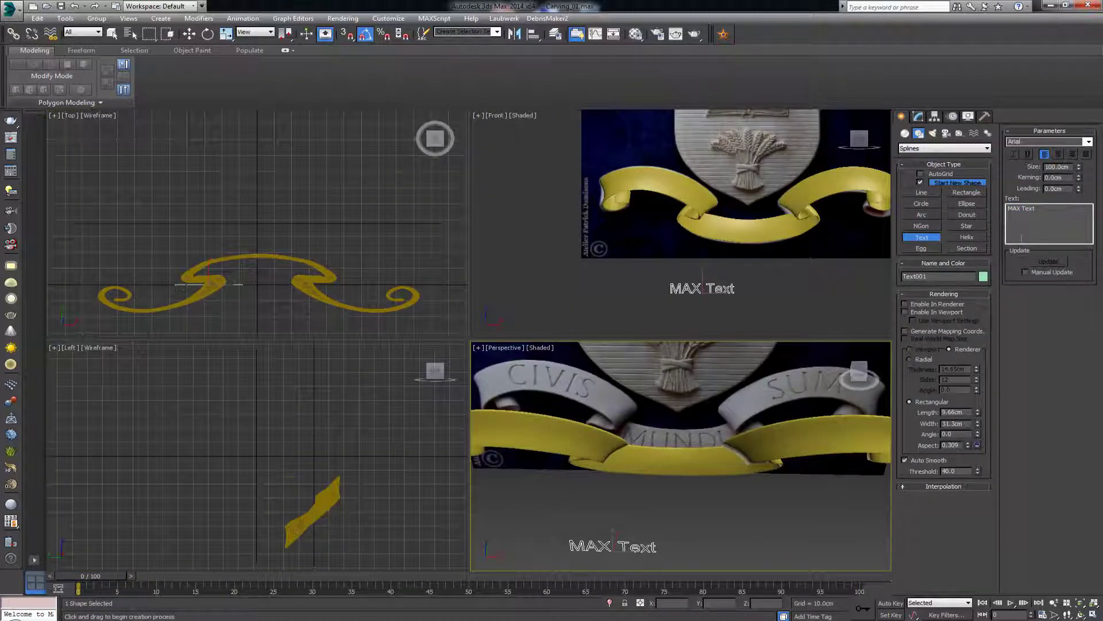
left_click_drag(1061, 208, 944, 201)
type("CIVIS")
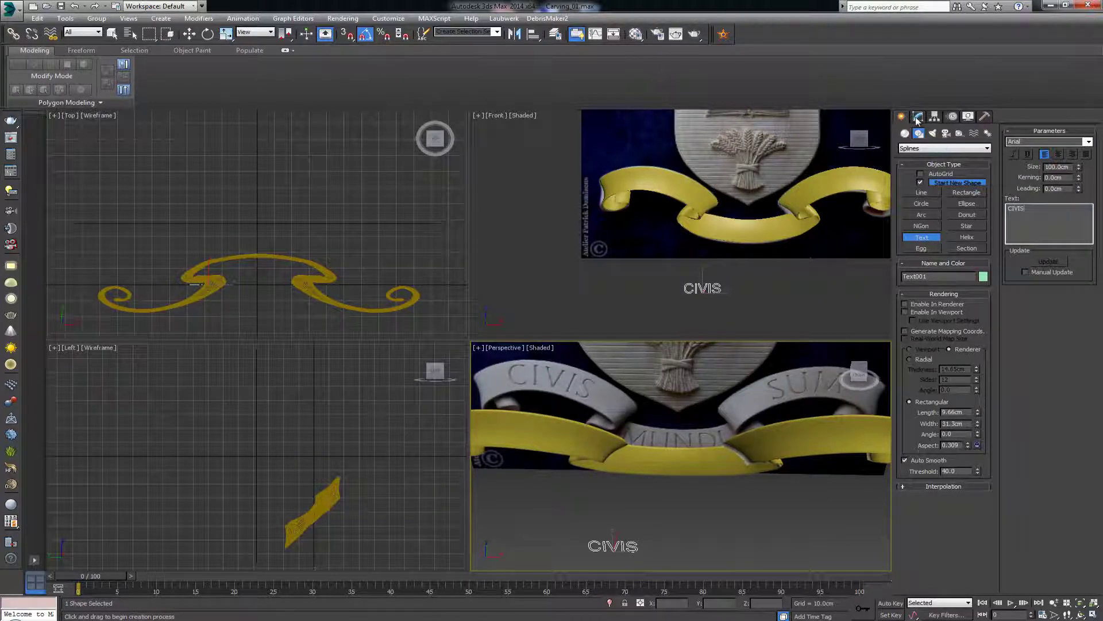
- Minimize the modeling ribbon toolbar and add a Bevel modifier to the CIVIS text
left_click(286, 50)
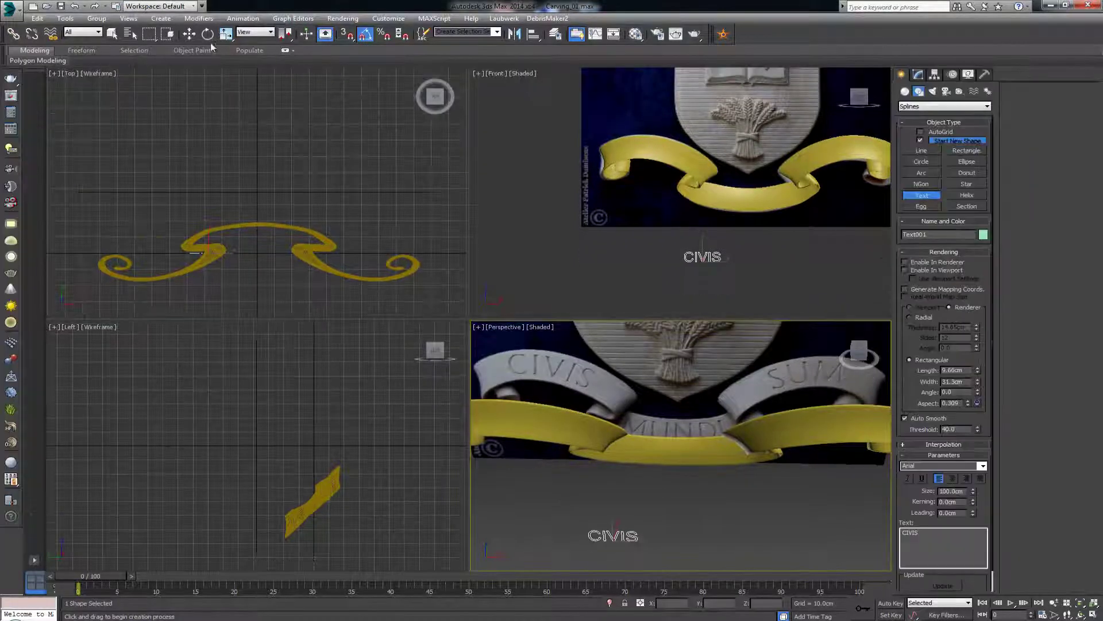
key("w")
key("alt+w")
middle_click_drag(554, 387, 875, 104, "alt")
left_click(919, 74)
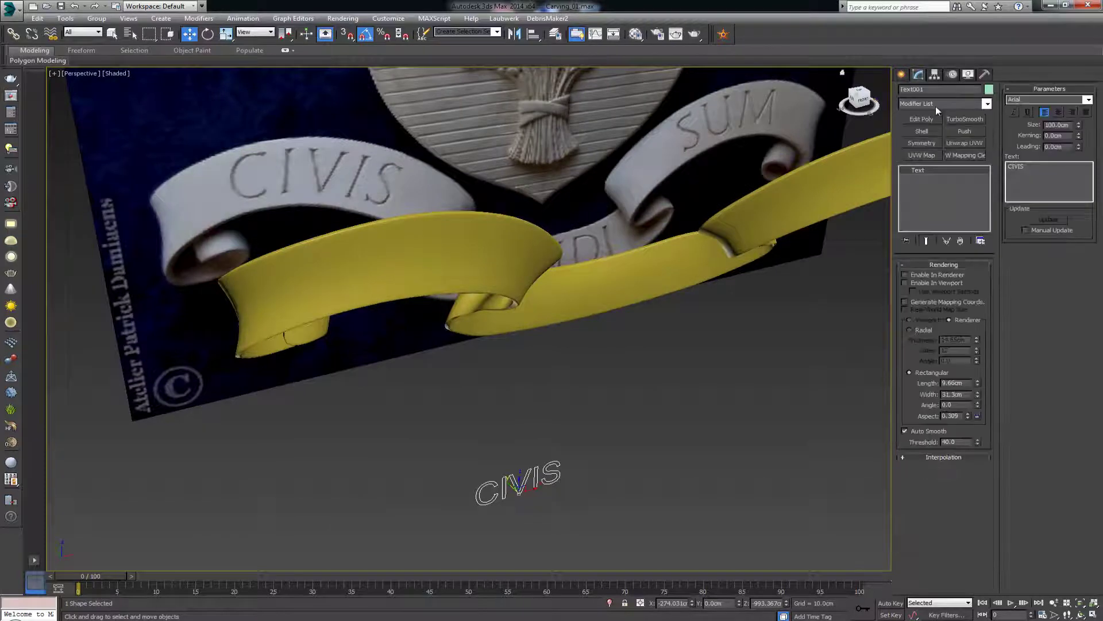
left_click(935, 104)
key("b")
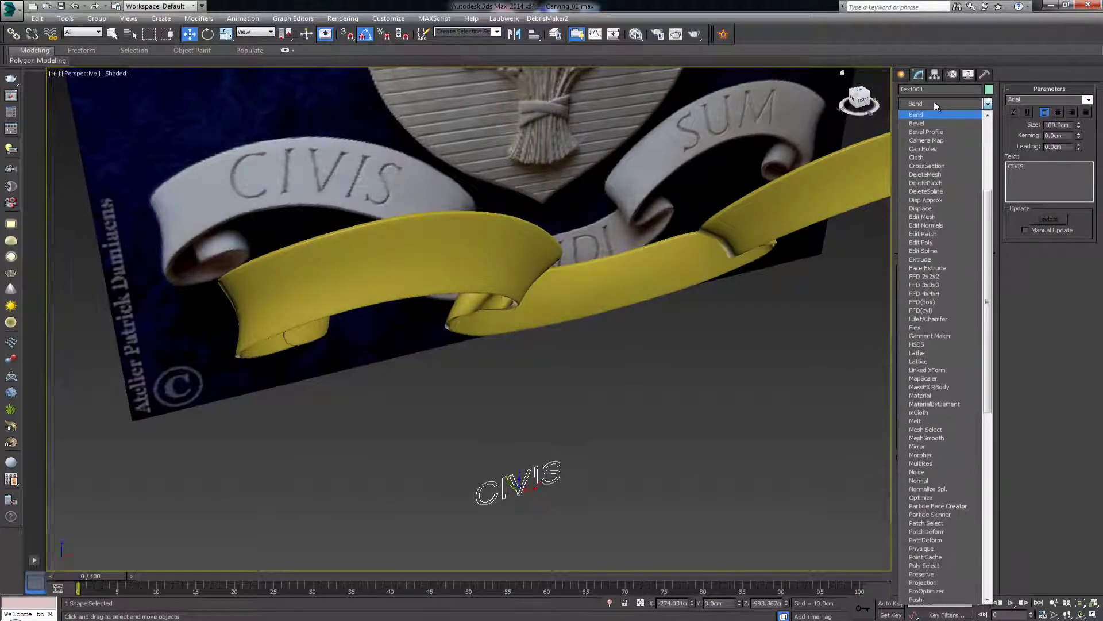
left_click(926, 124)
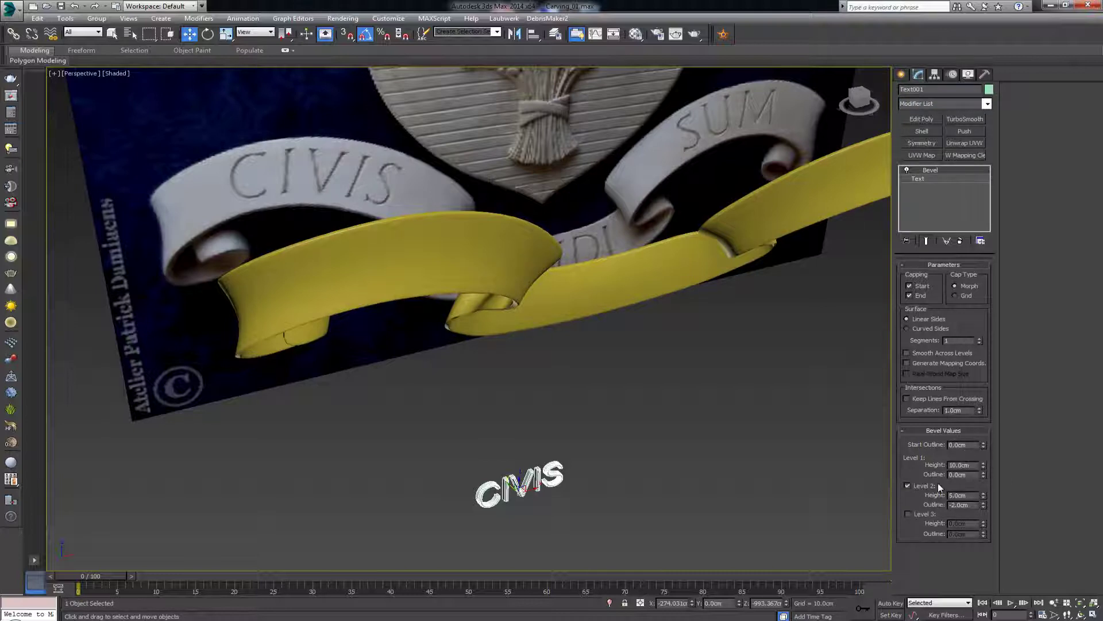
- Set the text's bevel values to a Level 2 Outline of -1.4 cm and a Level 1 Height of 1.5 cm
key("z")
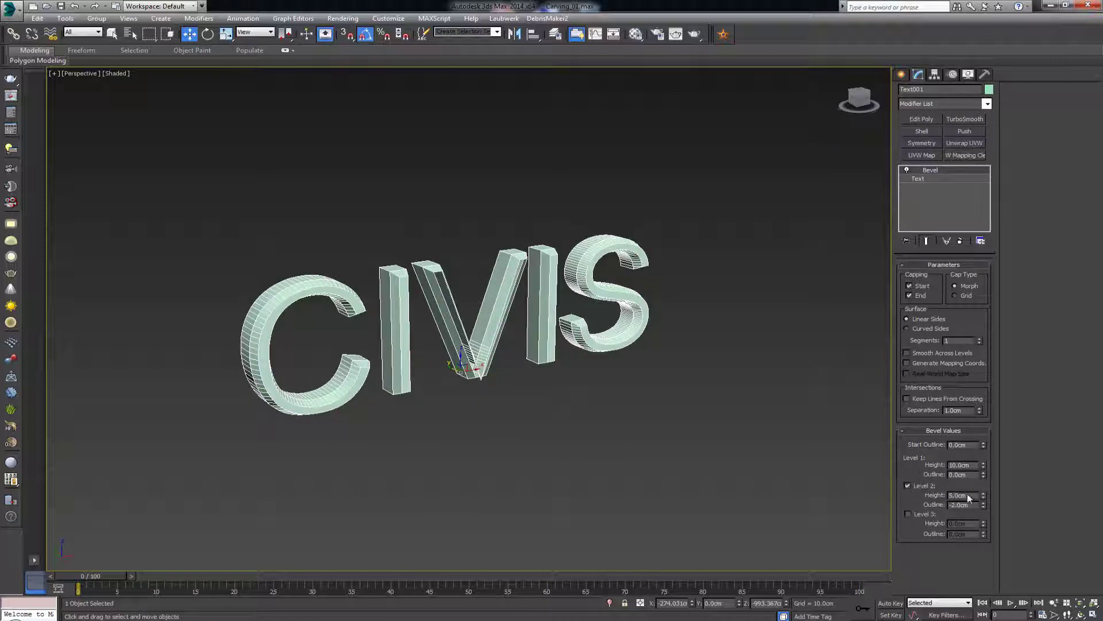
left_click_drag(980, 505, 984, 504)
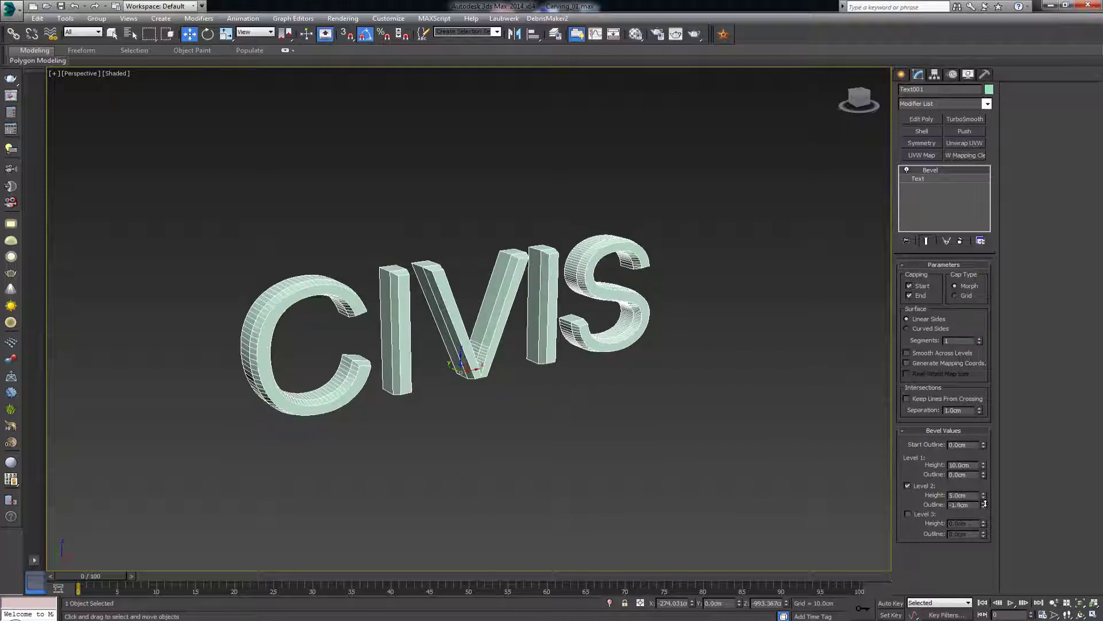
mouse_move(608, 367)
middle_mouse_down()
mouse_move(708, 358)
mouse_move(638, 326)
mouse_move(601, 350)
mouse_move(583, 320)
mouse_move(615, 351)
middle_mouse_up()
scroll(708, 358, "up", 3)
scroll(574, 337, "up", 5)
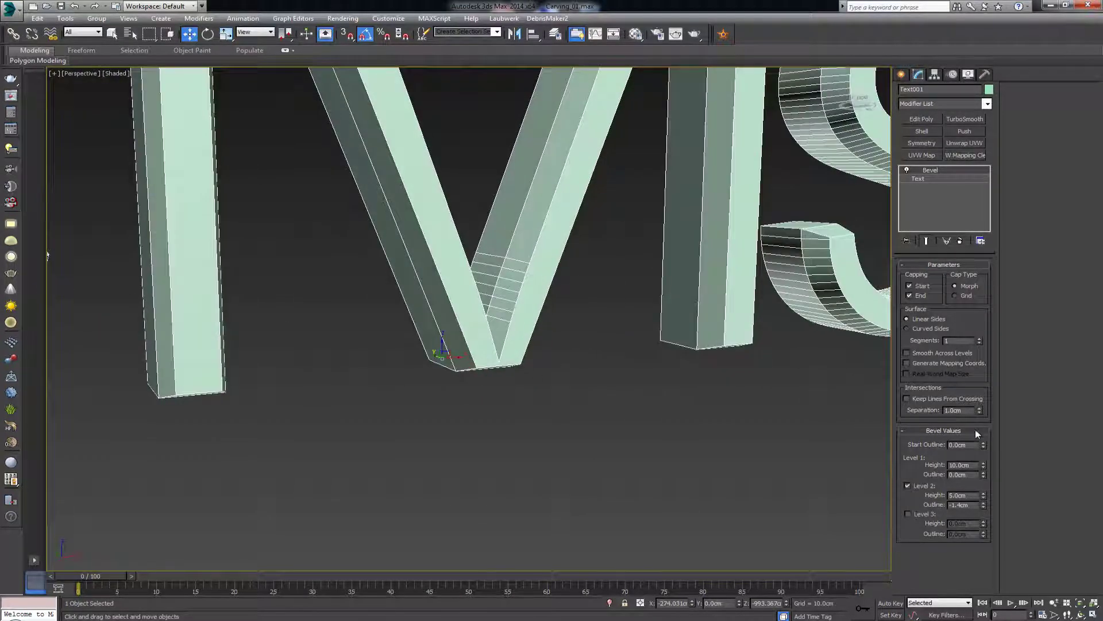
left_click_drag(984, 467, 985, 475)
- Move the CIVIS text over the ribbon's left arm in the Front view, and forward in front of the ribbon in the Top view
scroll(635, 222, "down", 10)
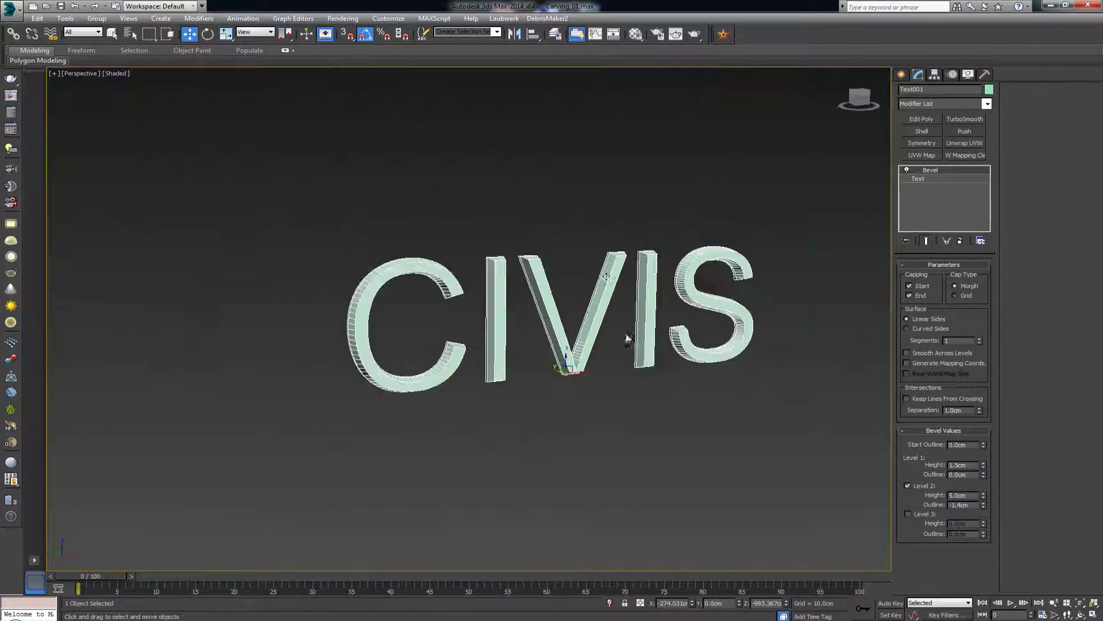
scroll(598, 270, "down", 5)
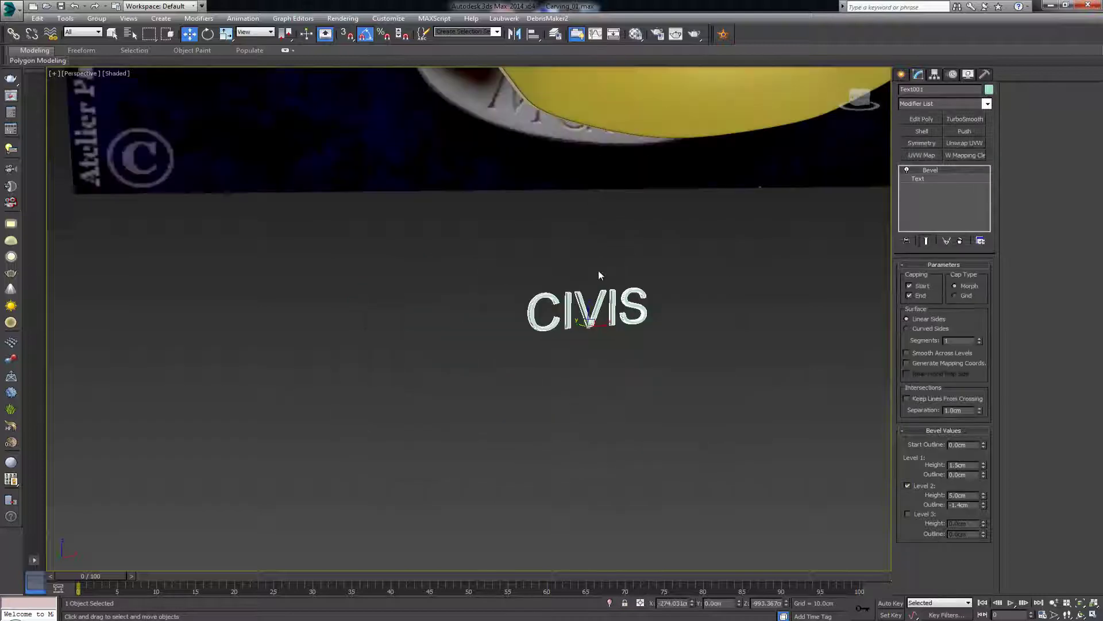
scroll(612, 193, "down", 3)
key("alt+w")
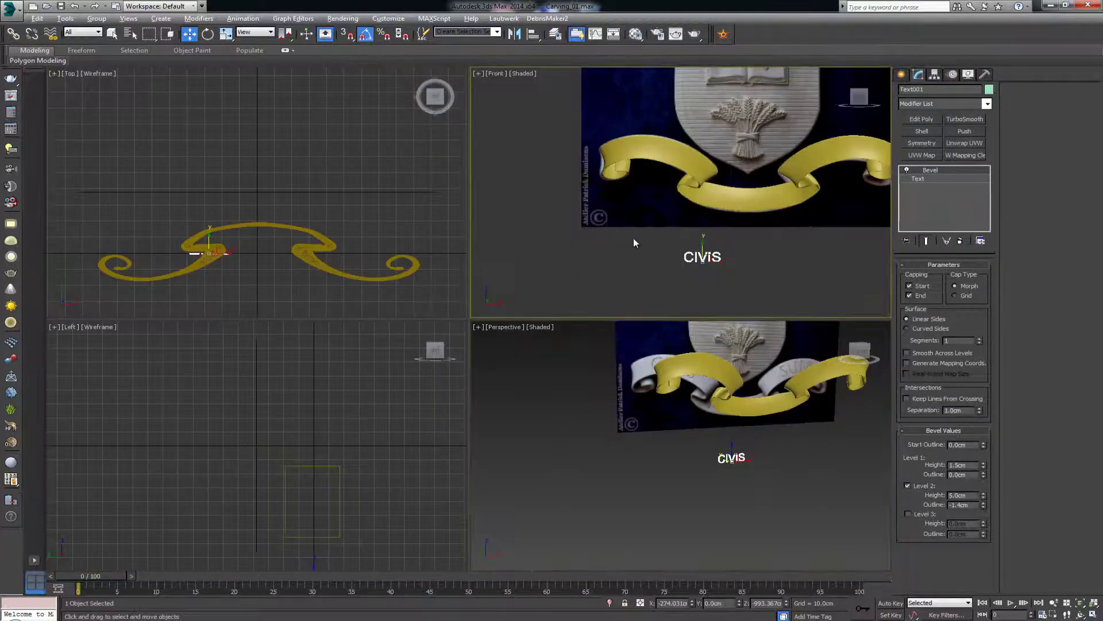
key("alt+w")
left_click_drag(497, 434, 416, 229)
key("alt+w")
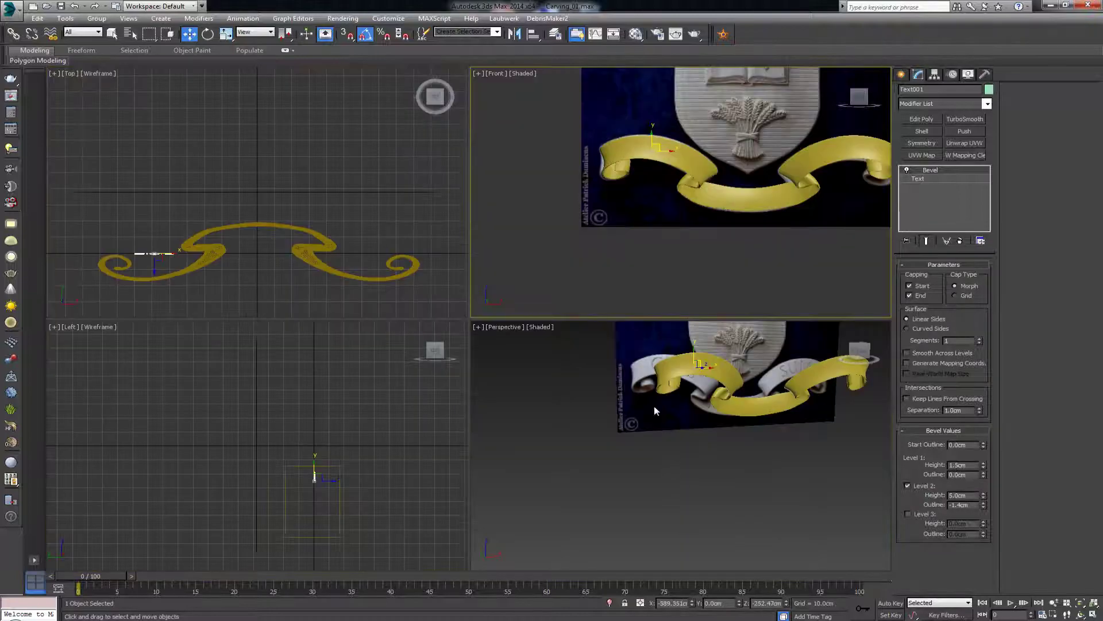
left_click(153, 247)
left_click_drag(156, 237, 160, 267)
- Set the bevel's Level 2 Height to -18.0 cm and check the CIVIS letters against the ribbon in the Perspective view
right_click(670, 410)
key("alt+w")
key("z")
middle_click_drag(474, 248, 502, 266, "alt")
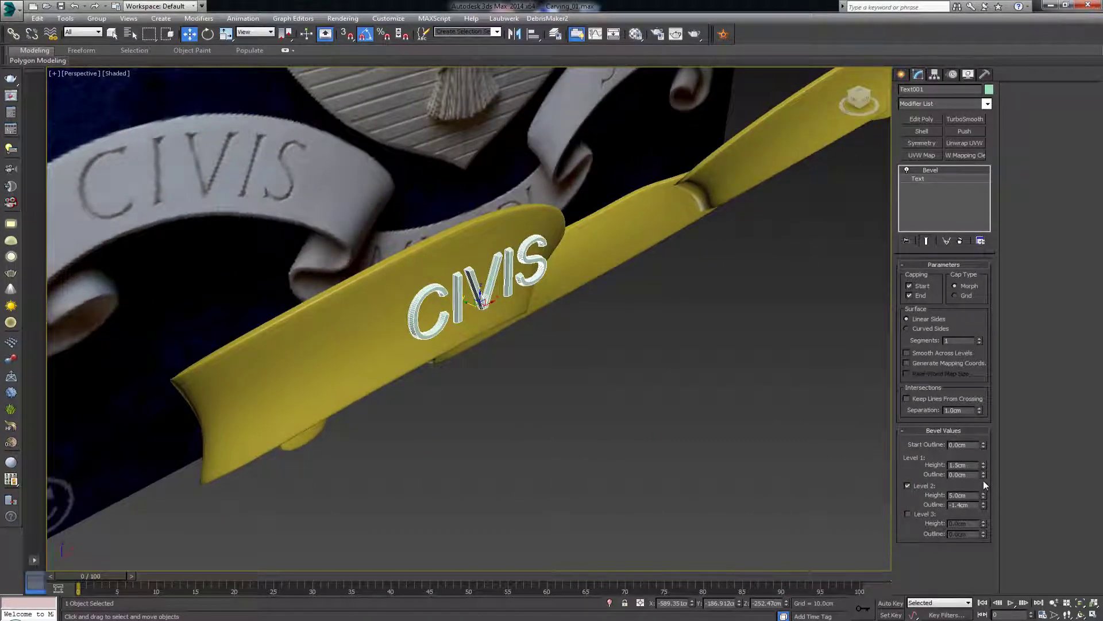
left_click_drag(984, 495, 985, 518)
middle_click_drag(834, 475, 709, 436, "alt")
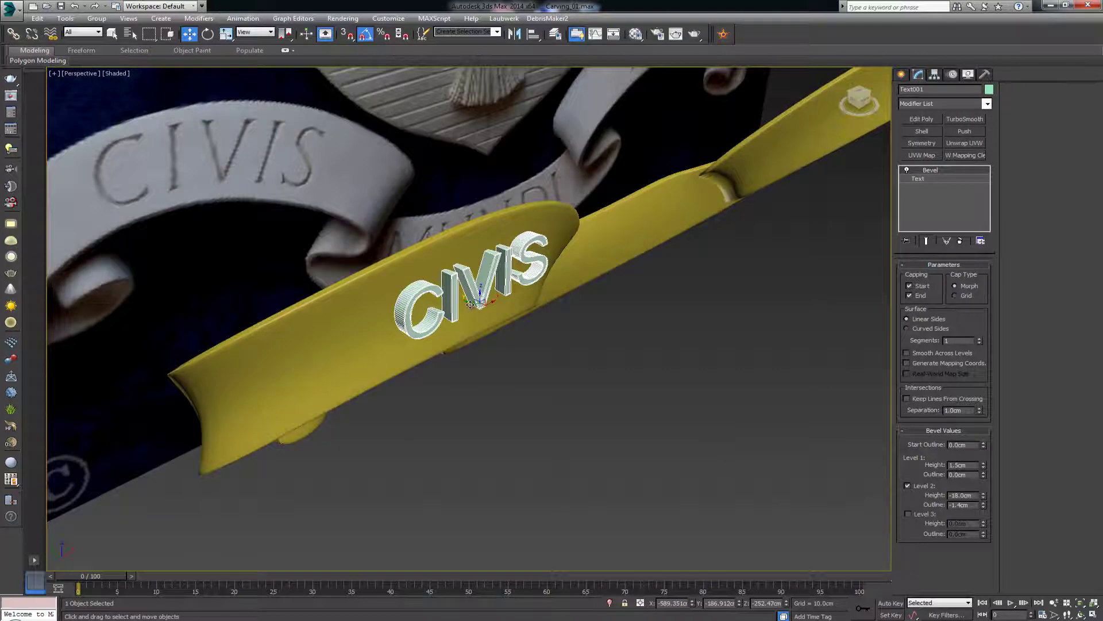
- Nudge the CIVIS text in the Perspective view to adjust how it sits against the ribbon's left arm
left_click_drag(471, 305, 462, 300)
left_click_drag(455, 296, 462, 293)
middle_click_drag(574, 310, 484, 330, "alt")
- Try to subtract the CIVIS text from the ribbon with a Boolean compound object set to Subtraction (A-B)
left_click(599, 306)
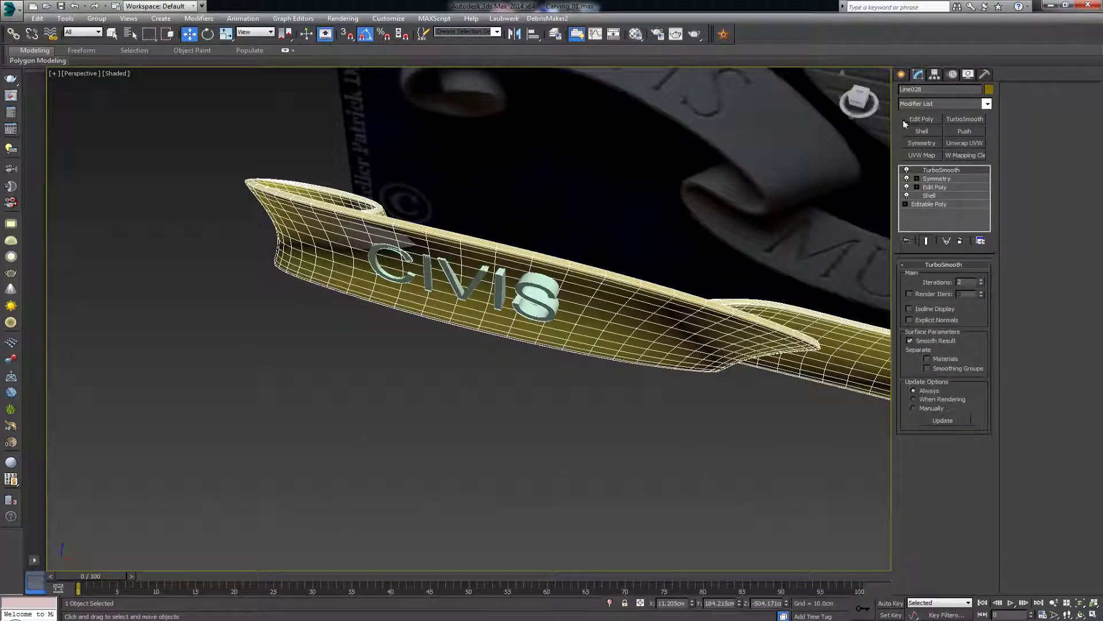
left_click(902, 77)
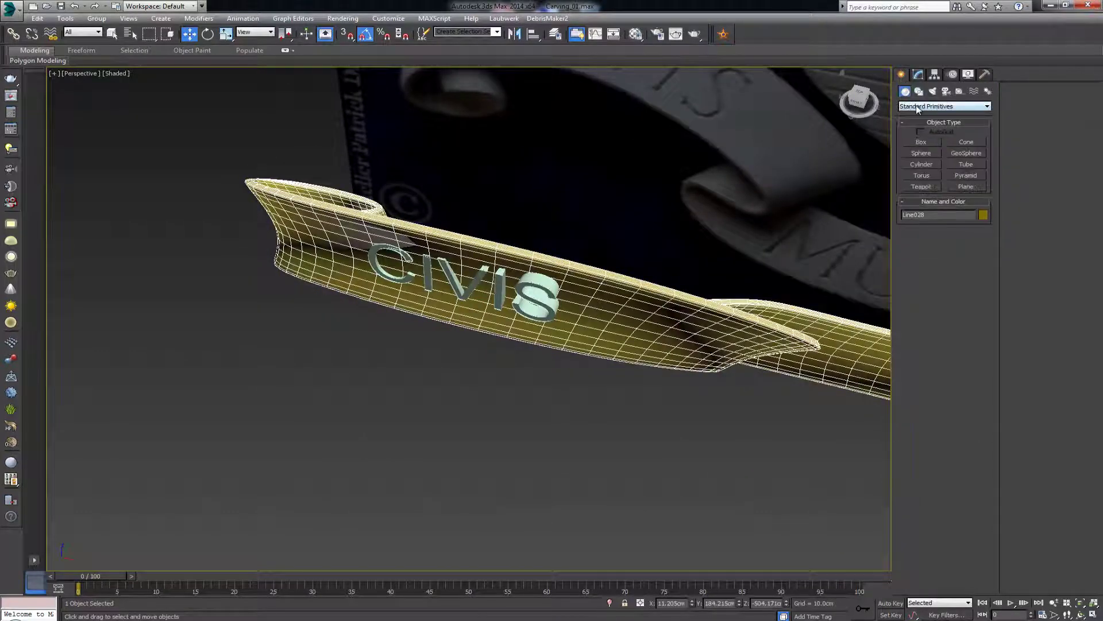
left_click(917, 108)
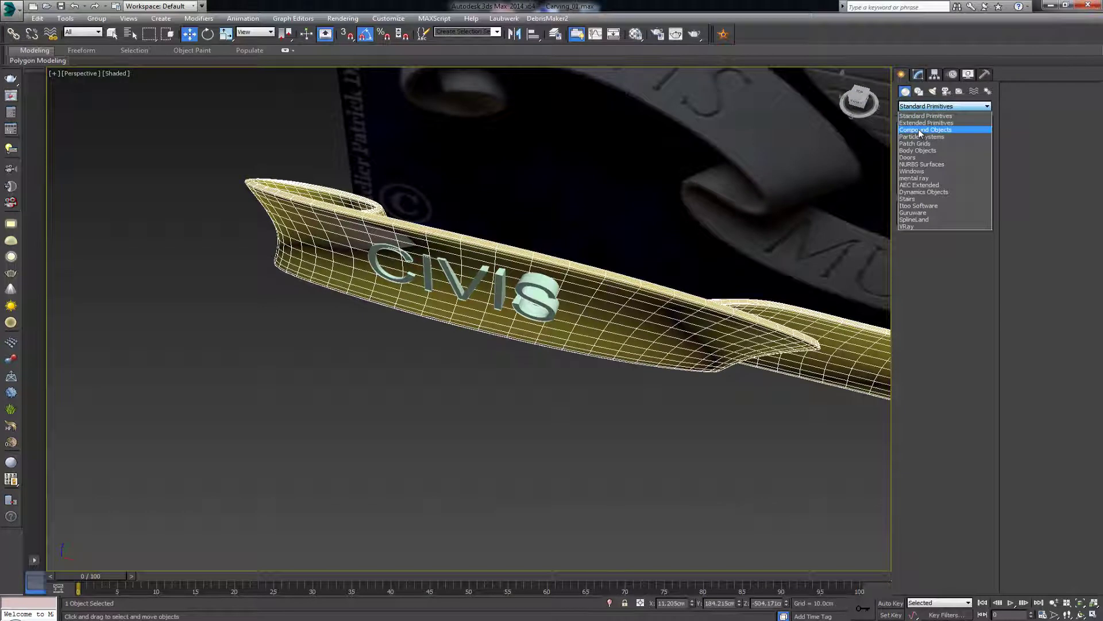
left_click(921, 131)
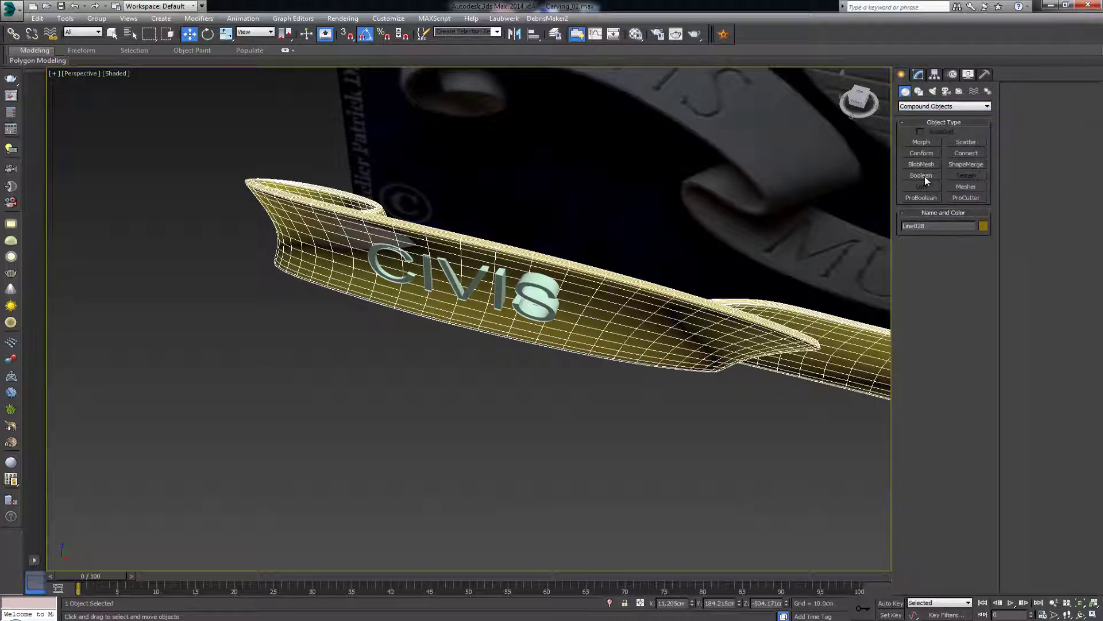
left_click(922, 175)
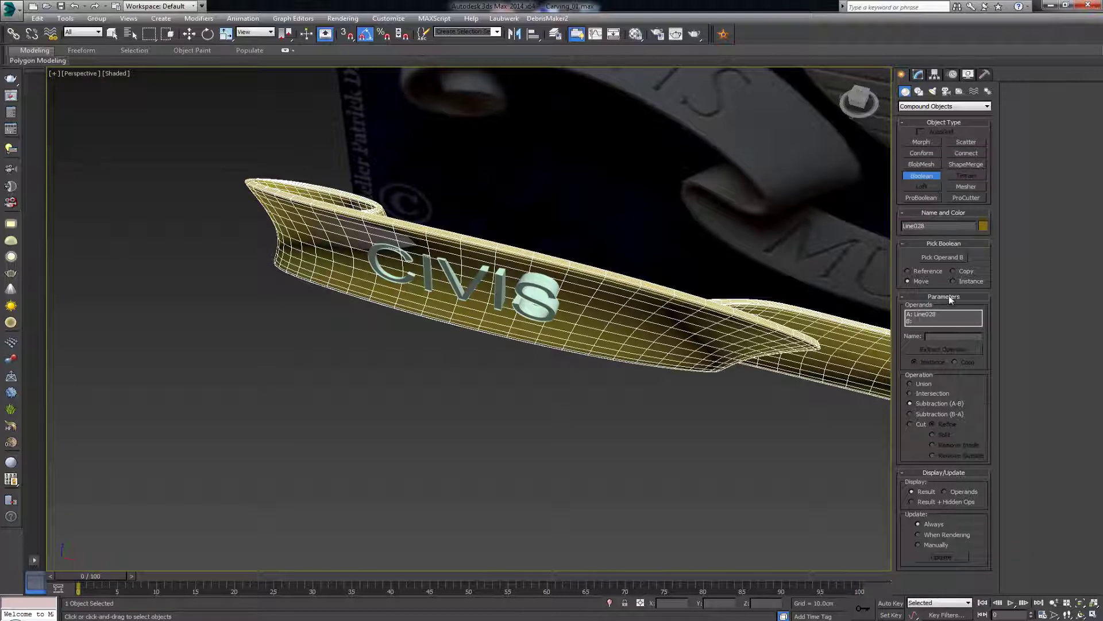
left_click(949, 257)
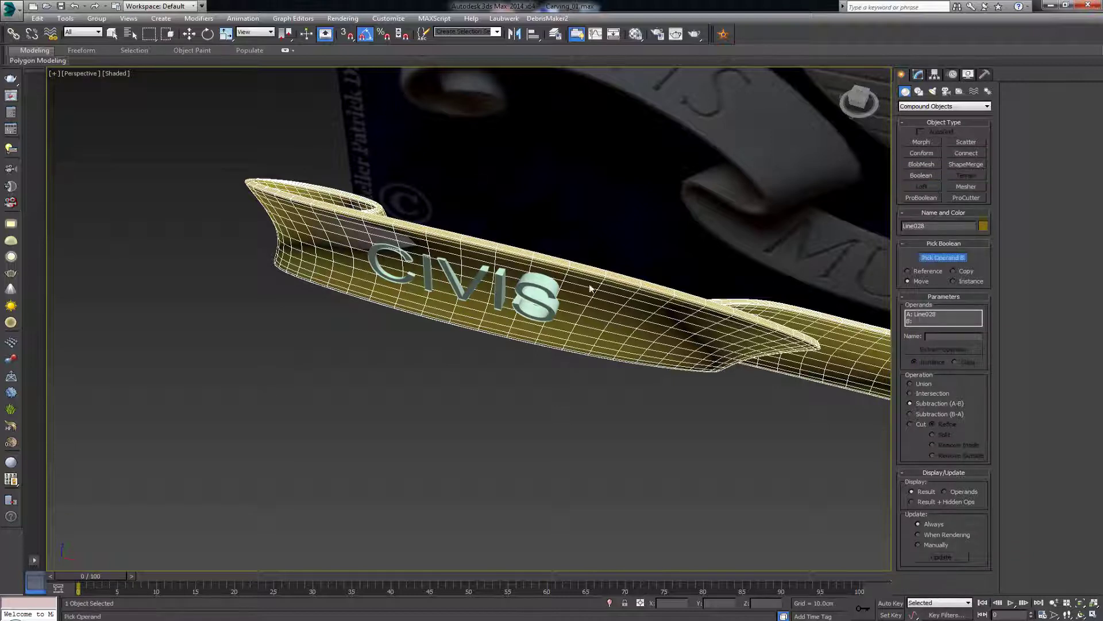
left_click(519, 285)
- Undo the Boolean operation on the ribbon and delete the CIVIS text
middle_click_drag(547, 321, 540, 368, "alt")
key("ctrl+z")
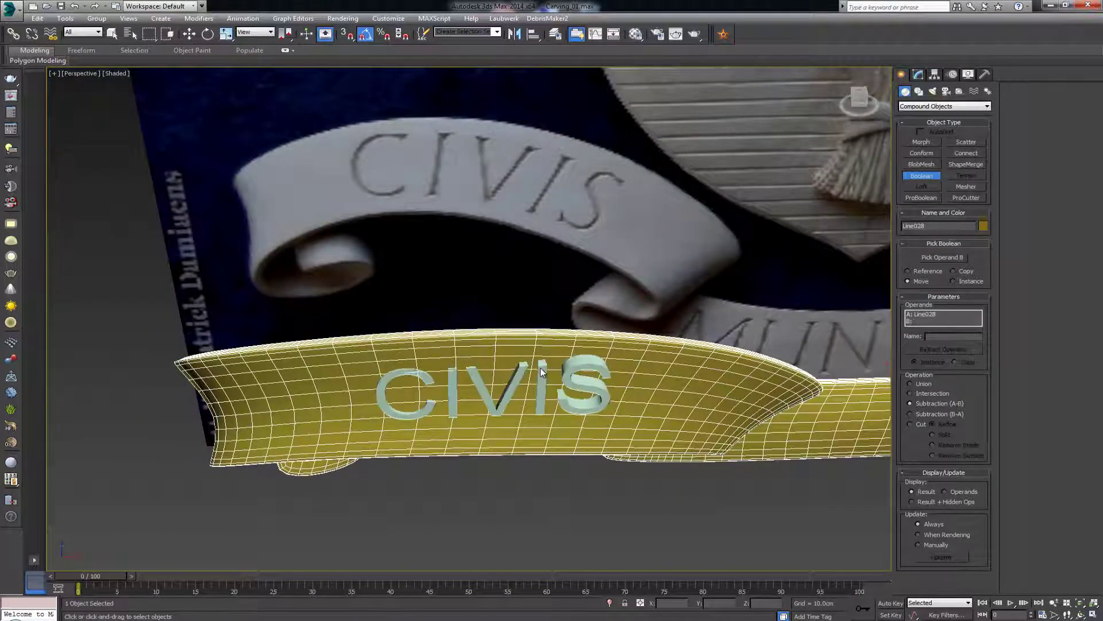
left_click(920, 74)
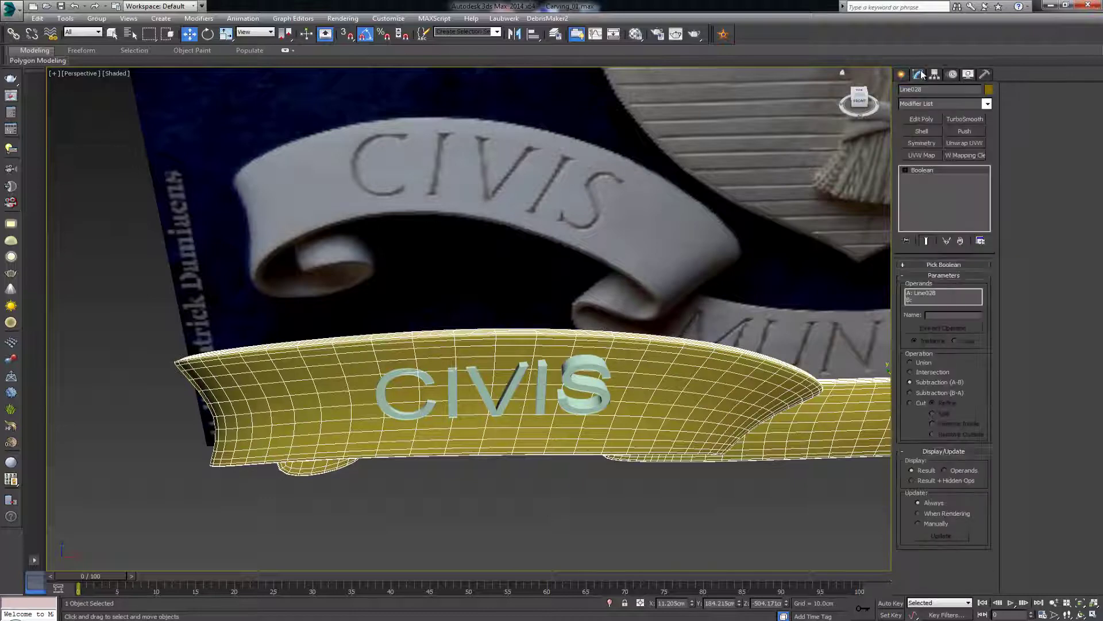
key("ctrl+z")
middle_click_drag(726, 302, 512, 249, "alt")
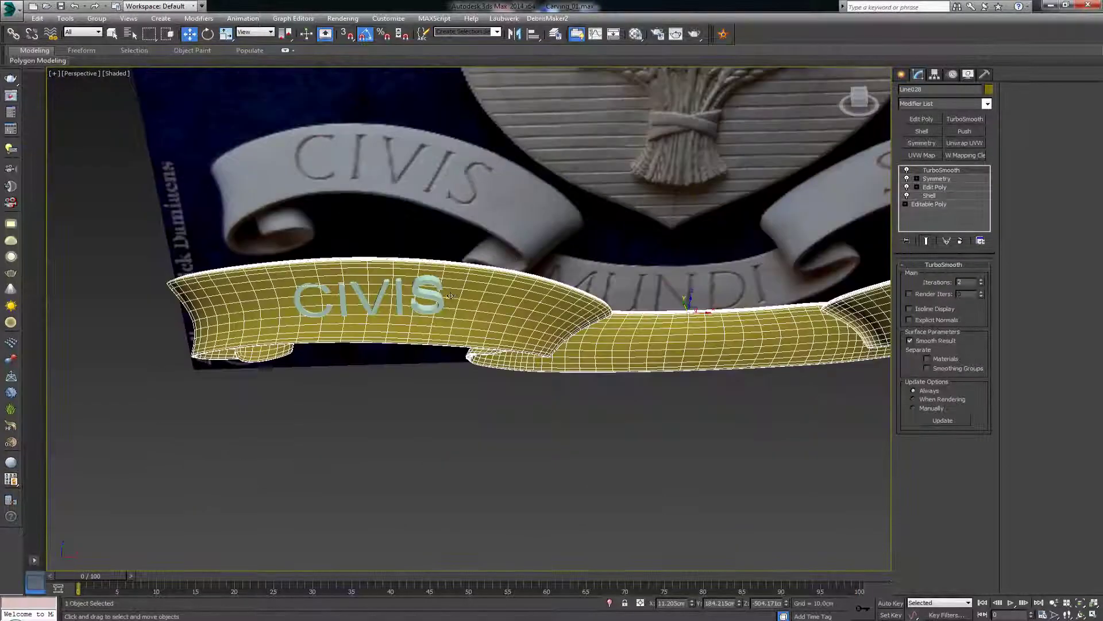
left_click(450, 296)
key("Delete")
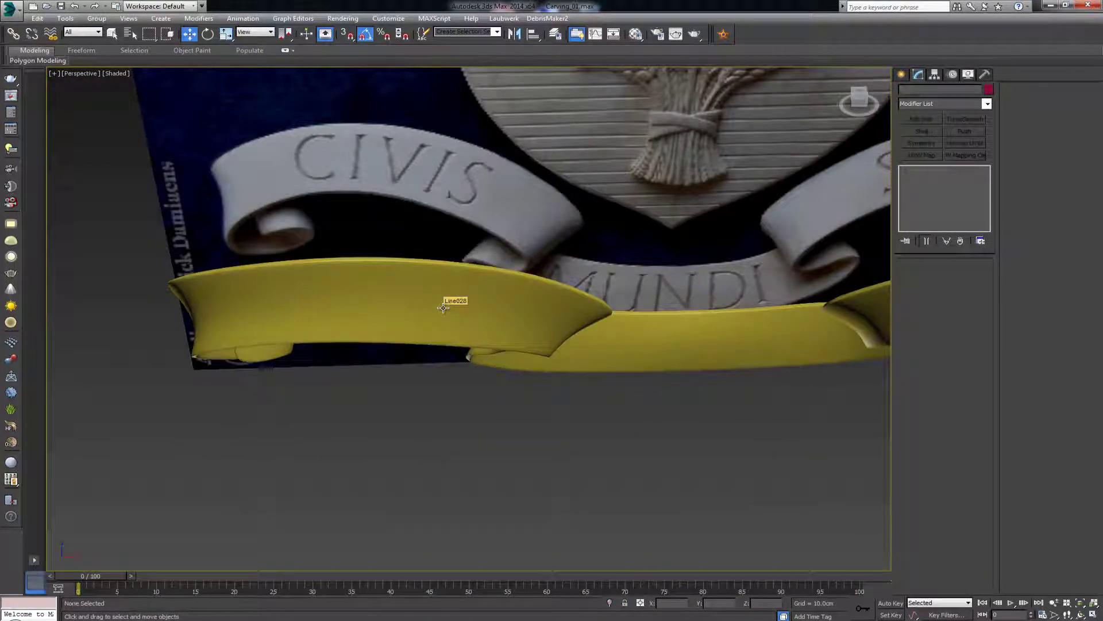
- Examine the ribbon against the carved reference image from several angles in the Perspective view
scroll(434, 247, "down", 4)
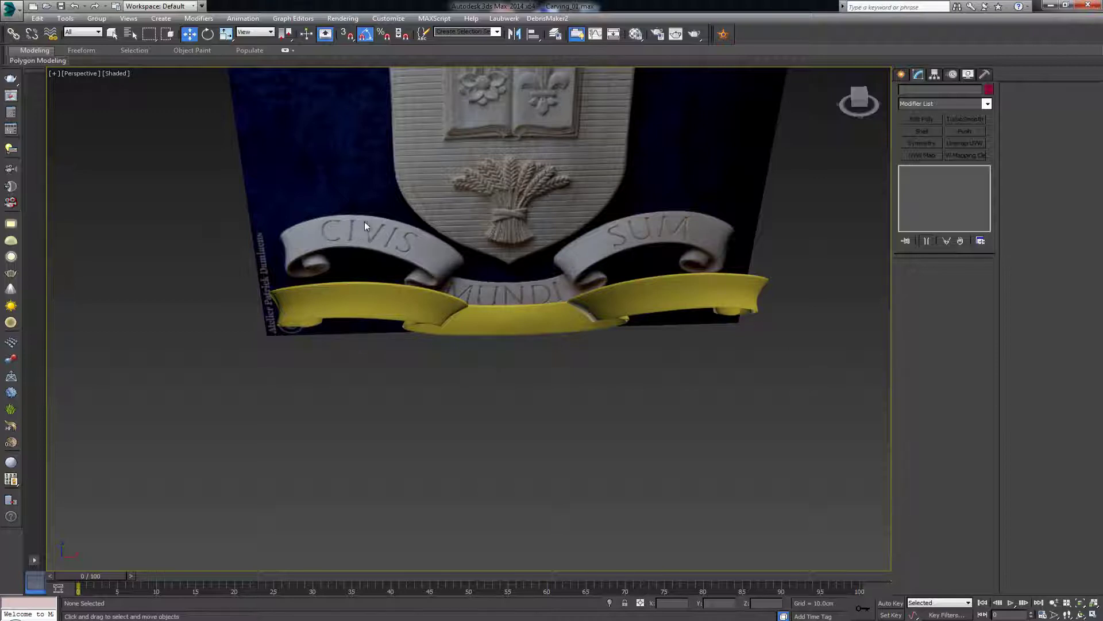
key("alt+w")
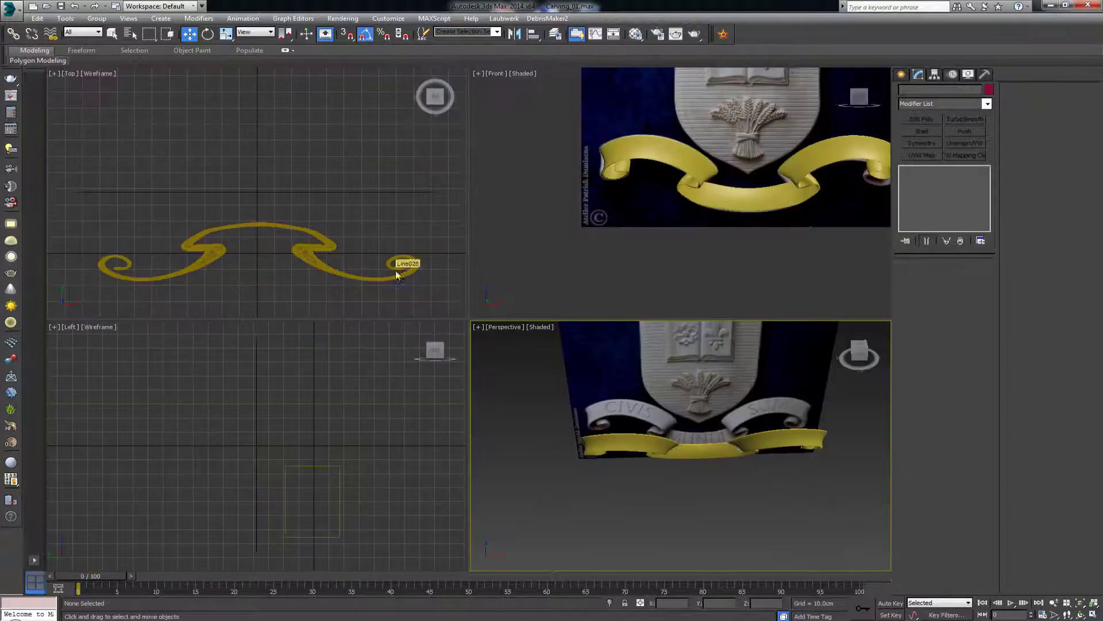
right_click(687, 213)
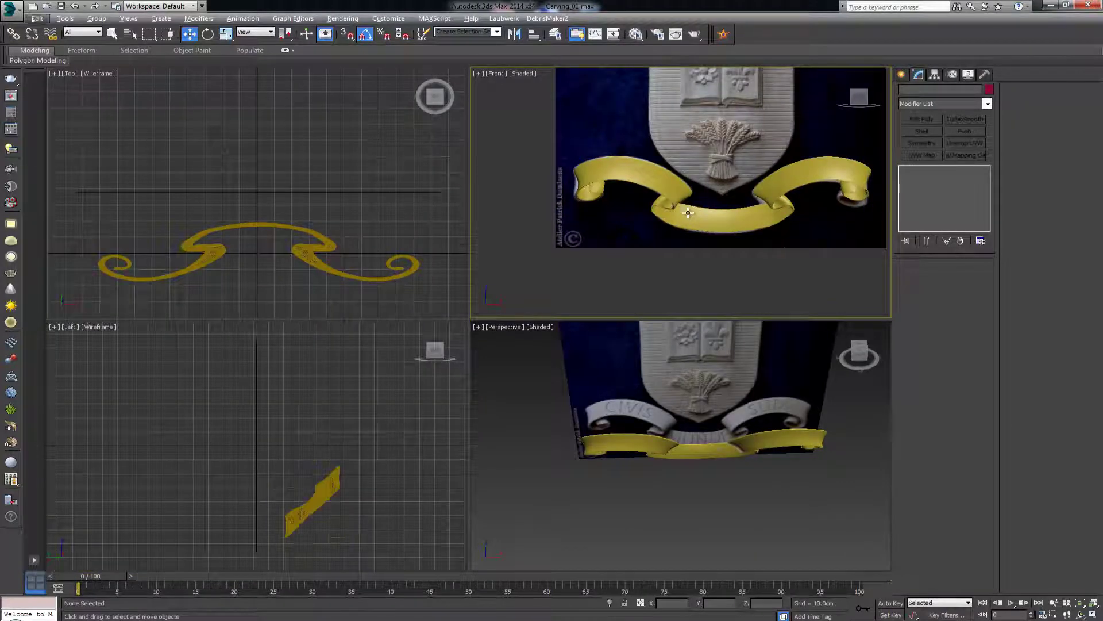
right_click(642, 405)
key("alt+w")
middle_click_drag(601, 315, 637, 323, "alt")
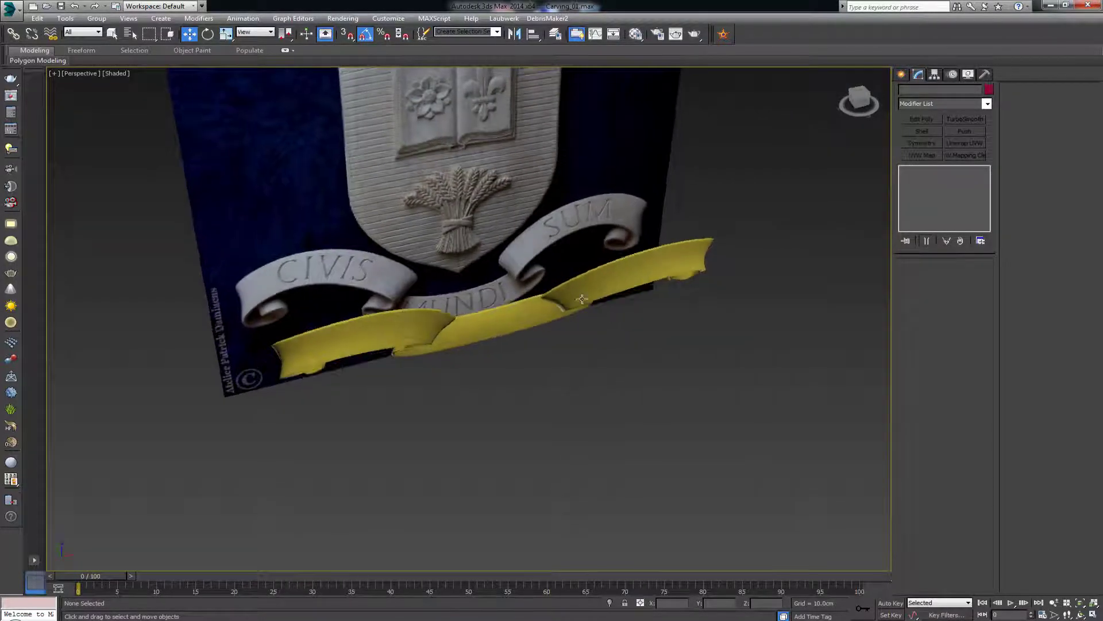
middle_click_drag(582, 299, 604, 309)
scroll(604, 313, "up", 5)
scroll(197, 318, "down", 4)
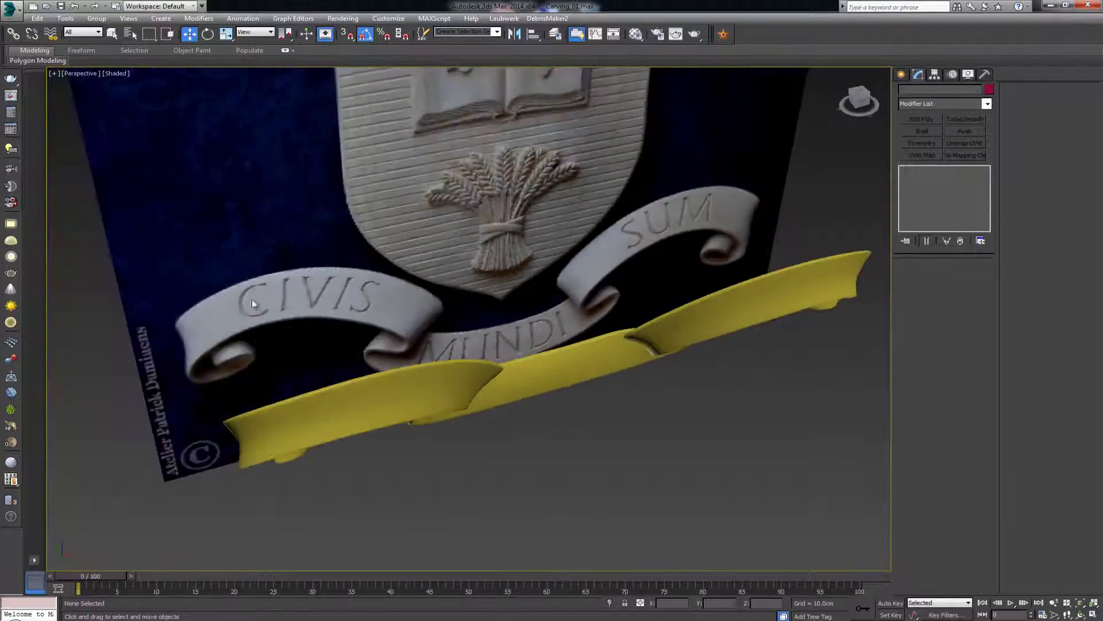
mouse_move(461, 345)
middle_mouse_down("alt")
mouse_move(484, 341)
mouse_move(474, 340)
middle_mouse_up("alt")
scroll(556, 312, "down", 5)
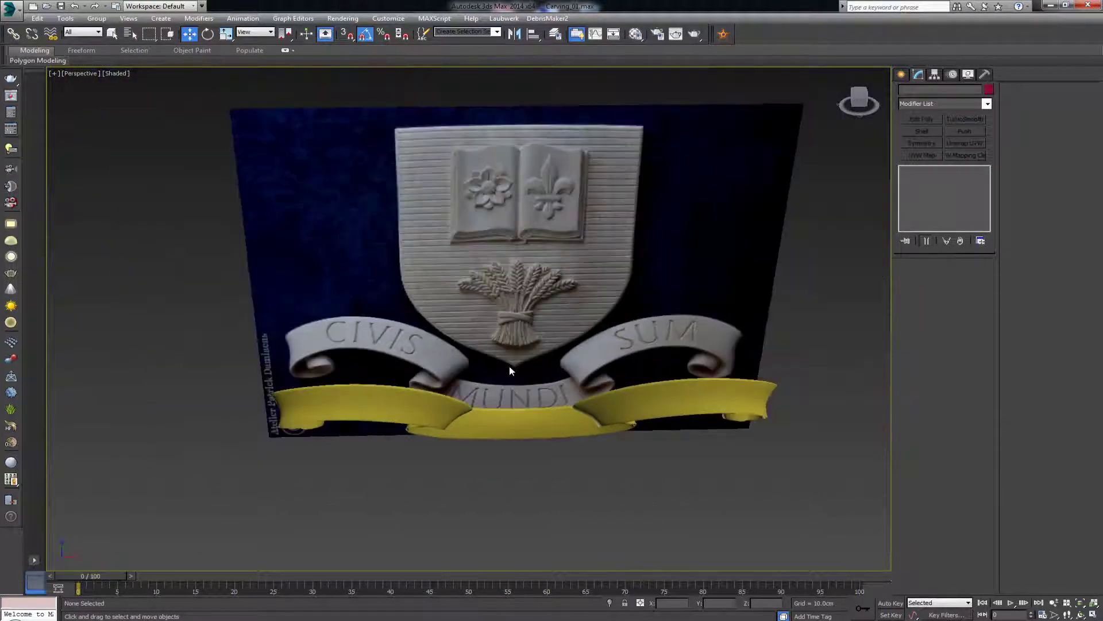
- In the Front view, assign the PLaceholder material to the ribbon and set its object color to black
key("alt+w")
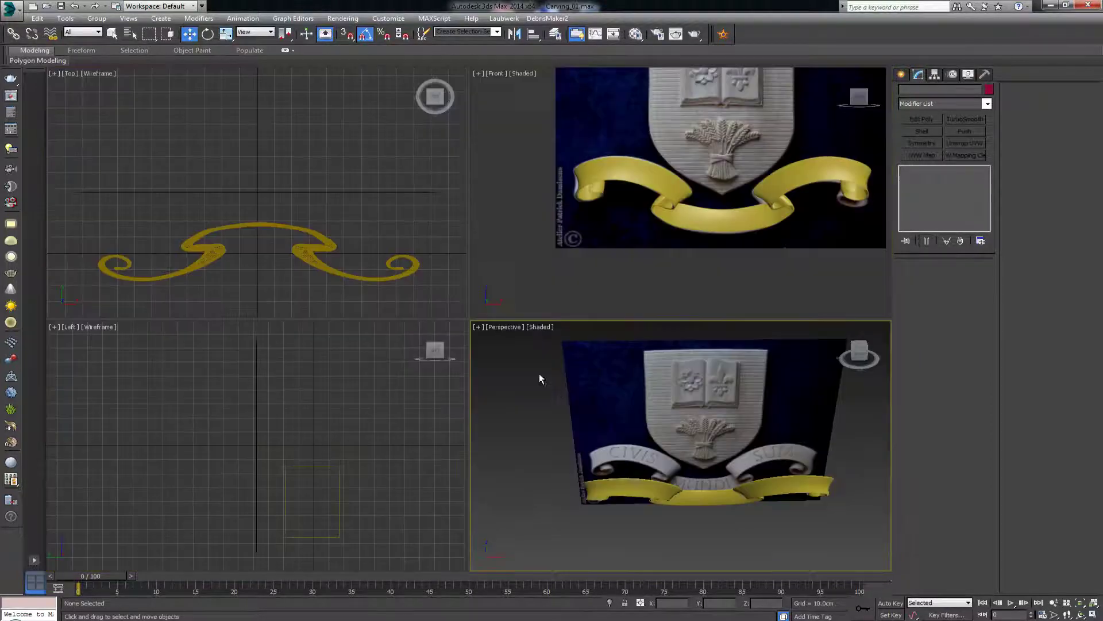
scroll(694, 185, "up", 2)
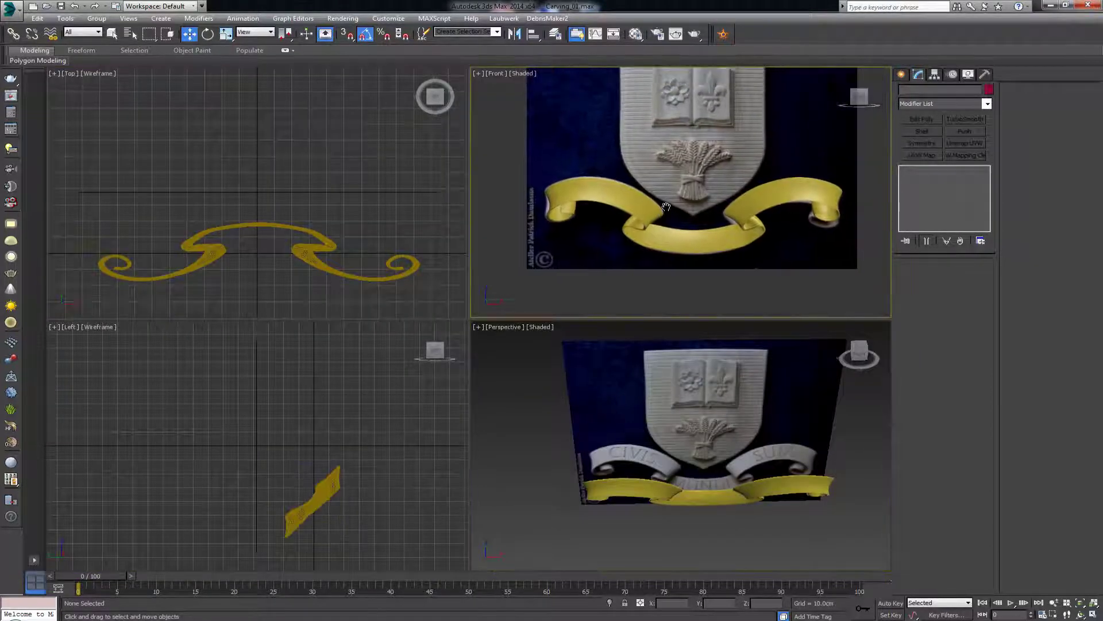
key("alt+w")
middle_click_drag(501, 260, 502, 287)
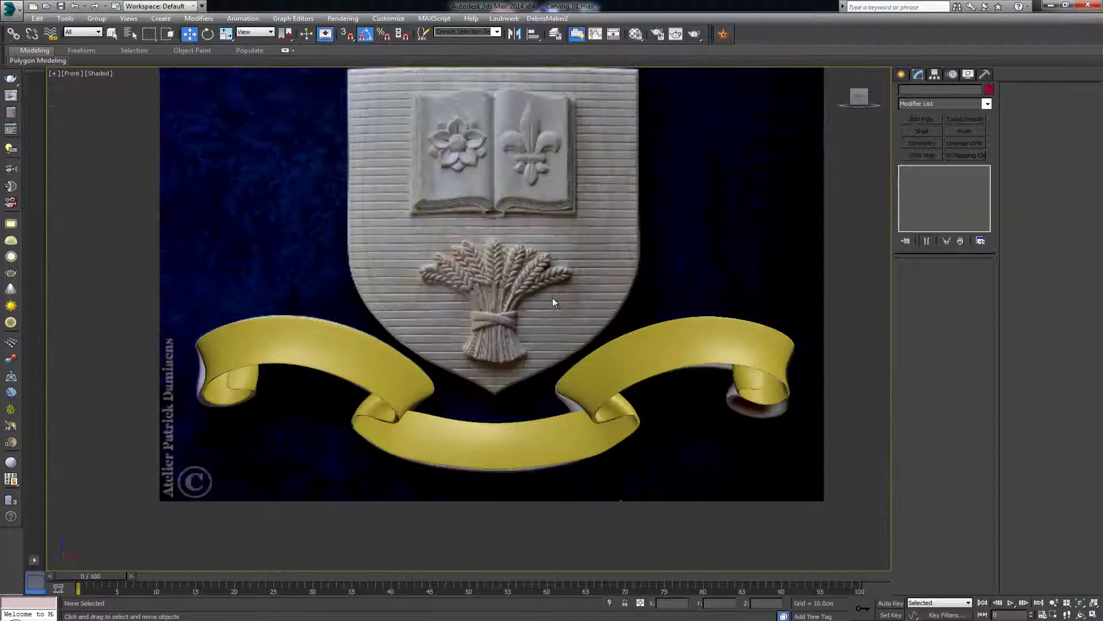
left_click(627, 358)
key("m")
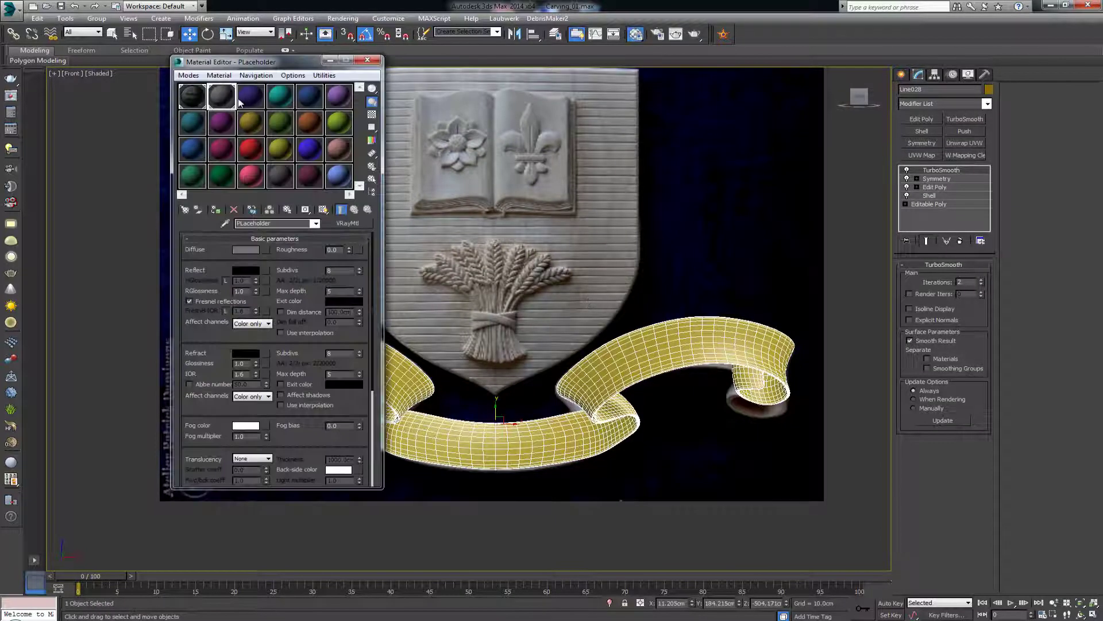
left_click(216, 210)
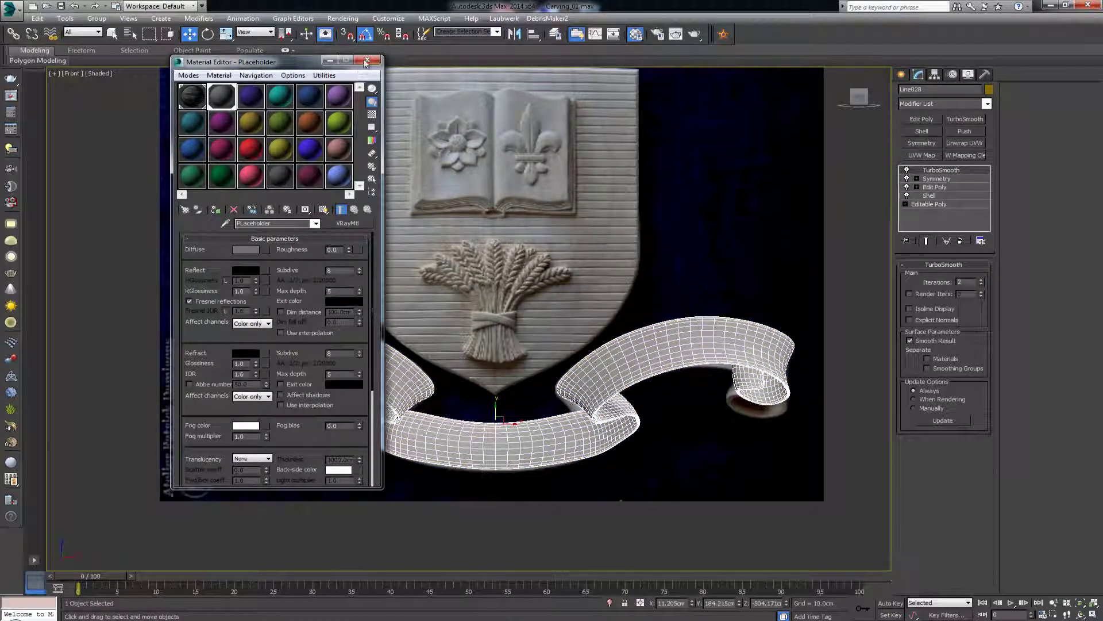
left_click(366, 61)
left_click(989, 89)
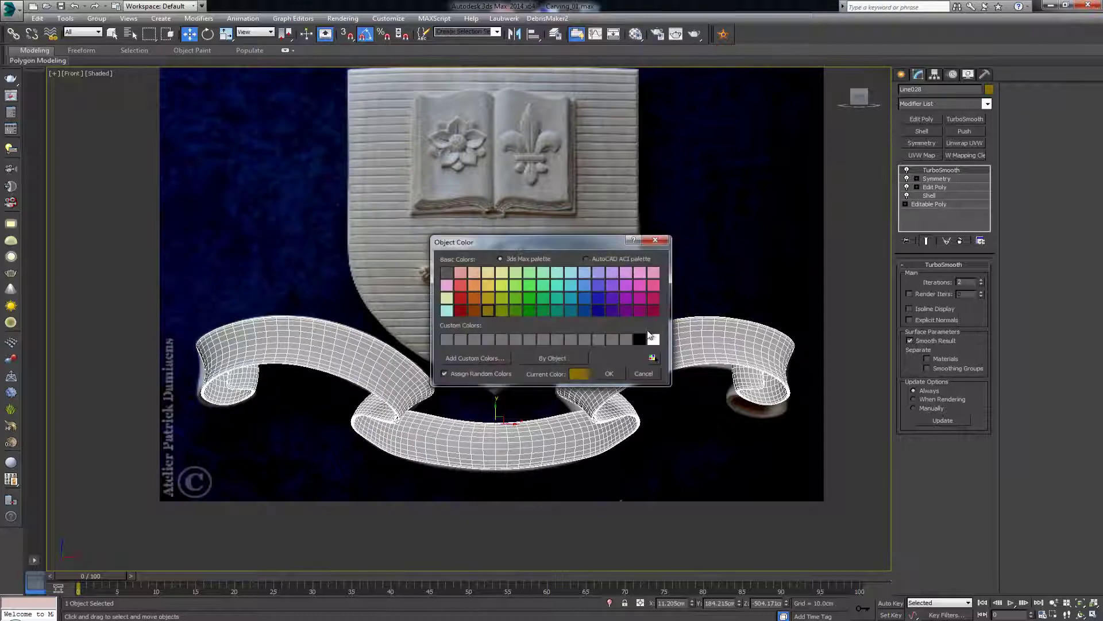
left_click(610, 374)
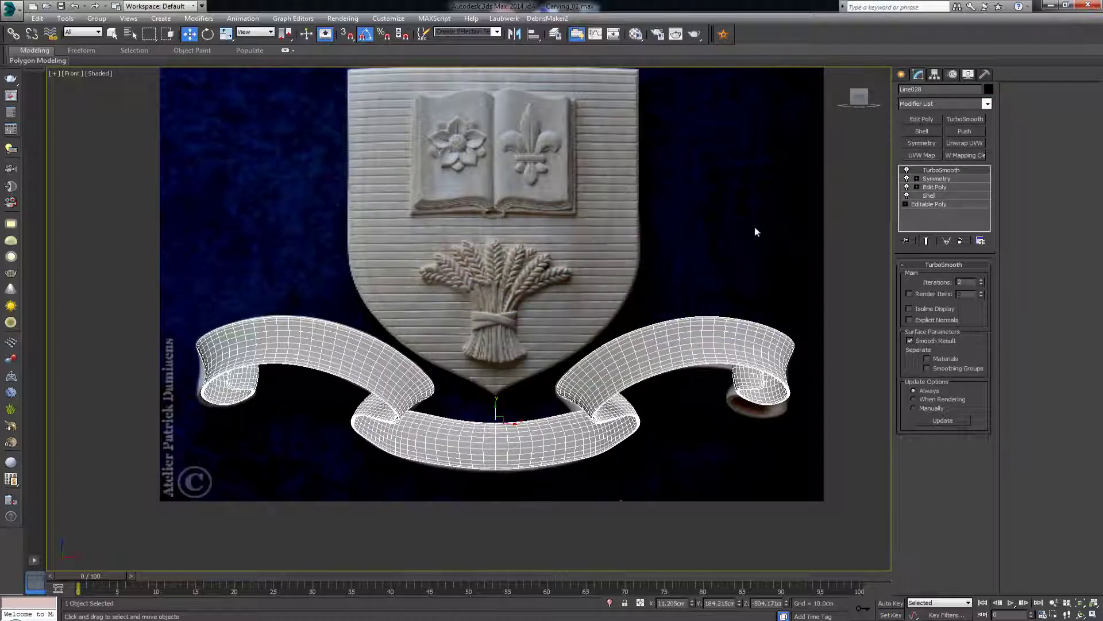
left_click(729, 262)
- Unhide all objects and check the shield together with the ribbon in the Front and Perspective views
right_click(677, 215)
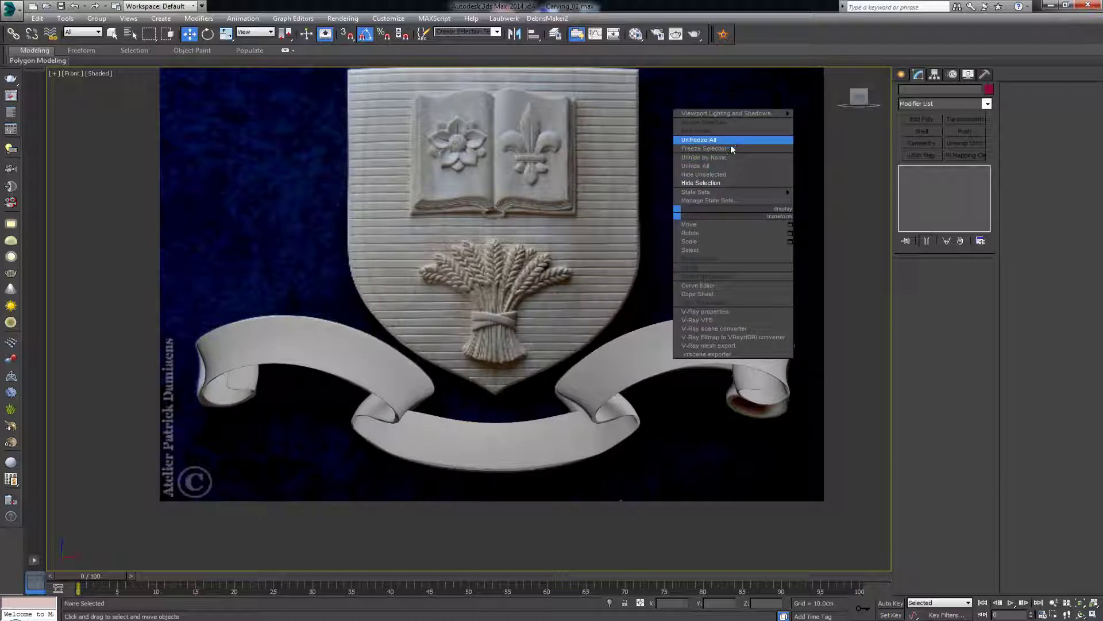
left_click(736, 165)
scroll(520, 267, "down", 5)
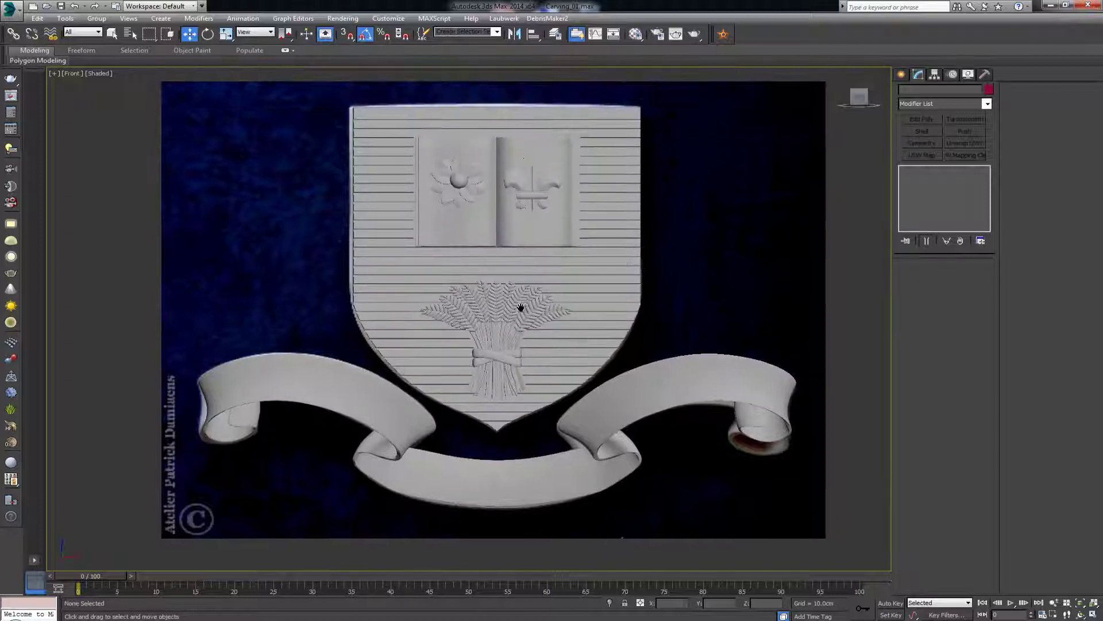
key("alt+w")
left_click(546, 368)
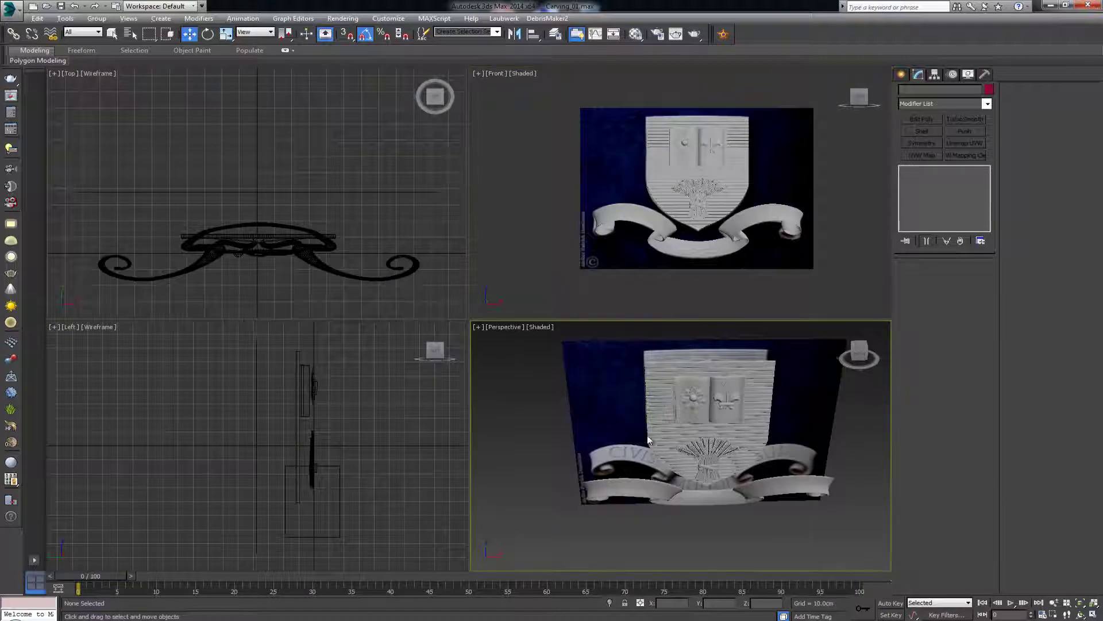
key("alt+w")
middle_click_drag(546, 367, 515, 372, "alt")
- Group all ten petals and the centre sphere of the flower on the book's left page
left_click(510, 213)
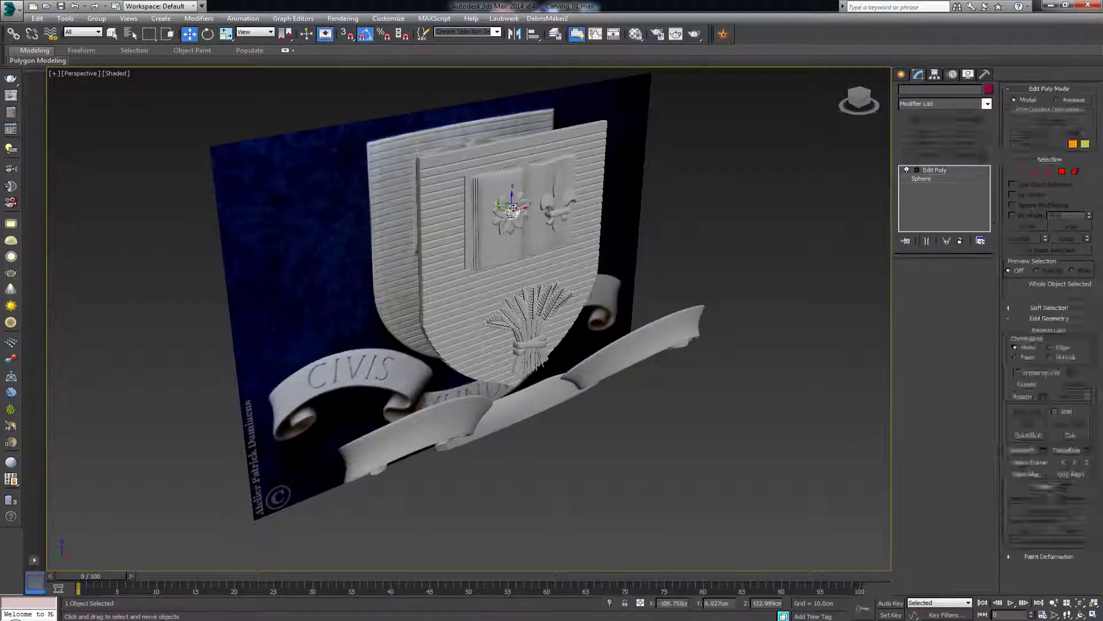
key("z")
scroll(505, 274, "down", 4)
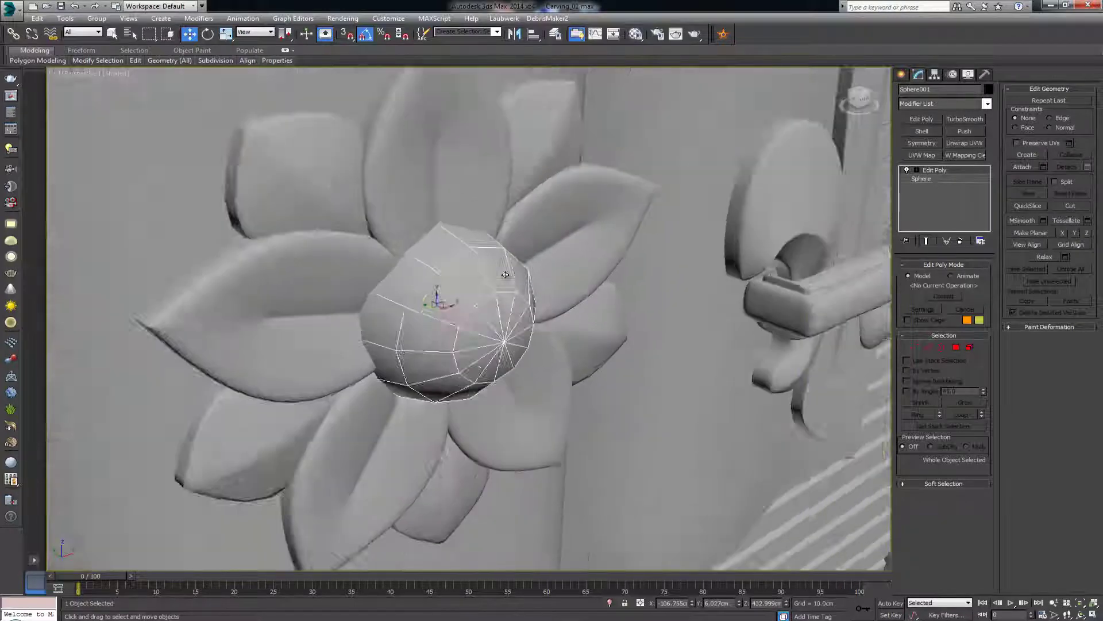
mouse_move(541, 273)
middle_mouse_down("alt")
mouse_move(523, 280)
mouse_move(544, 288)
middle_mouse_up("alt")
scroll(543, 289, "down", 3)
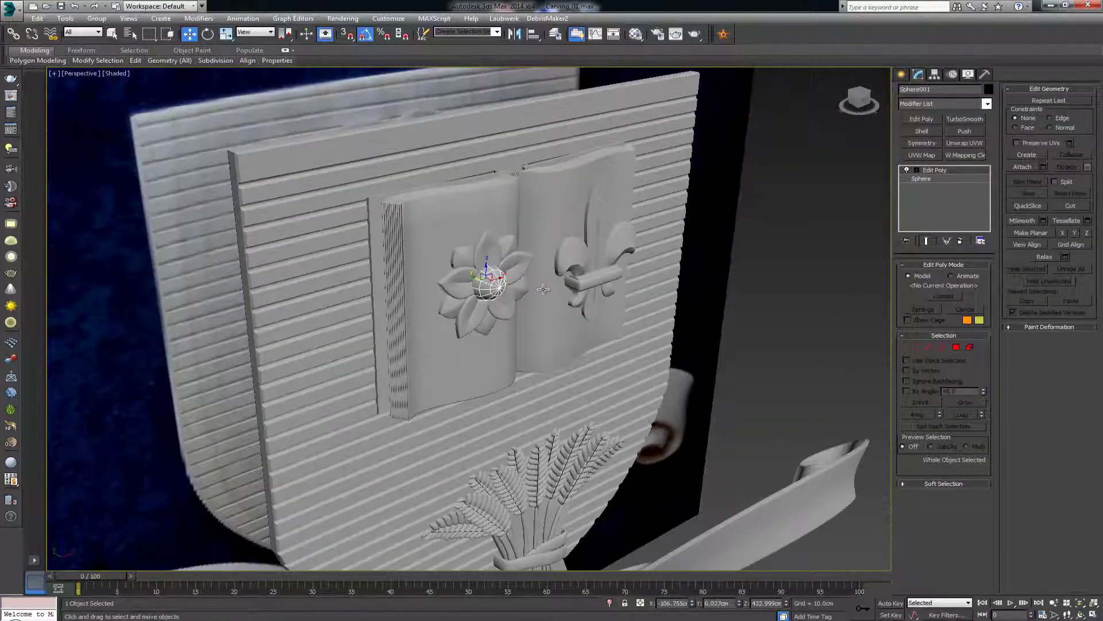
left_click(466, 255)
left_click(487, 250, "ctrl")
left_click(511, 245, "ctrl")
left_click(521, 264, "ctrl")
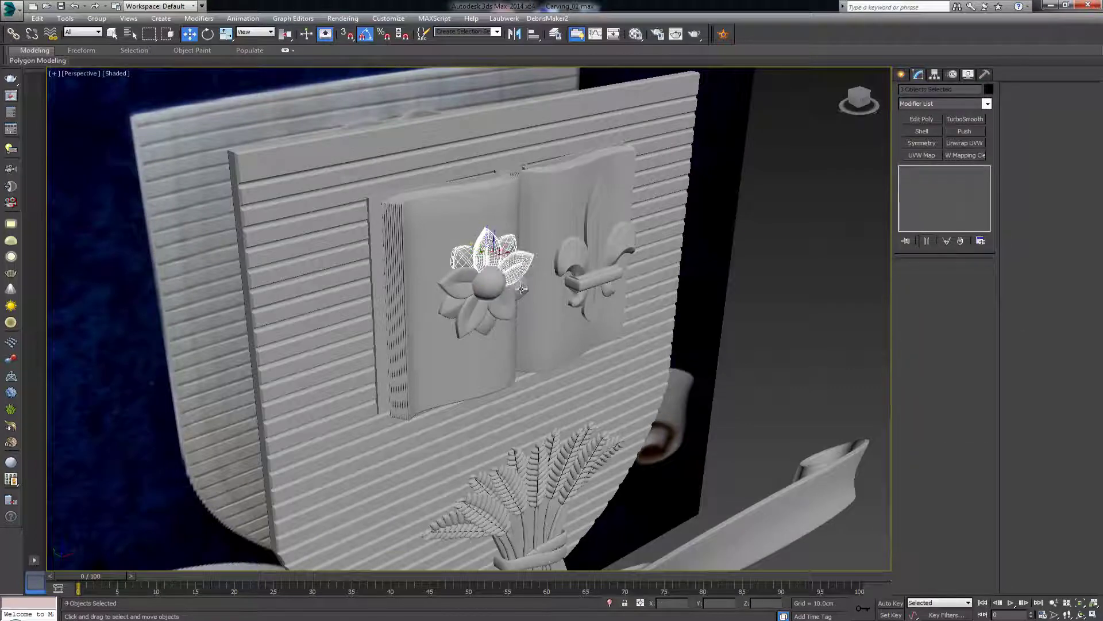
left_click(522, 288, "ctrl")
left_click(505, 308, "ctrl")
left_click(487, 323, "ctrl")
left_click(468, 325, "ctrl")
left_click(451, 308, "ctrl")
left_click(451, 282, "ctrl")
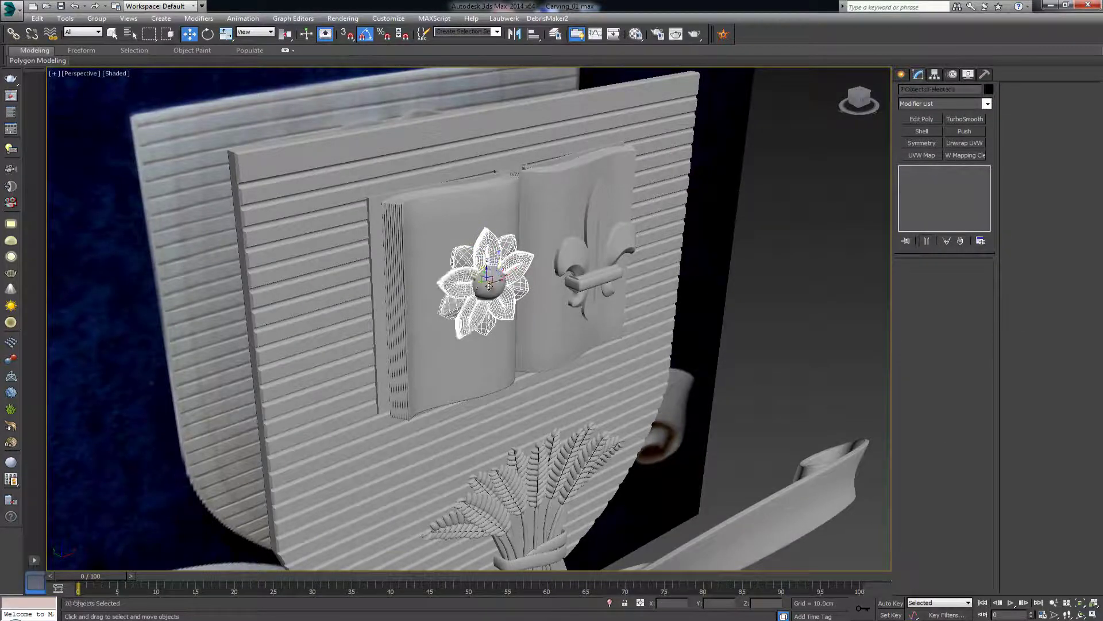
left_click(489, 286, "ctrl")
middle_click_drag(489, 285, 568, 299, "alt")
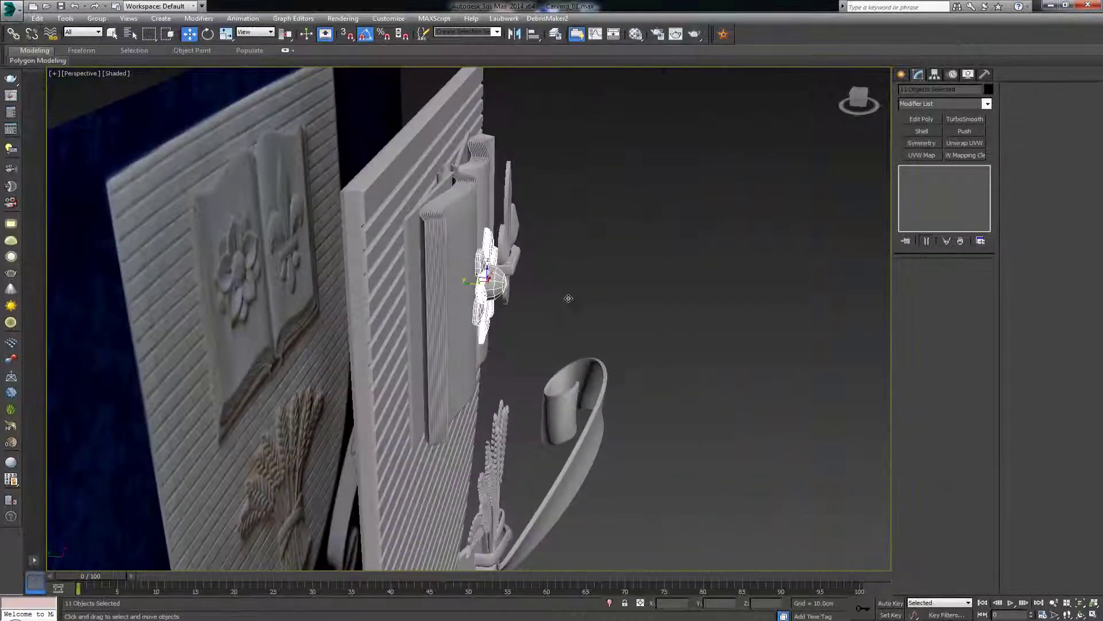
key("shift+z")
left_click(97, 19)
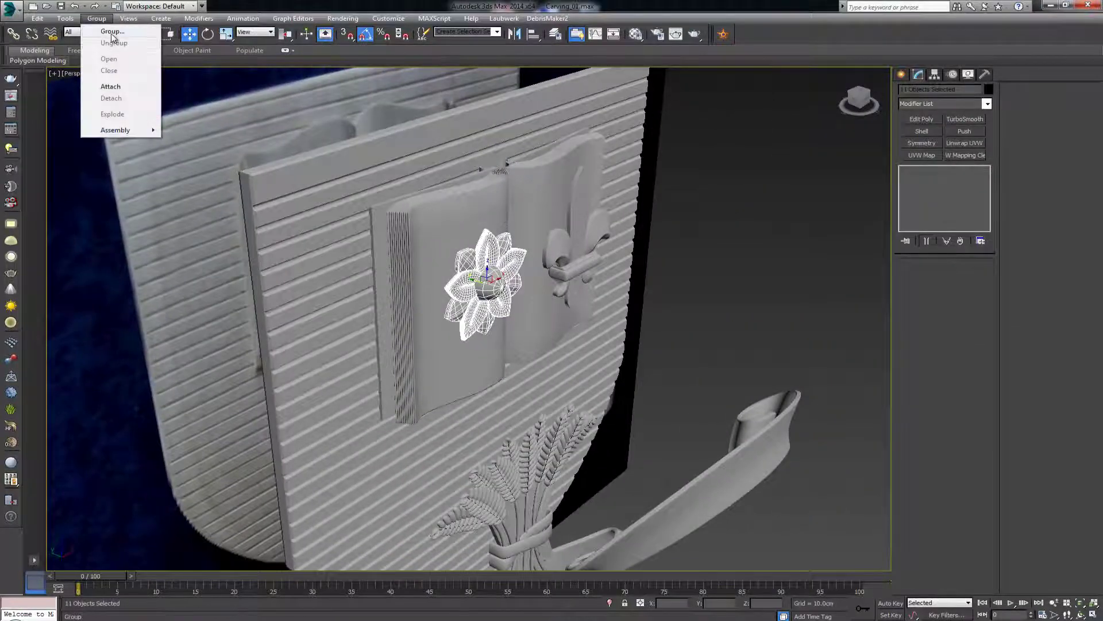
left_click(112, 33)
left_click(558, 335)
- Group all seven parts of the fleur-de-lis on the book's right page
left_click(576, 235)
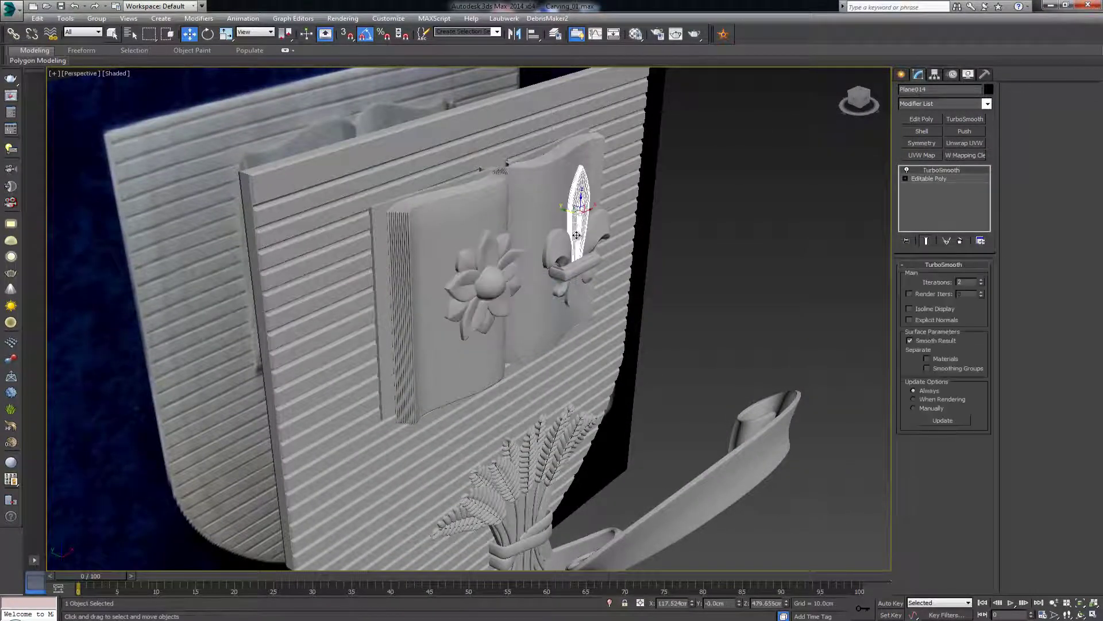
key("z")
middle_click_drag(498, 296, 477, 265, "alt")
scroll(477, 275, "down", 3)
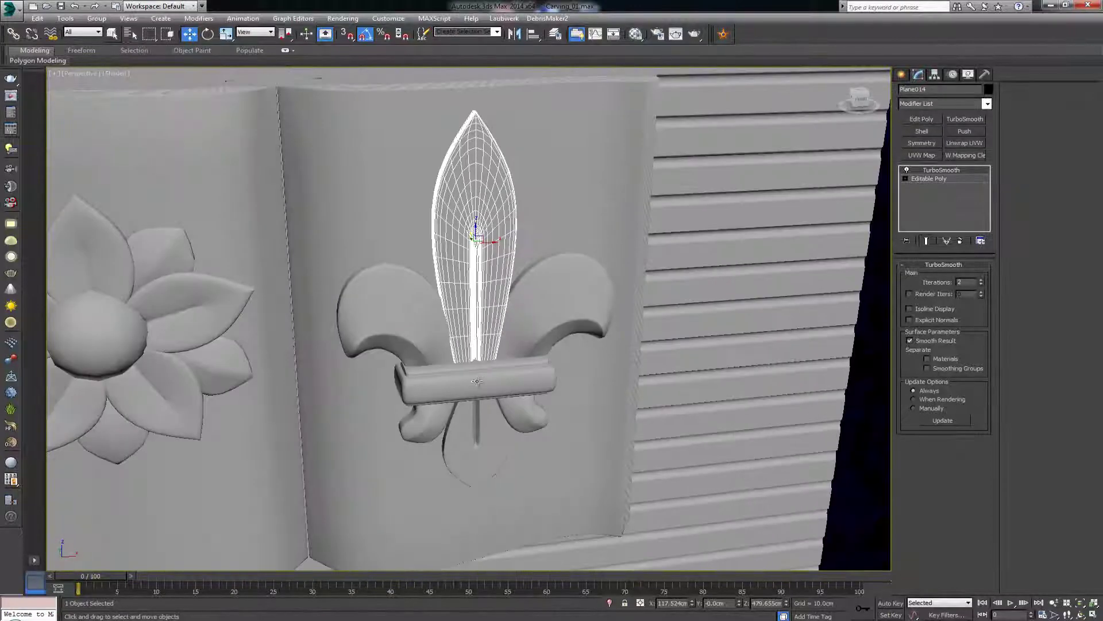
left_click(477, 432, "ctrl")
left_click(514, 408, "ctrl")
left_click(516, 372, "ctrl")
left_click(566, 299, "ctrl")
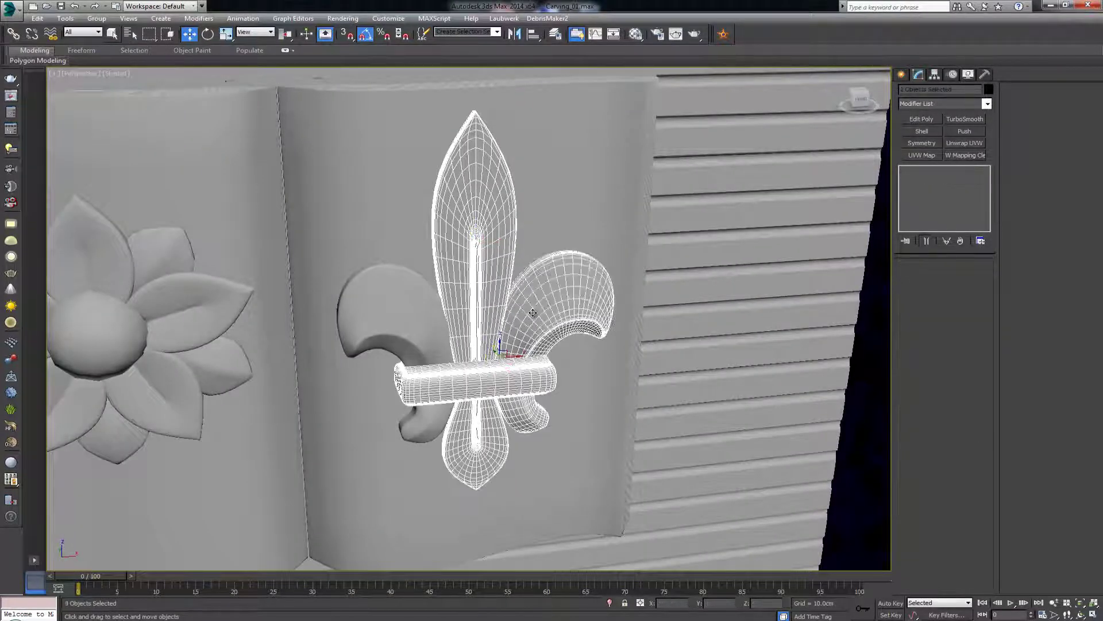
left_click(419, 331, "ctrl")
left_click(428, 405, "ctrl")
left_click(97, 18)
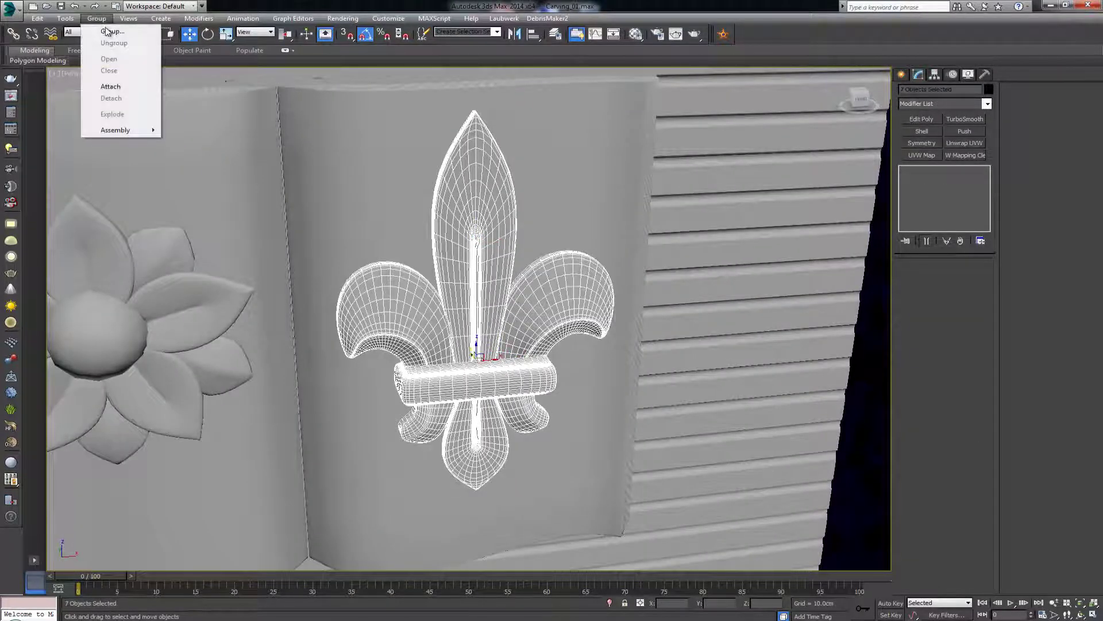
left_click(110, 27)
left_click(569, 332)
- Group the open book's pages together with its cover
scroll(563, 332, "down", 3)
middle_click_drag(562, 330, 552, 230)
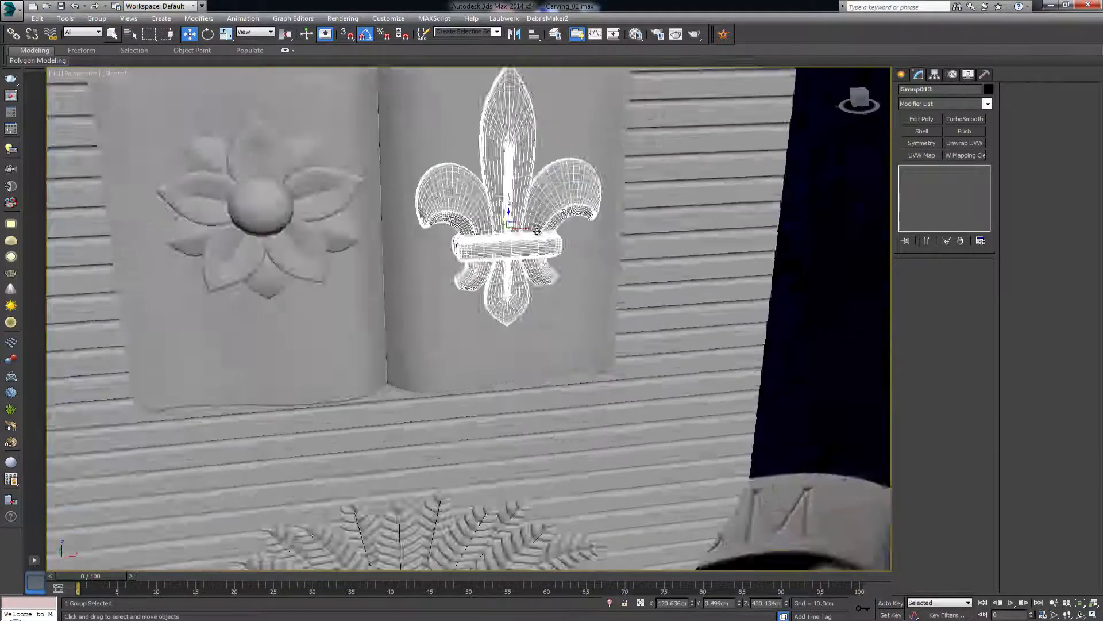
scroll(549, 235, "down", 3)
left_click(453, 281)
middle_click_drag(453, 281, 453, 254, "alt")
left_click(295, 269, "ctrl")
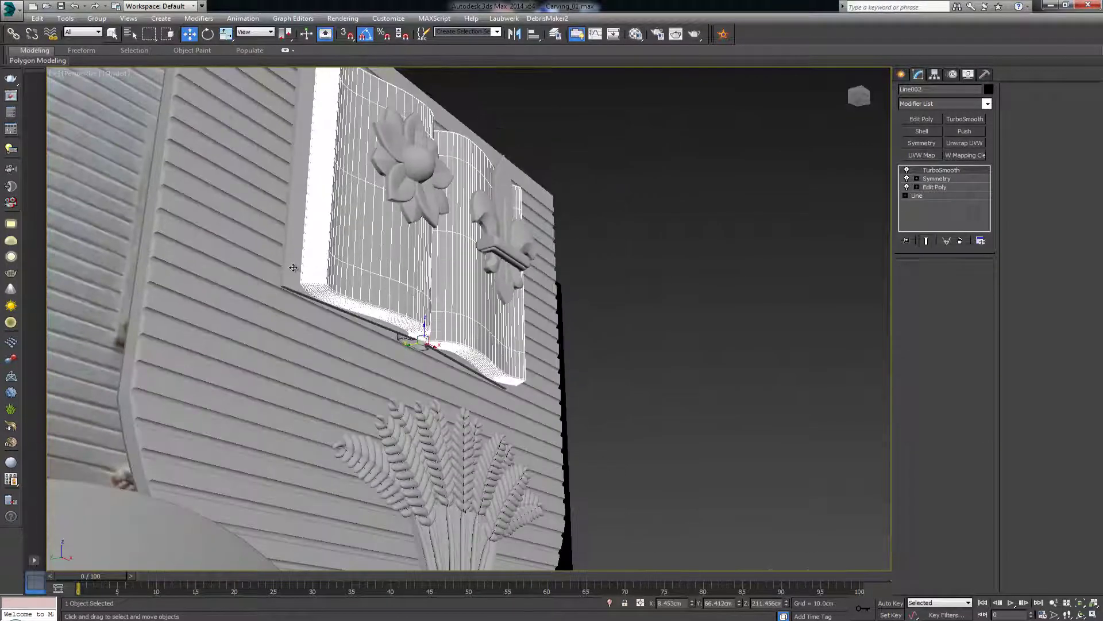
left_click(97, 18)
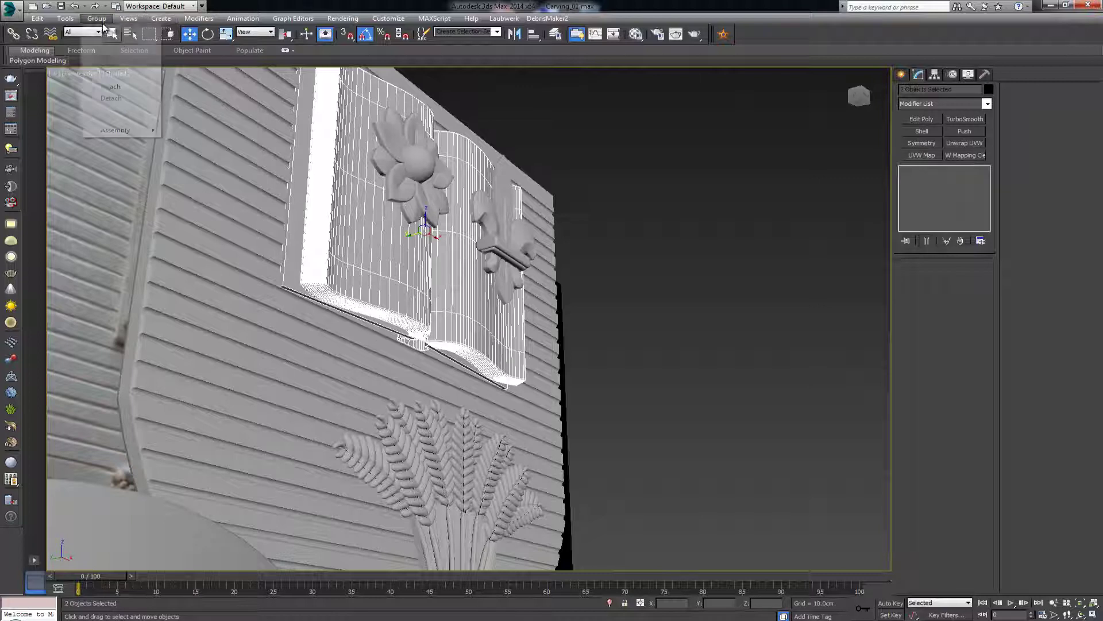
left_click(109, 27)
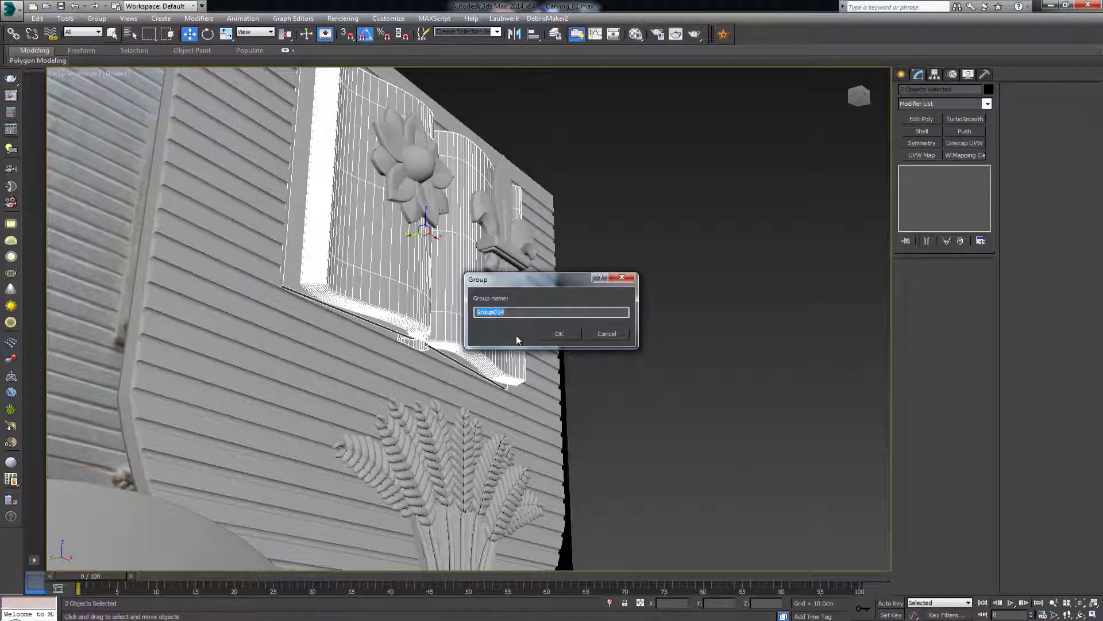
left_click(557, 335)
- Select both tie bands and all the ears and stalks of the wheat sheaf, using the Front view for the full selection
scroll(486, 316, "down", 4)
left_click(486, 315)
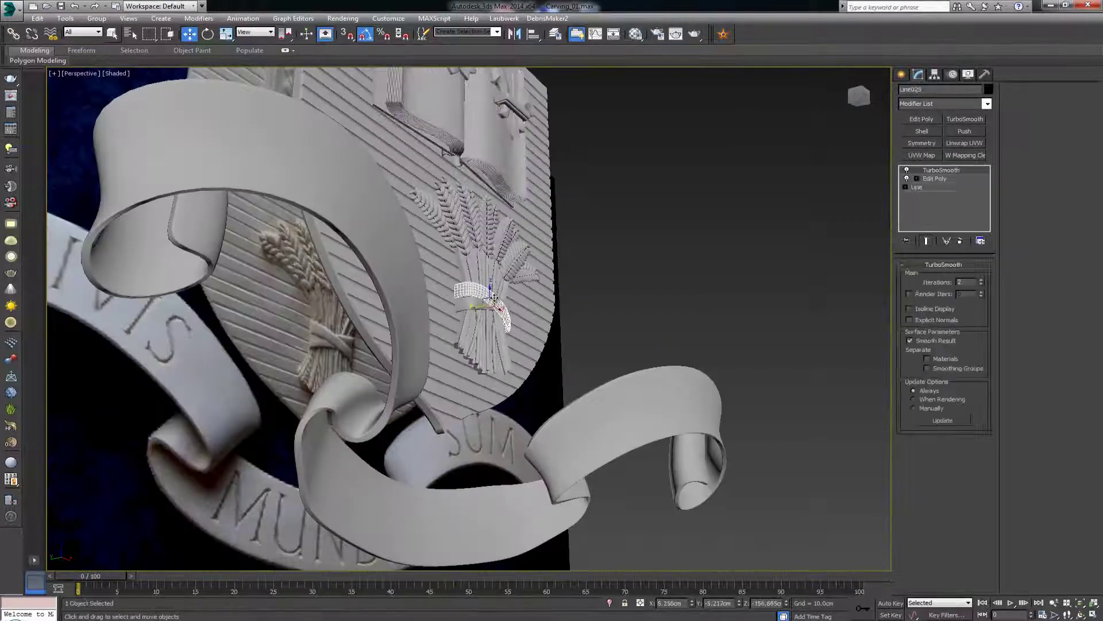
scroll(486, 316, "up", 8)
left_click(367, 374, "ctrl")
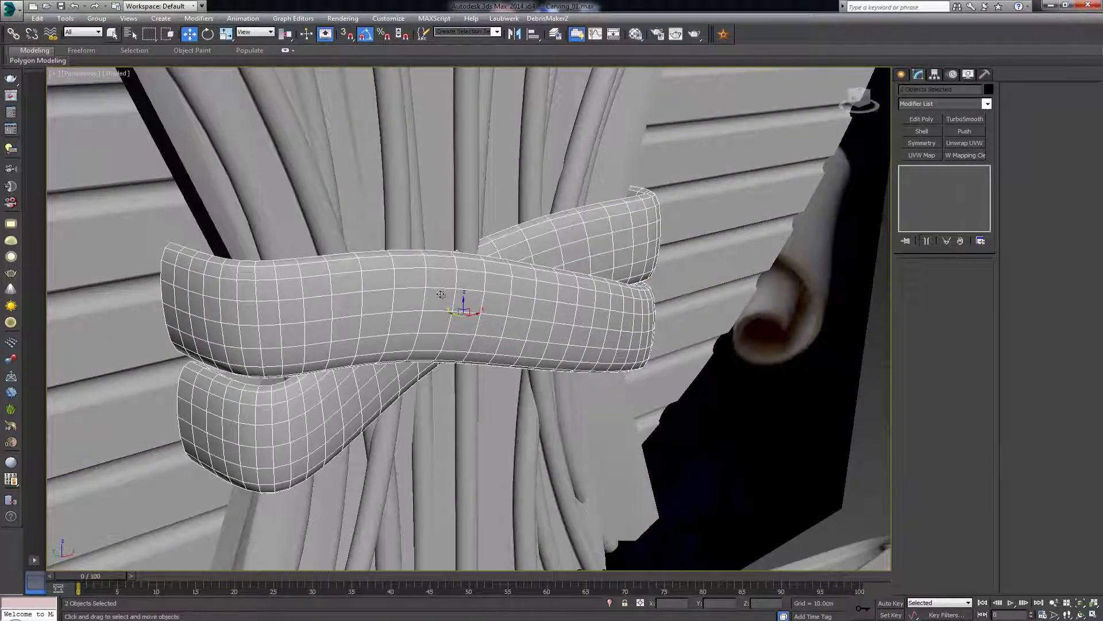
scroll(440, 295, "down", 4)
key("alt+w")
right_click(535, 285)
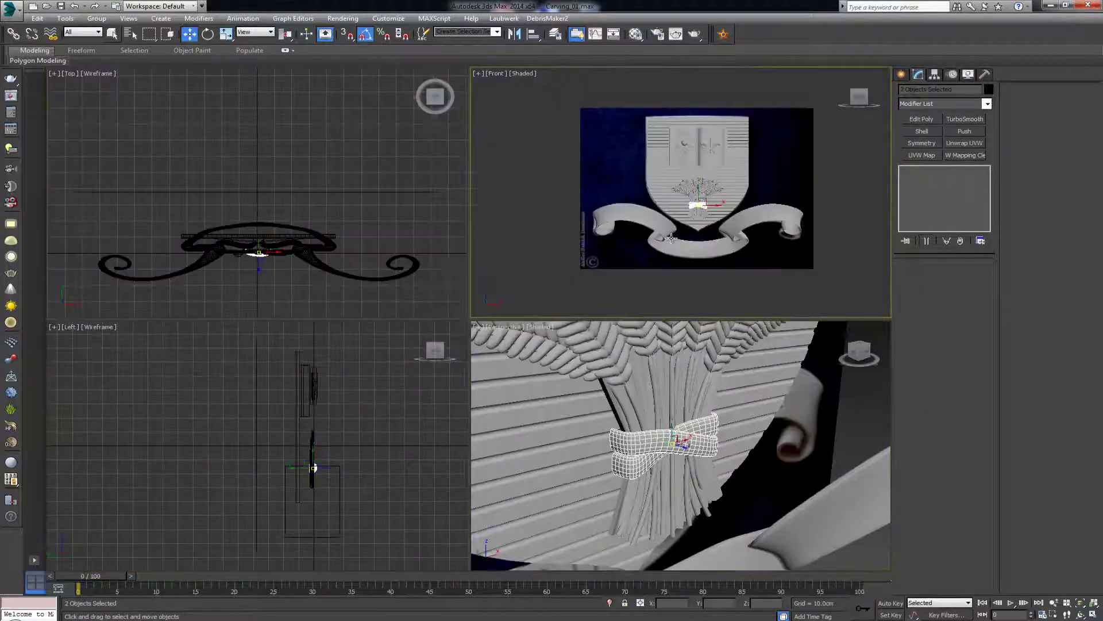
key("alt+w")
middle_click_drag(544, 283, 544, 182)
scroll(545, 183, "up", 5)
key("q")
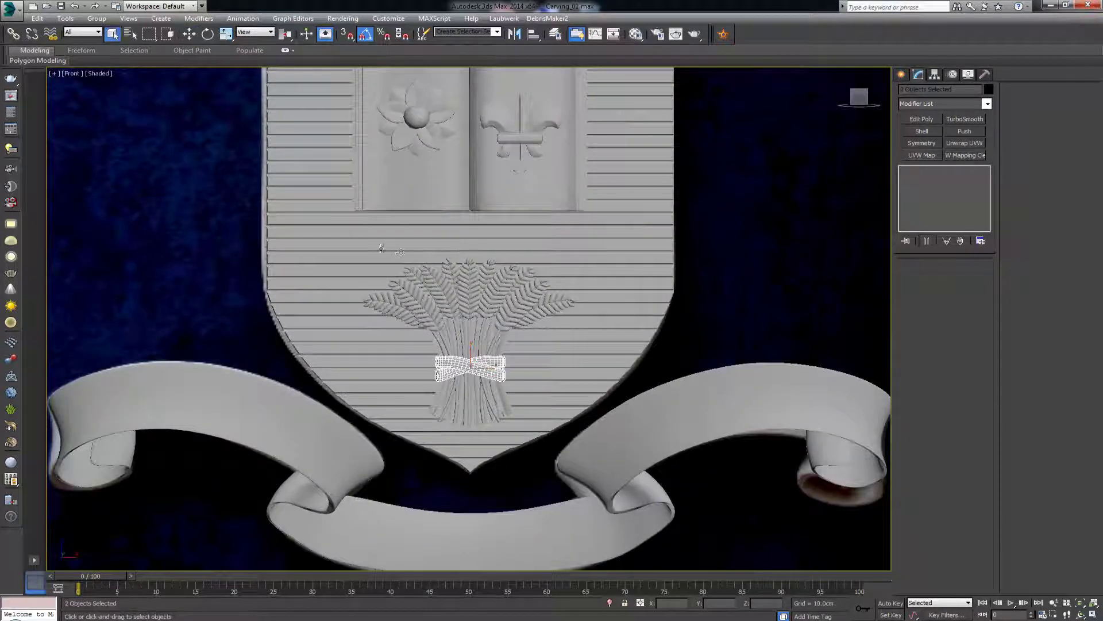
left_click(526, 348)
left_click_drag(600, 398, 535, 431)
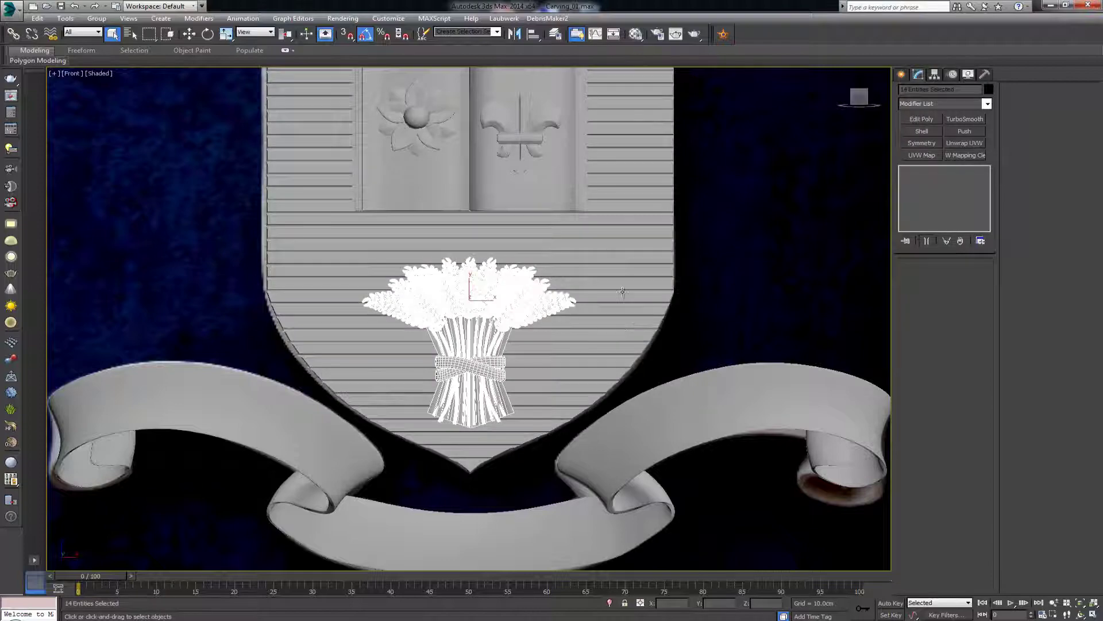
- Check the selected wheat sheaf from the side in the Perspective view and group all its parts
middle_click_drag(621, 291, 618, 312)
key("alt+w")
right_click(557, 355)
key("alt+w")
middle_click_drag(553, 356, 601, 350, "alt")
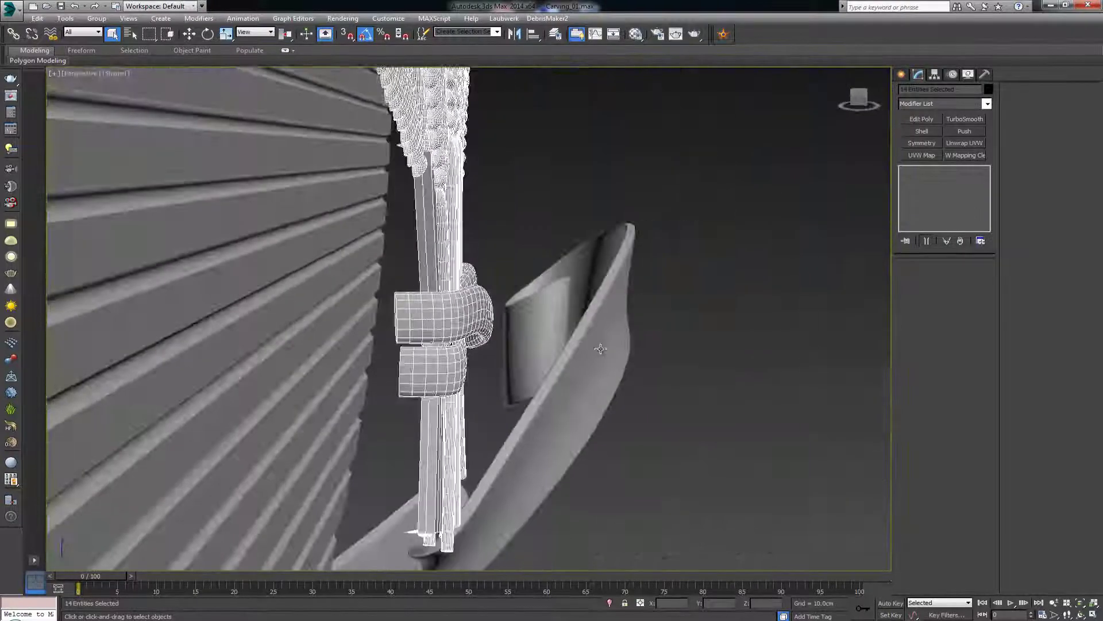
middle_click_drag(502, 293, 445, 355)
scroll(498, 347, "down", 2)
scroll(497, 347, "up", 1)
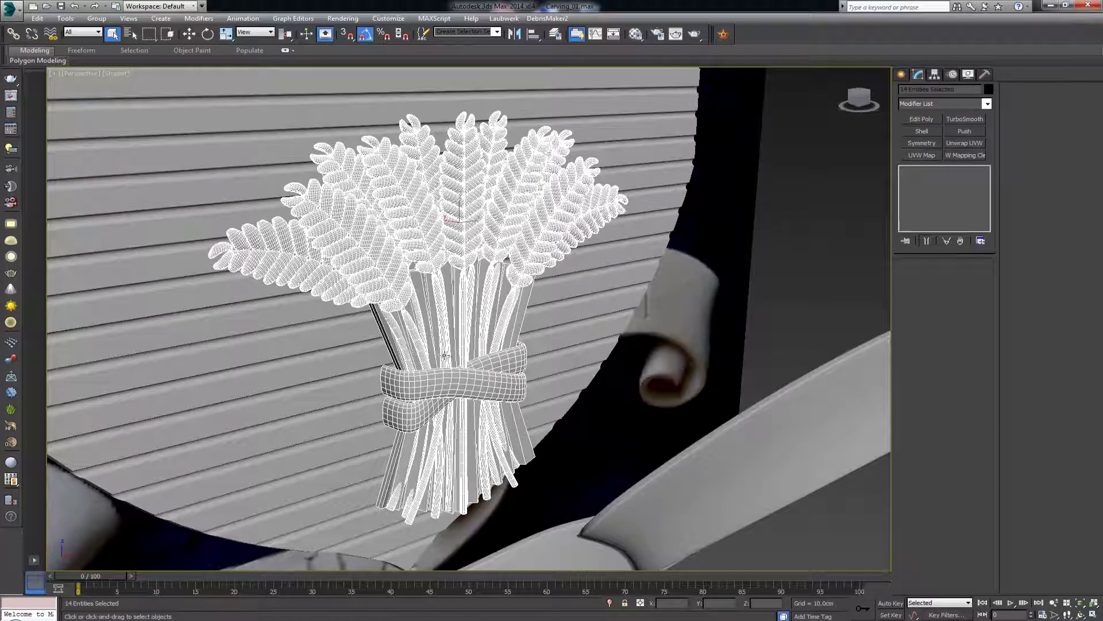
left_click(97, 18)
left_click(107, 31)
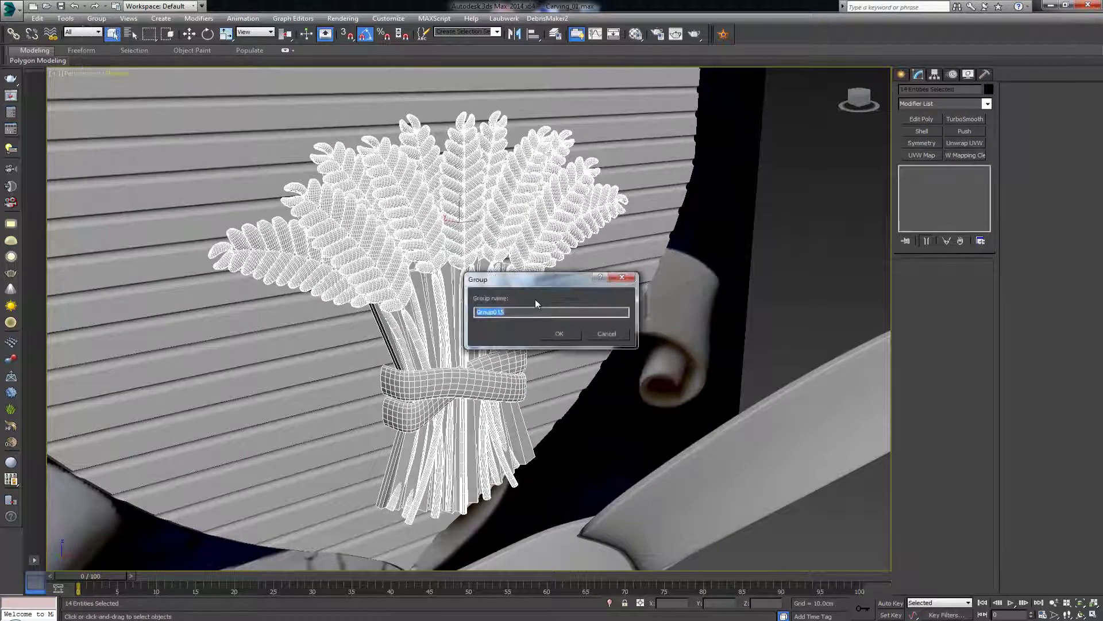
left_click(559, 335)
- Move the wheat sheaf group back against the shield's lower face
scroll(445, 297, "down", 4)
middle_click_drag(455, 277, 487, 261, "alt")
key("w")
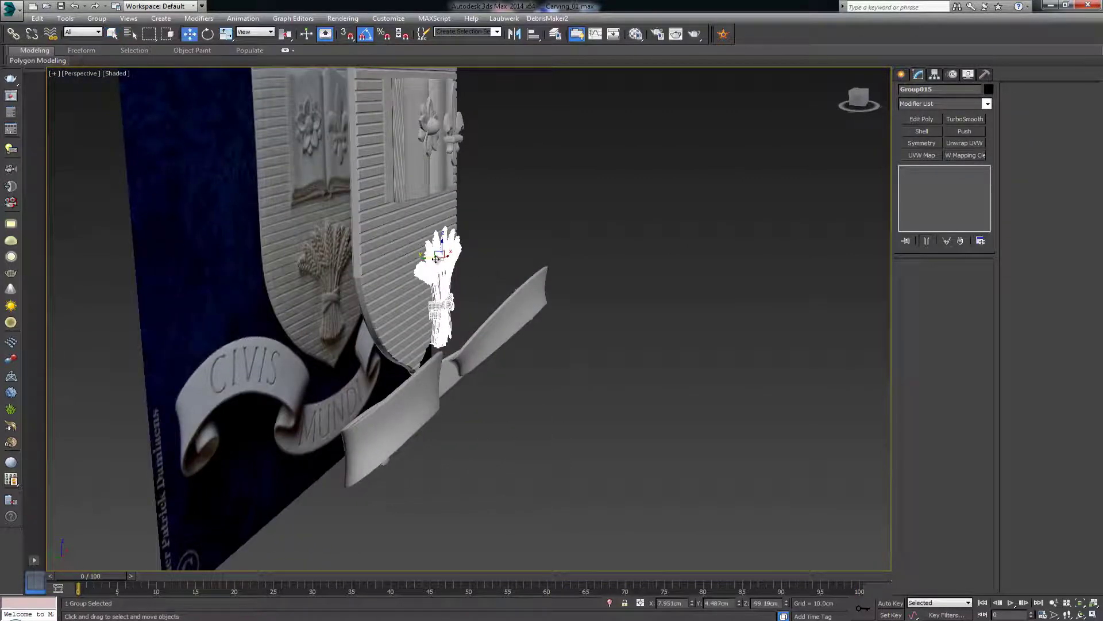
left_click_drag(436, 259, 412, 257)
key("z")
mouse_move(415, 256)
middle_mouse_down("alt")
mouse_move(464, 260)
mouse_move(416, 266)
middle_mouse_up("alt")
left_click(770, 288)
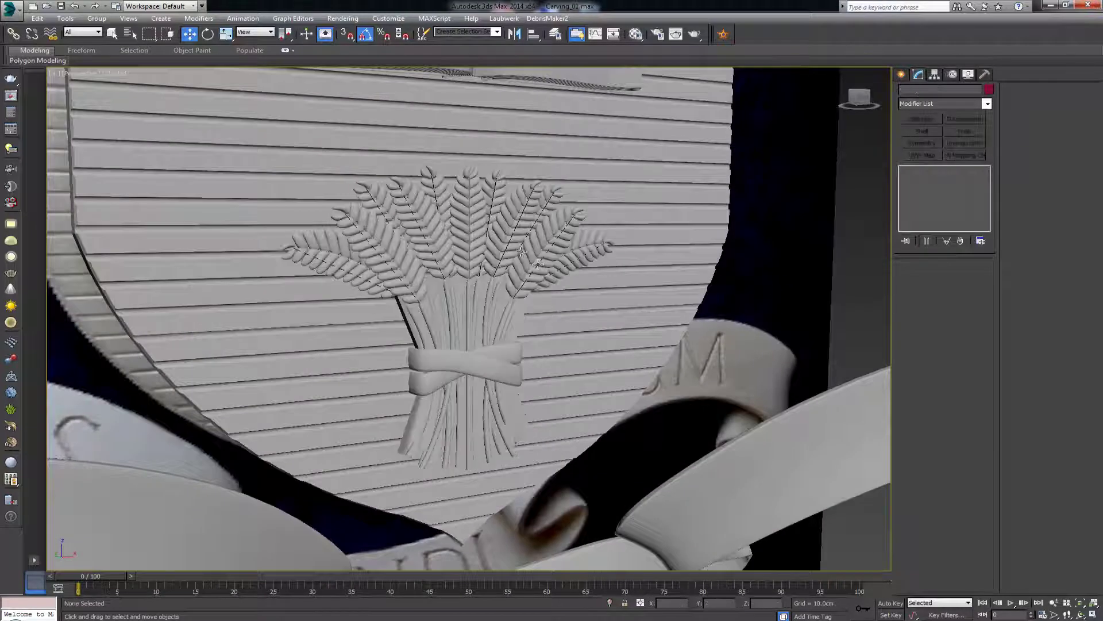
- Move the flower group back against the surface of the book's left page
middle_click_drag(477, 172, 462, 285)
scroll(463, 288, "down", 4)
scroll(463, 288, "up", 4)
middle_click_drag(454, 155, 519, 289)
left_click(444, 261)
key("z")
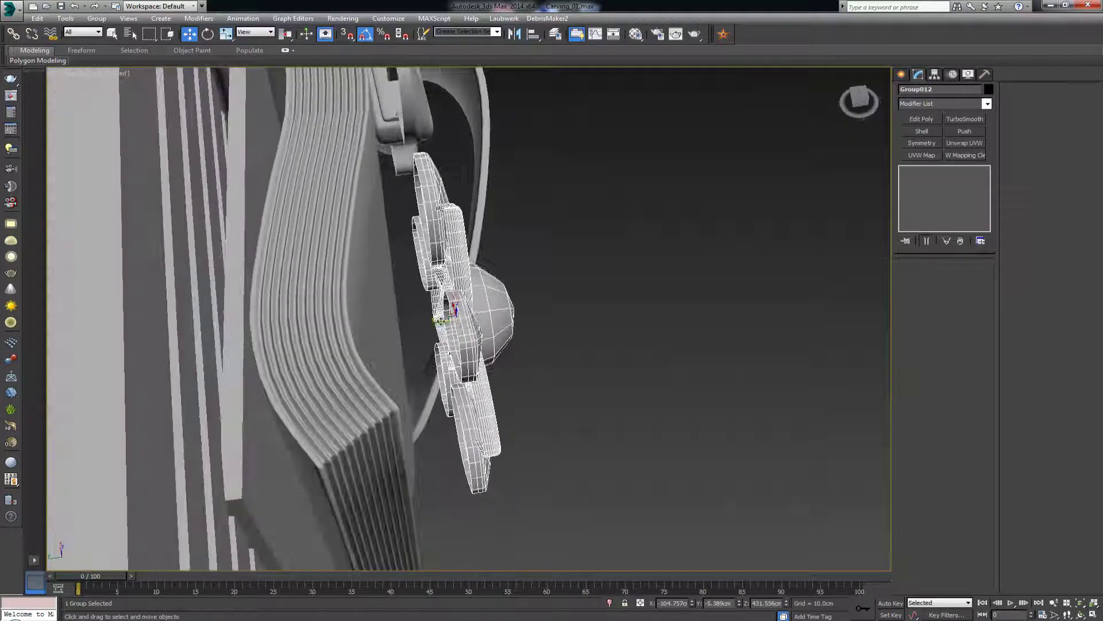
left_click_drag(439, 320, 402, 325)
middle_click_drag(517, 282, 443, 267, "alt")
- Move the fleur-de-lis group back toward the surface of the book's right page
middle_click_drag(678, 265, 562, 265)
scroll(447, 290, "down", 3)
left_click(491, 271)
key("z")
left_click_drag(510, 292, 500, 290)
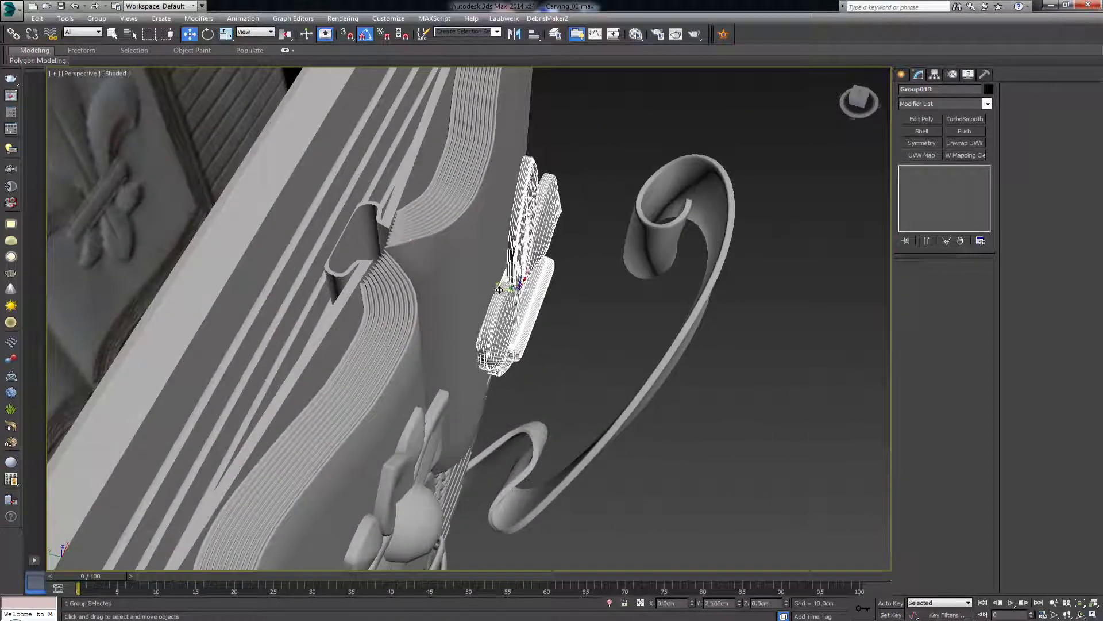
- Clear the selection and examine the assembled shield and ribbon against the reference image from the front in the Perspective view
middle_click_drag(485, 286, 569, 292, "alt")
scroll(481, 195, "down", 6)
scroll(574, 291, "down", 2)
left_click(682, 250)
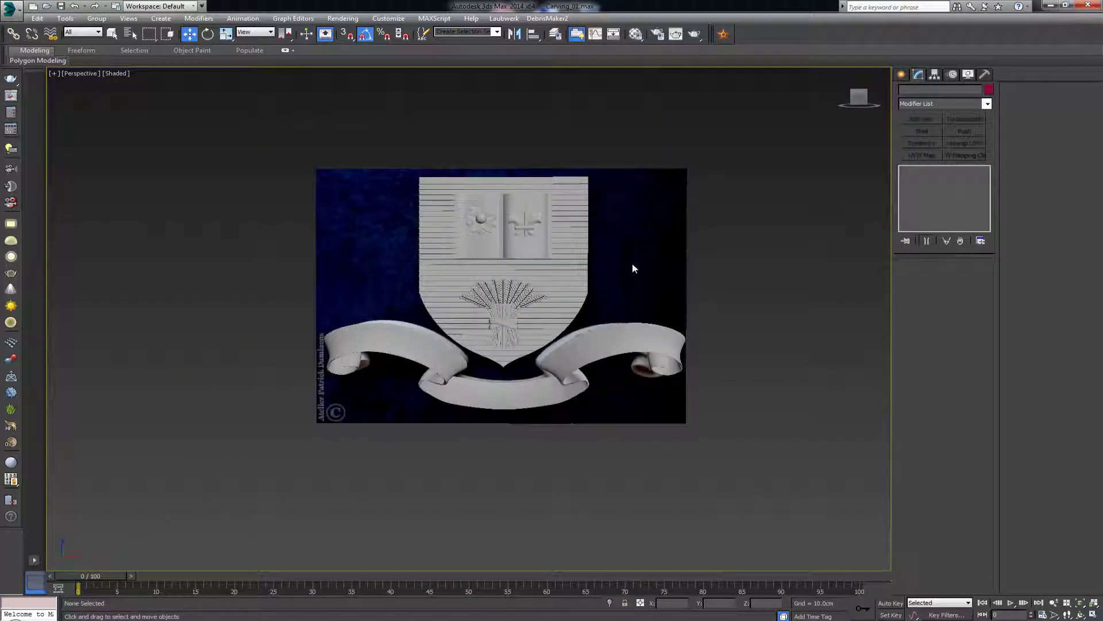
scroll(576, 293, "up", 3)
middle_click_drag(546, 292, 551, 293, "alt")
scroll(513, 270, "up", 4)
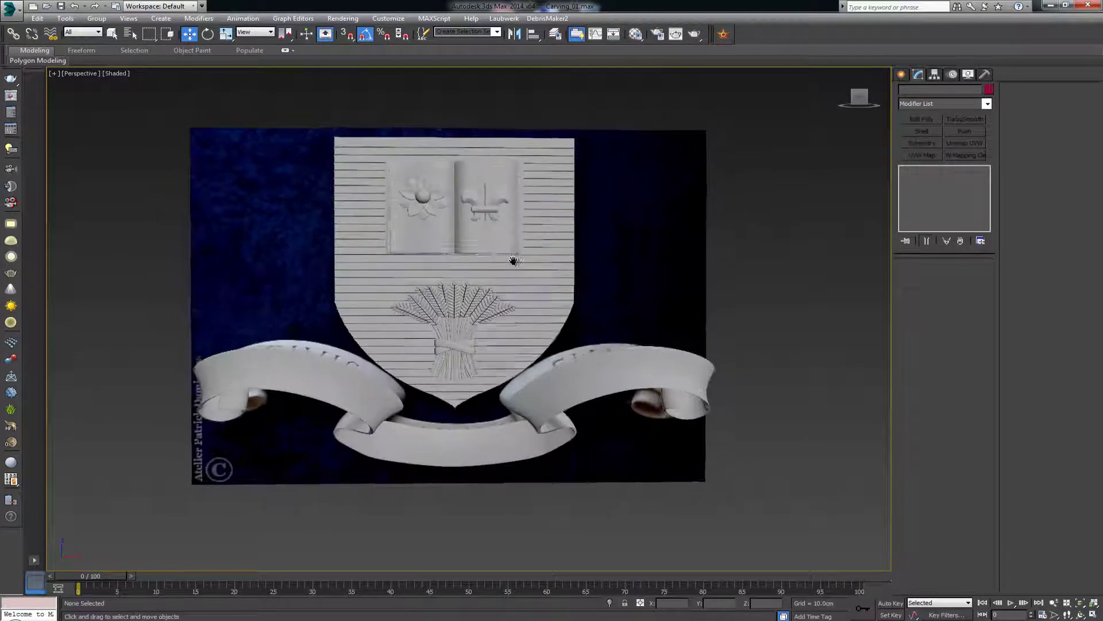
scroll(513, 296, "down", 3)
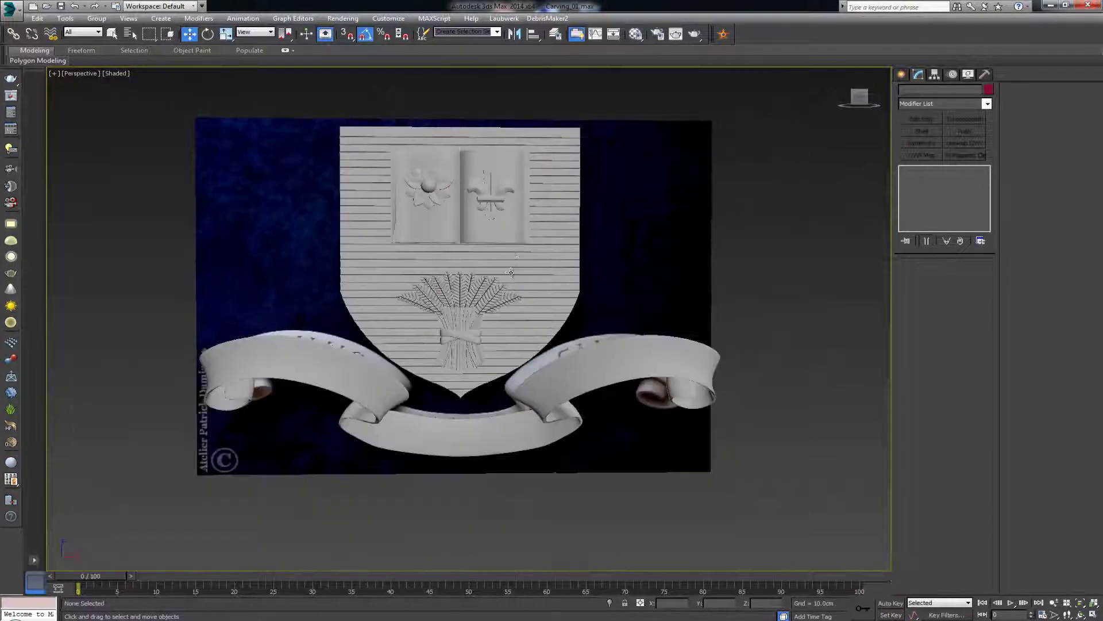
scroll(510, 271, "up", 4)
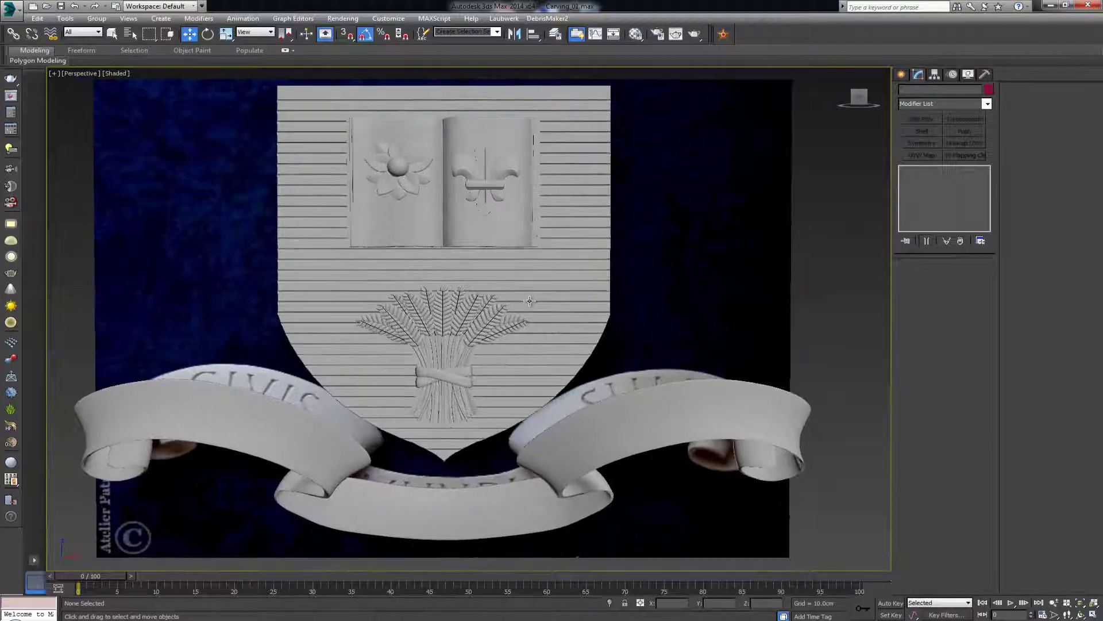